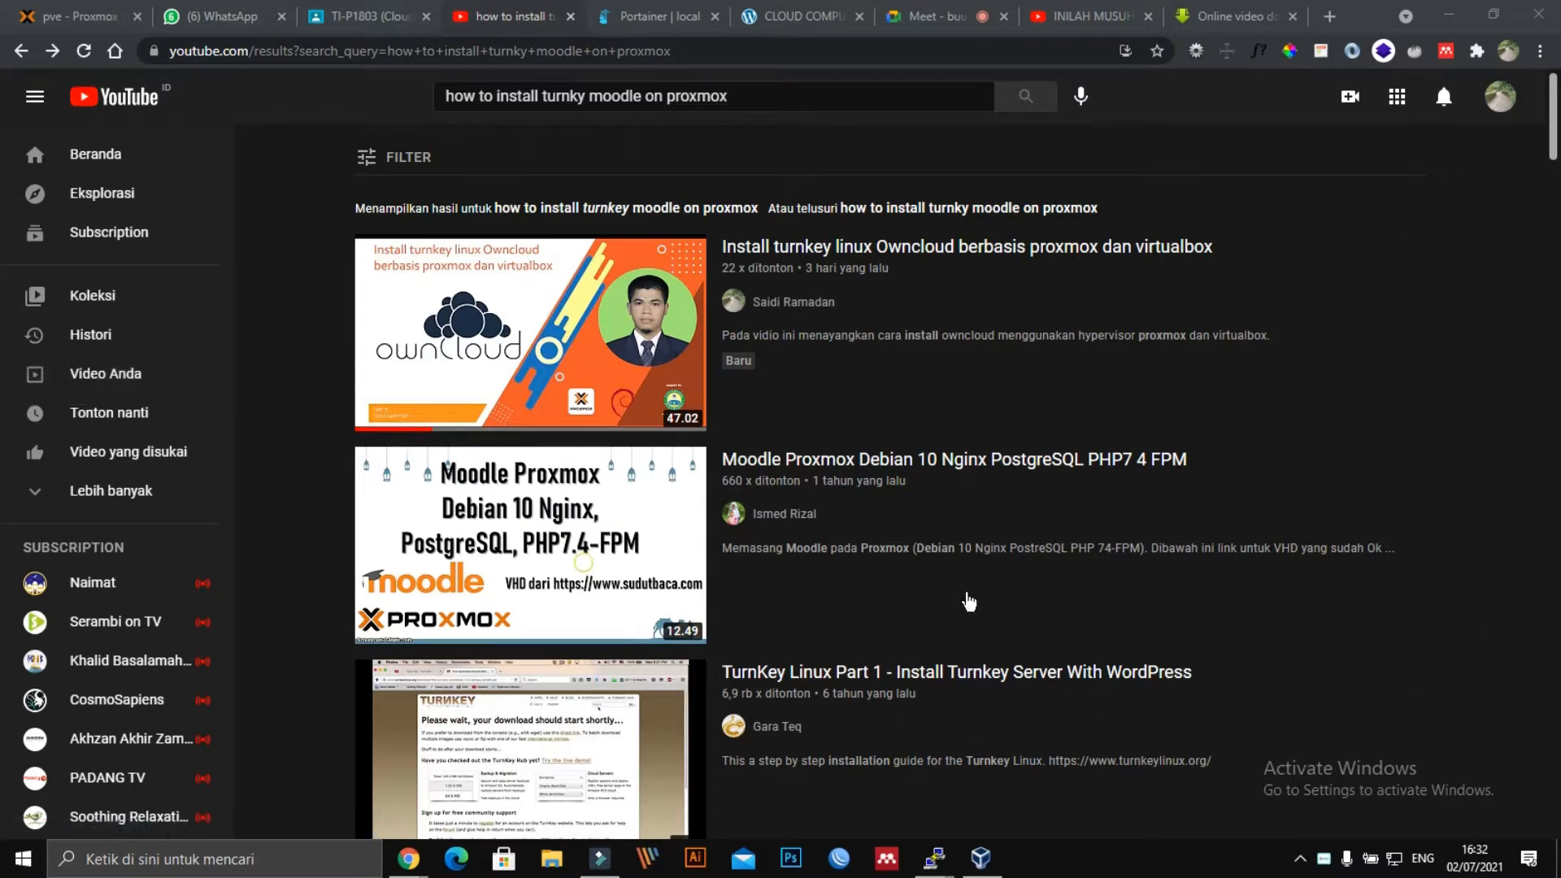
Check the Portainer container list, then switch via Classroom to the WhatsApp chats.
{"action": "mouse_move", "coordinate": [495, 322]}
{"action": "left_click", "coordinate": [785, 20]}
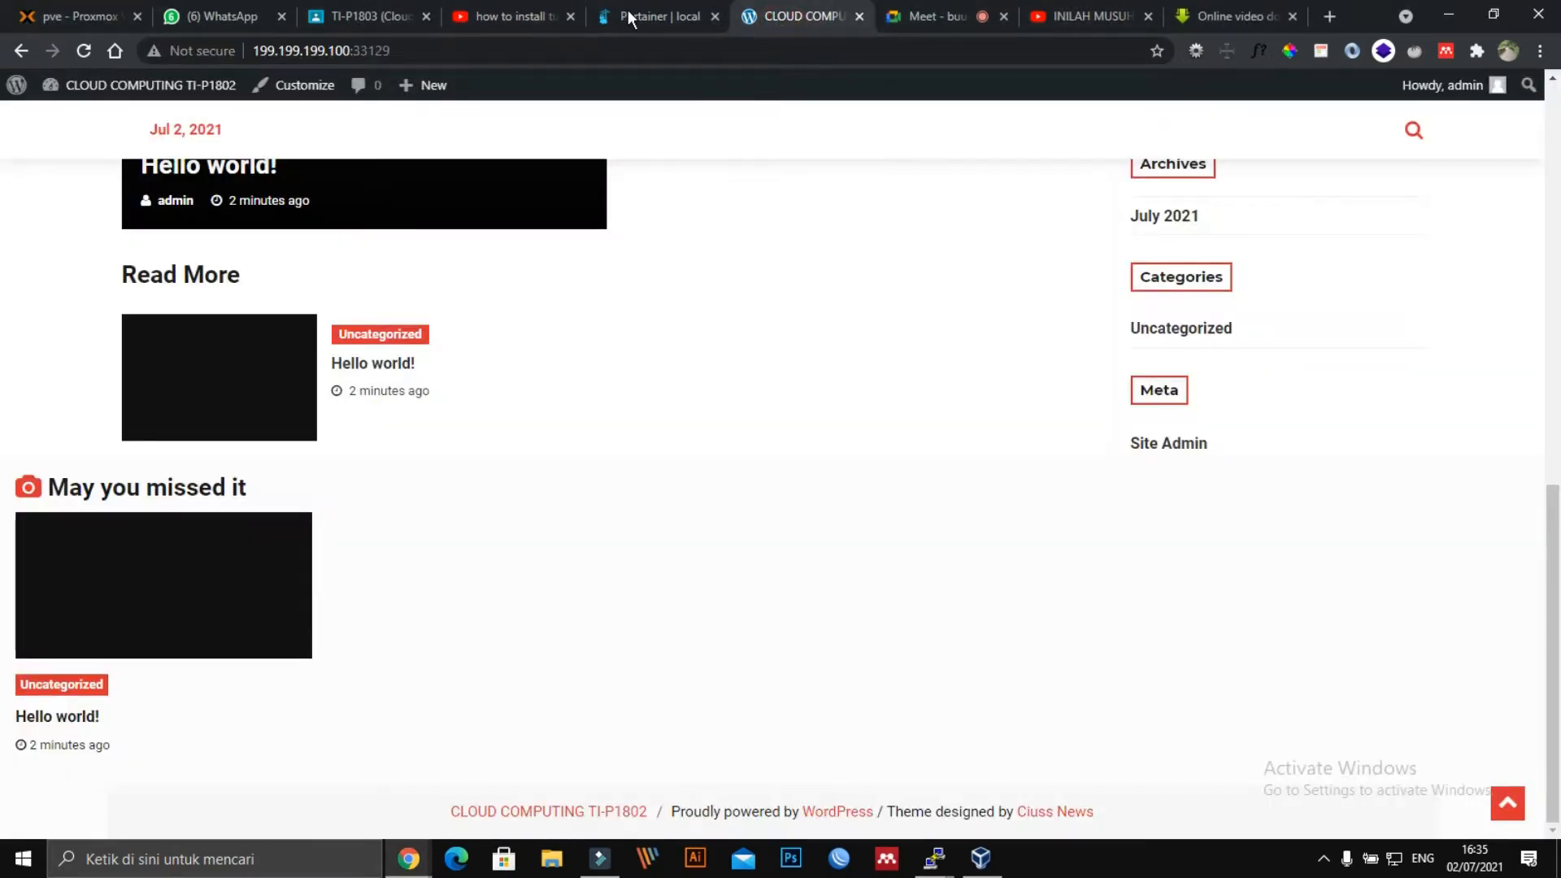
{"action": "left_click", "coordinate": [627, 23]}
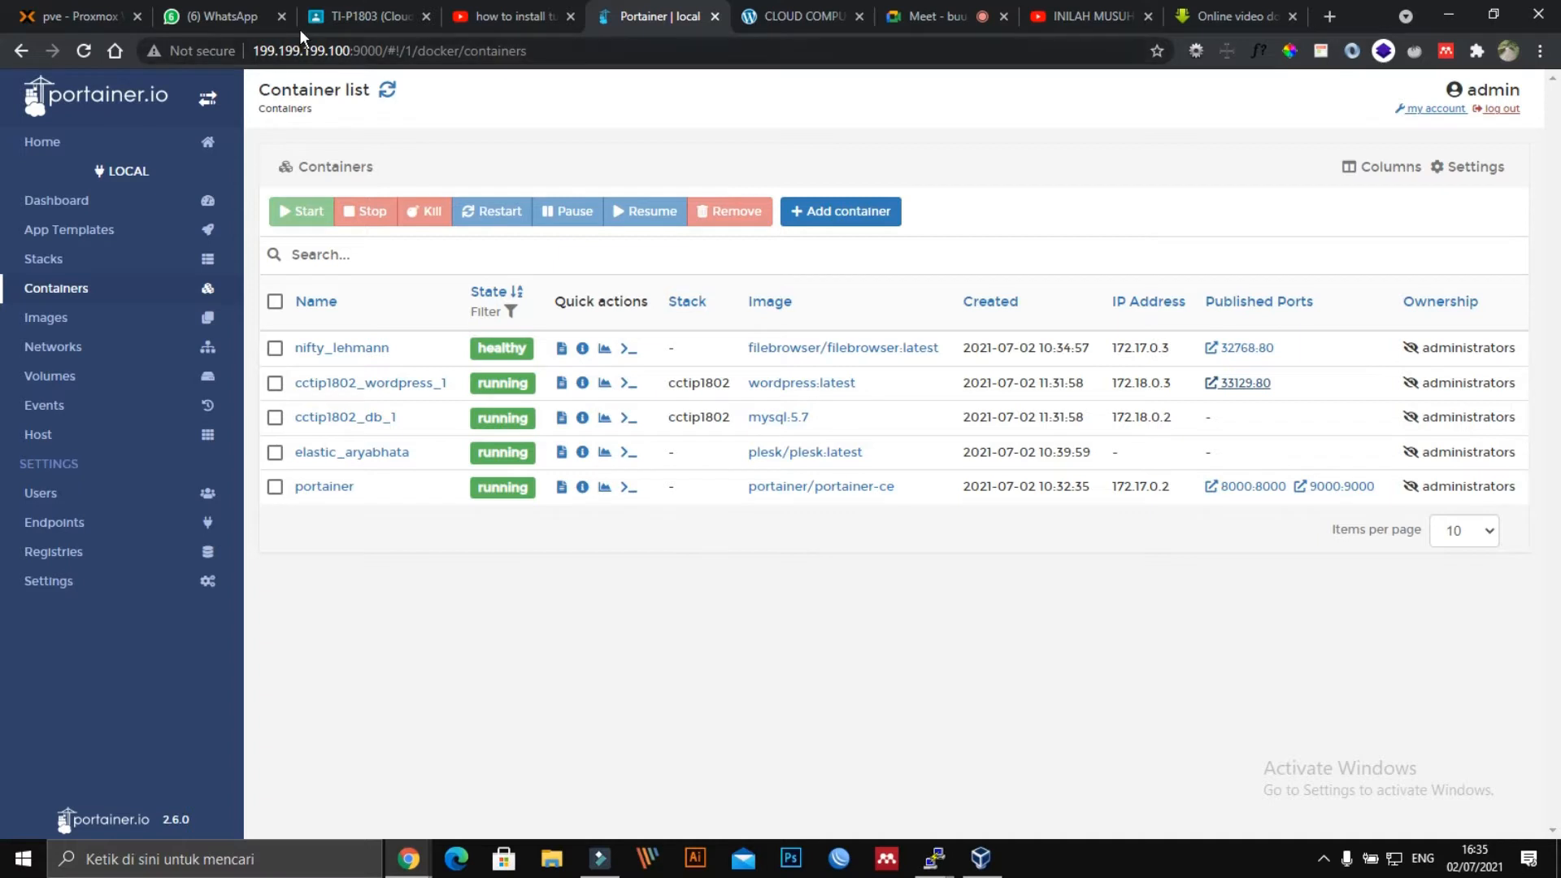
{"action": "left_click", "coordinate": [362, 17]}
{"action": "left_click", "coordinate": [213, 17]}
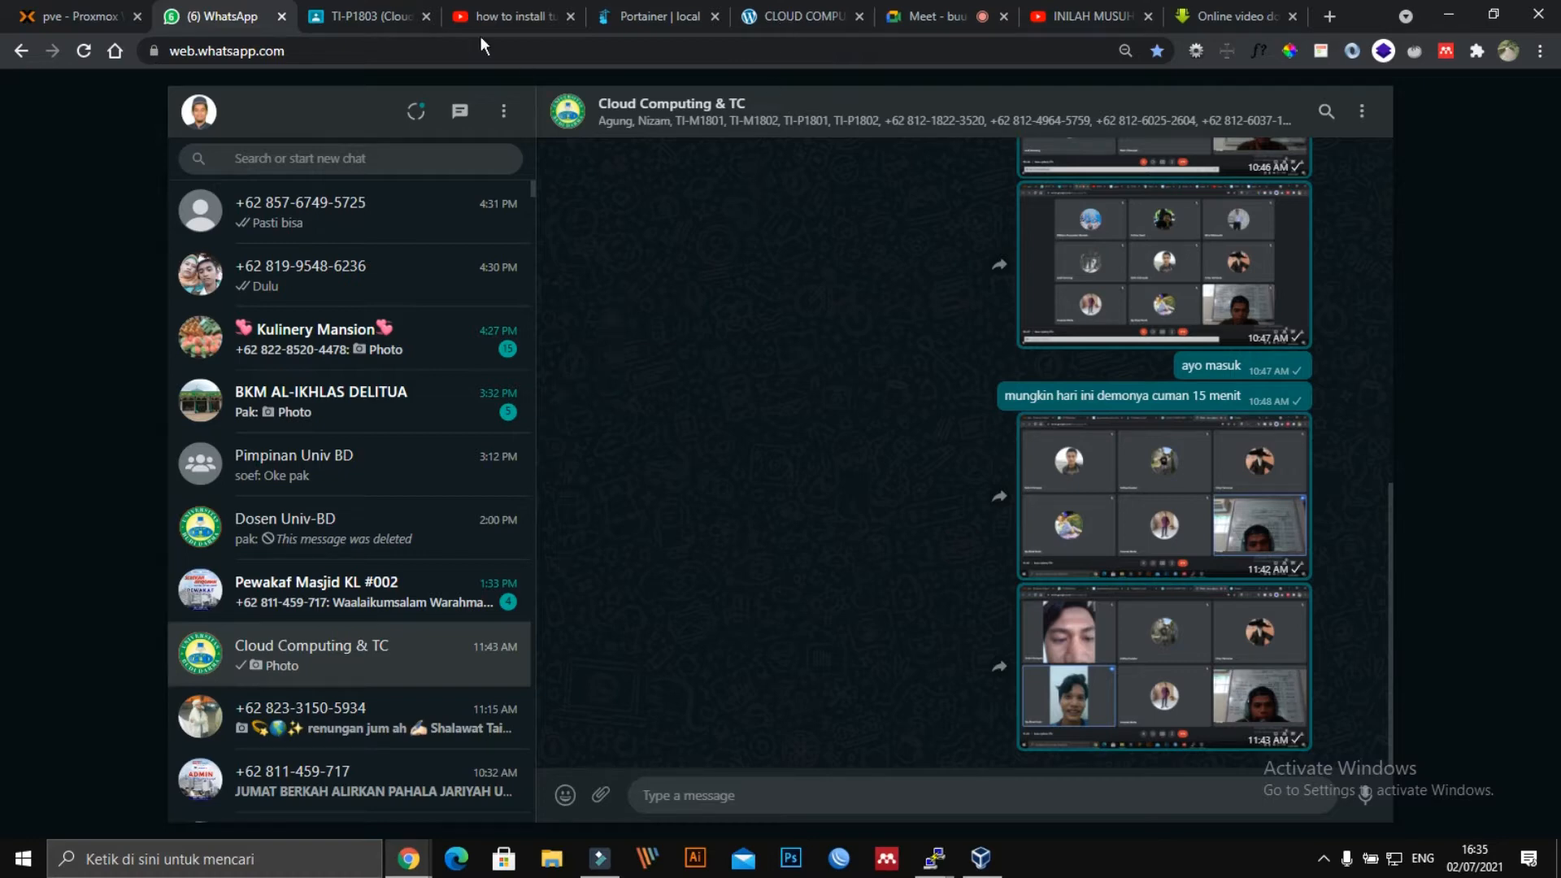
Glance at the Classroom and WhatsApp tabs, then open a new Google start-page tab.
{"action": "left_click", "coordinate": [374, 10]}
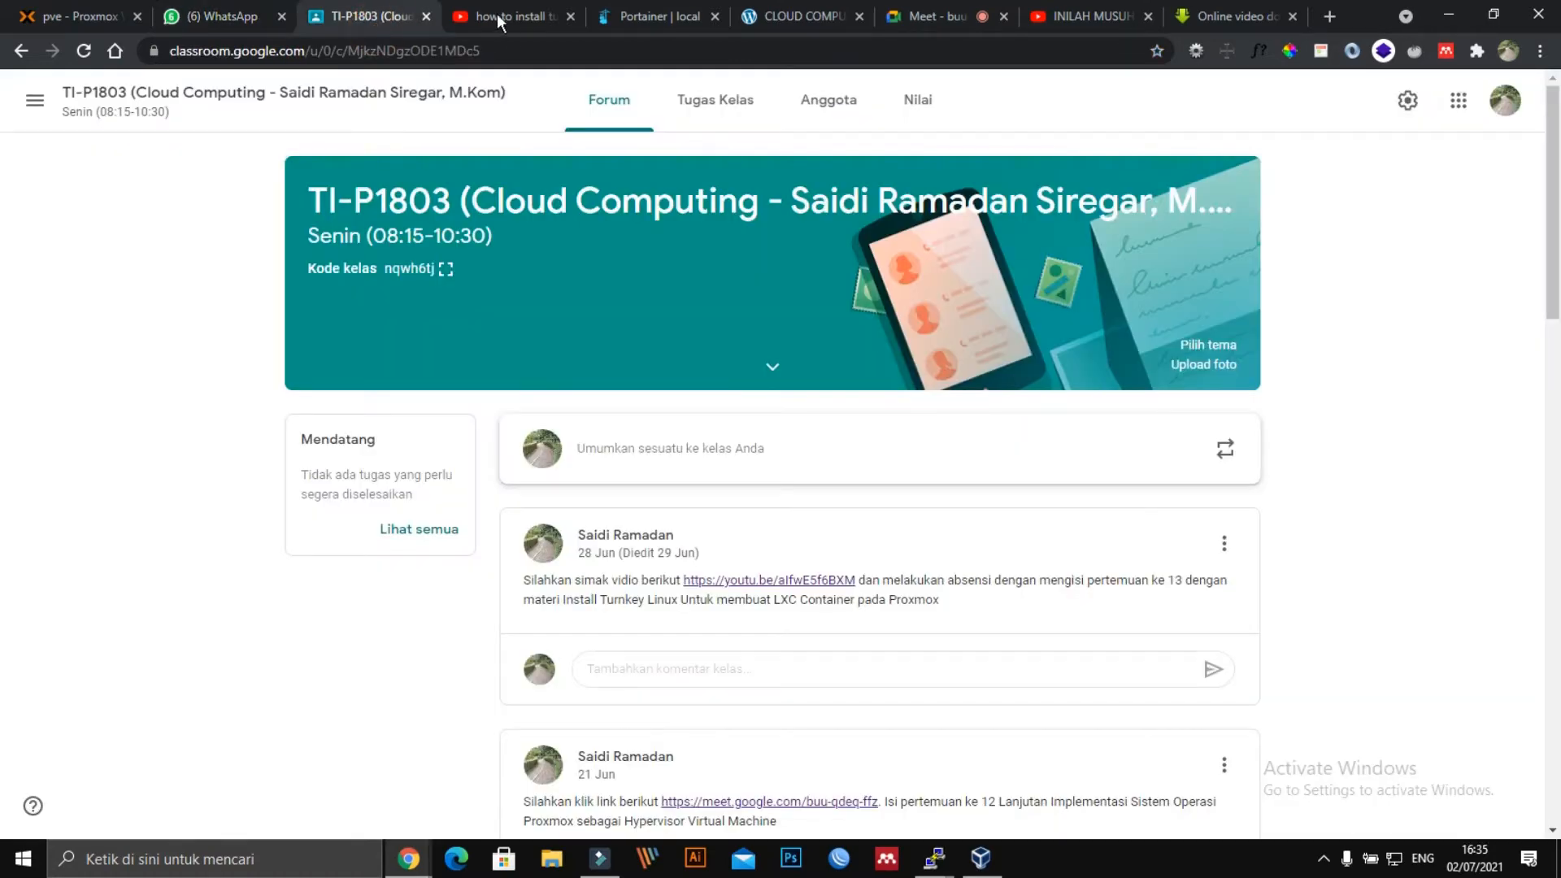
{"action": "left_click", "coordinate": [216, 18]}
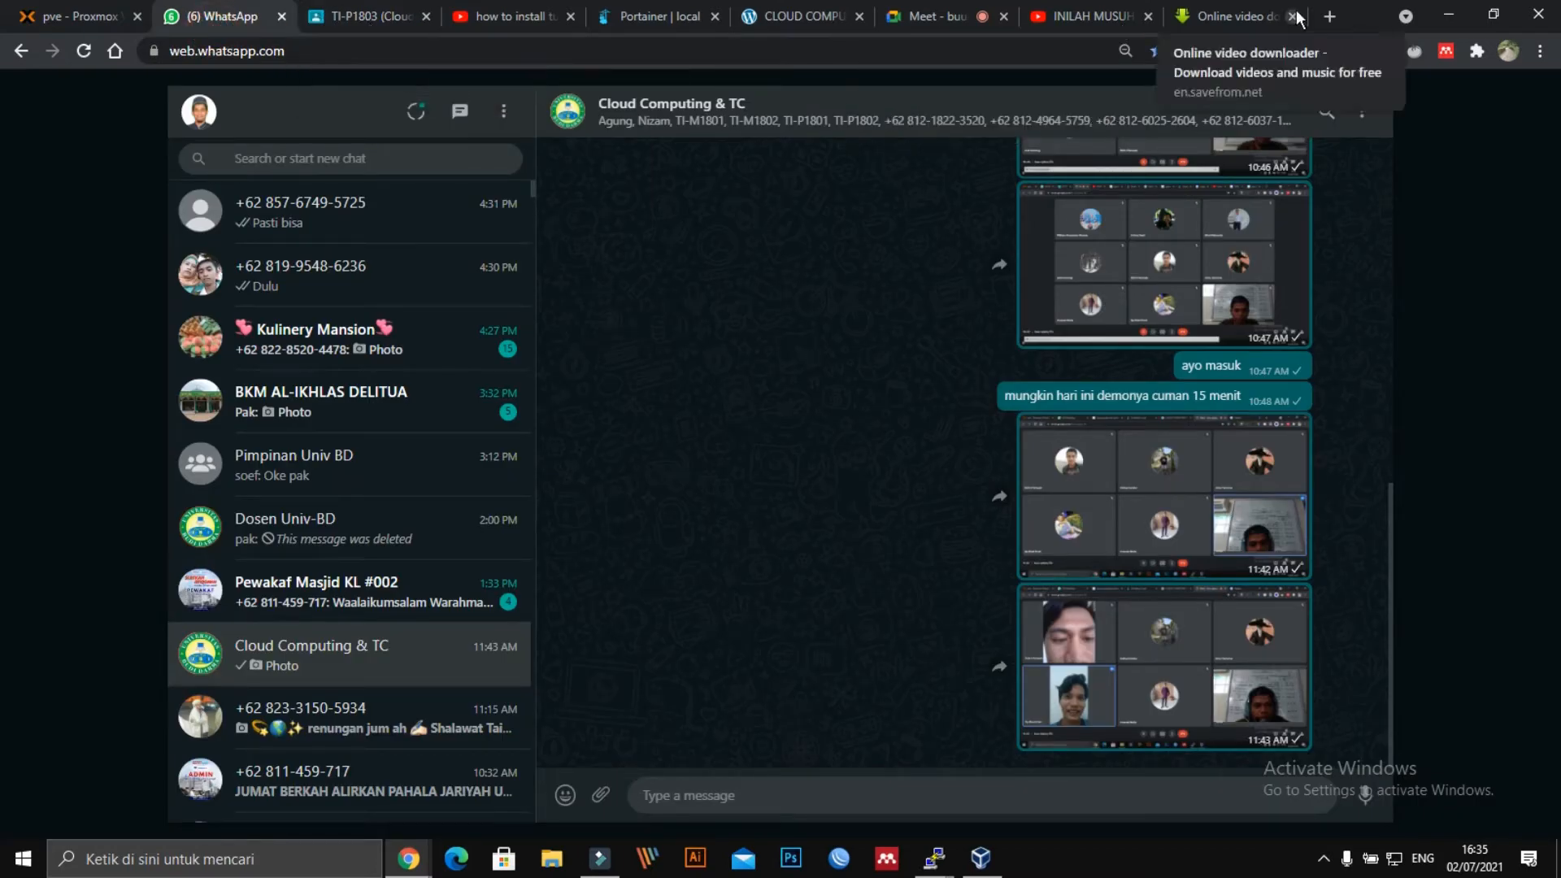
{"action": "left_click", "coordinate": [1330, 16]}
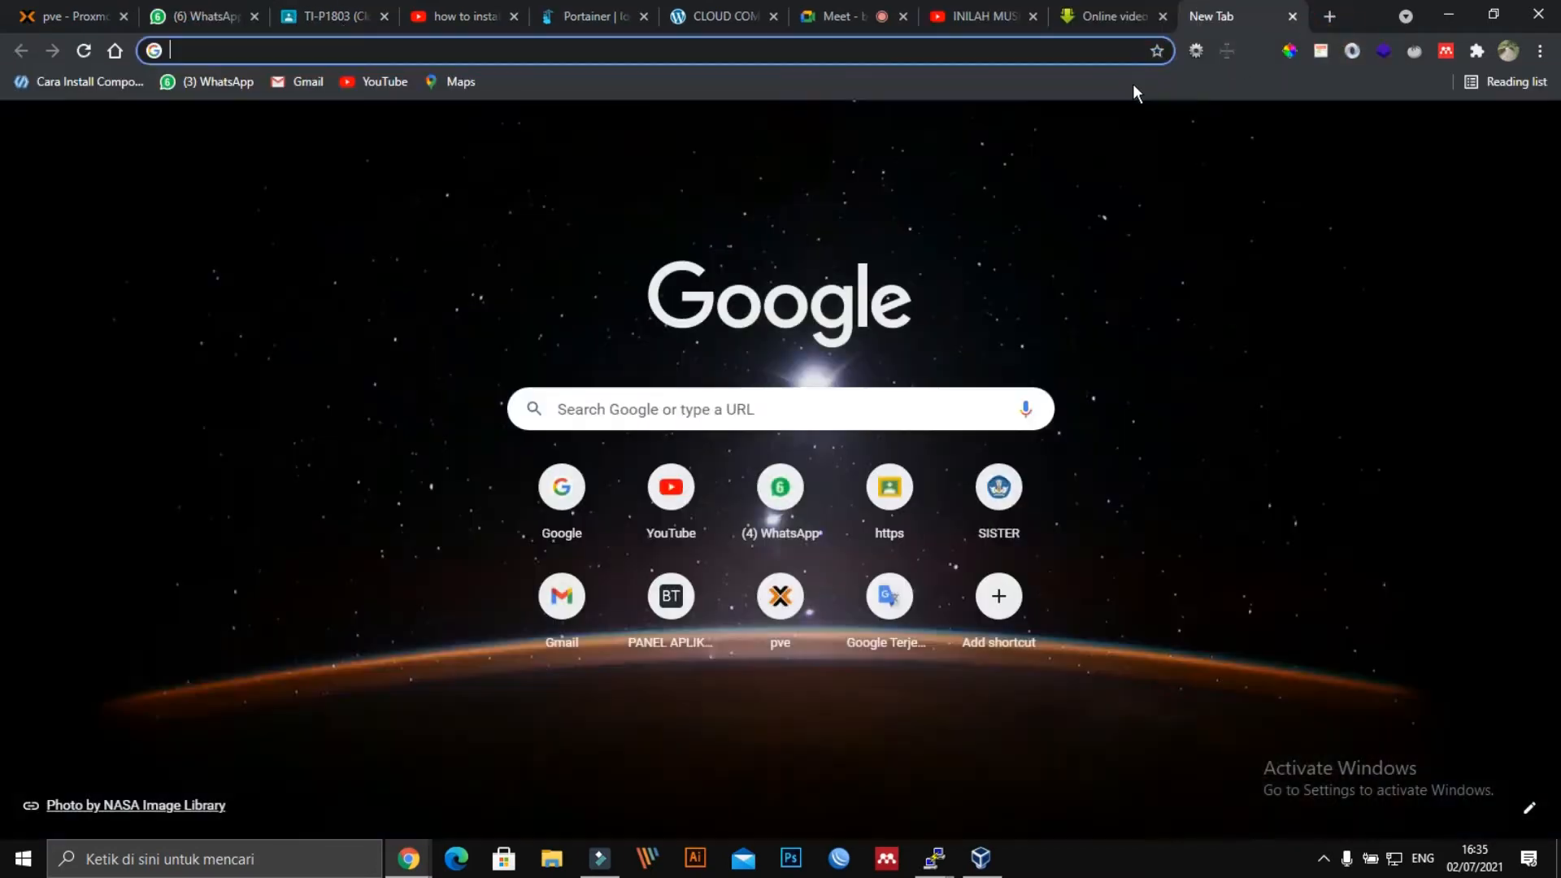
Search Google for 'elearning budi darma', correcting several typos along the way.
{"action": "type", "text": "ele"}
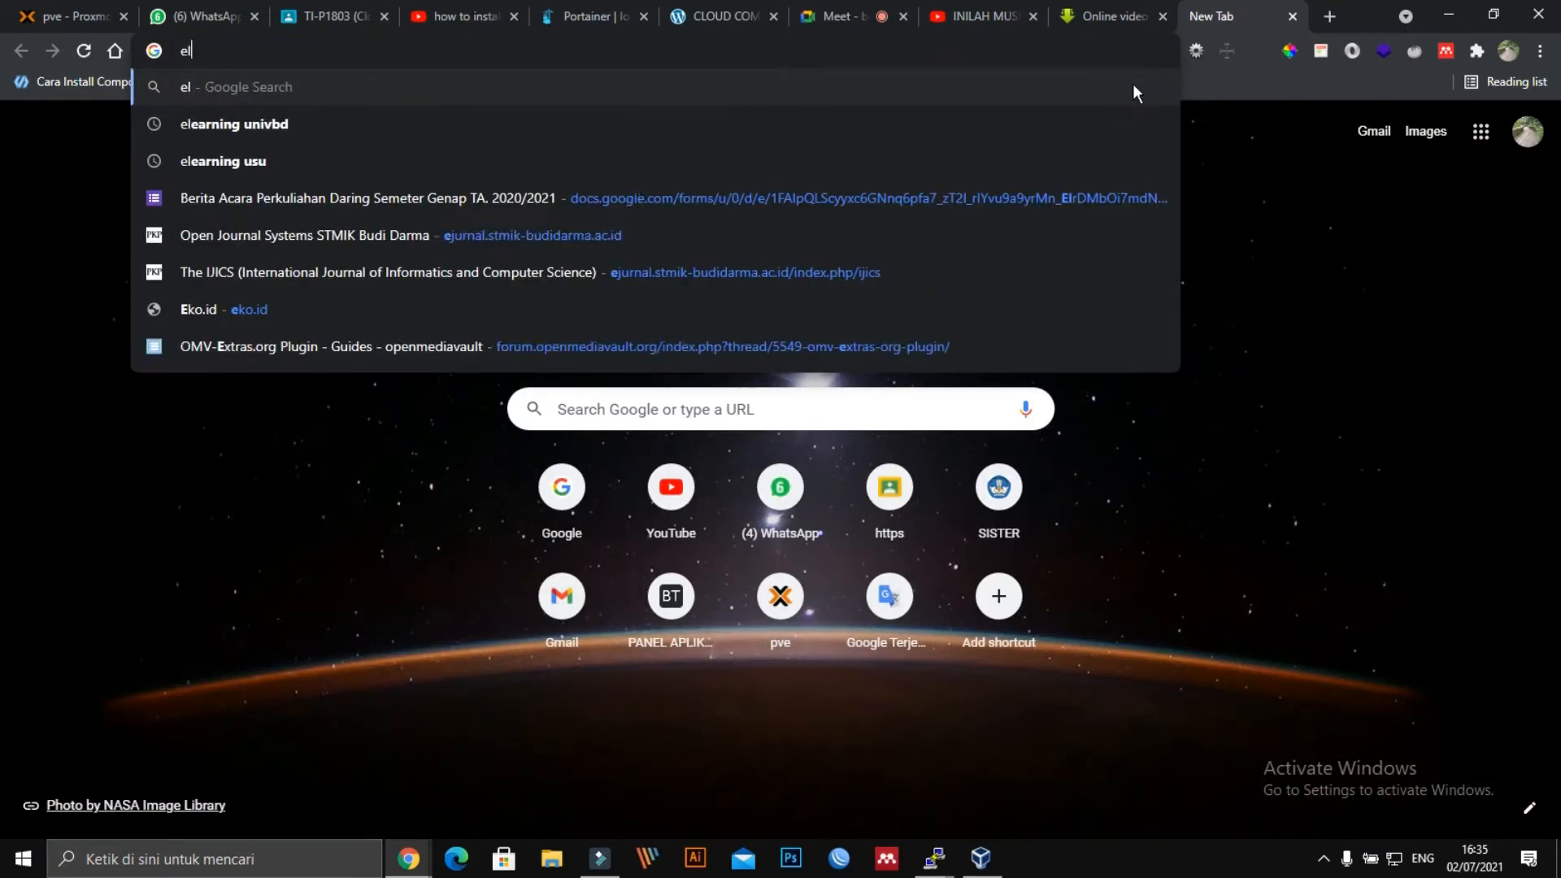
{"action": "key", "text": "BackSpace"}
{"action": "key", "text": "BackSpace"}
{"action": "type", "text": "-"}
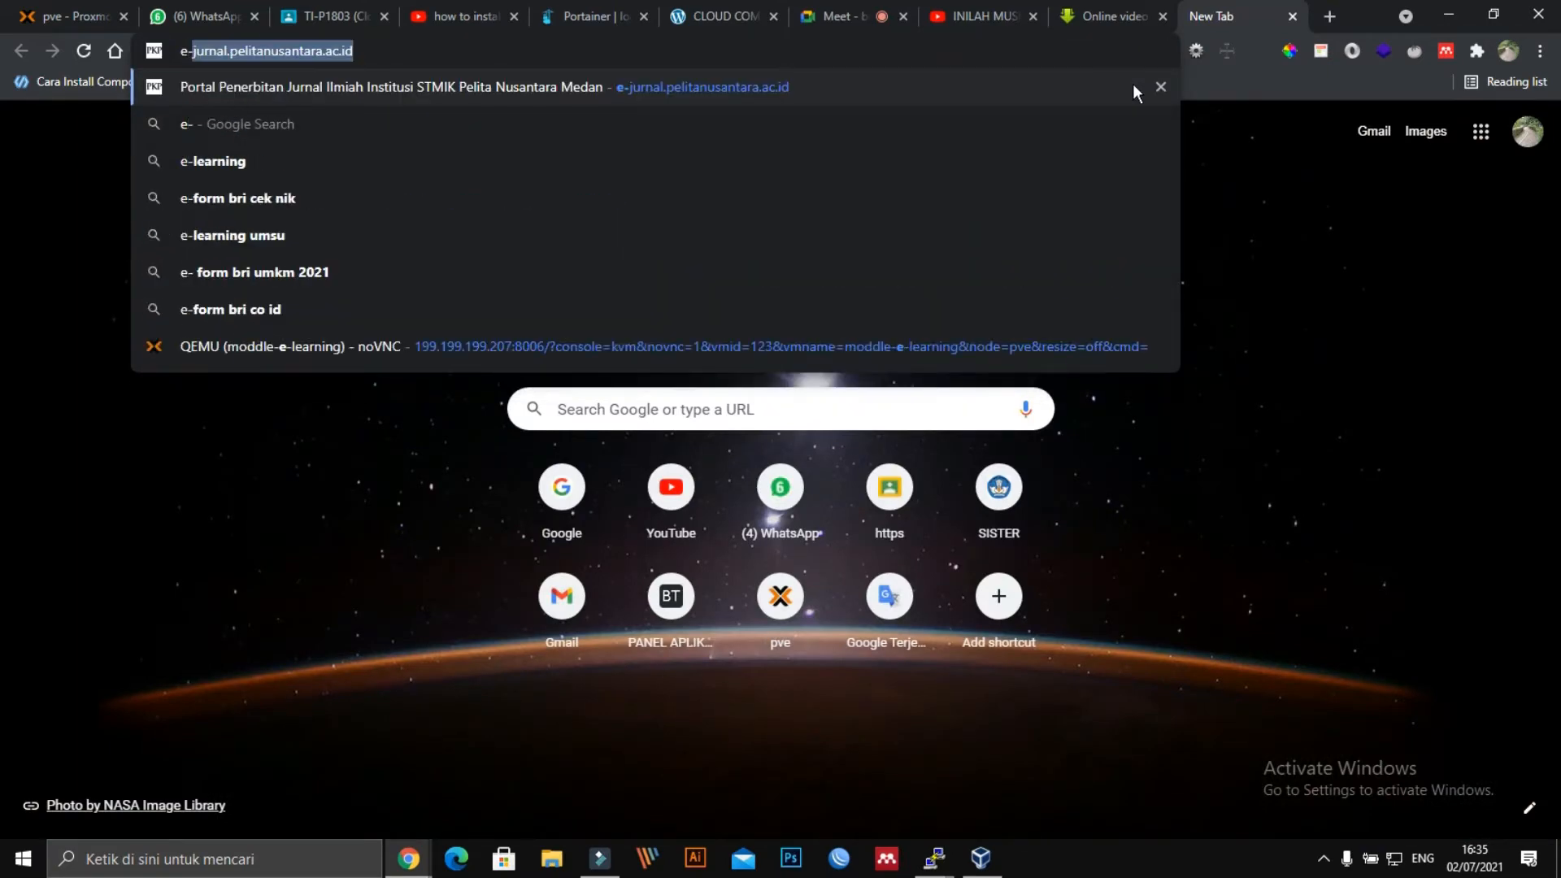
{"action": "key", "text": "BackSpace"}
{"action": "key", "text": "BackSpace"}
{"action": "type", "text": "lera"}
{"action": "key", "text": "BackSpace"}
{"action": "key", "text": "BackSpace"}
{"action": "key", "text": "BackSpace"}
{"action": "key", "text": "BackSpace"}
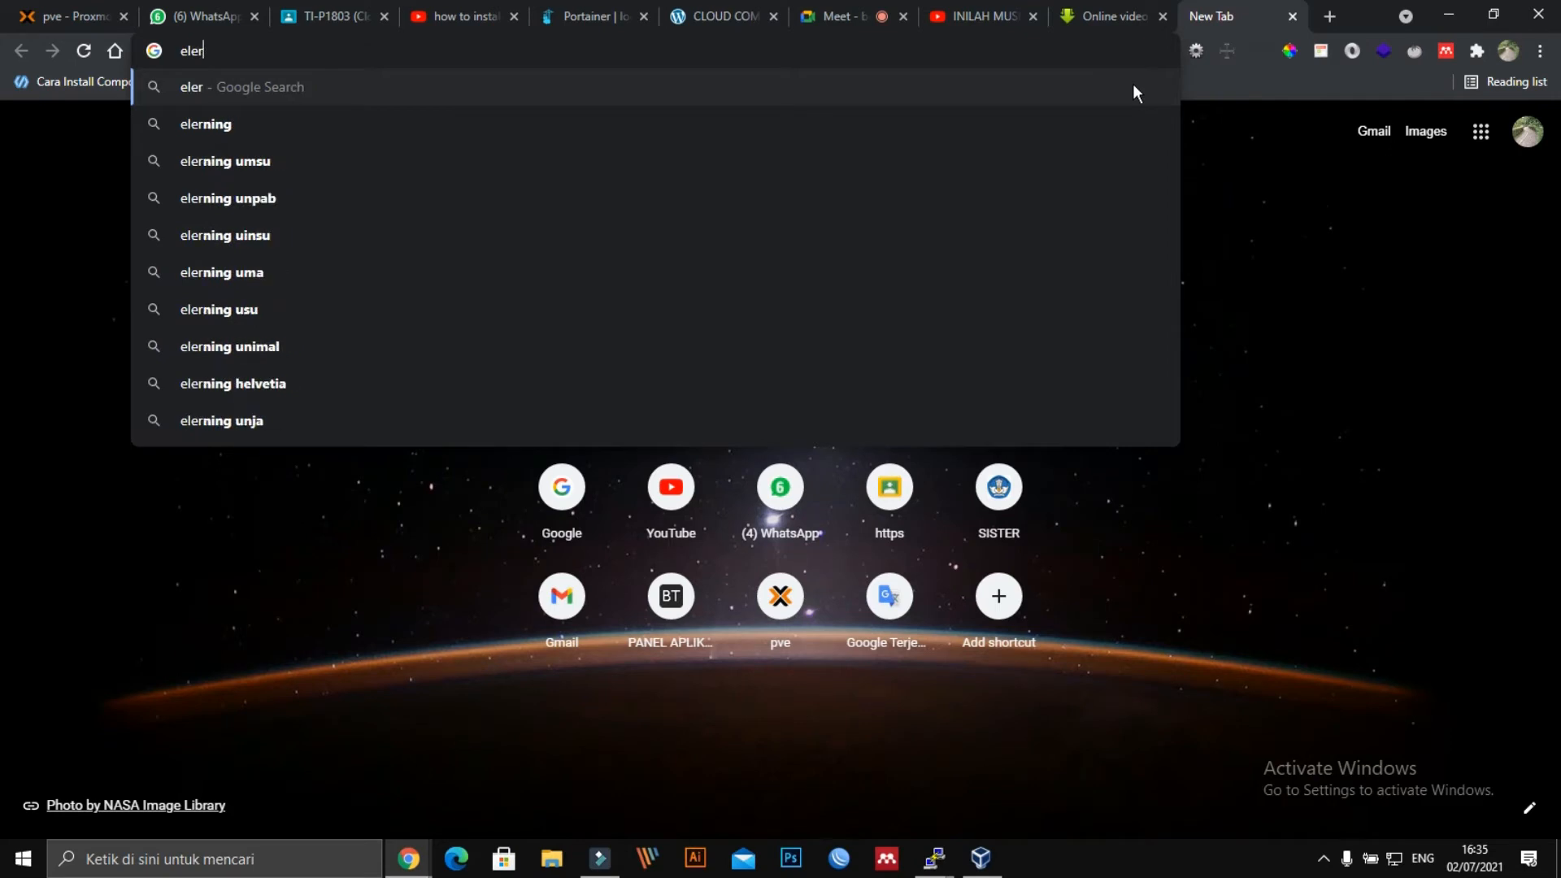
{"action": "type", "text": "p"}
{"action": "key", "text": "BackSpace"}
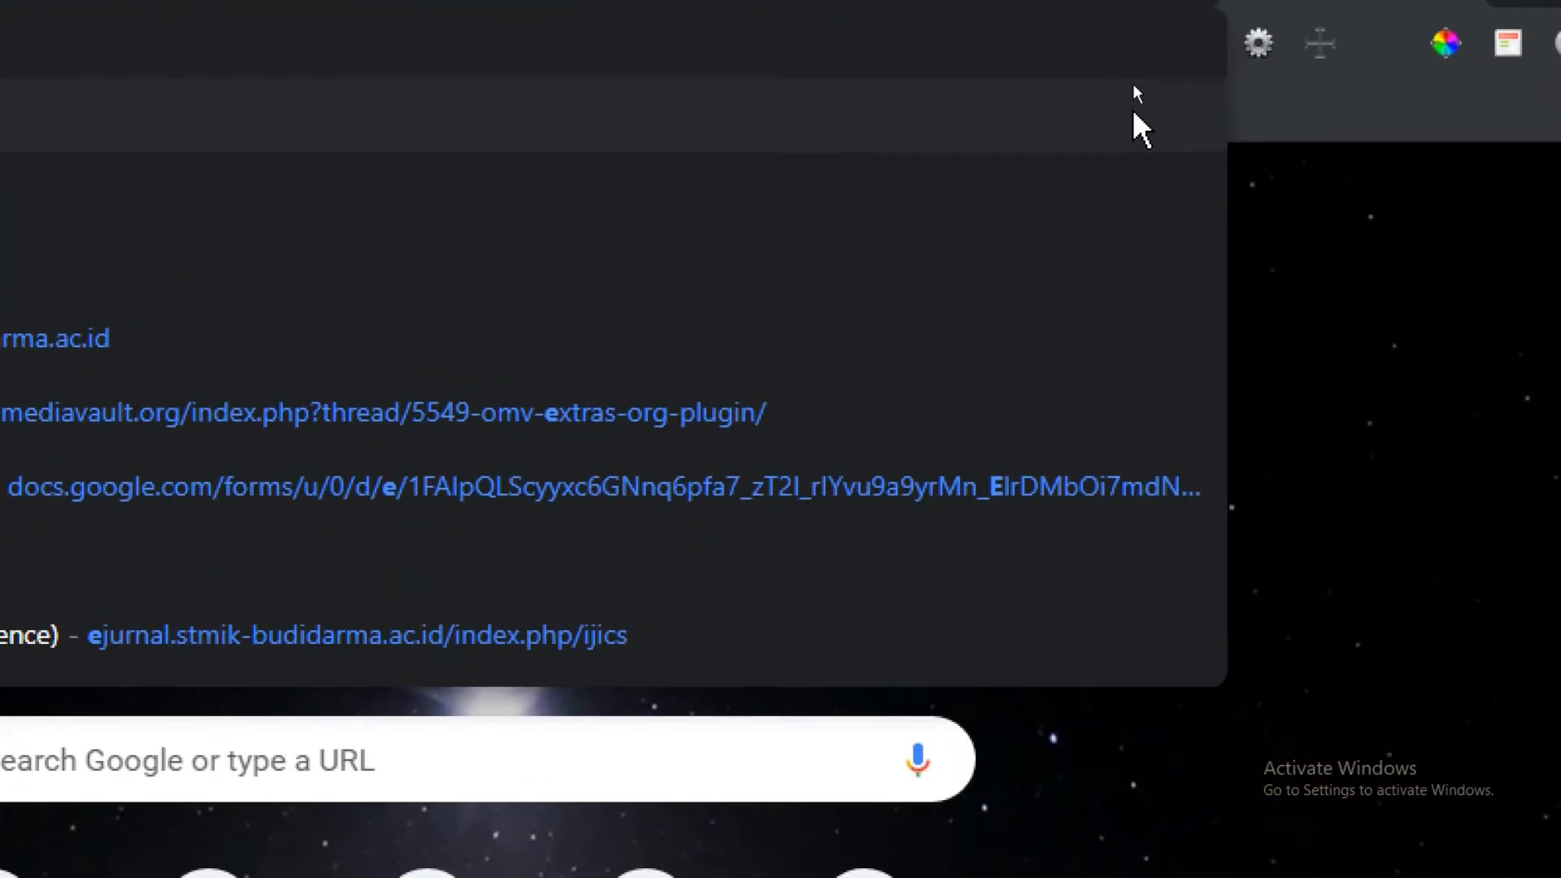
{"action": "type", "text": "ler"}
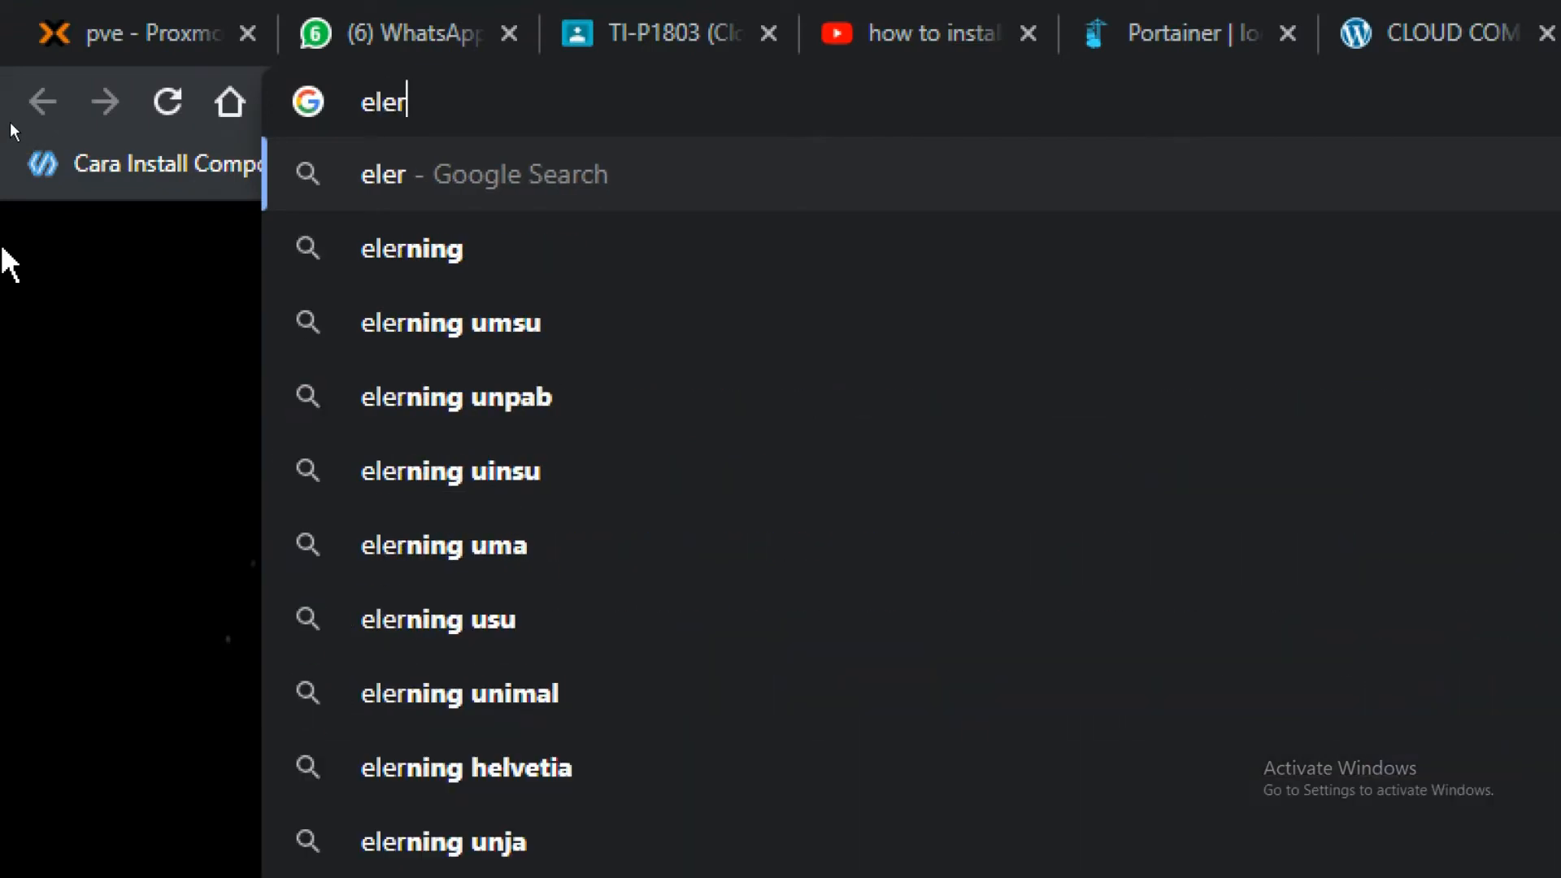
{"action": "key", "text": "BackSpace"}
{"action": "type", "text": "arning bu"}
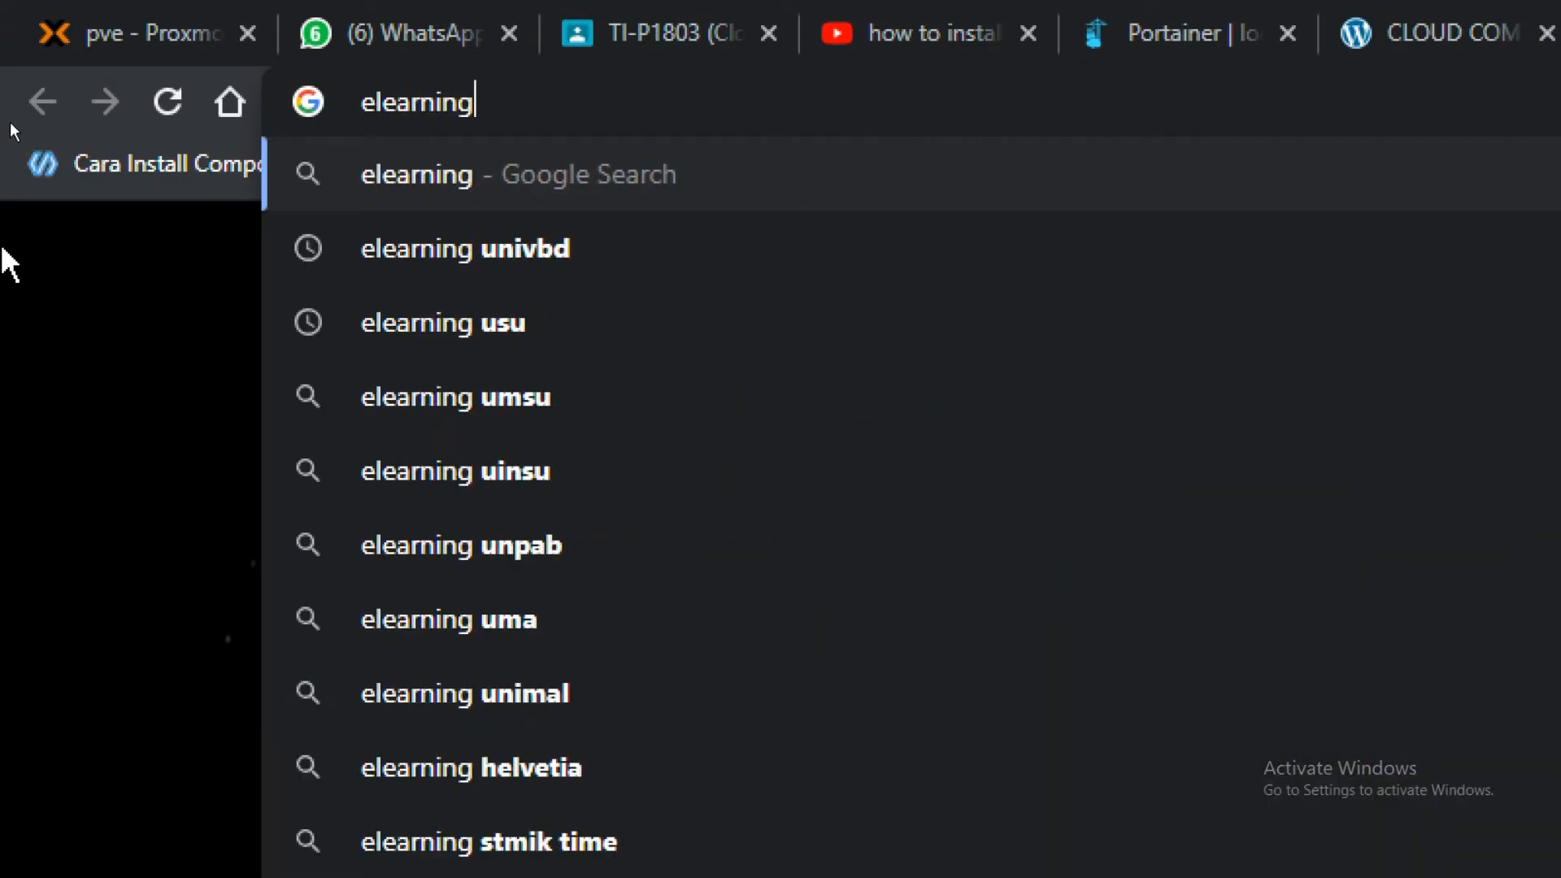
{"action": "type", "text": "di darma"}
{"action": "key", "text": "Return"}
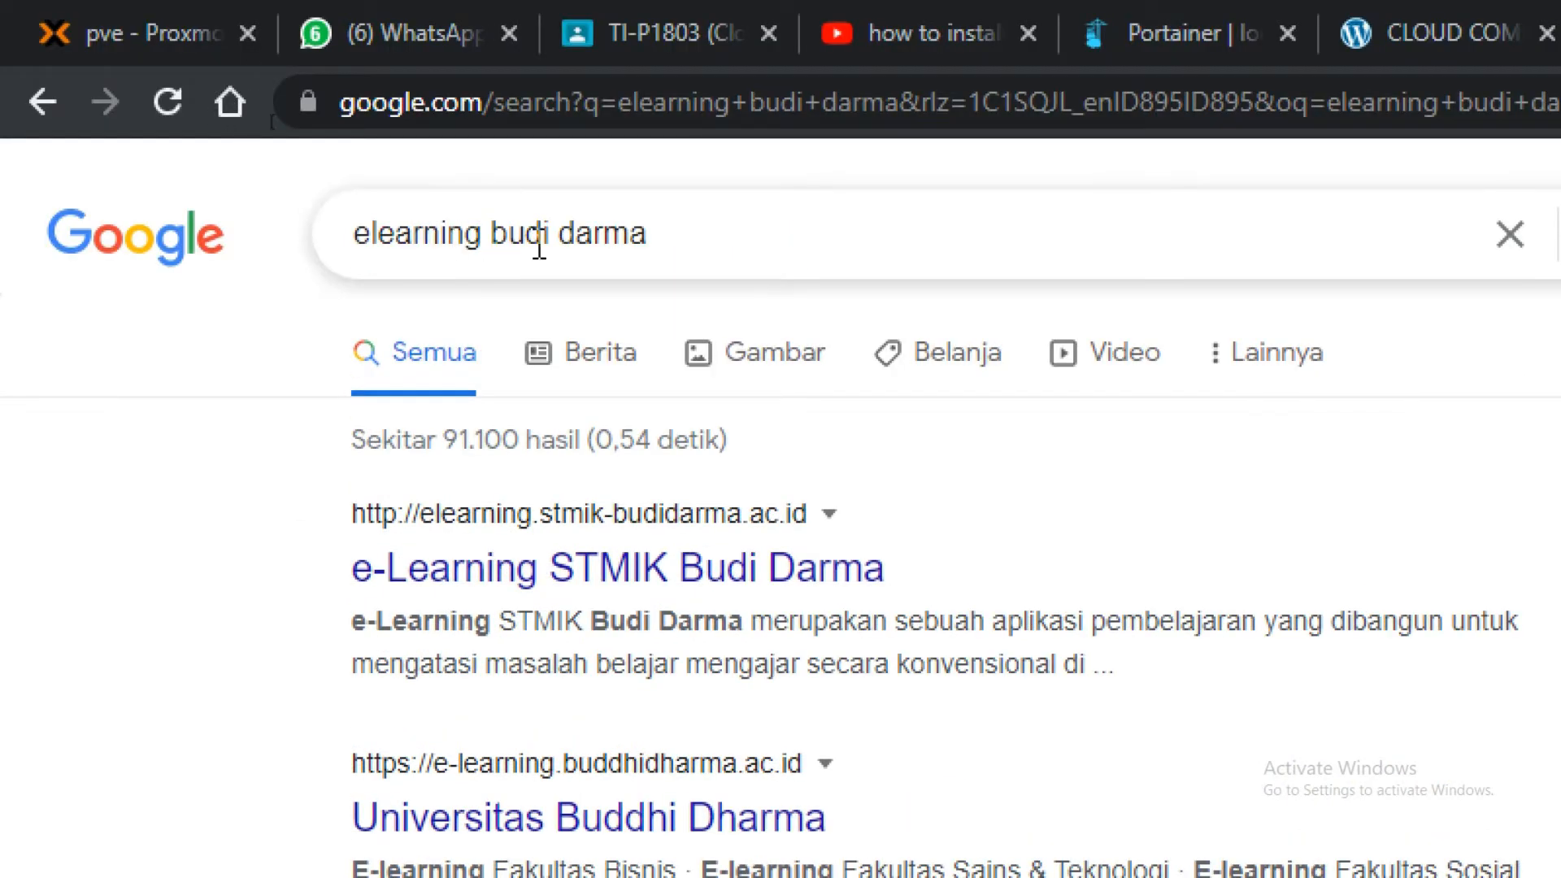
Change the query to 'elearning univbd' using the suggestion and search again.
{"action": "left_click_drag", "start_coordinate": [642, 234], "coordinate": [496, 244]}
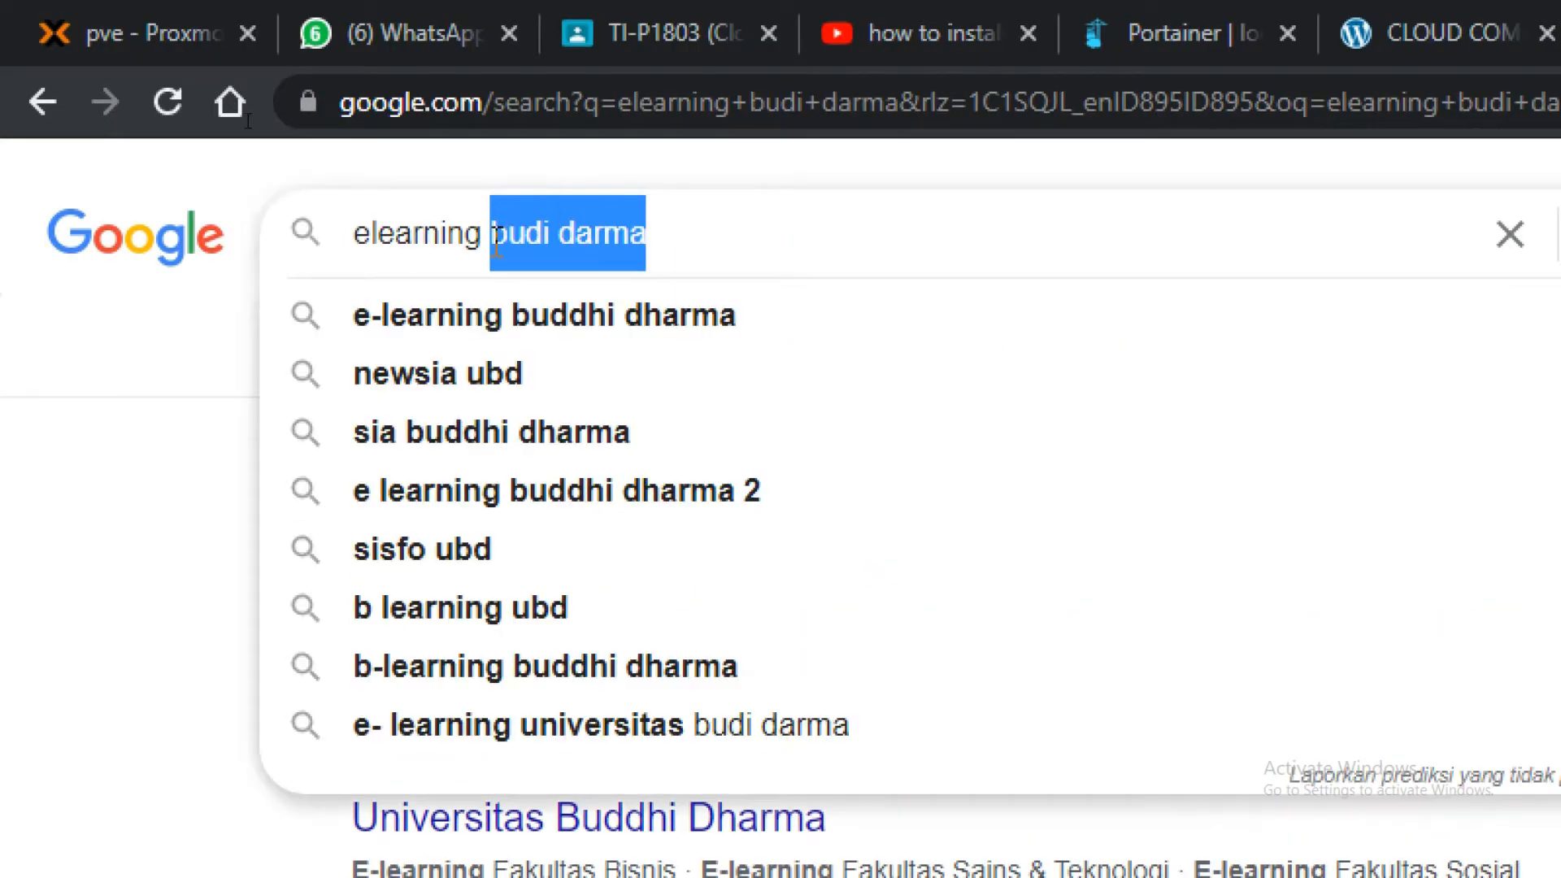
{"action": "type", "text": "uni"}
{"action": "key", "text": "Down"}
{"action": "key", "text": "Return"}
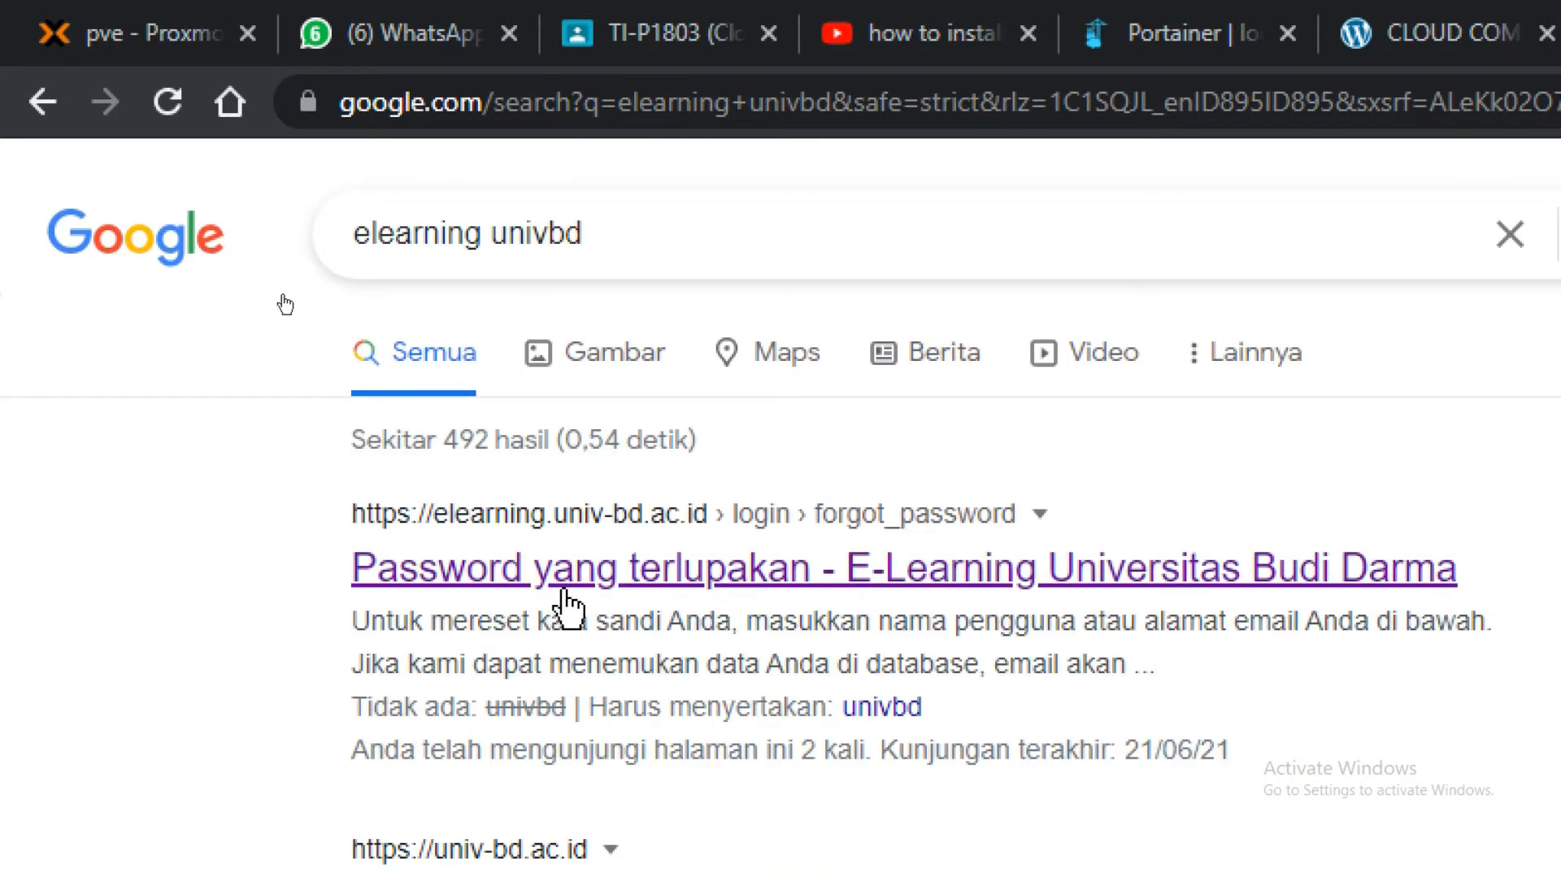
Open the Universitas Budi Darma result and reach its Depan login page, leaving the fields empty.
{"action": "left_click", "coordinate": [794, 574]}
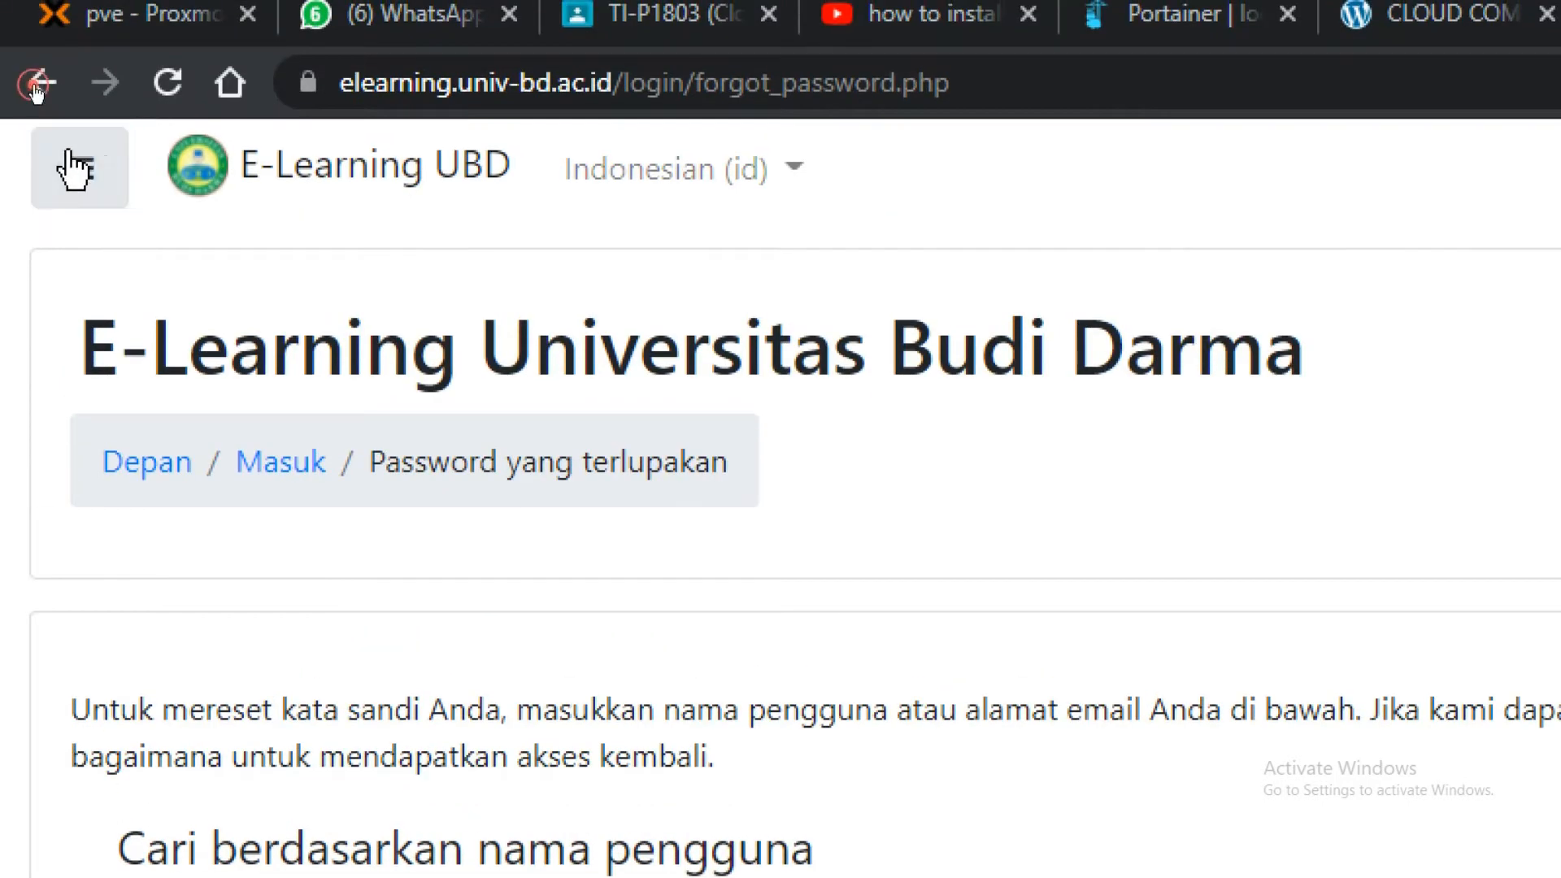
{"action": "left_click", "coordinate": [78, 47]}
{"action": "left_click", "coordinate": [104, 306]}
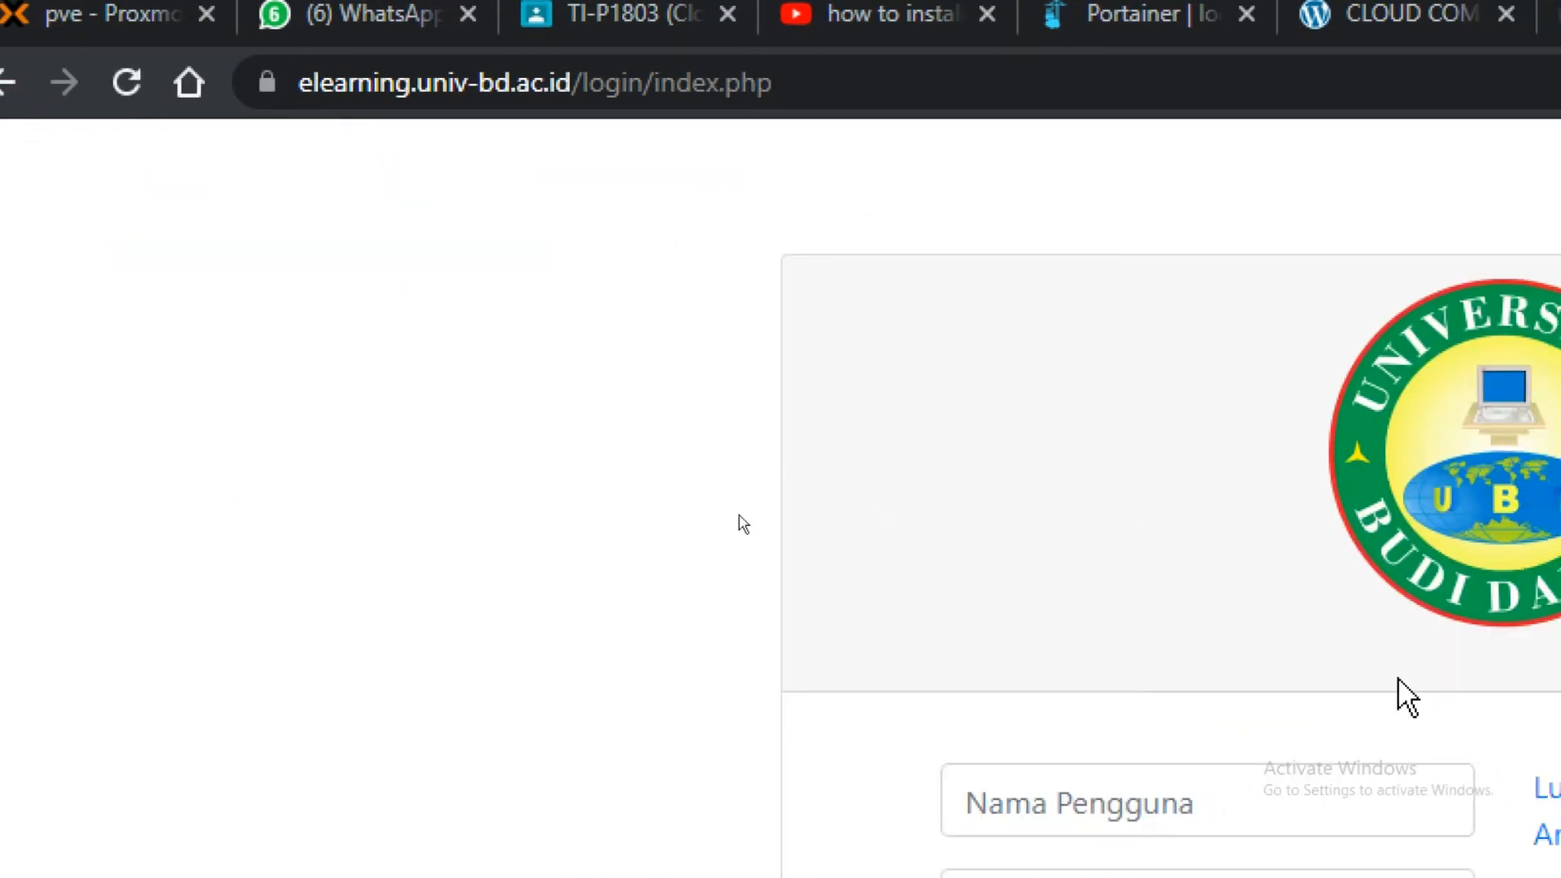
{"action": "left_click", "coordinate": [499, 209]}
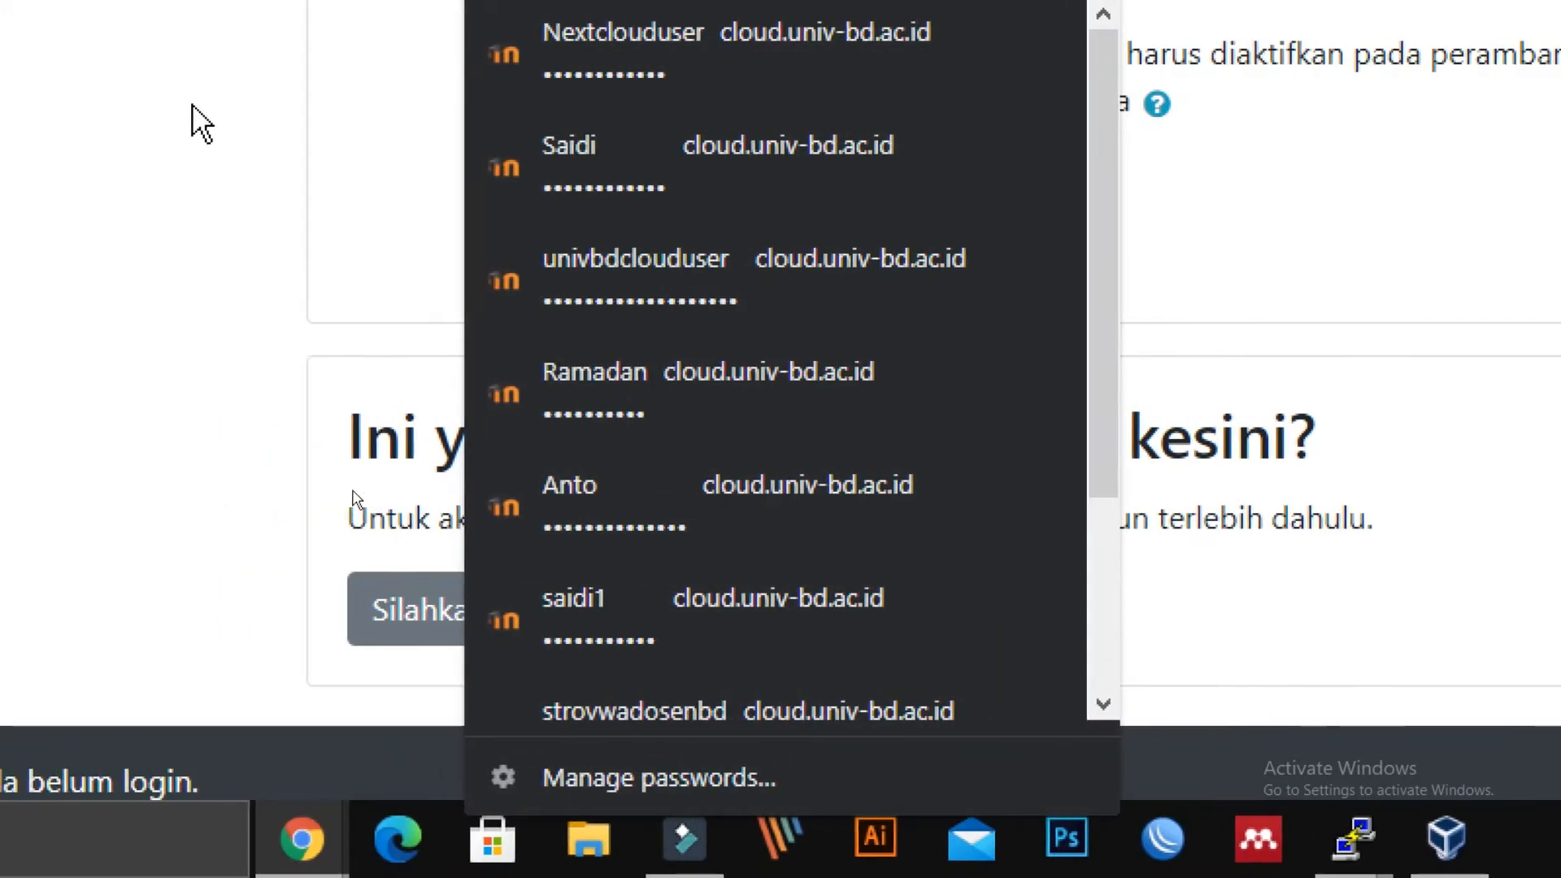
{"action": "left_click", "coordinate": [356, 498]}
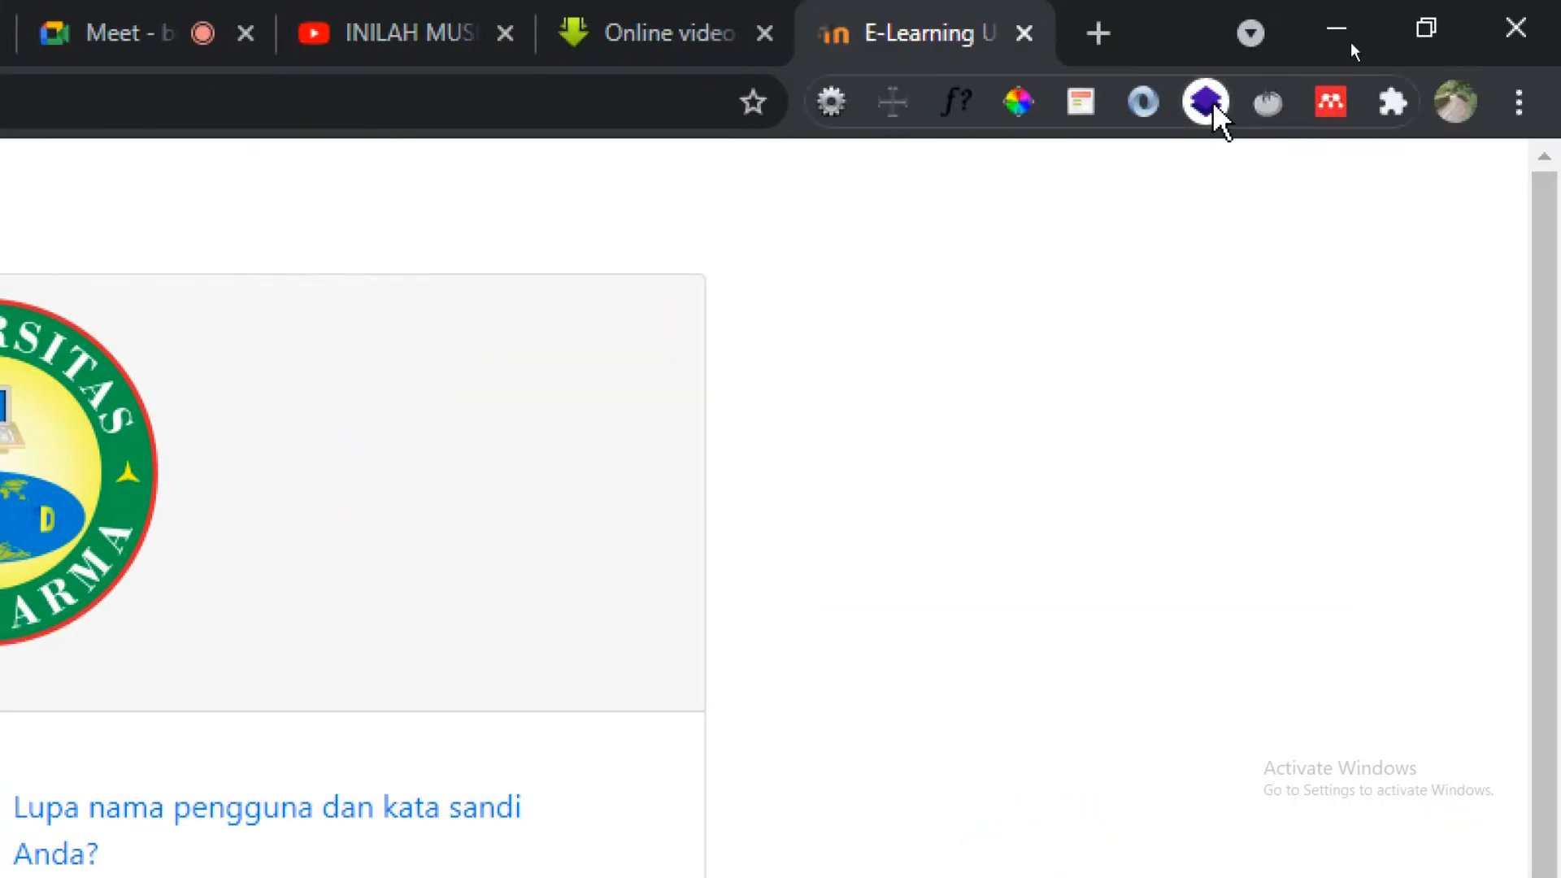
Use Wappalyzer to identify Nginx as the site's server, then go back to the forgotten-password page.
{"action": "left_click", "coordinate": [1206, 106]}
{"action": "left_click", "coordinate": [1127, 277]}
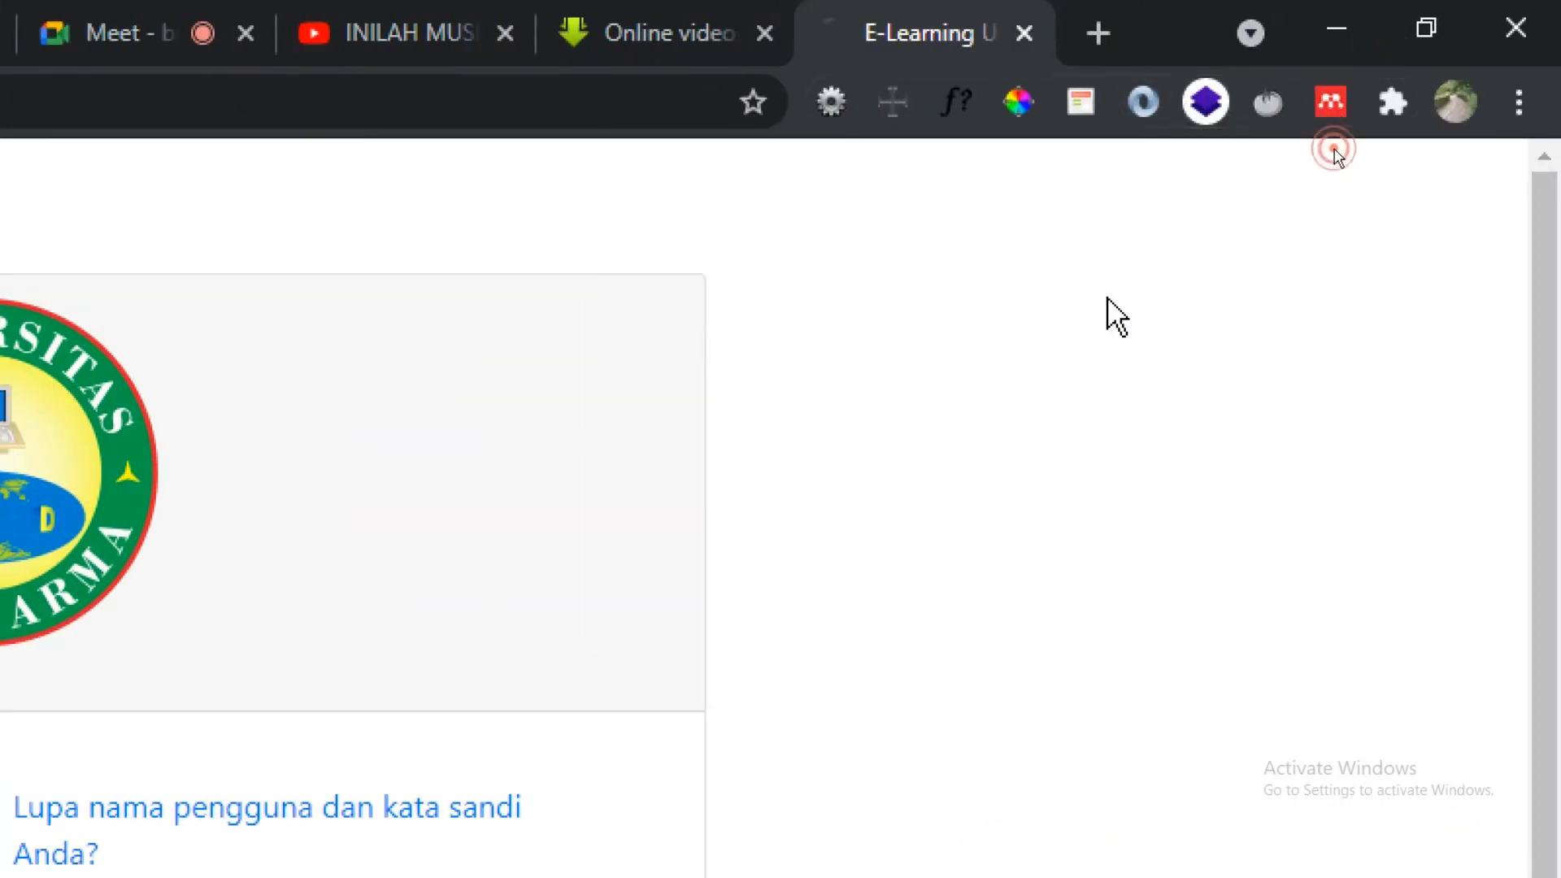
{"action": "left_click", "coordinate": [1202, 106]}
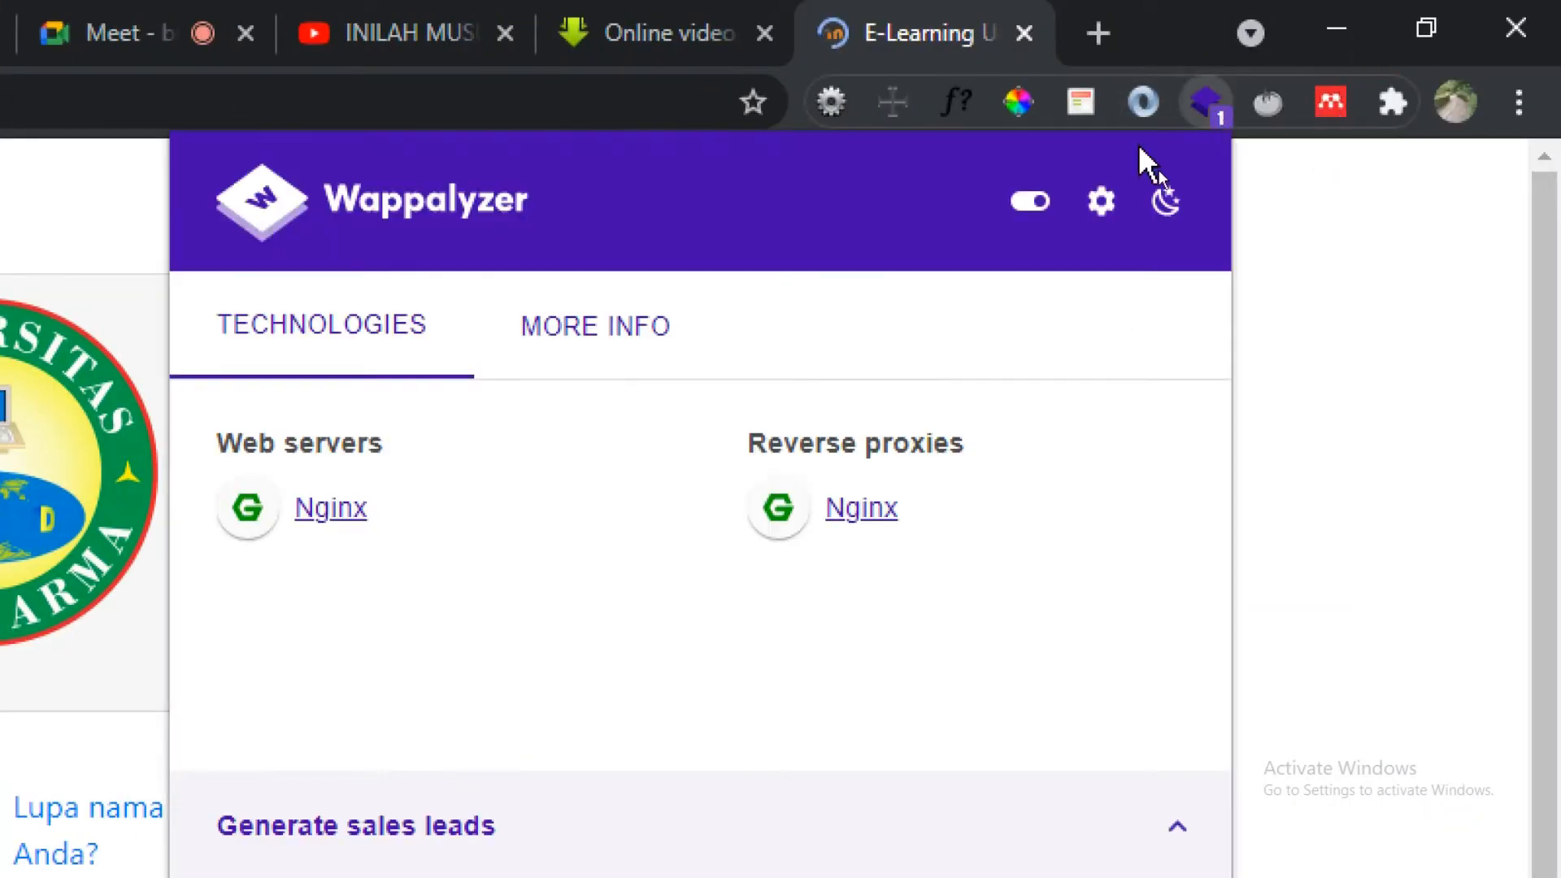
{"action": "left_click", "coordinate": [1220, 94]}
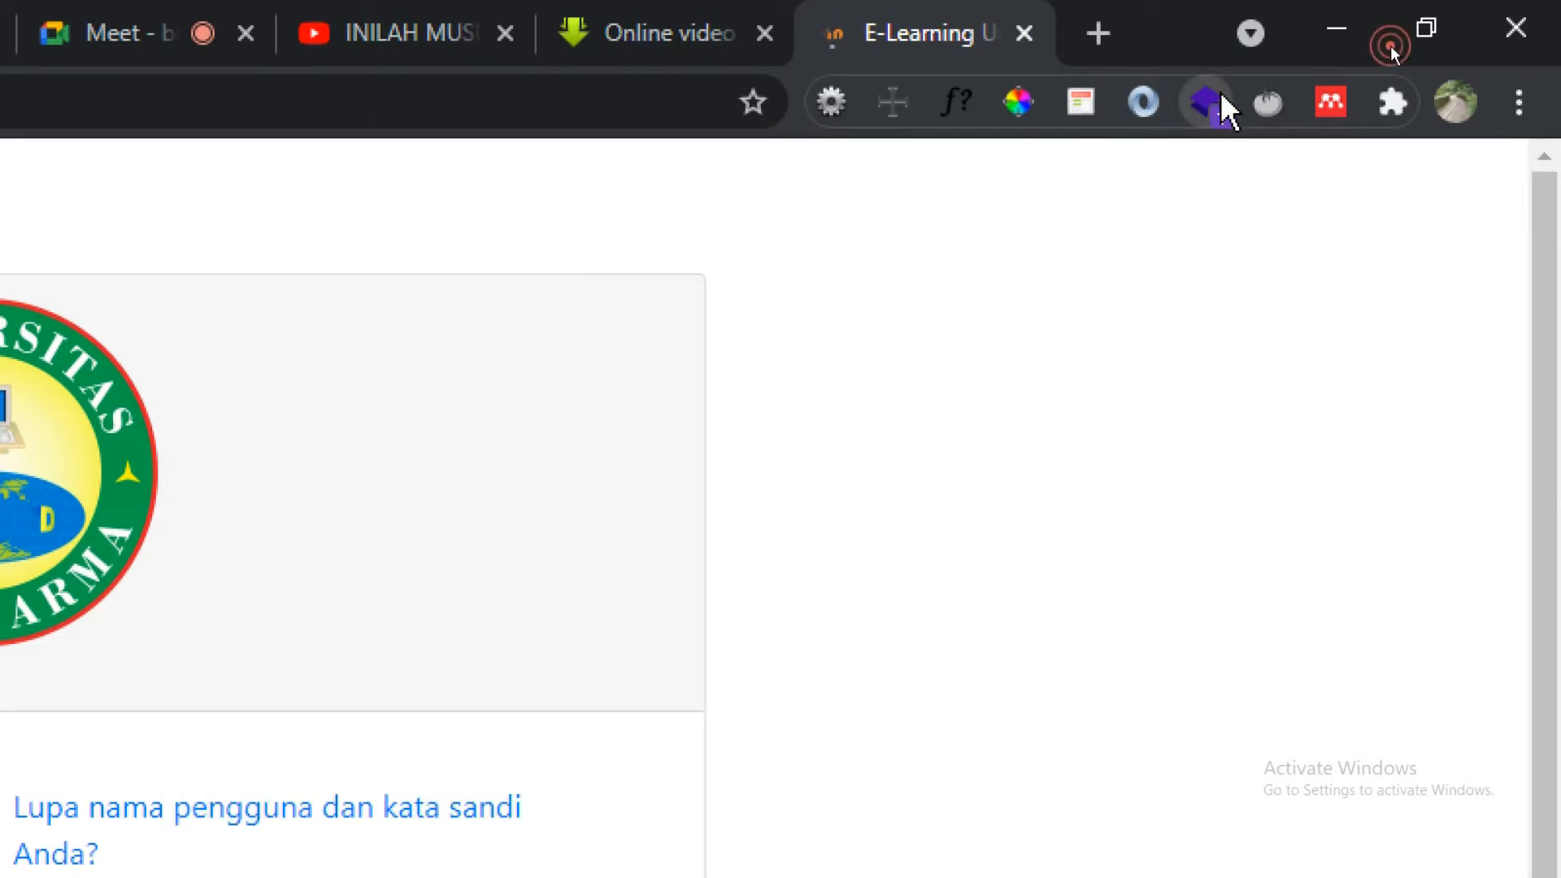
{"action": "left_click", "coordinate": [1221, 91]}
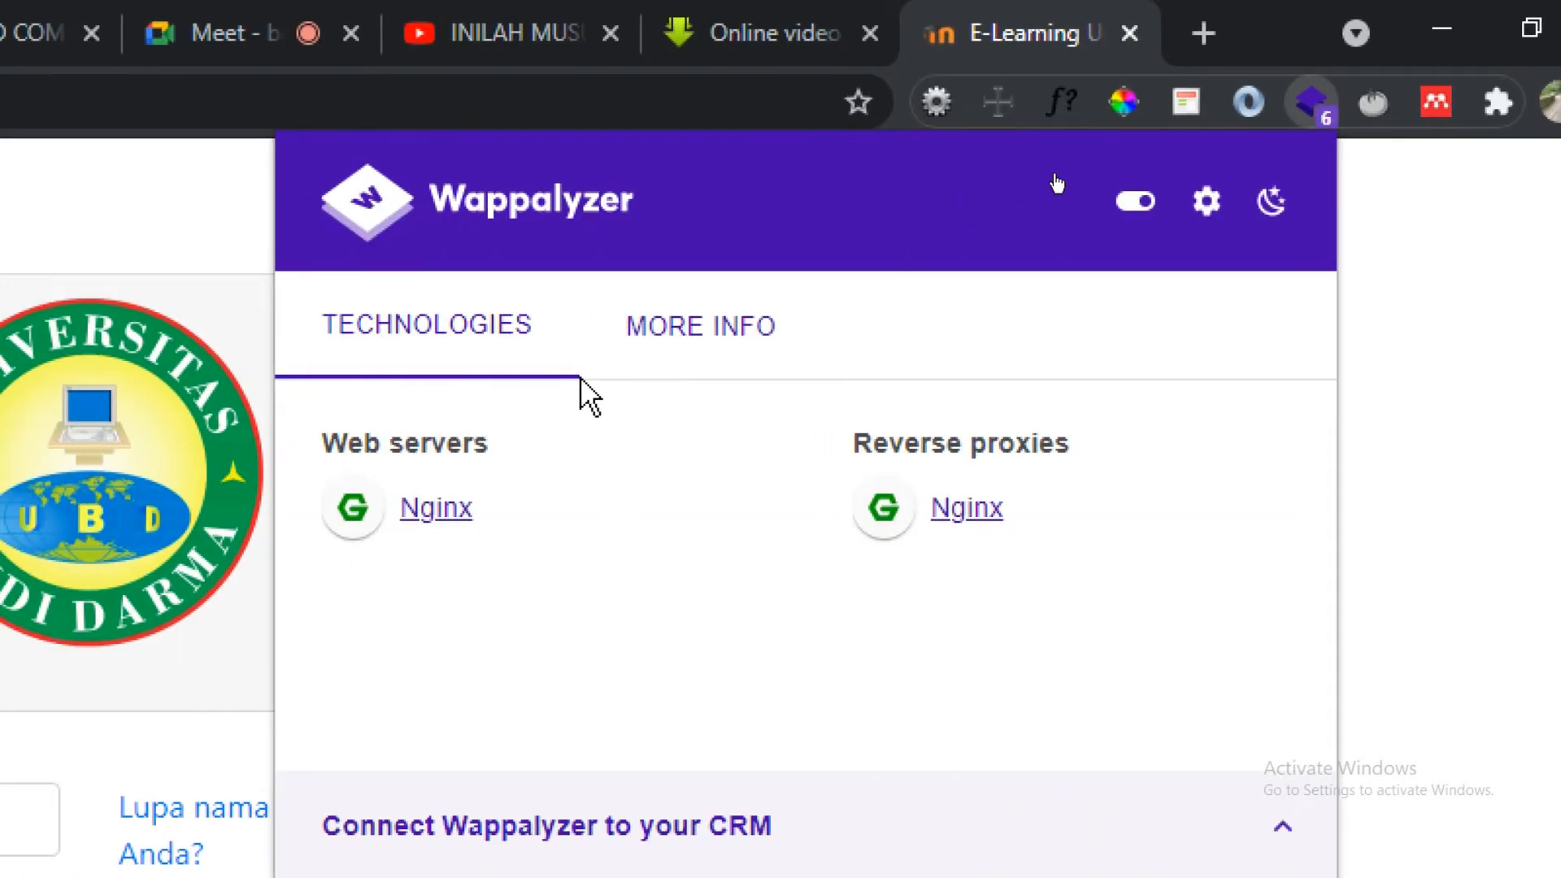
{"action": "left_click", "coordinate": [704, 333]}
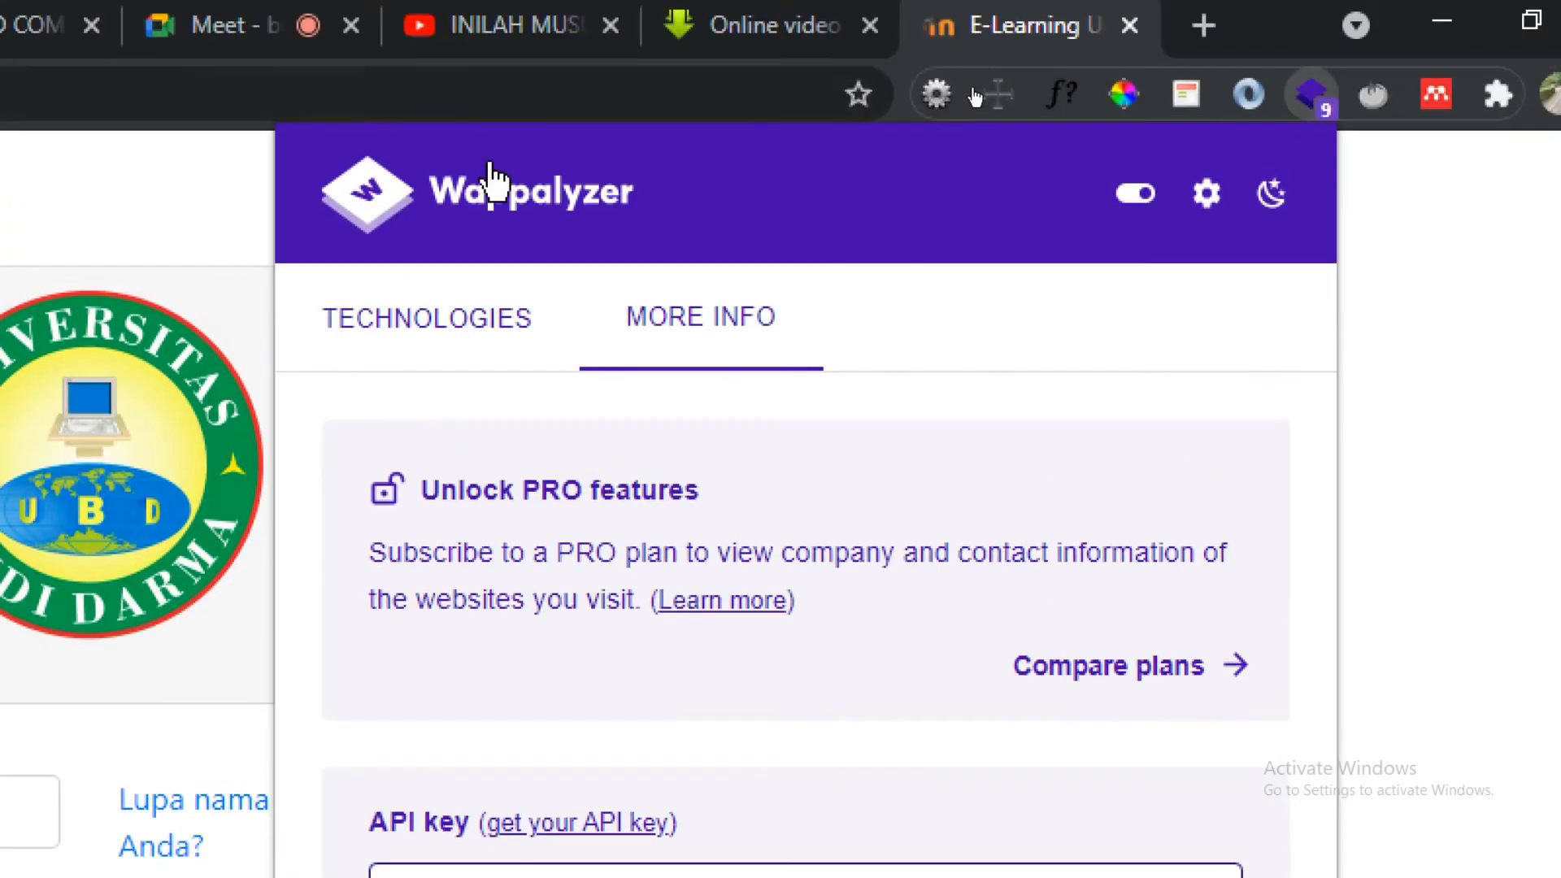
{"action": "left_click", "coordinate": [480, 322]}
{"action": "left_click", "coordinate": [1454, 330]}
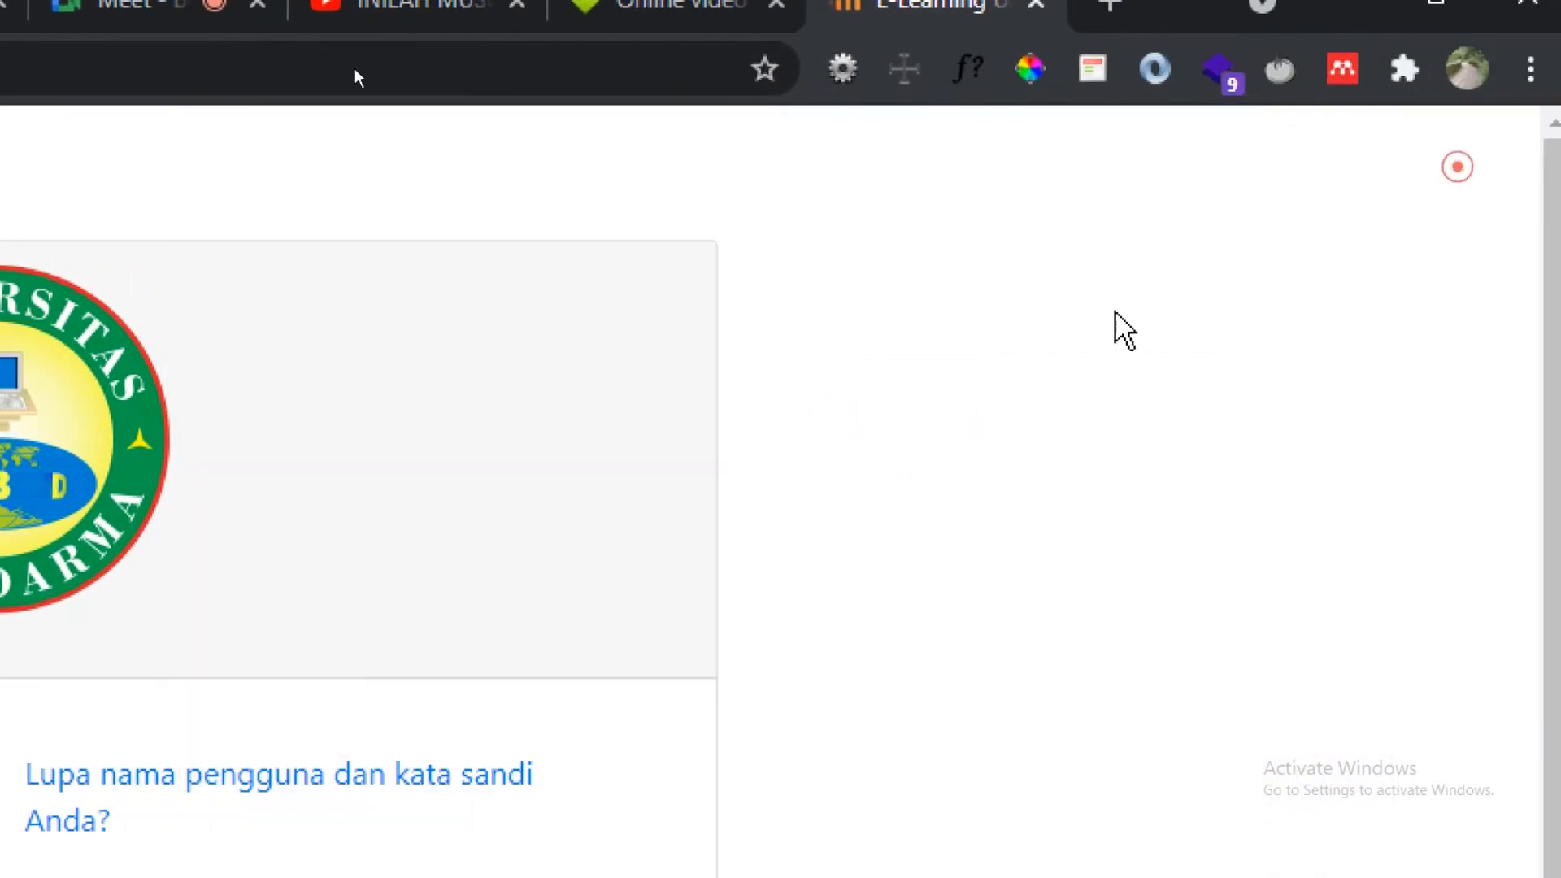
{"action": "left_click", "coordinate": [37, 105]}
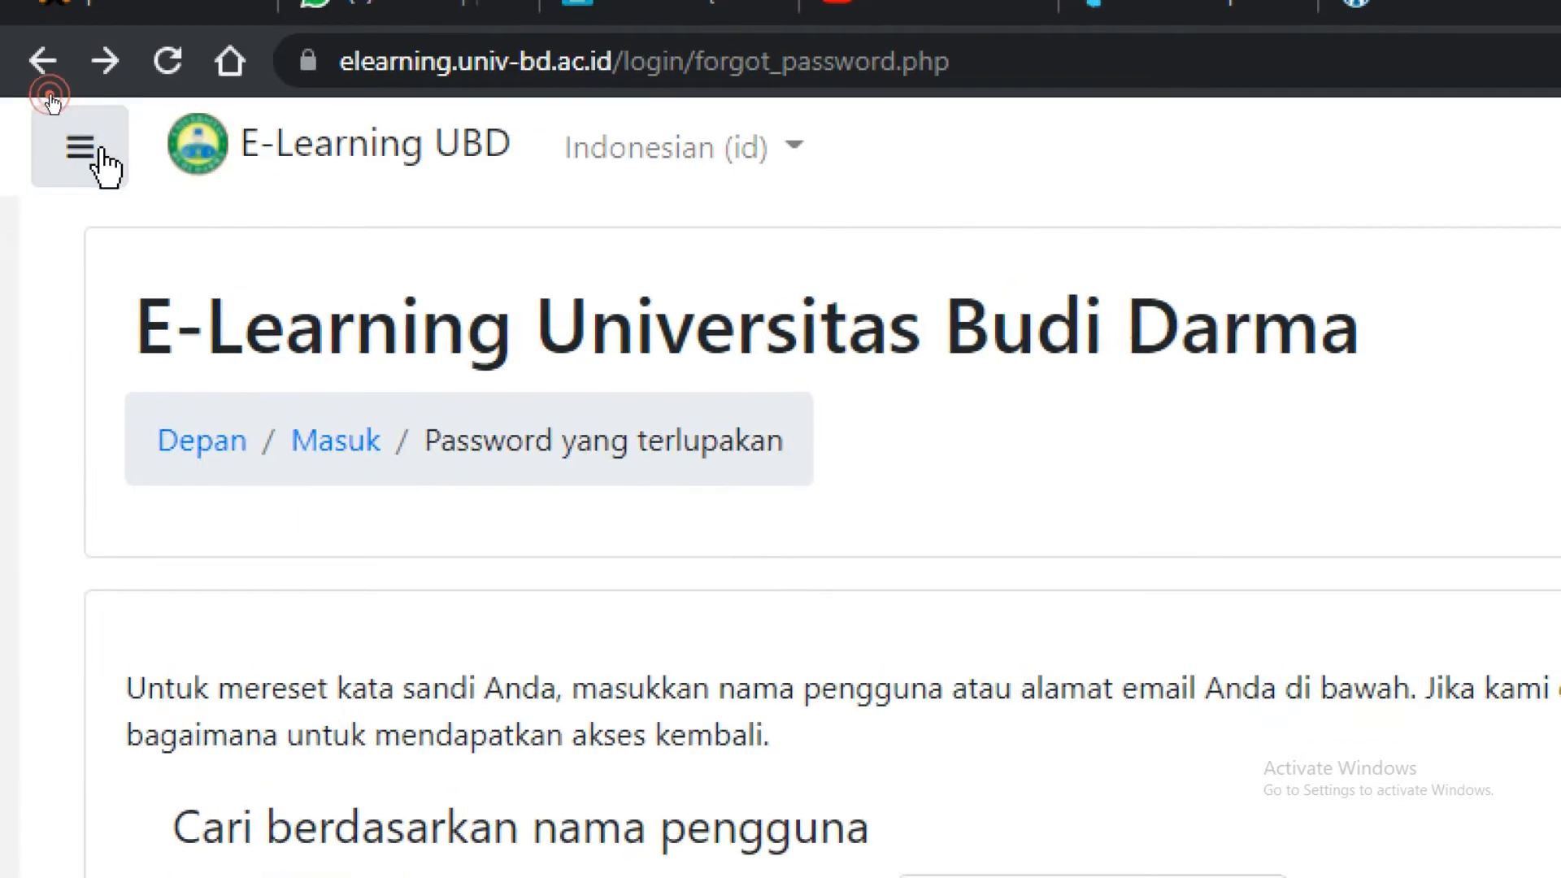
Return to the Depan login page and dismiss the saved-logins list.
{"action": "left_click", "coordinate": [106, 162]}
{"action": "left_click", "coordinate": [173, 289]}
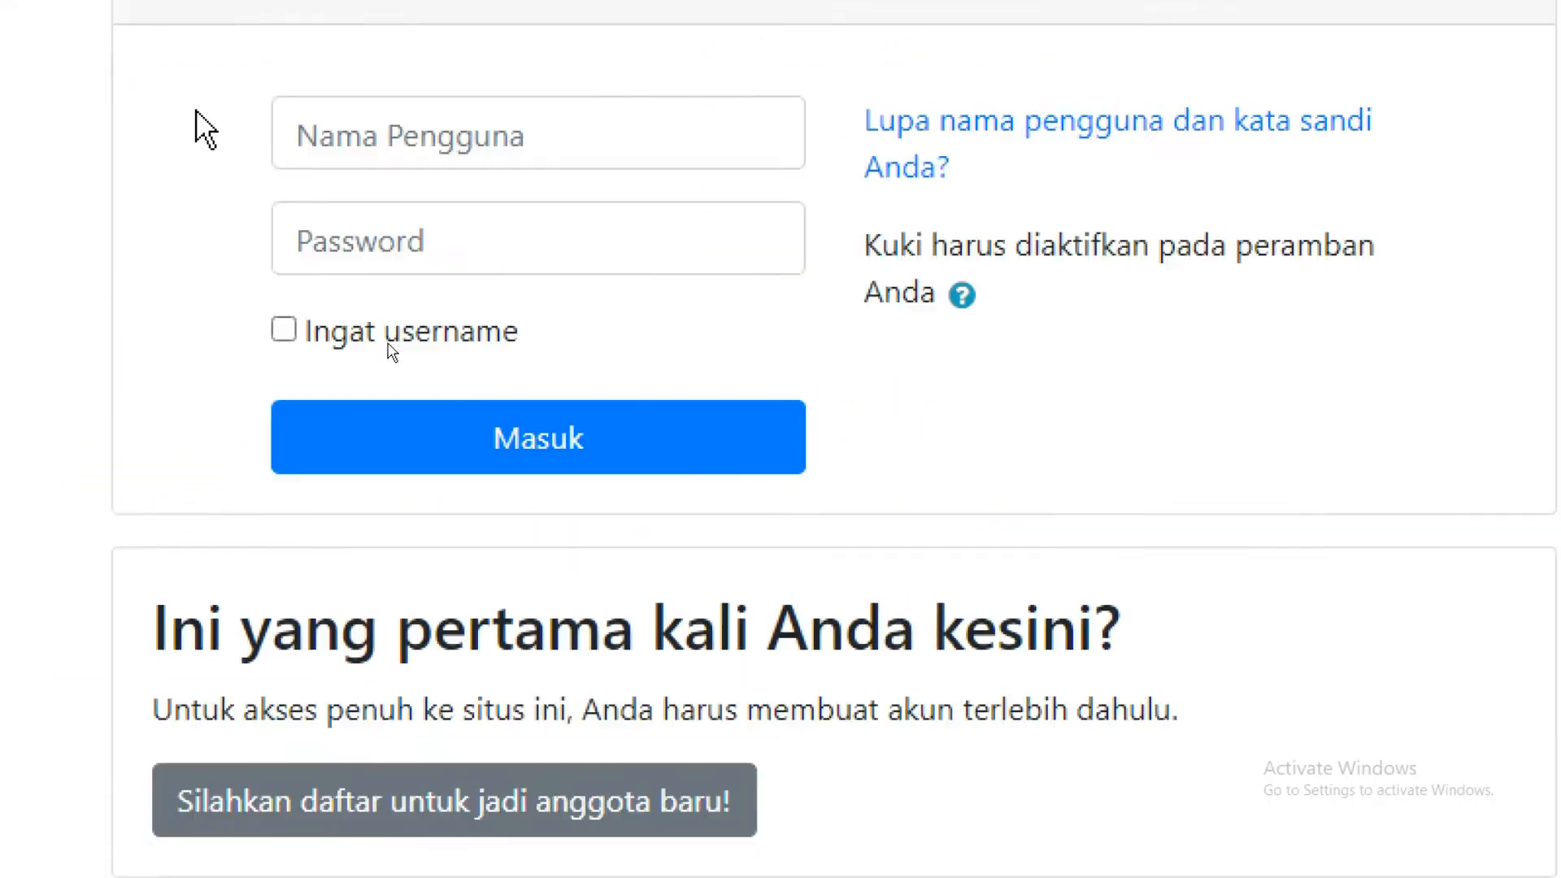
{"action": "left_click", "coordinate": [517, 149]}
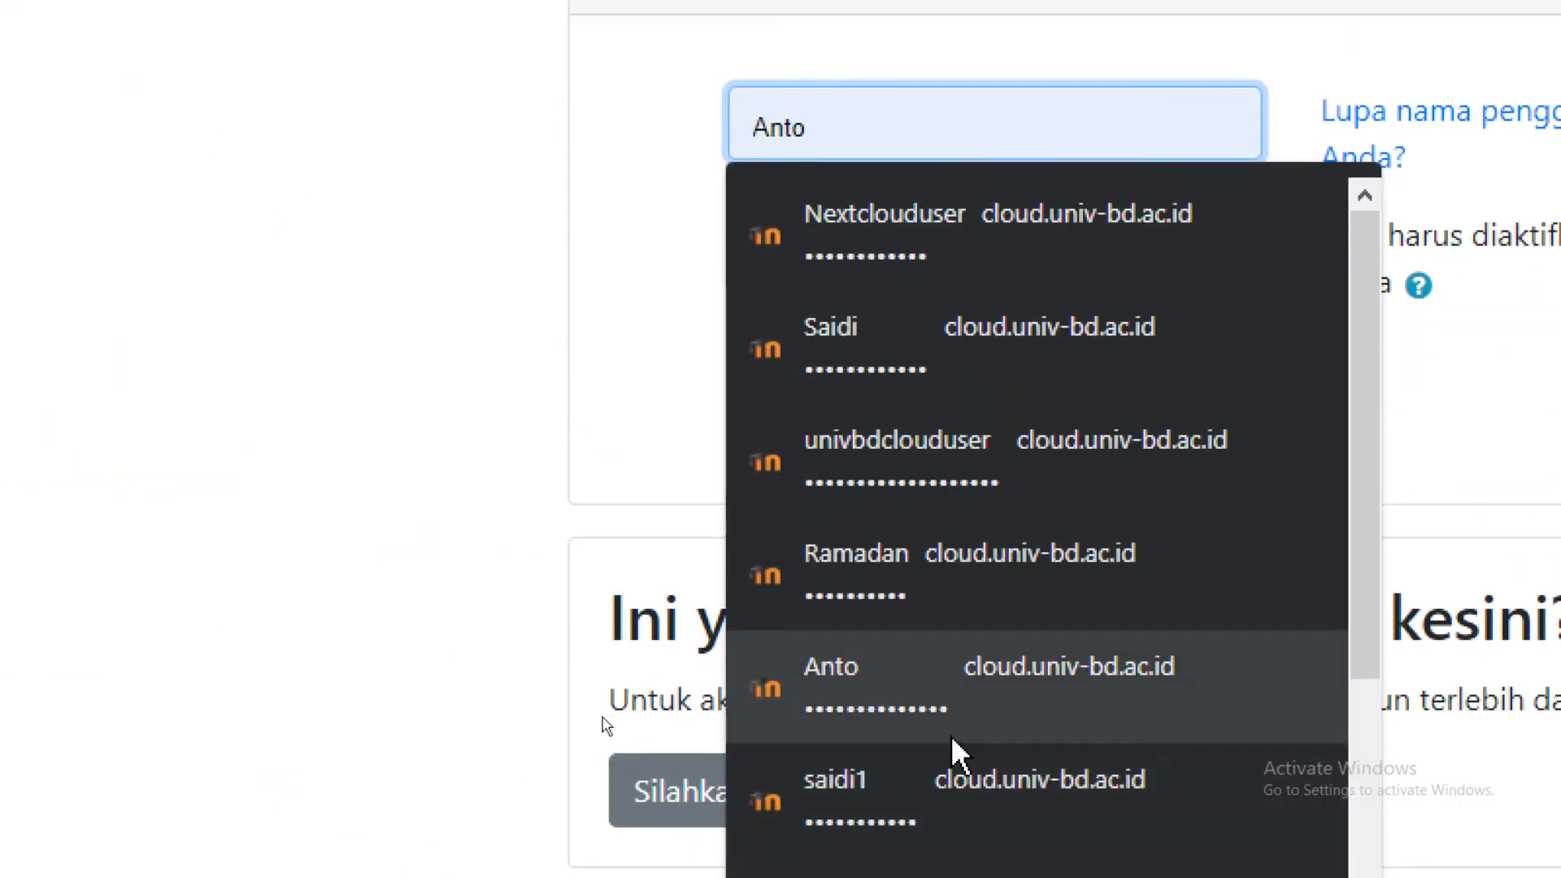
{"action": "scroll", "coordinate": [999, 814], "scroll_direction": "down", "scroll_amount": 3}
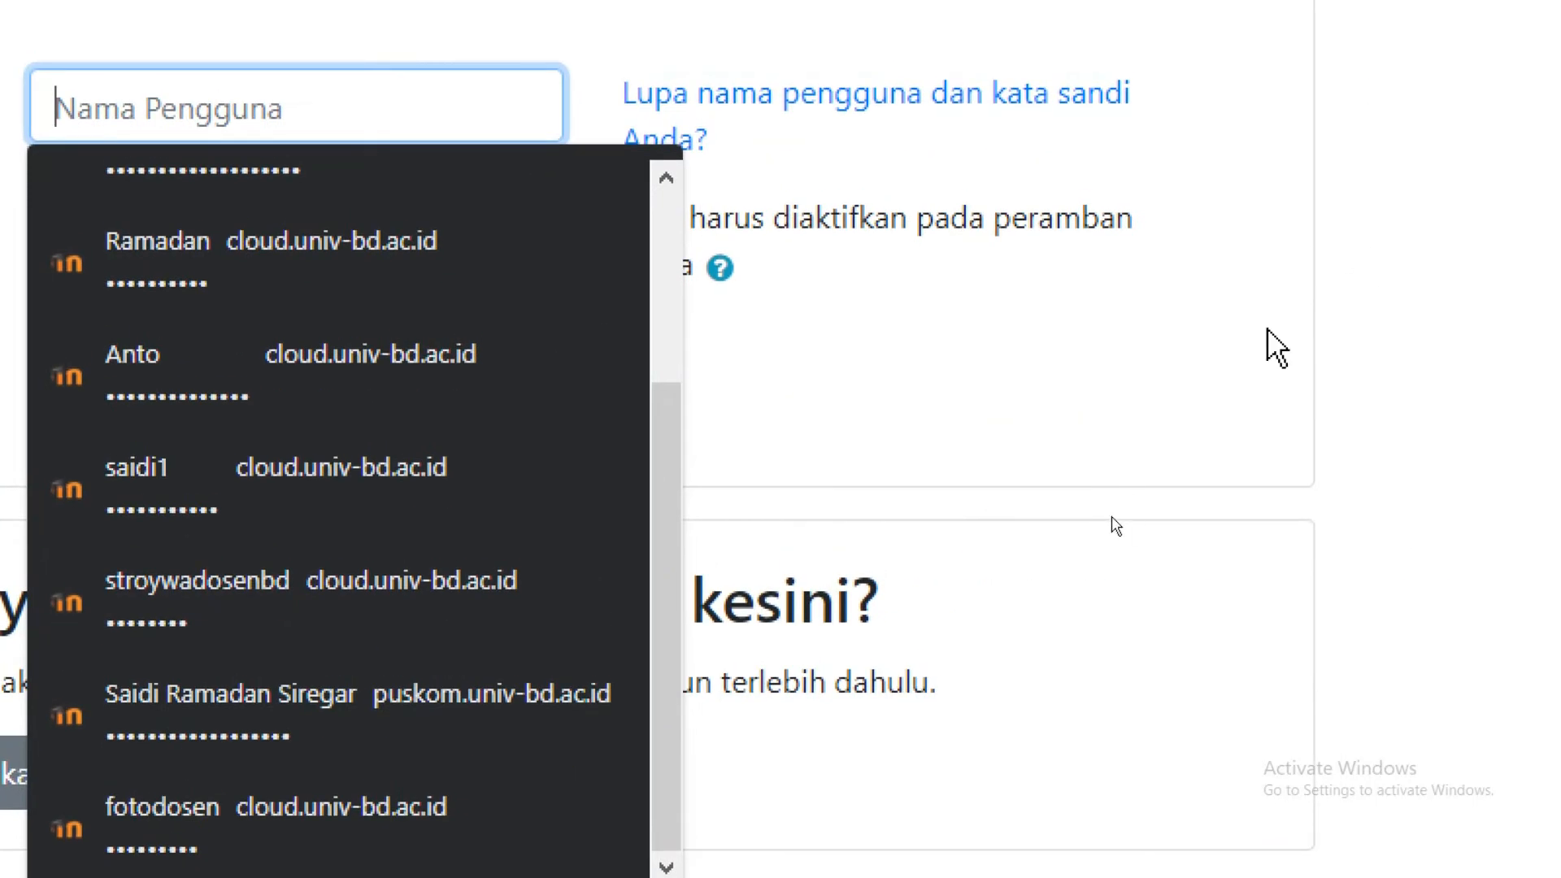
{"action": "left_click", "coordinate": [1370, 230]}
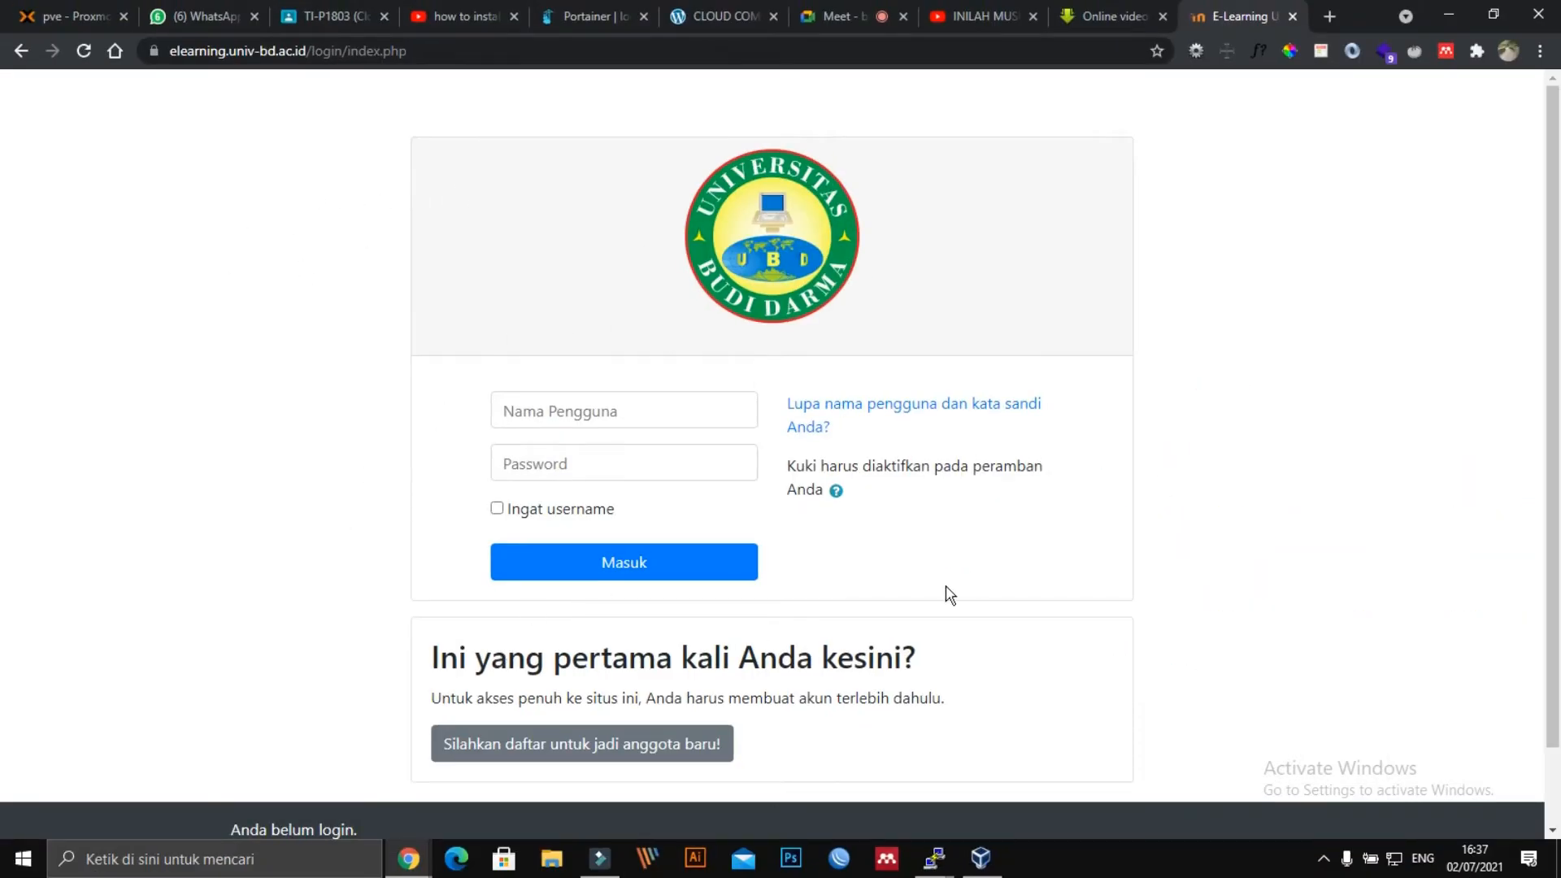
Look over the Anggota baru sign-up form, then go back to the login page.
{"action": "left_click", "coordinate": [544, 750]}
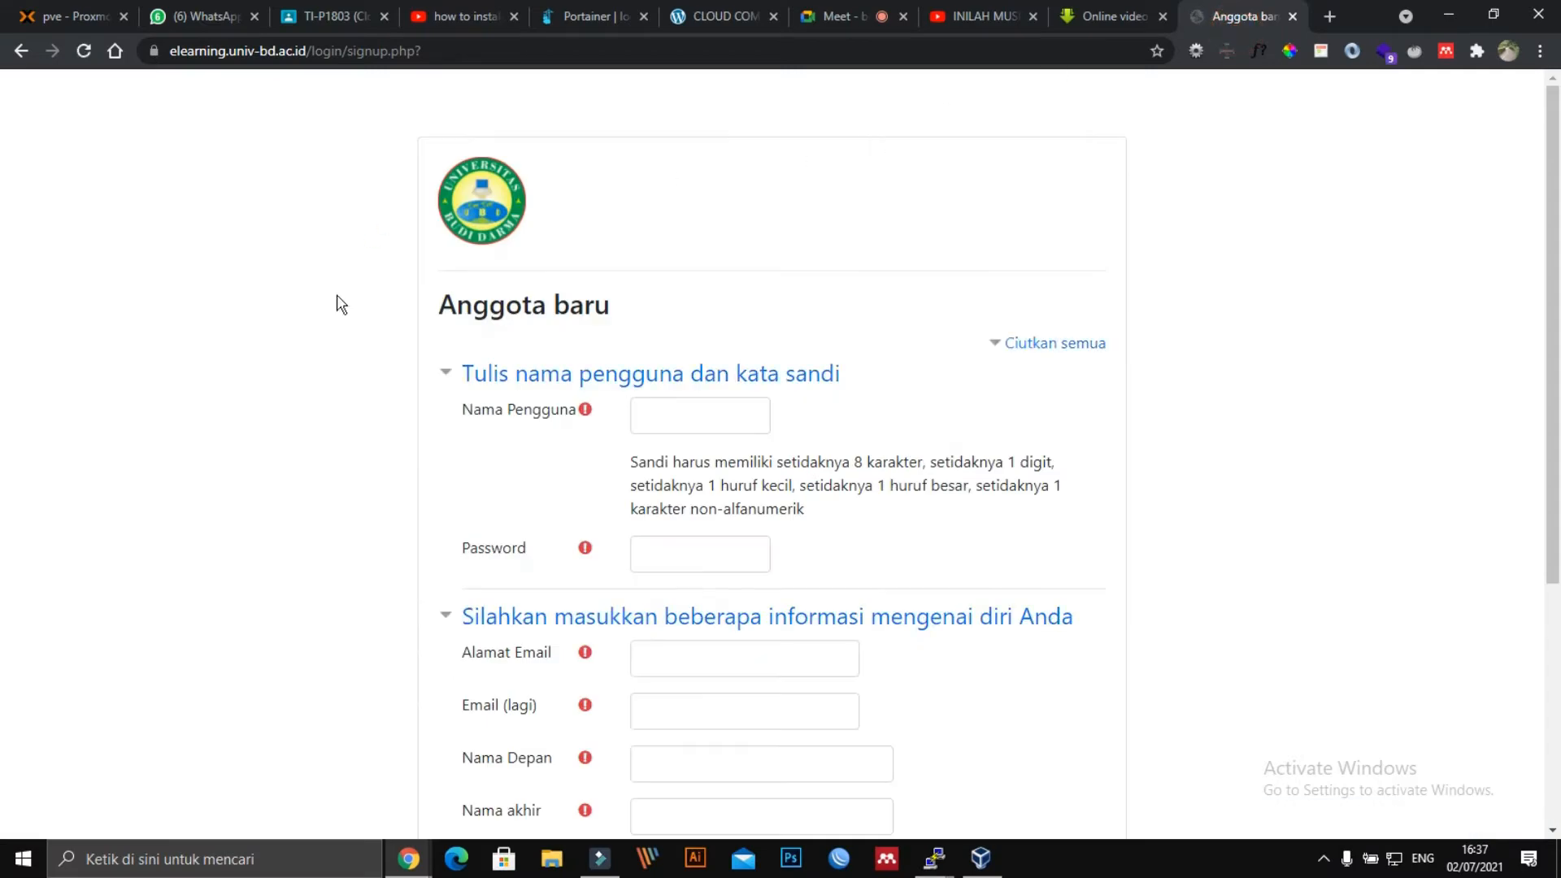
{"action": "scroll", "coordinate": [753, 384], "scroll_direction": "down", "scroll_amount": 5}
{"action": "scroll", "coordinate": [1024, 361], "scroll_direction": "up", "scroll_amount": 5}
{"action": "left_click", "coordinate": [18, 52]}
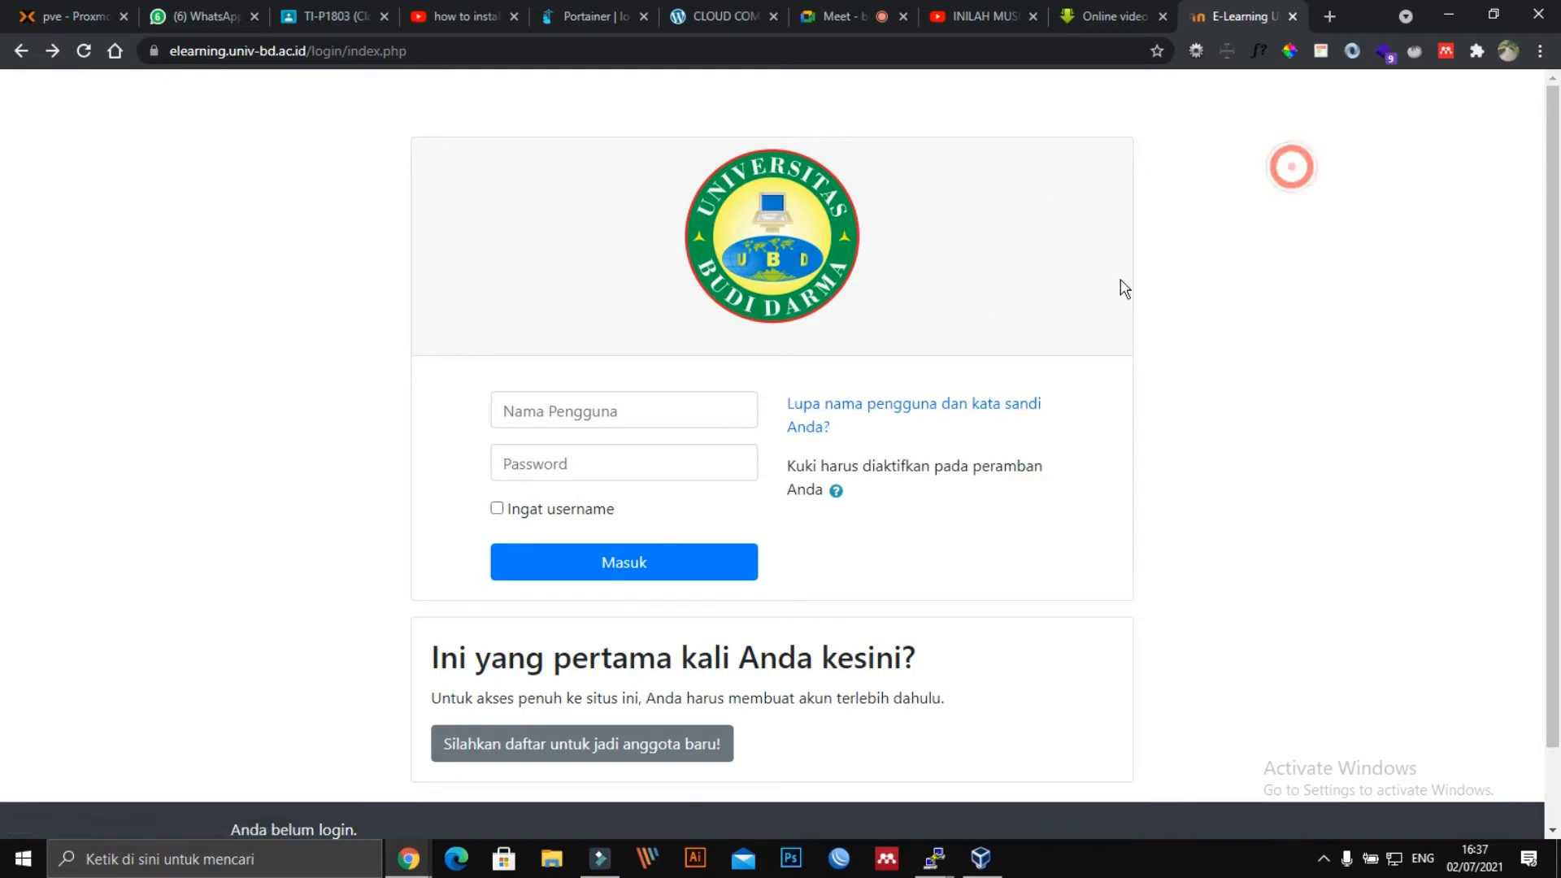
Load turnkeylinux.org in a new tab, then return to the E-Learning UBD login tab.
{"action": "left_click", "coordinate": [1334, 11]}
{"action": "type", "text": "tur"}
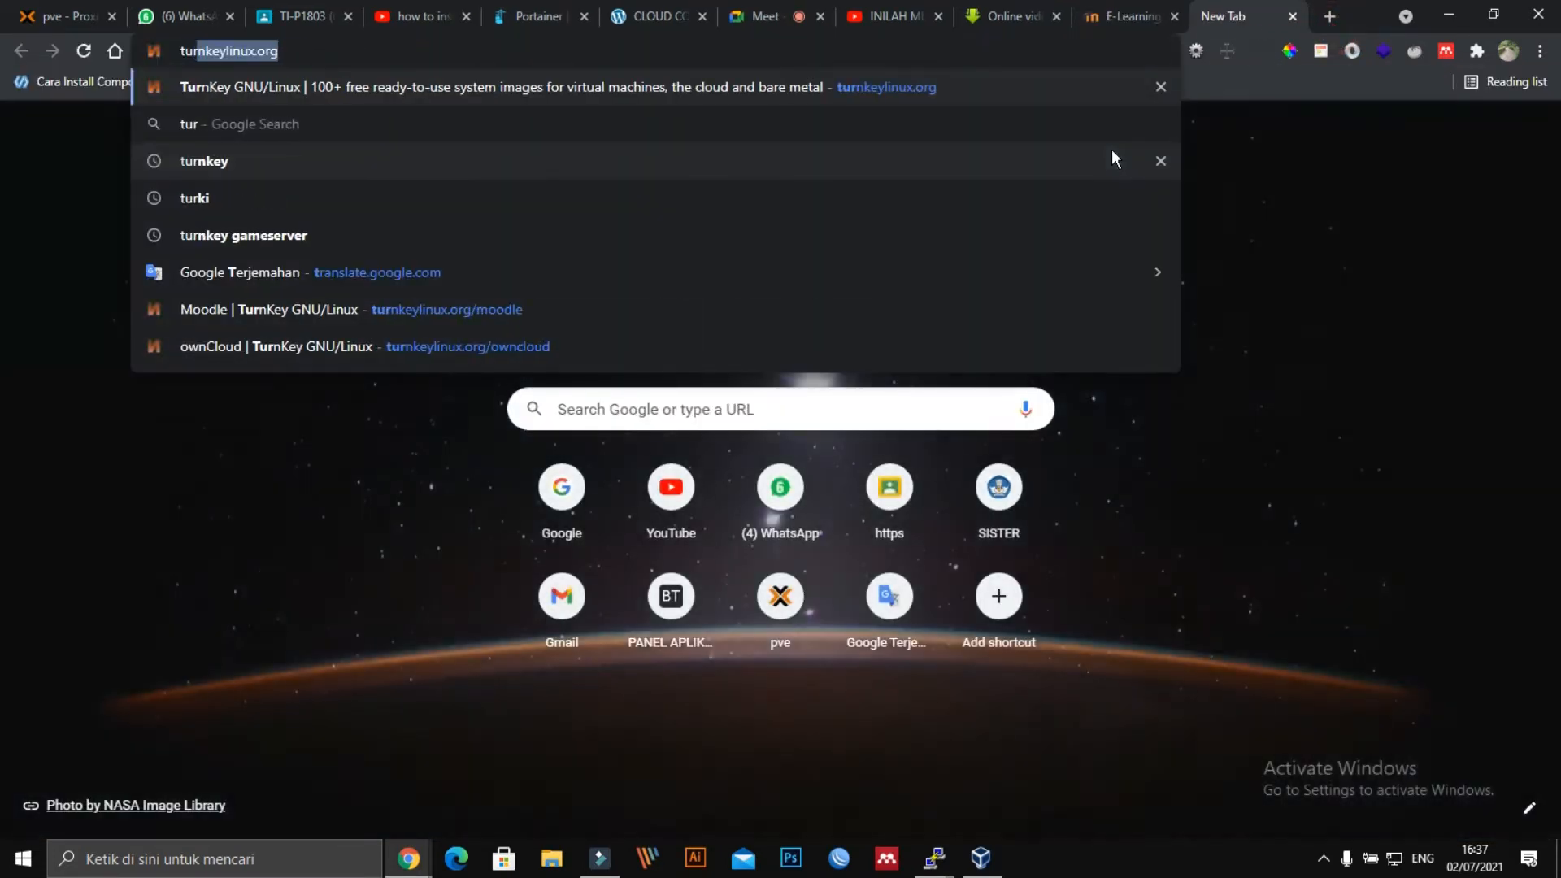
{"action": "key", "text": "Return"}
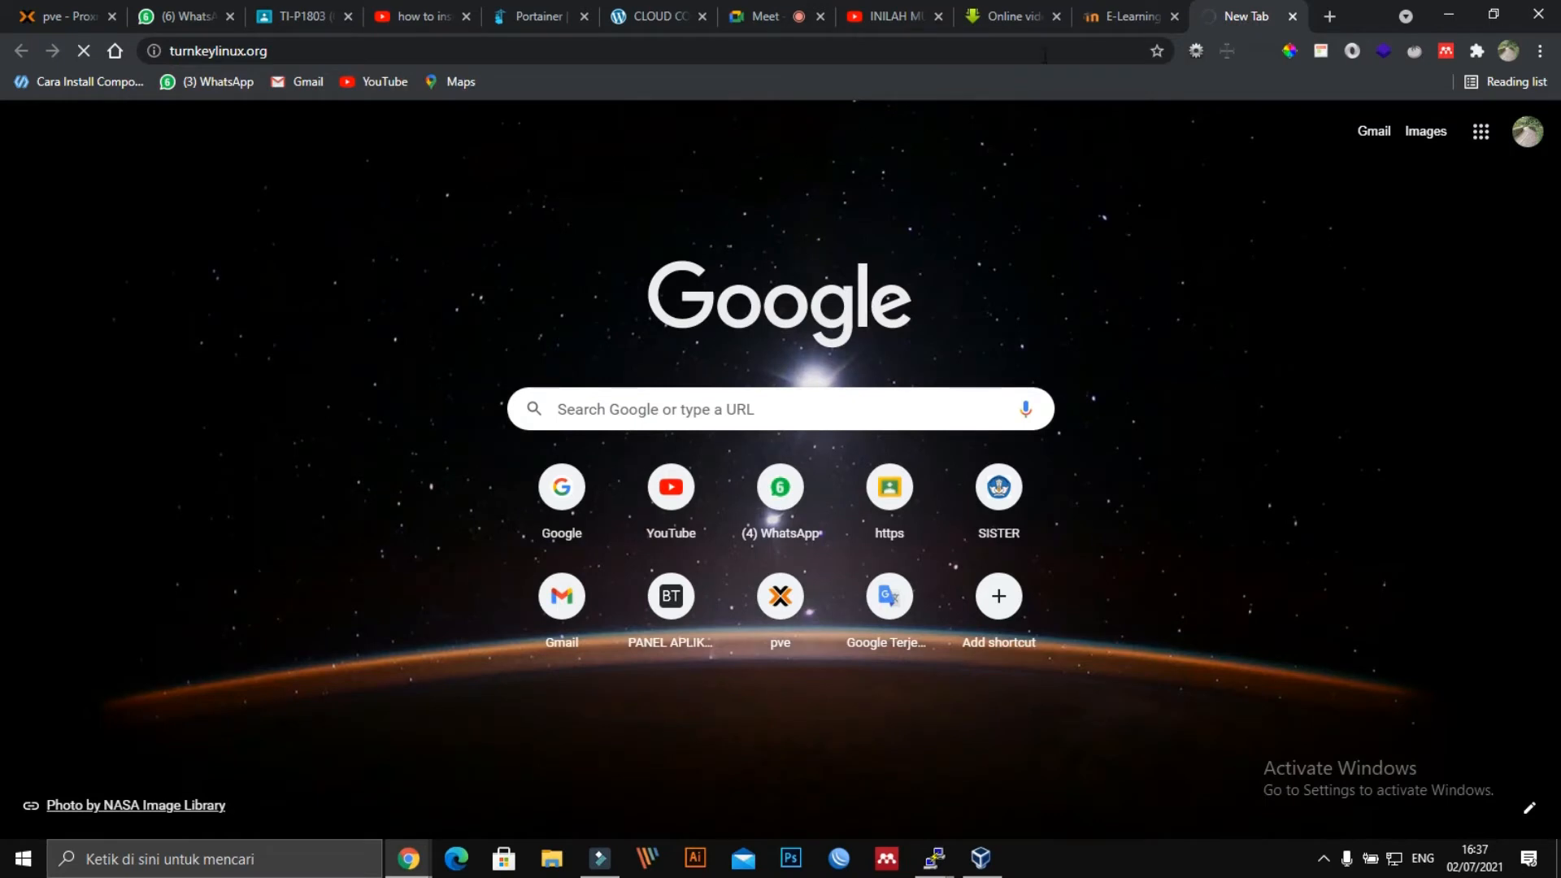
{"action": "left_click", "coordinate": [1239, 22]}
{"action": "left_click", "coordinate": [1103, 18]}
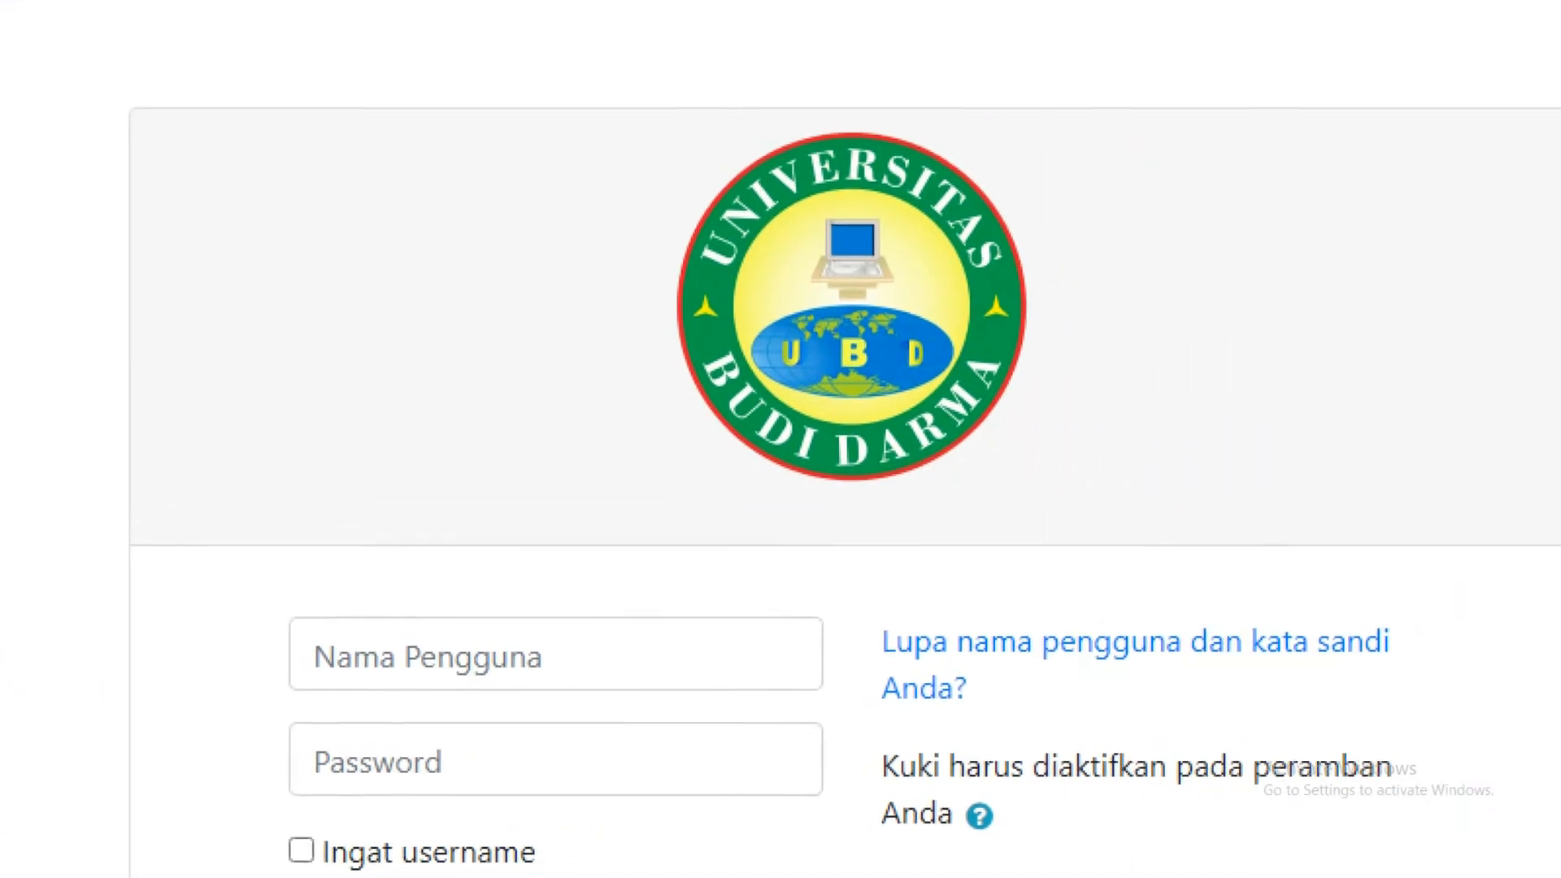
{"action": "left_click", "coordinate": [709, 214]}
{"action": "mouse_move", "coordinate": [2, 1]}
{"action": "left_mouse_down"}
{"action": "mouse_move", "coordinate": [463, 2]}
{"action": "mouse_move", "coordinate": [969, 582]}
{"action": "mouse_move", "coordinate": [169, 161]}
{"action": "left_mouse_up"}
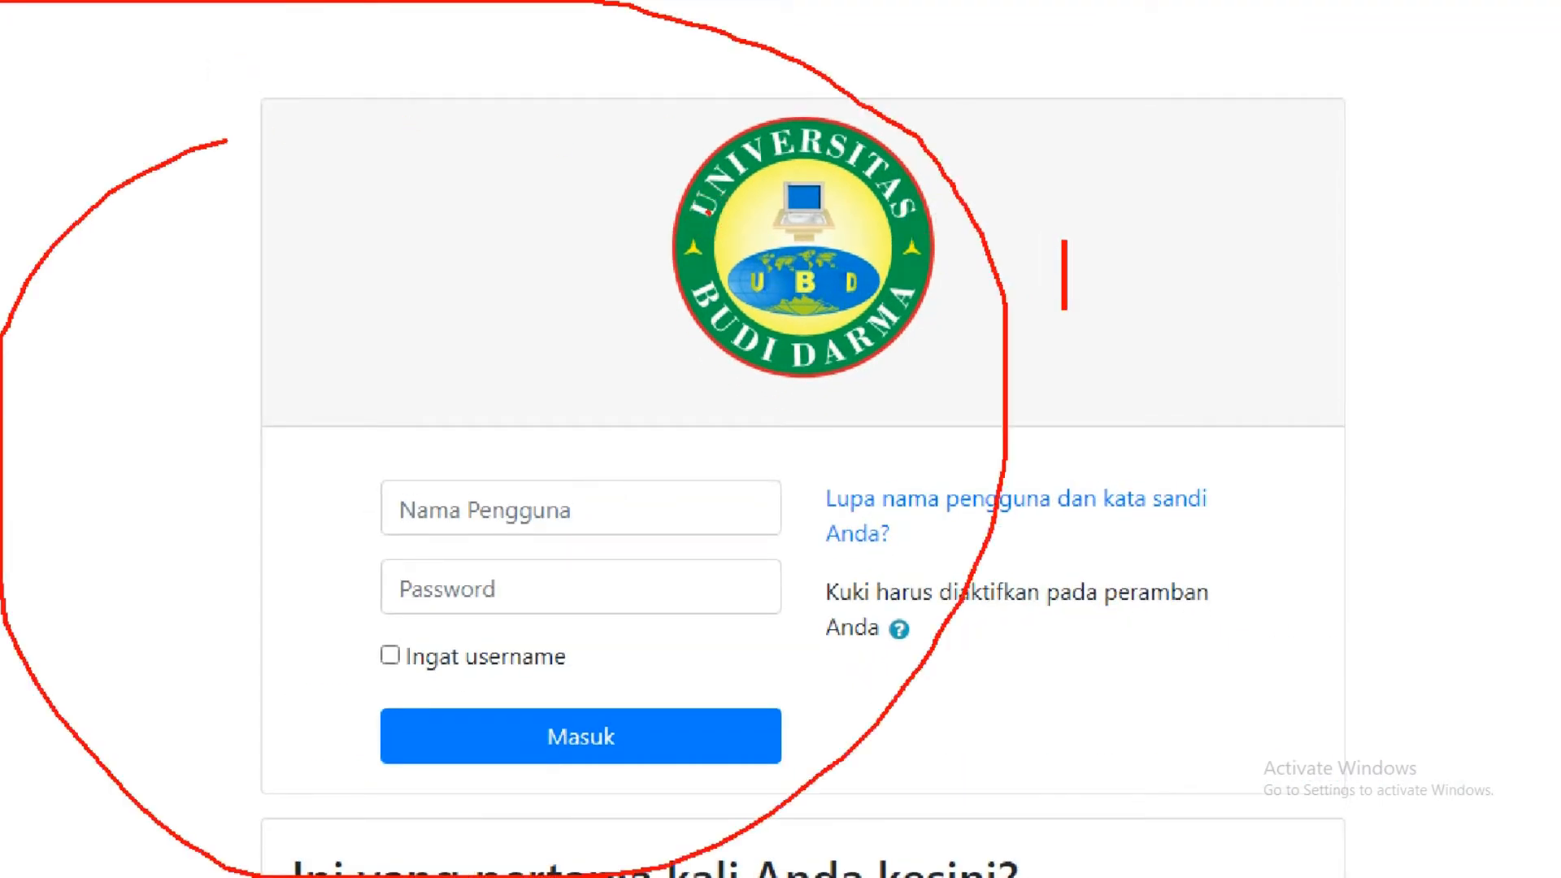
{"action": "type", "text": "Vi"}
{"action": "key", "text": "BackSpace"}
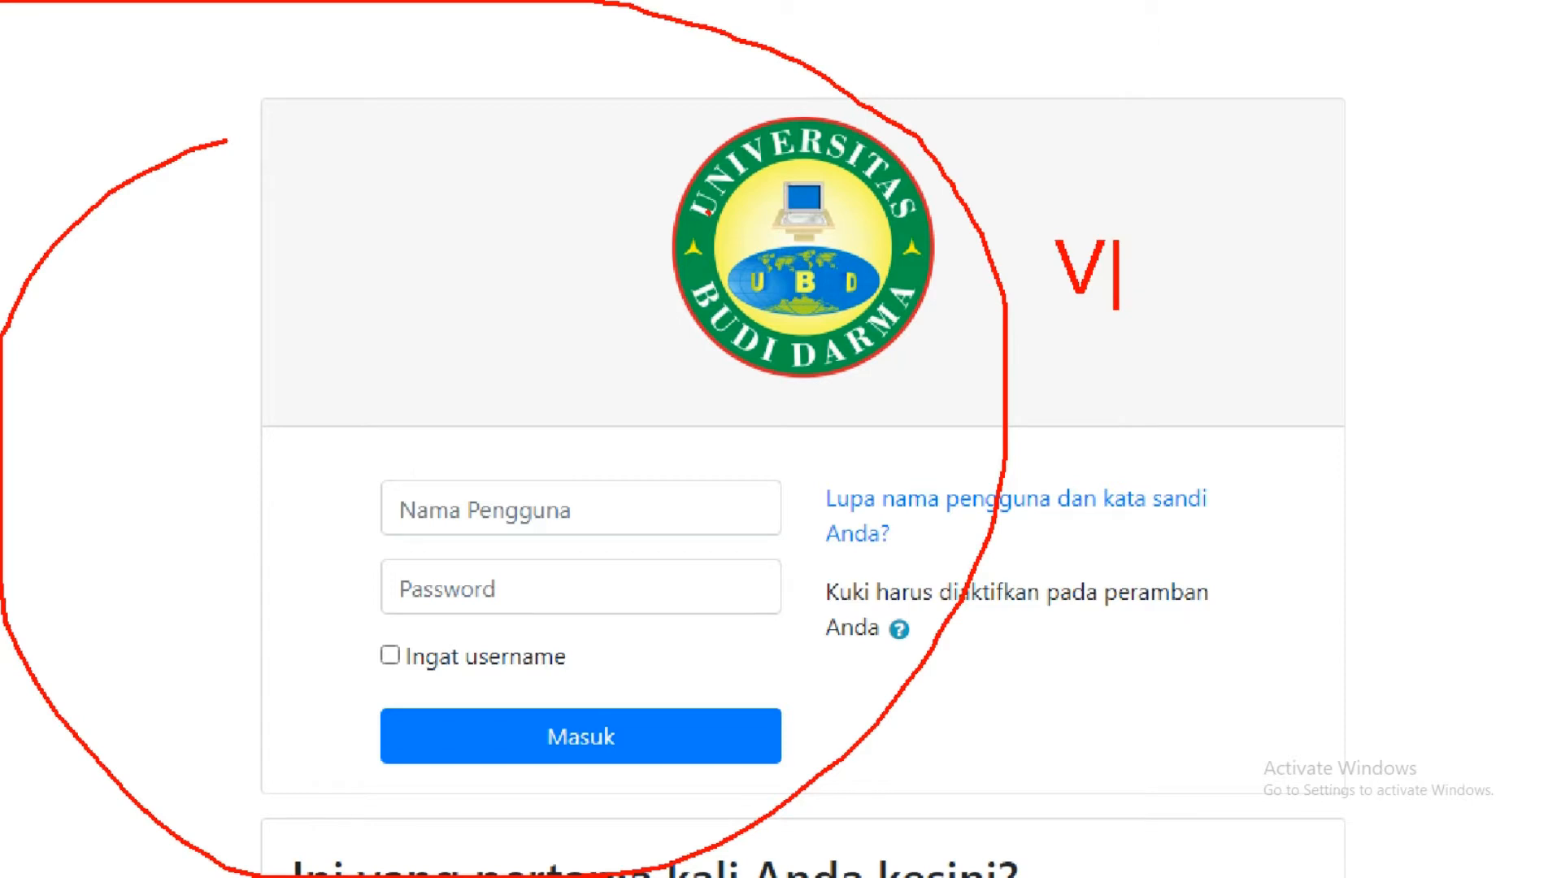
{"action": "type", "text": "irtual"}
{"action": "key", "text": "Return"}
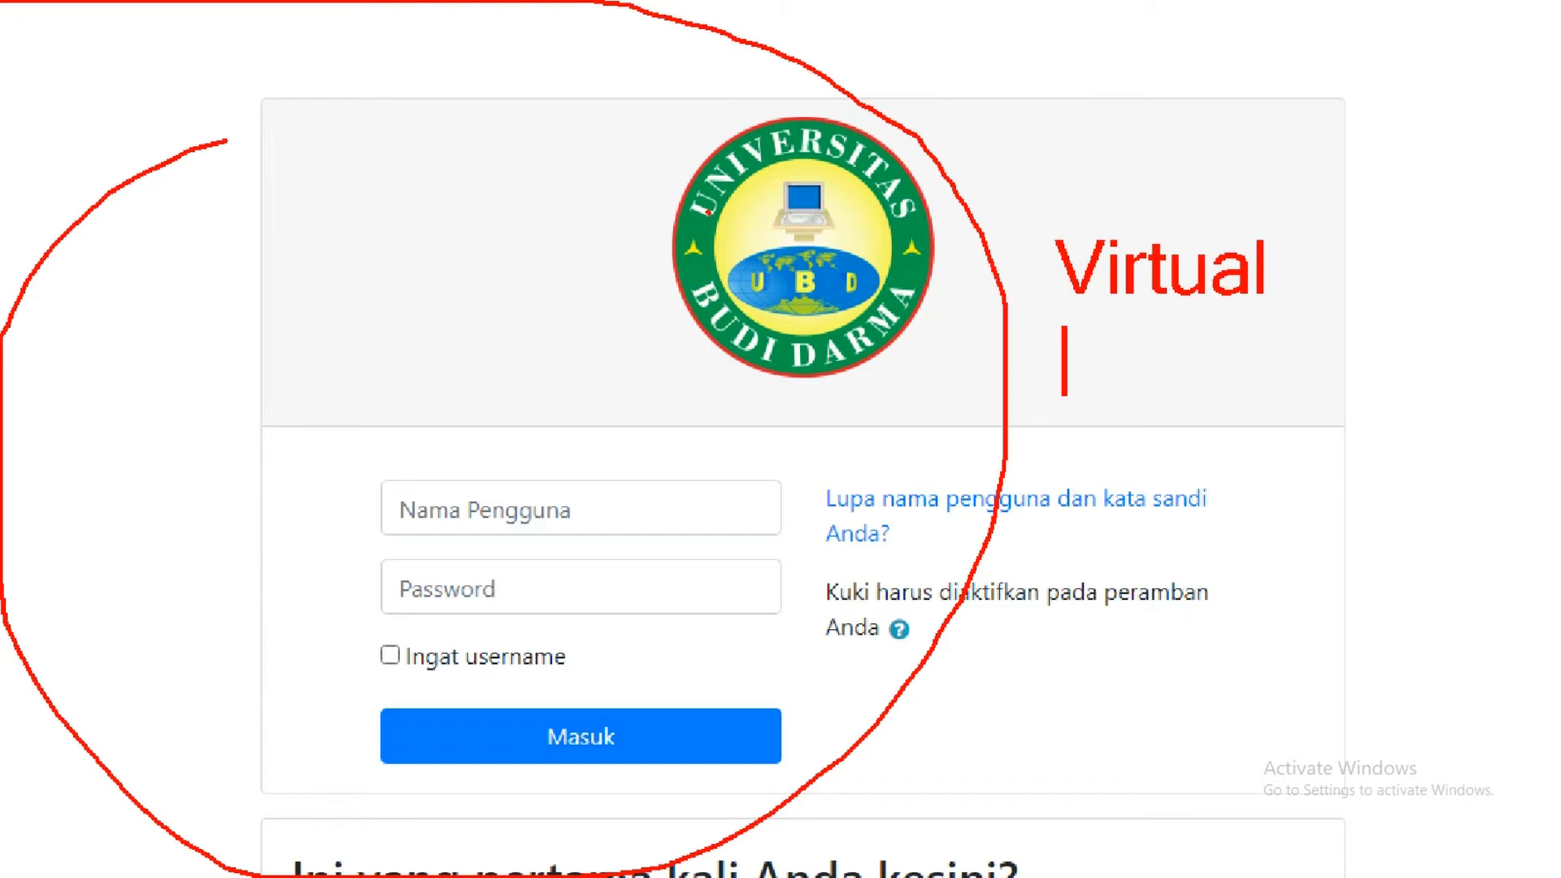
{"action": "type", "text": "Private"}
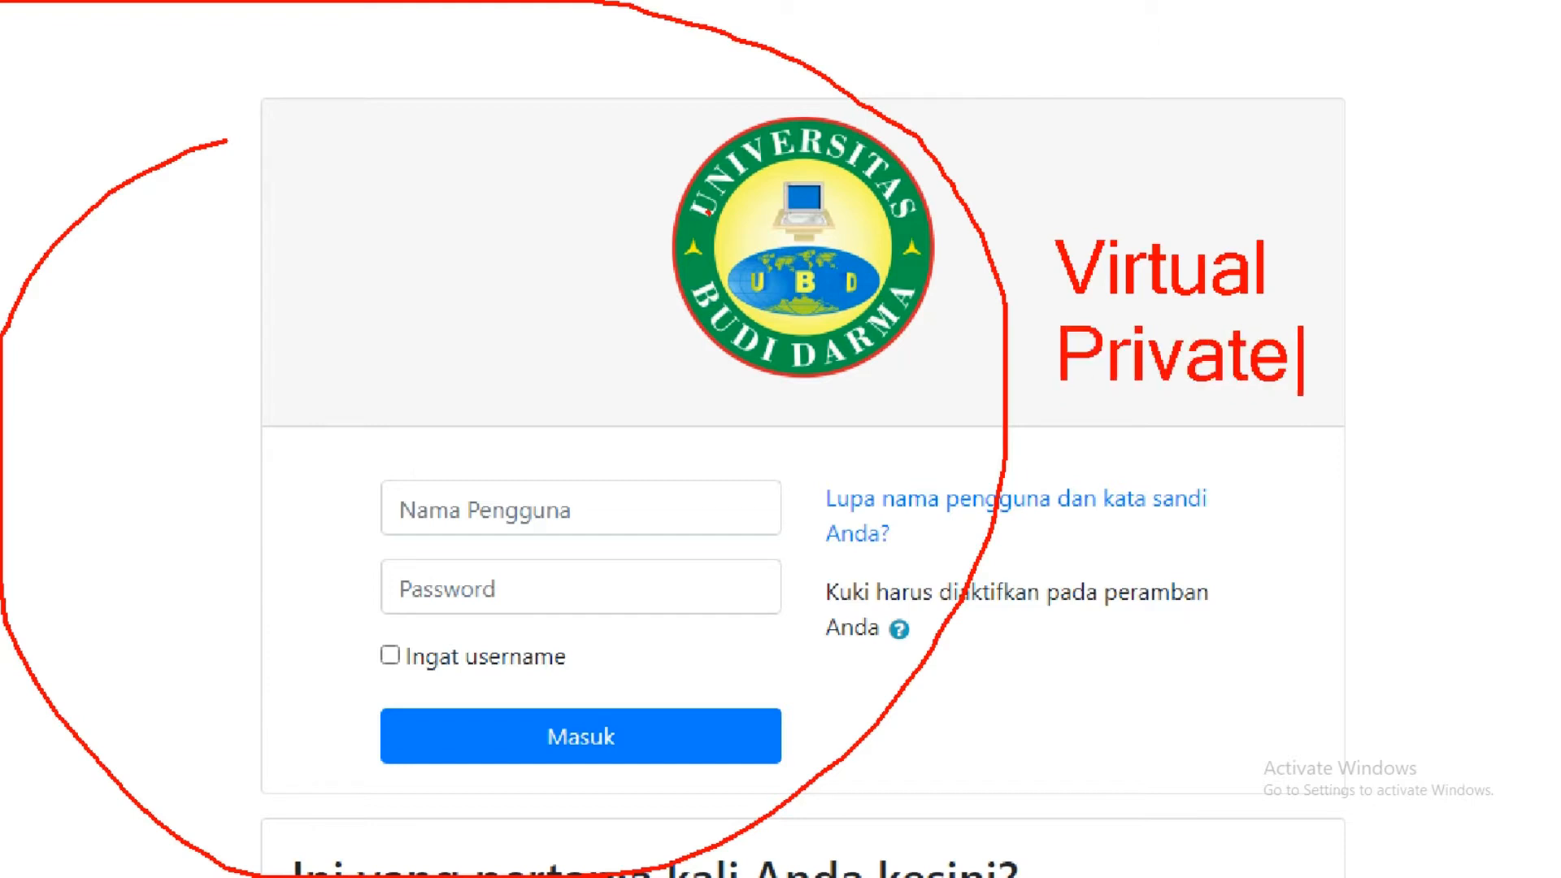
{"action": "key", "text": "Return"}
{"action": "type", "text": "SER"}
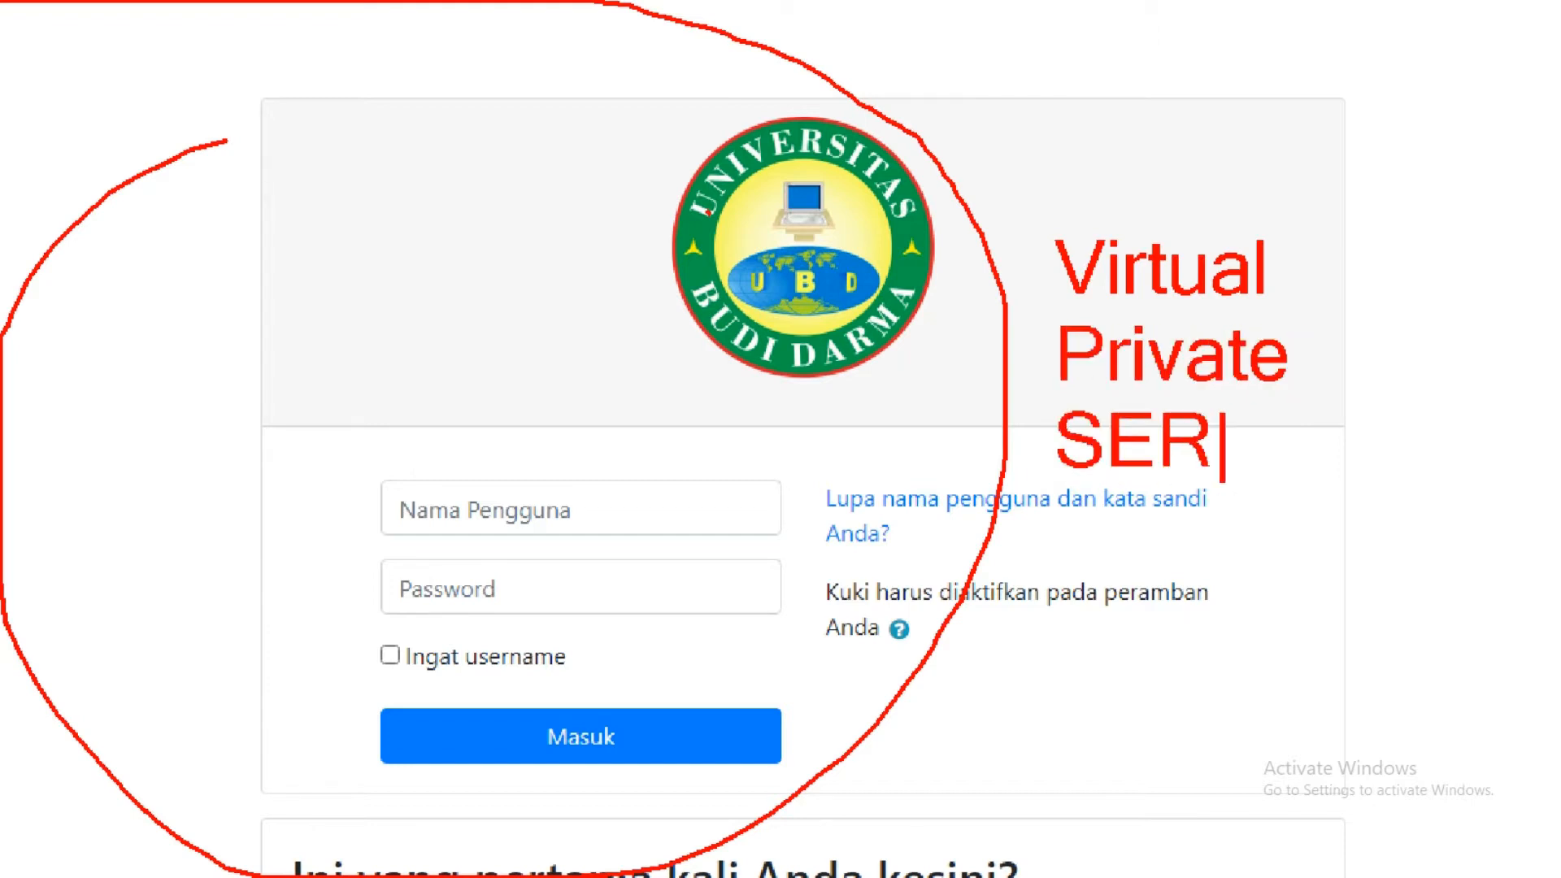
{"action": "type", "text": "VER"}
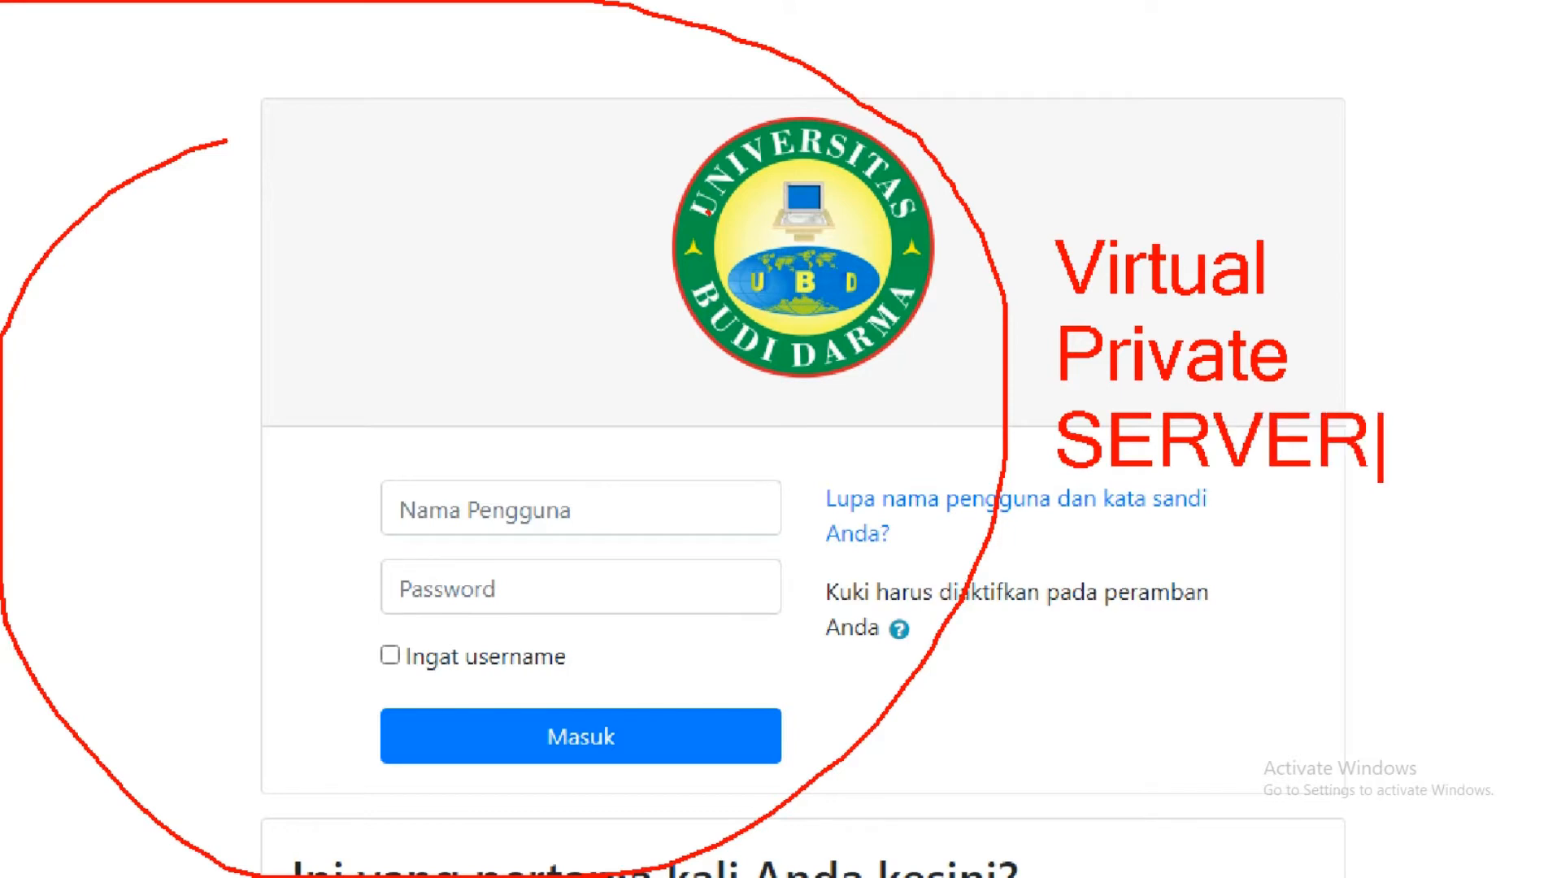
{"action": "mouse_move", "coordinate": [1063, 187]}
{"action": "left_mouse_down"}
{"action": "mouse_move", "coordinate": [1269, 109]}
{"action": "mouse_move", "coordinate": [1000, 525]}
{"action": "mouse_move", "coordinate": [1089, 104]}
{"action": "left_mouse_up"}
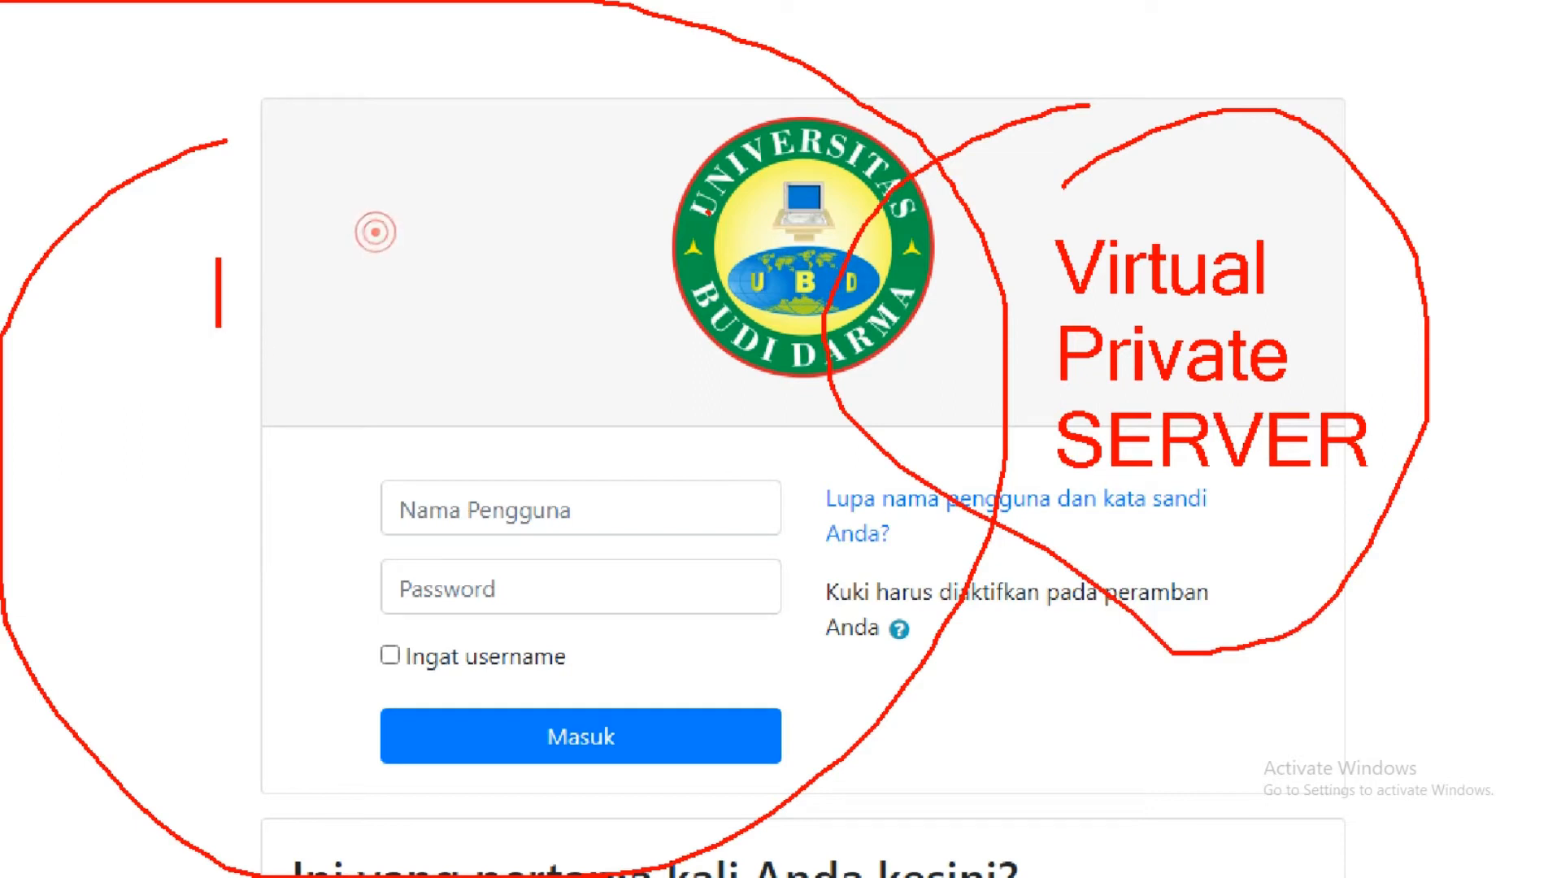
{"action": "type", "text": "del"}
{"action": "key", "text": "BackSpace"}
{"action": "key", "text": "BackSpace"}
{"action": "key", "text": "BackSpace"}
{"action": "type", "text": "elaran"}
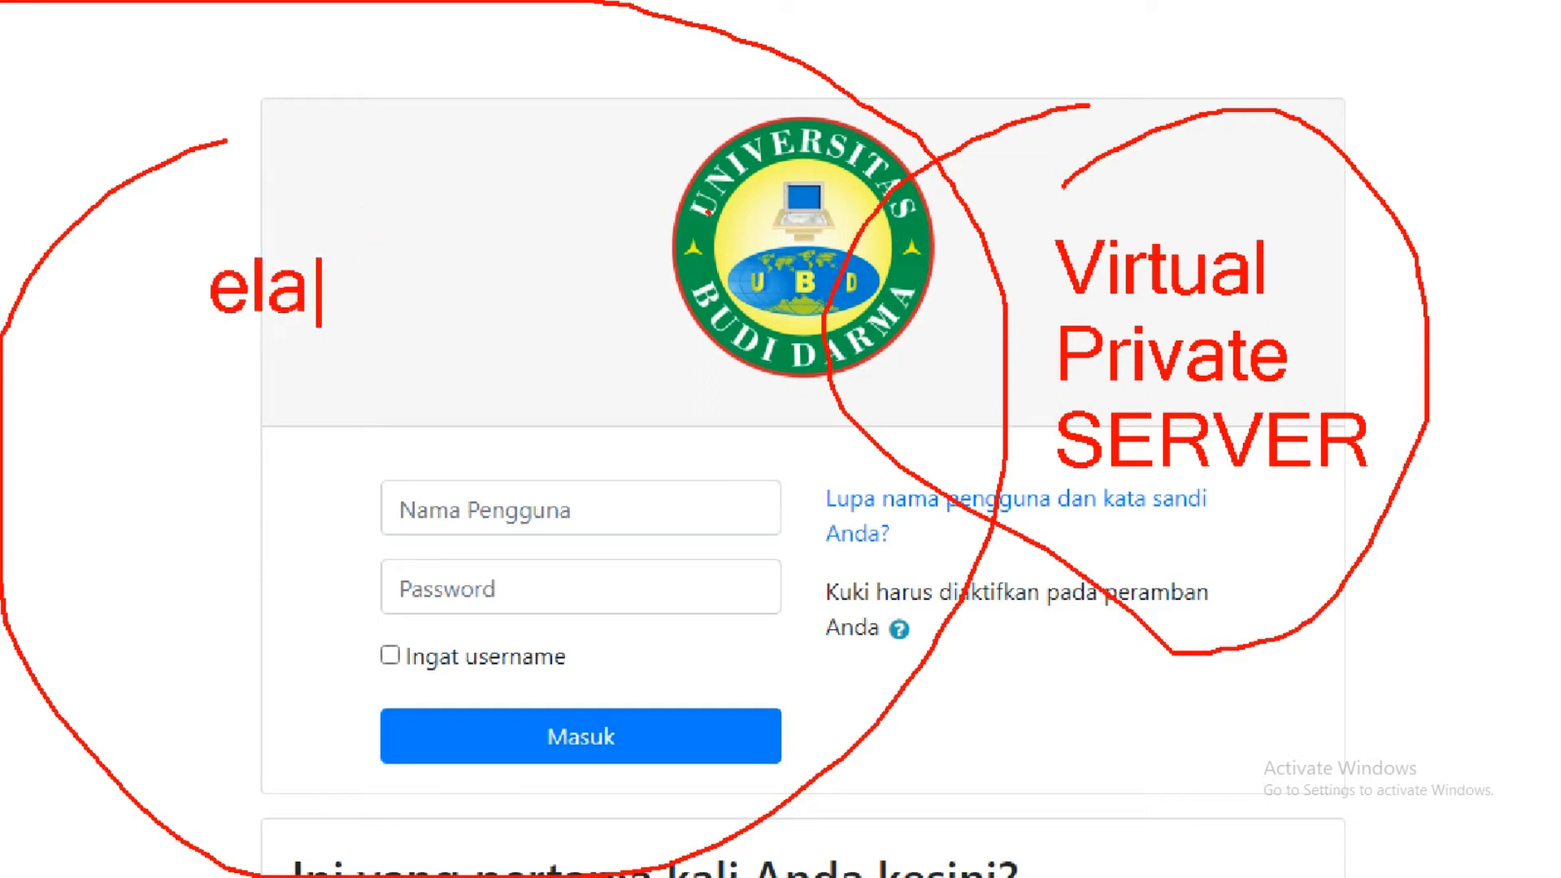
{"action": "key", "text": "BackSpace"}
{"action": "key", "text": "BackSpace"}
{"action": "key", "text": "BackSpace"}
{"action": "key", "text": "BackSpace"}
{"action": "type", "text": "er"}
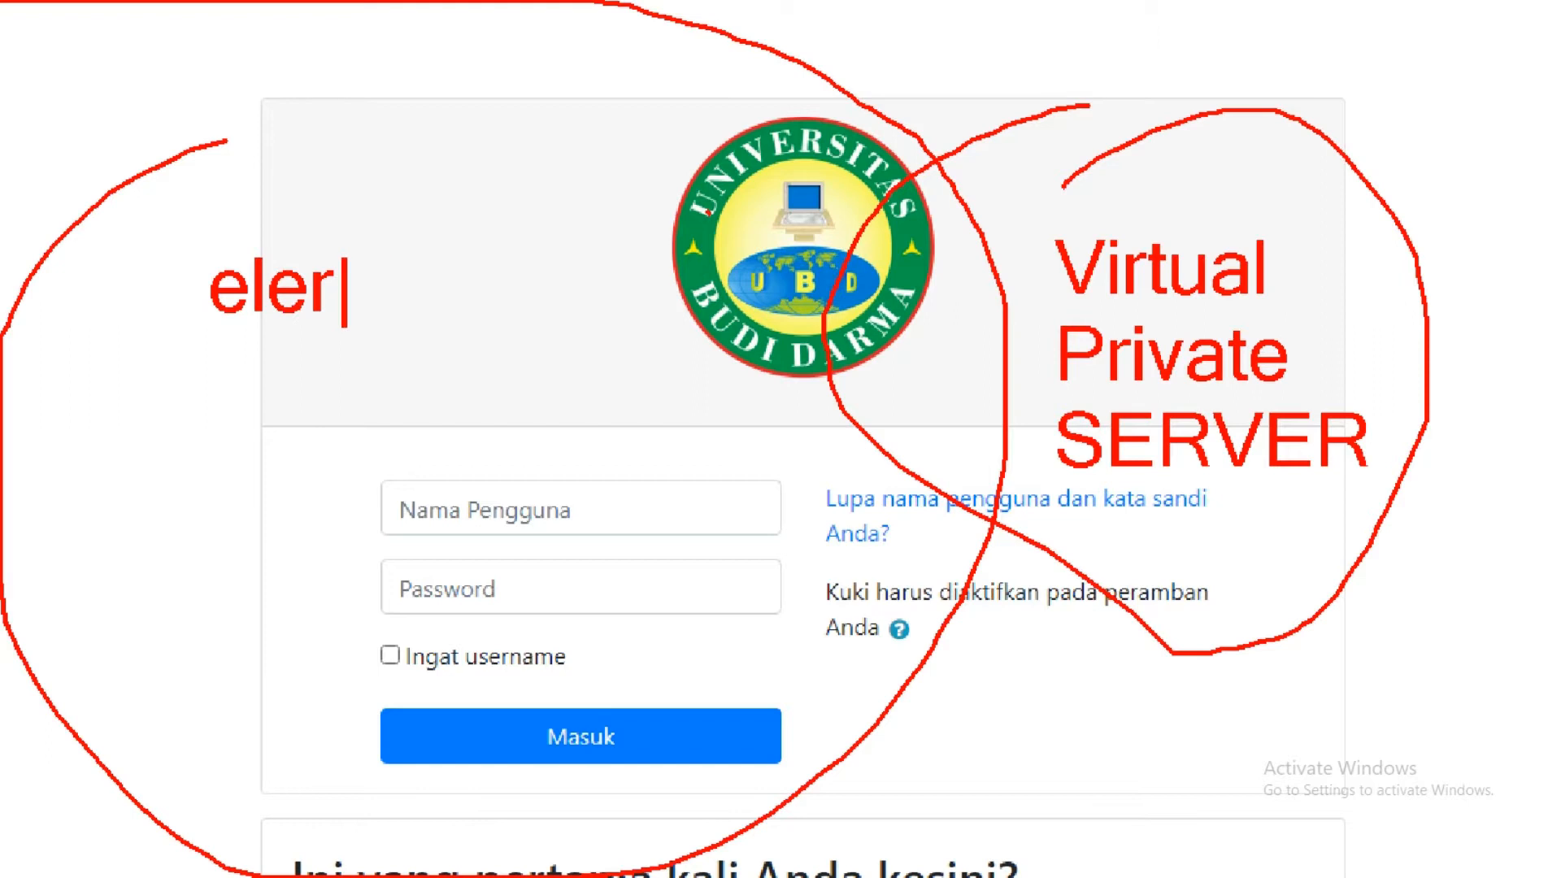
{"action": "key", "text": "BackSpace"}
{"action": "type", "text": "arning-"}
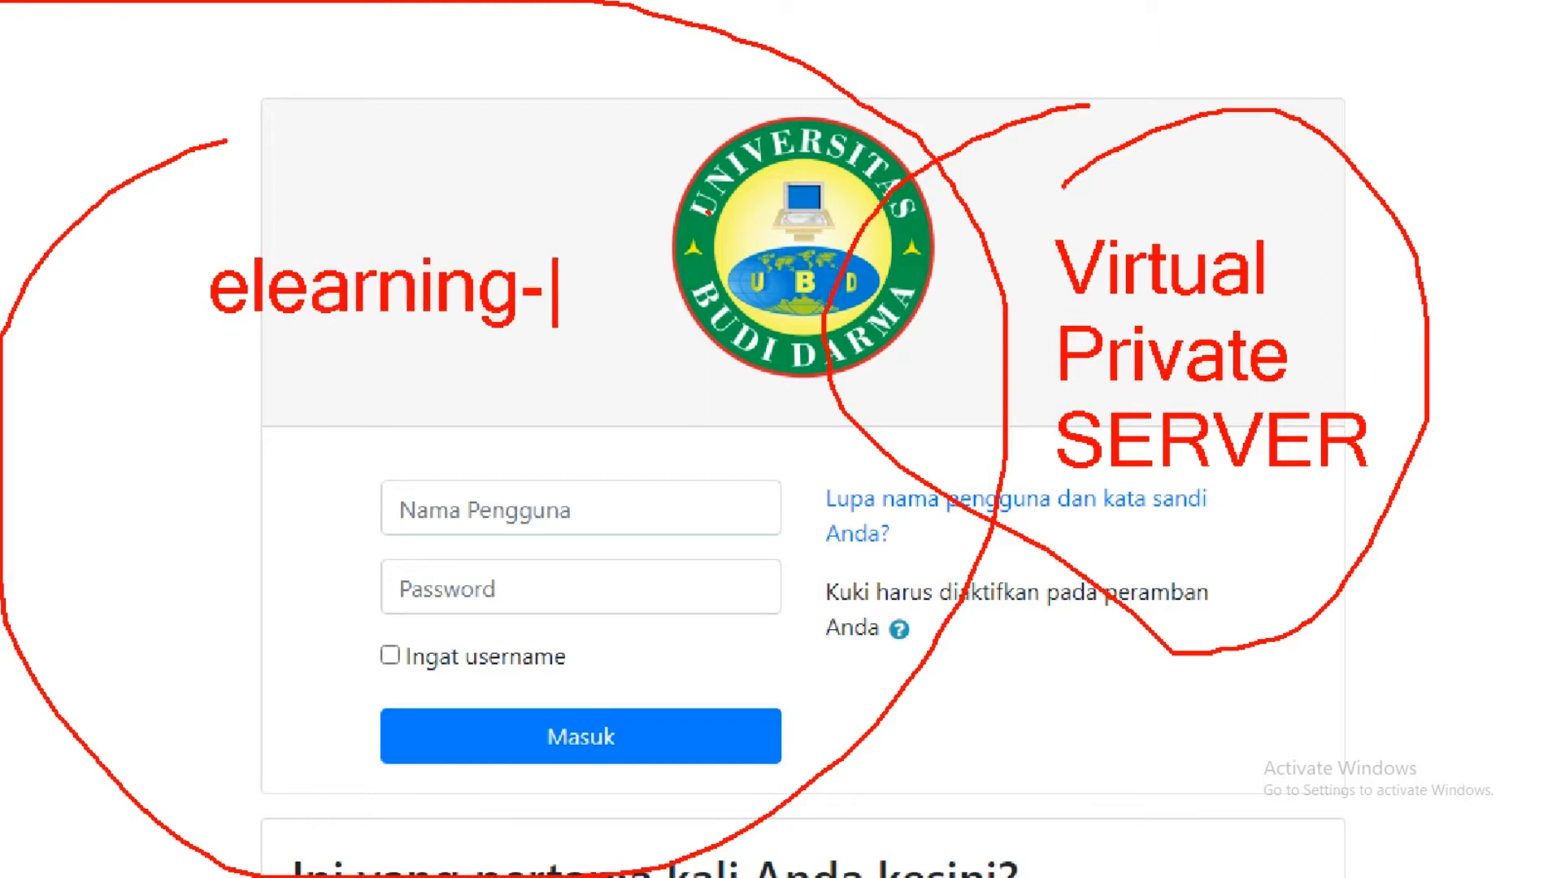
{"action": "key", "text": "BackSpace"}
{"action": "type", "text": ".uni"}
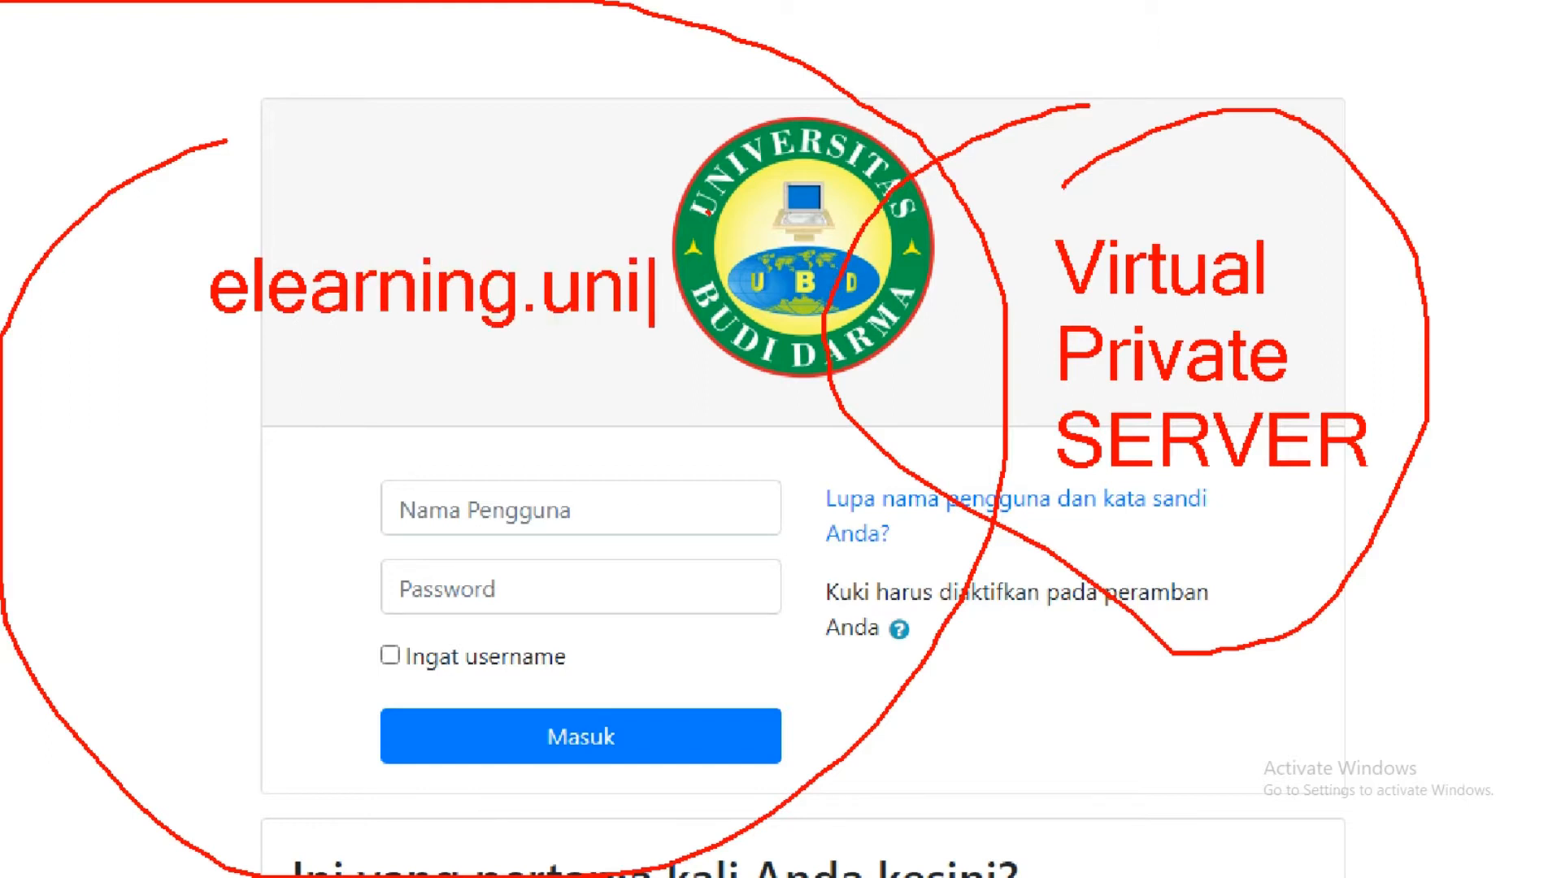
{"action": "type", "text": "vbd"}
{"action": "key", "text": "BackSpace"}
{"action": "key", "text": "BackSpace"}
{"action": "type", "text": "bd.ac.id"}
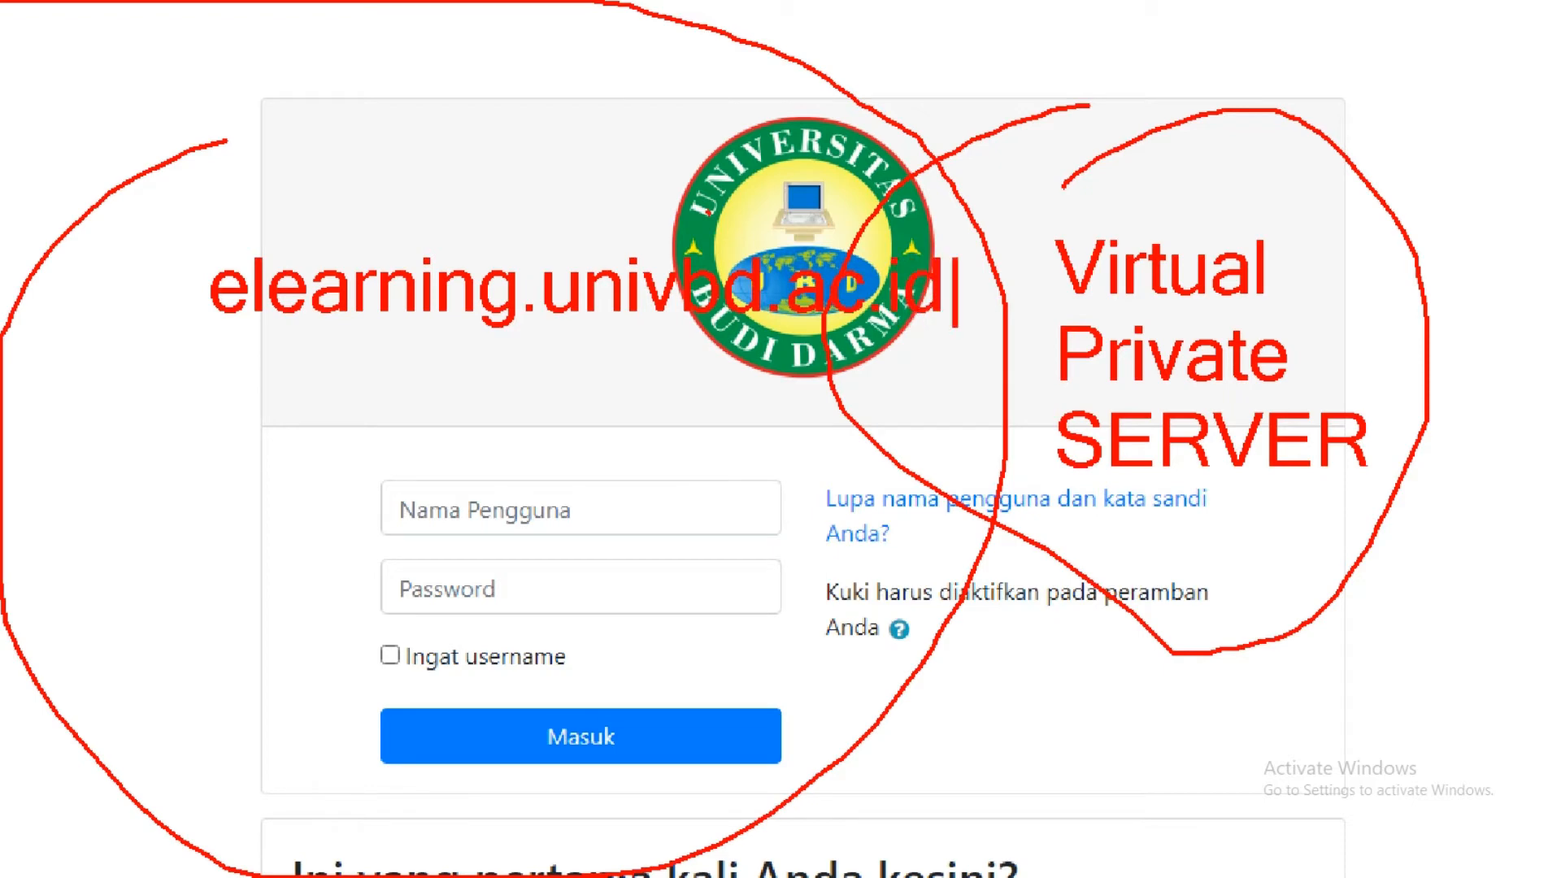
{"action": "left_click", "coordinate": [375, 232]}
{"action": "mouse_move", "coordinate": [217, 209]}
{"action": "left_mouse_down"}
{"action": "mouse_move", "coordinate": [963, 264]}
{"action": "mouse_move", "coordinate": [95, 239]}
{"action": "left_mouse_up"}
{"action": "key", "text": "Escape"}
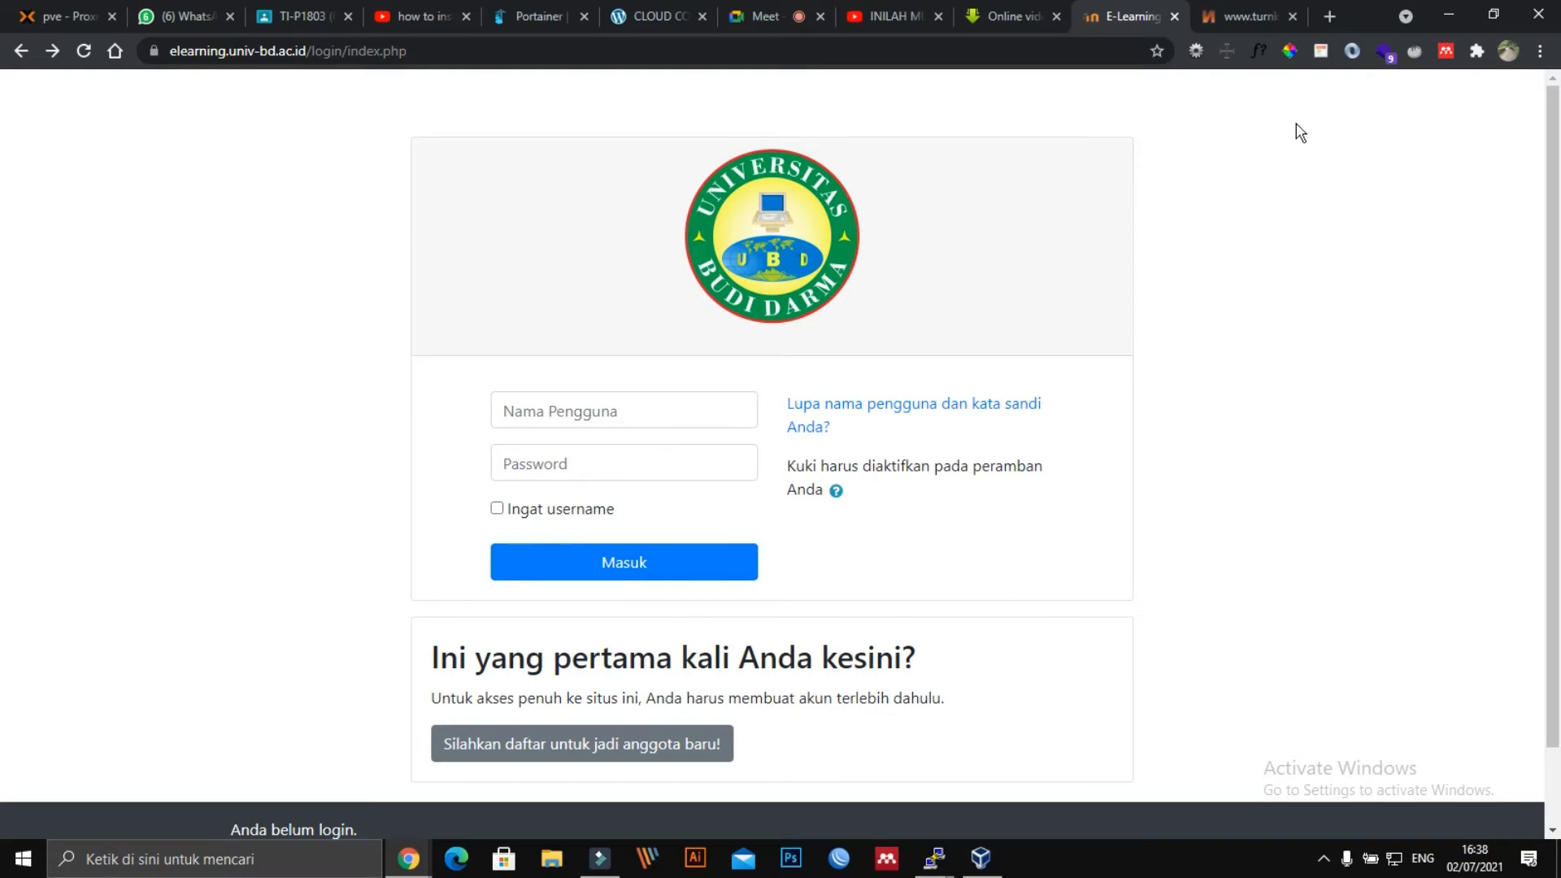
Switch to the turnkeylinux.org tab and reload the page.
{"action": "left_click", "coordinate": [1235, 18]}
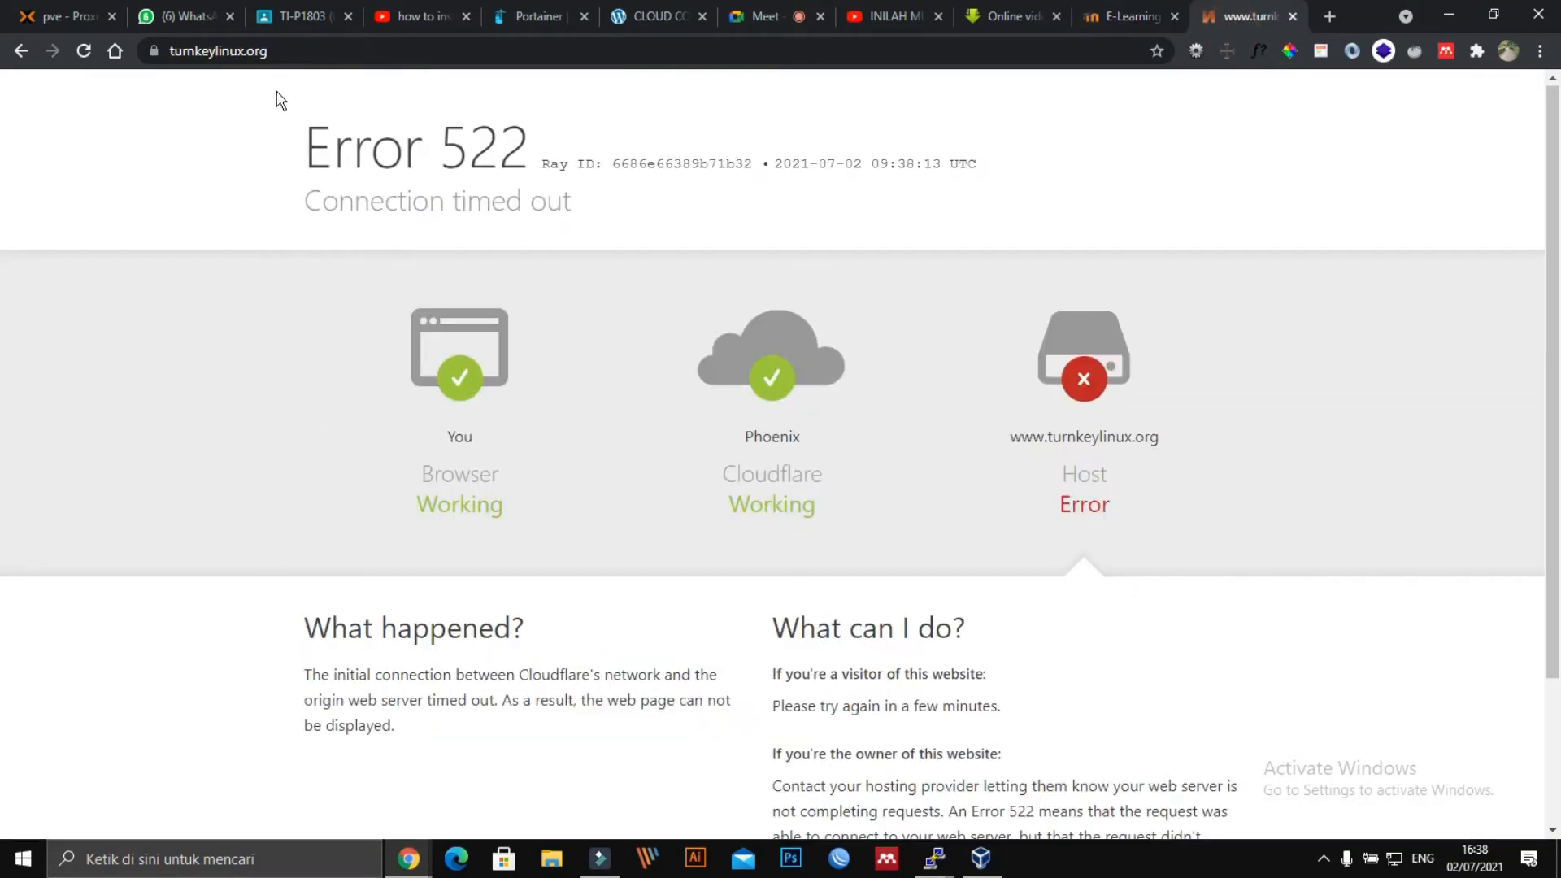
{"action": "left_click", "coordinate": [296, 51]}
{"action": "scroll", "coordinate": [1123, 630], "scroll_direction": "down", "scroll_amount": 2}
{"action": "scroll", "coordinate": [1220, 649], "scroll_direction": "up", "scroll_amount": 2}
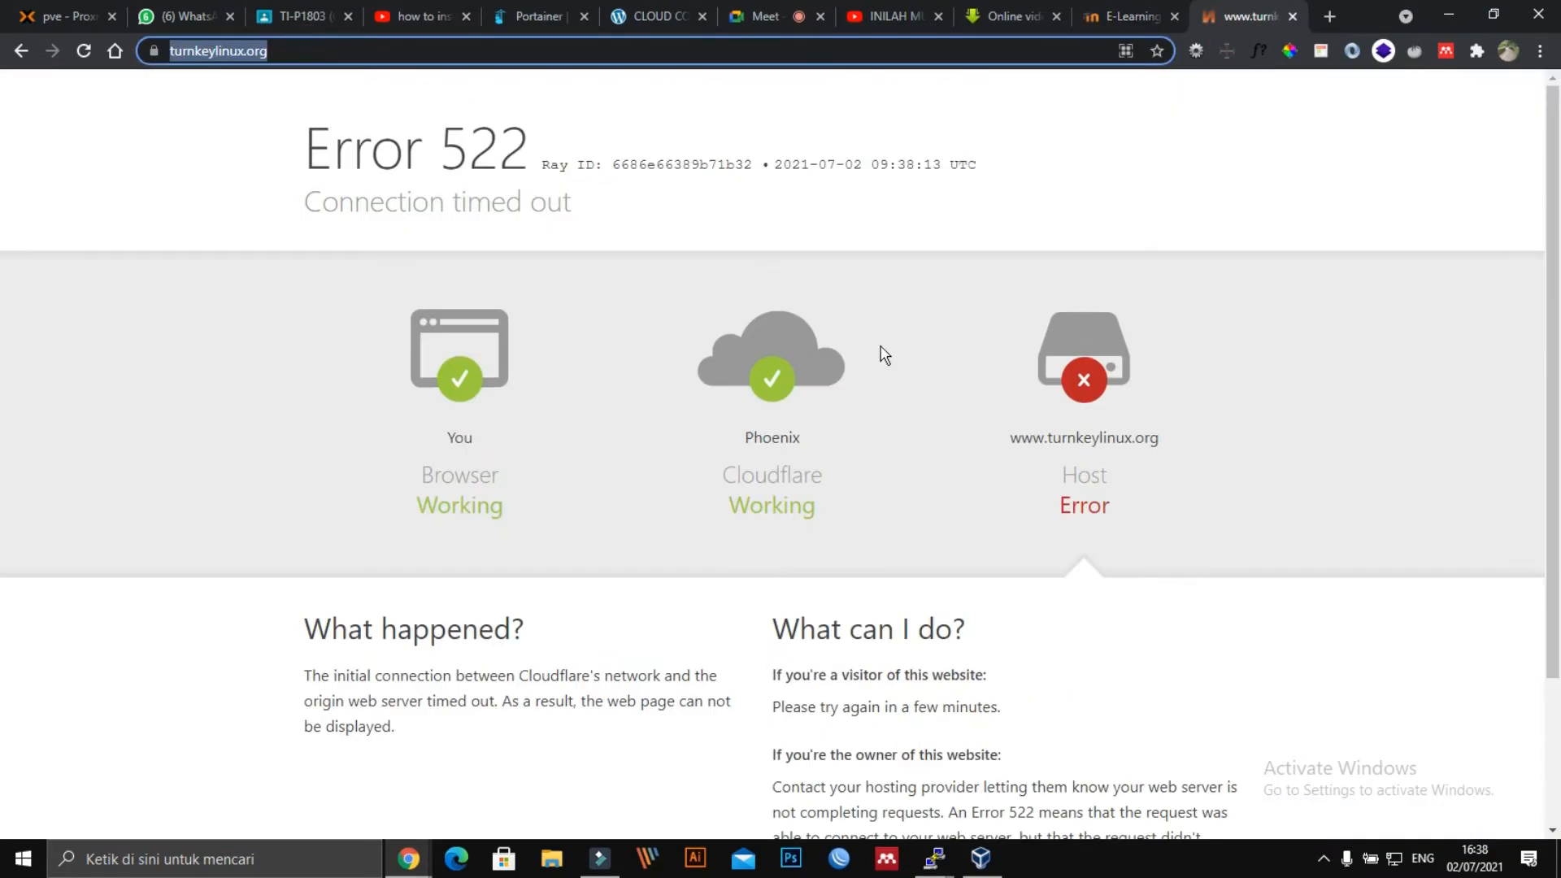
{"action": "key", "text": "Return"}
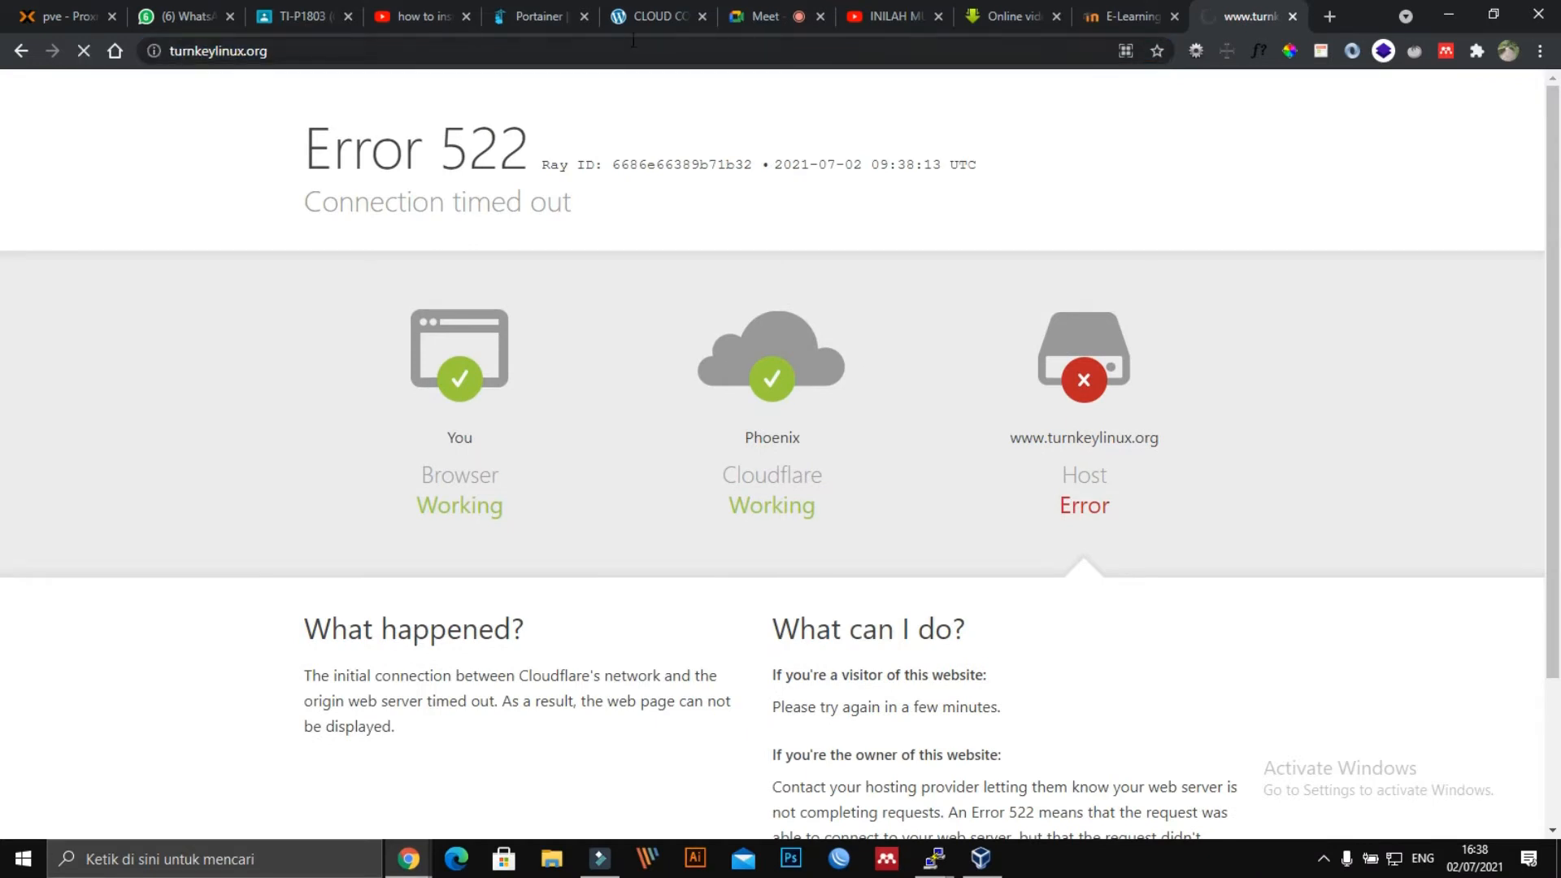
Go to google.com, search for 'tunky linux' and open the TurnKey GNU/Linux result.
{"action": "left_click", "coordinate": [565, 72]}
{"action": "left_click", "coordinate": [555, 69]}
{"action": "left_click", "coordinate": [553, 64]}
{"action": "left_click", "coordinate": [557, 54]}
{"action": "left_click", "coordinate": [558, 54]}
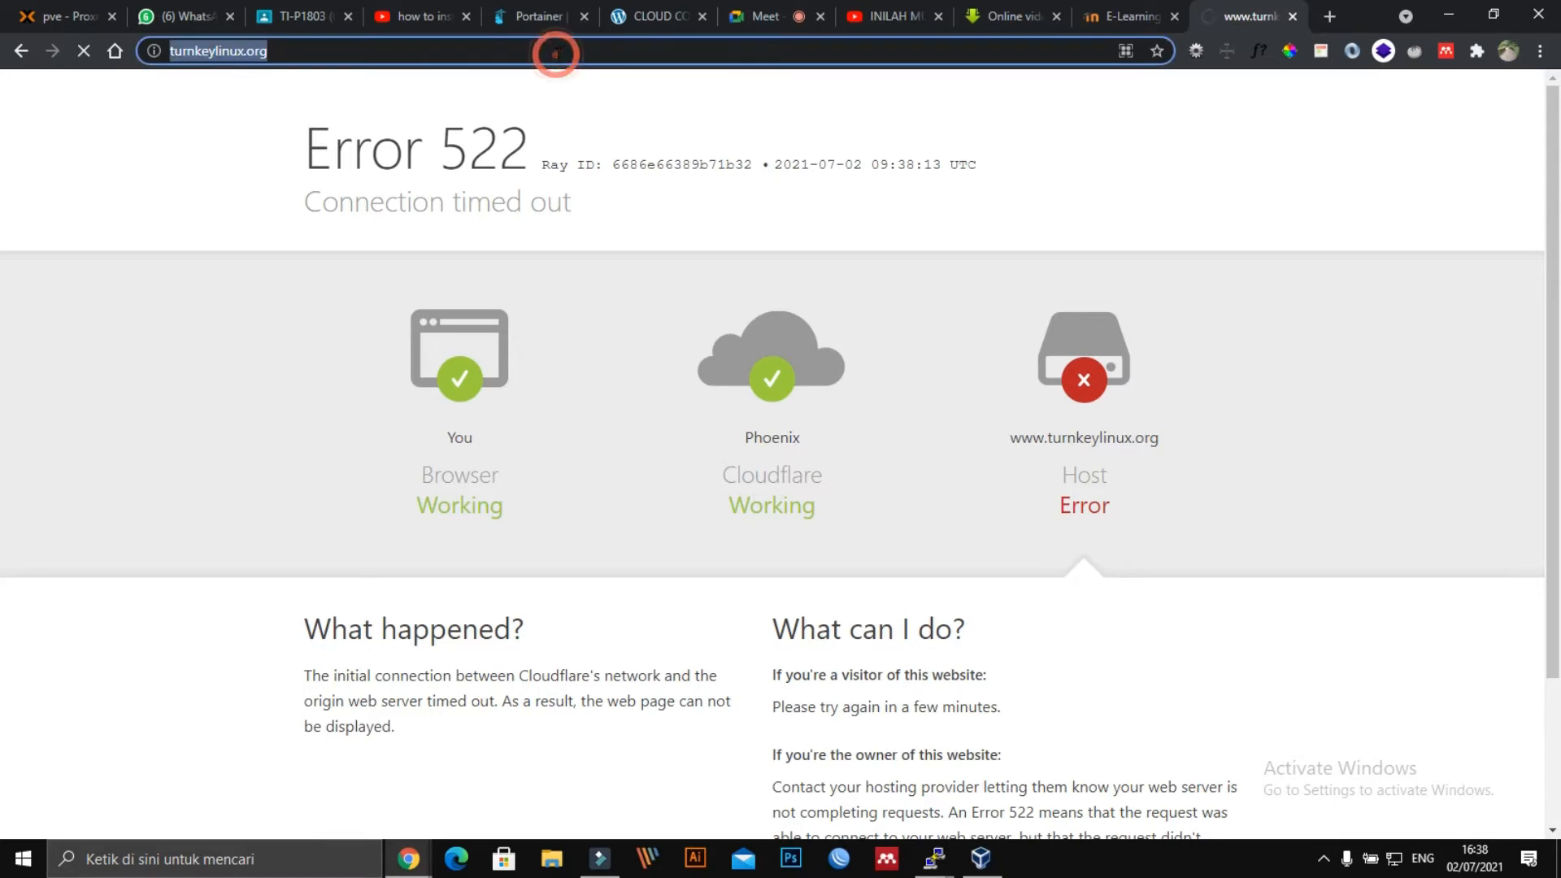
{"action": "type", "text": "google.com"}
{"action": "key", "text": "Return"}
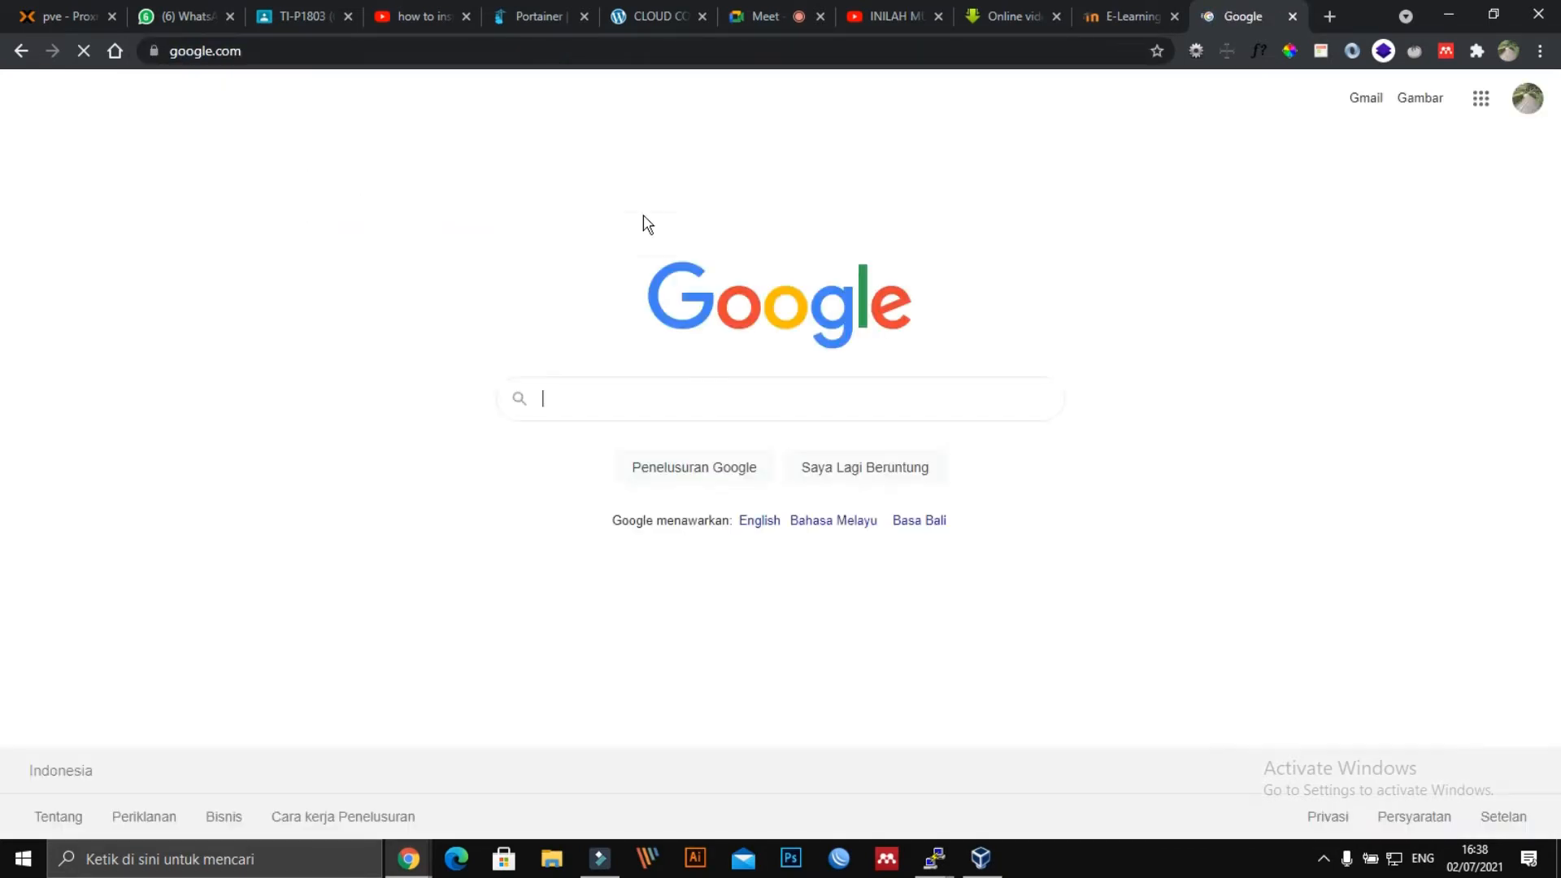
{"action": "left_click", "coordinate": [642, 407]}
{"action": "type", "text": "tun"}
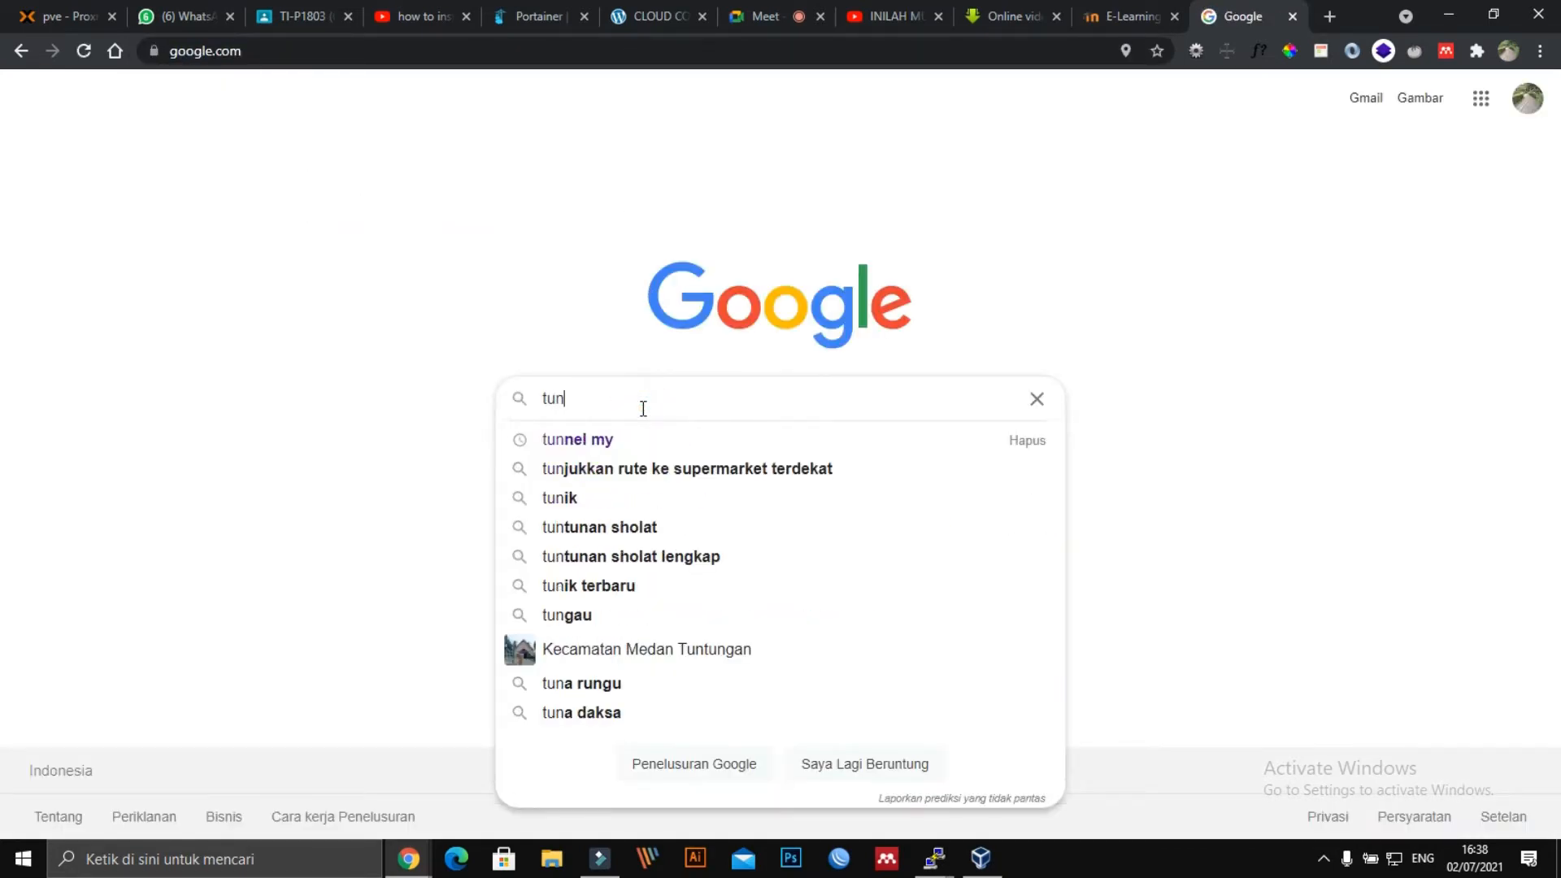
{"action": "type", "text": "ky"}
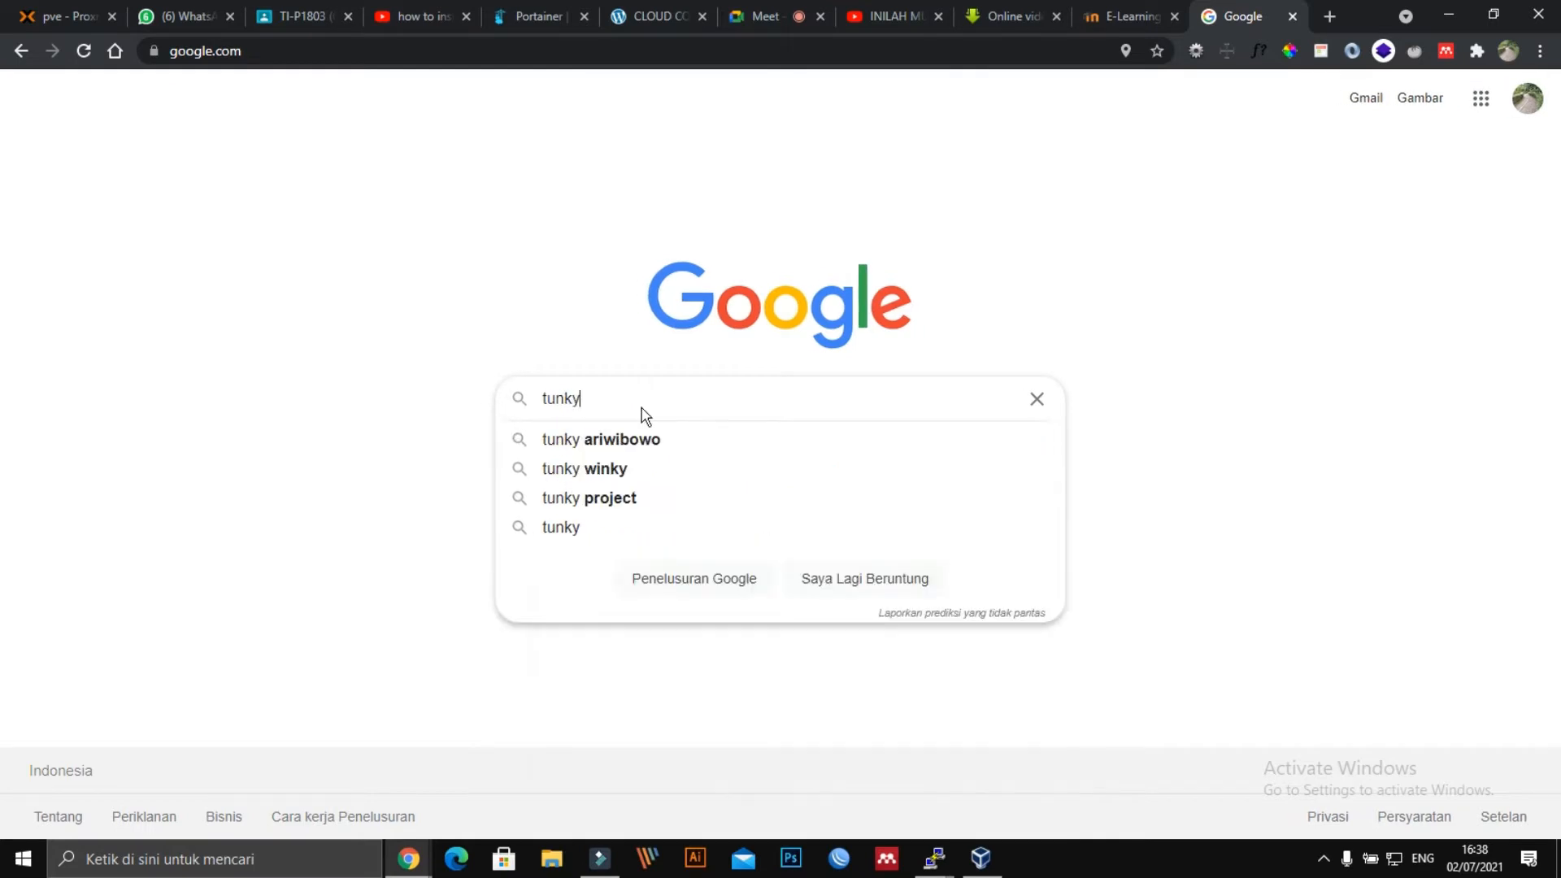
{"action": "type", "text": " linux"}
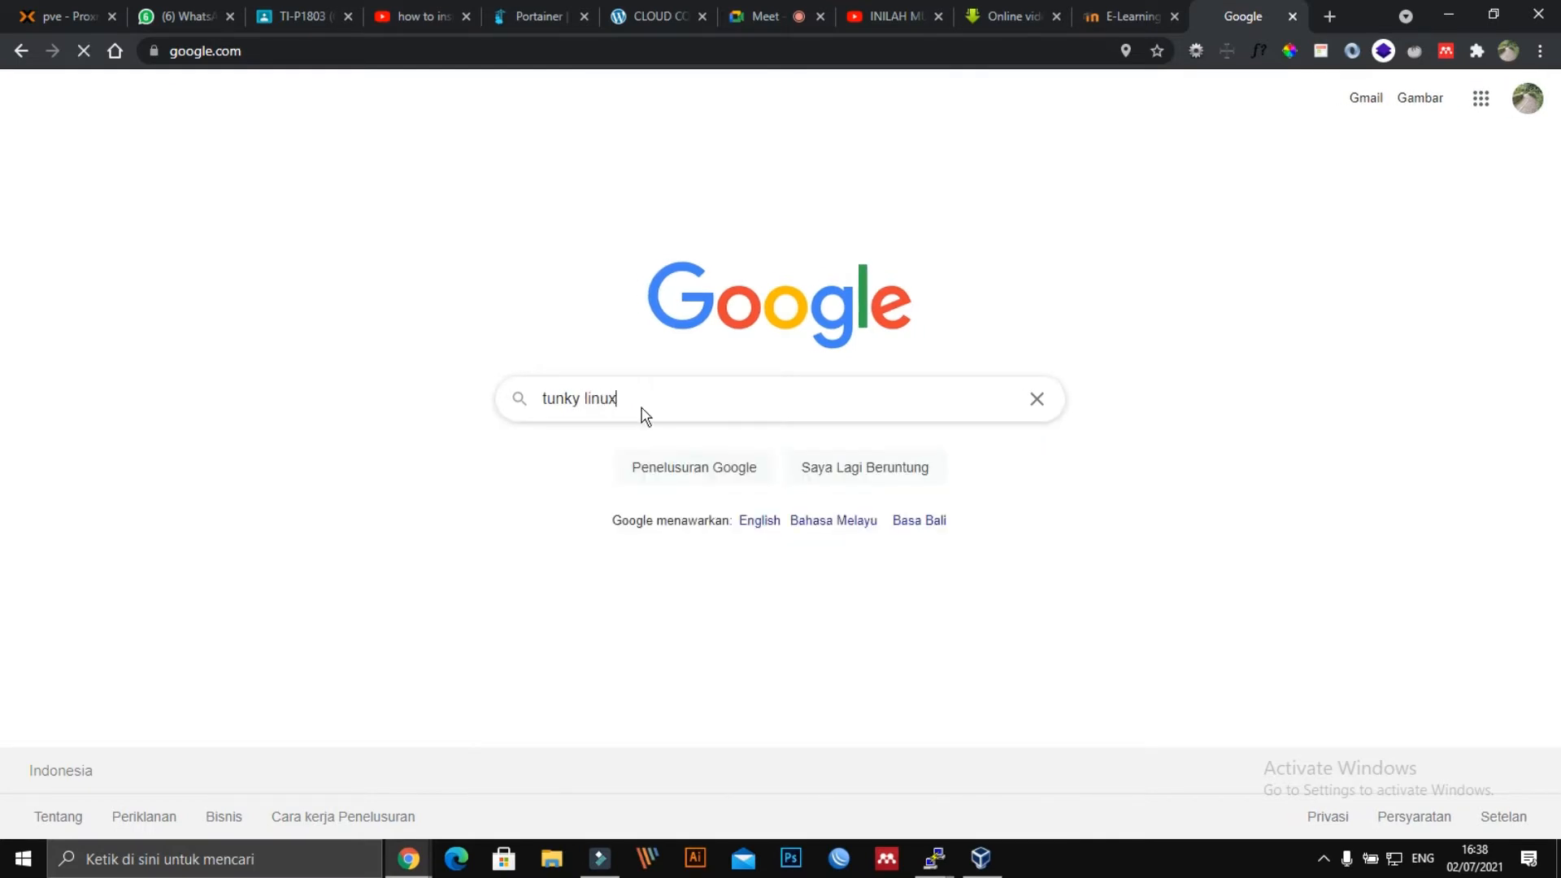
{"action": "key", "text": "Return"}
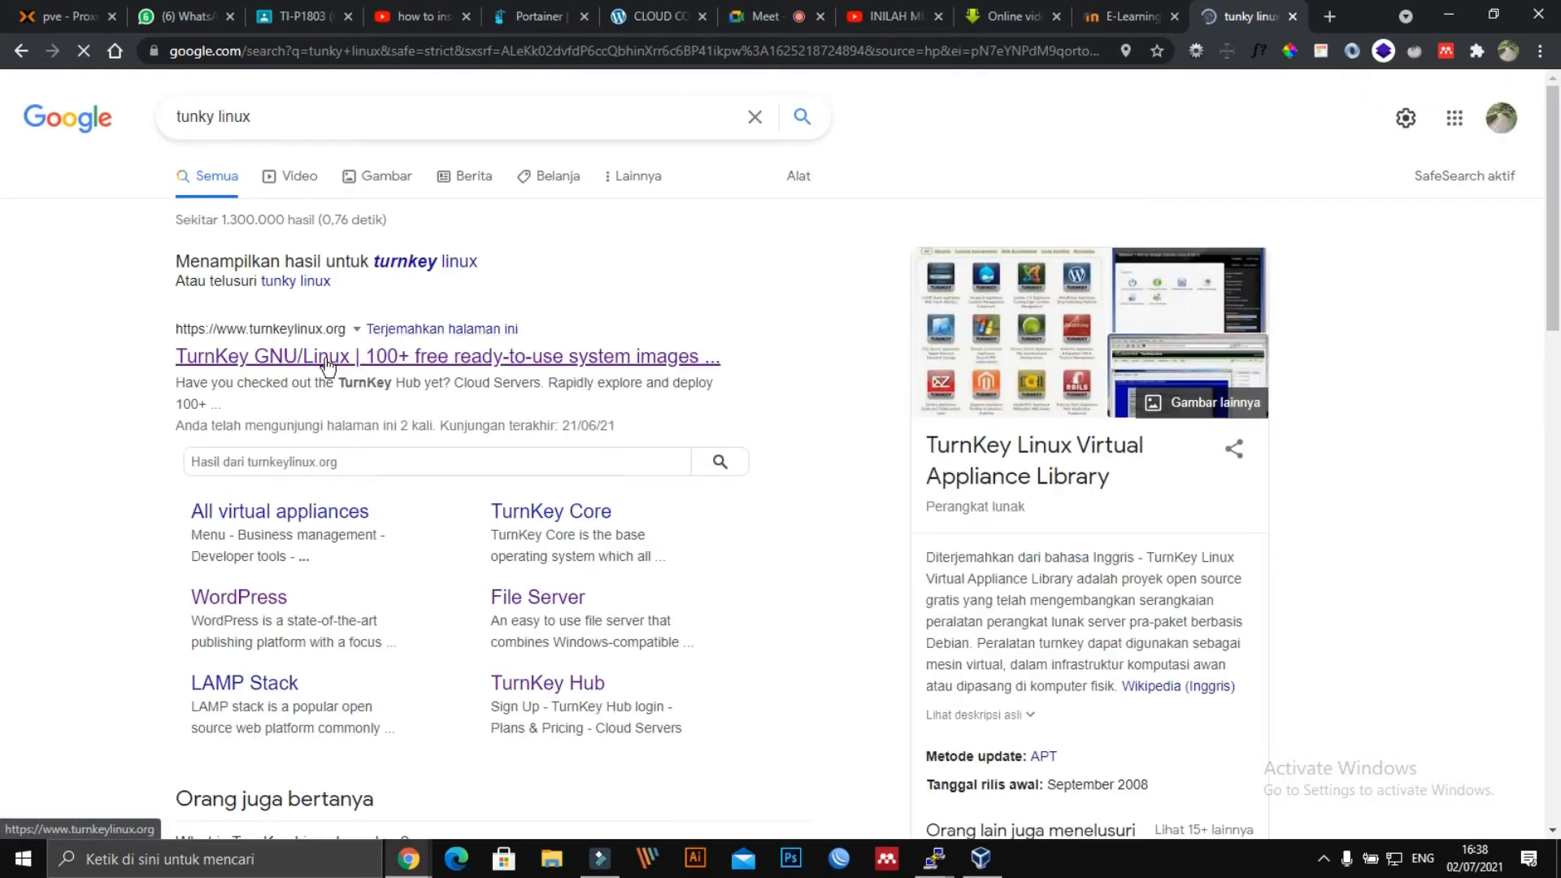
{"action": "left_click", "coordinate": [325, 359]}
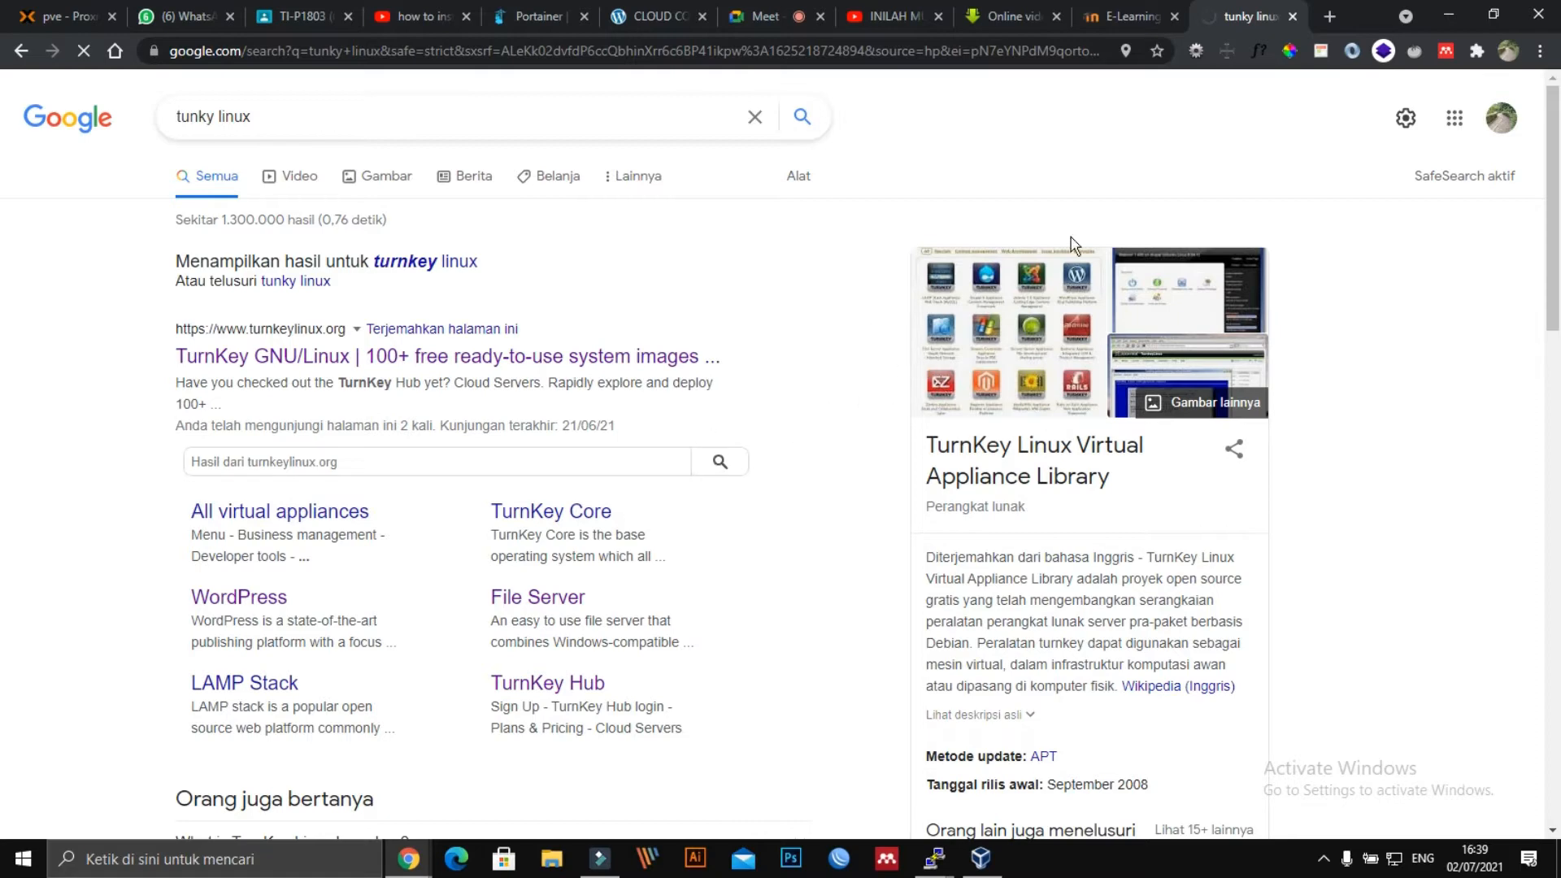
Review the TurnKey Linux search results, then switch to the Proxmox VE tab.
{"action": "left_click", "coordinate": [1122, 17]}
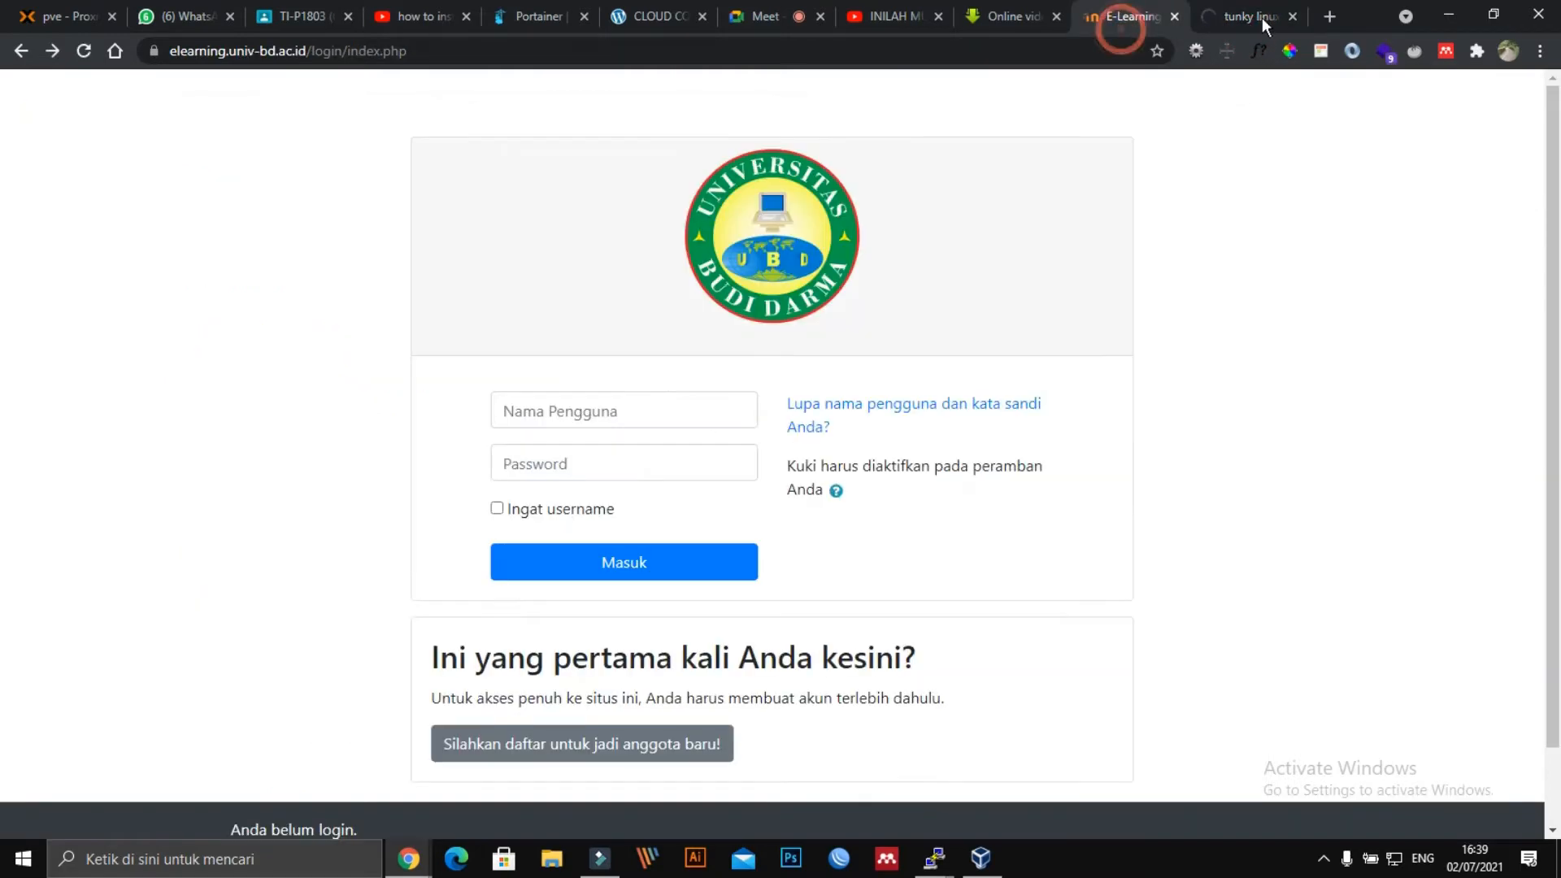
{"action": "left_click", "coordinate": [1262, 17]}
{"action": "scroll", "coordinate": [946, 594], "scroll_direction": "down", "scroll_amount": 15}
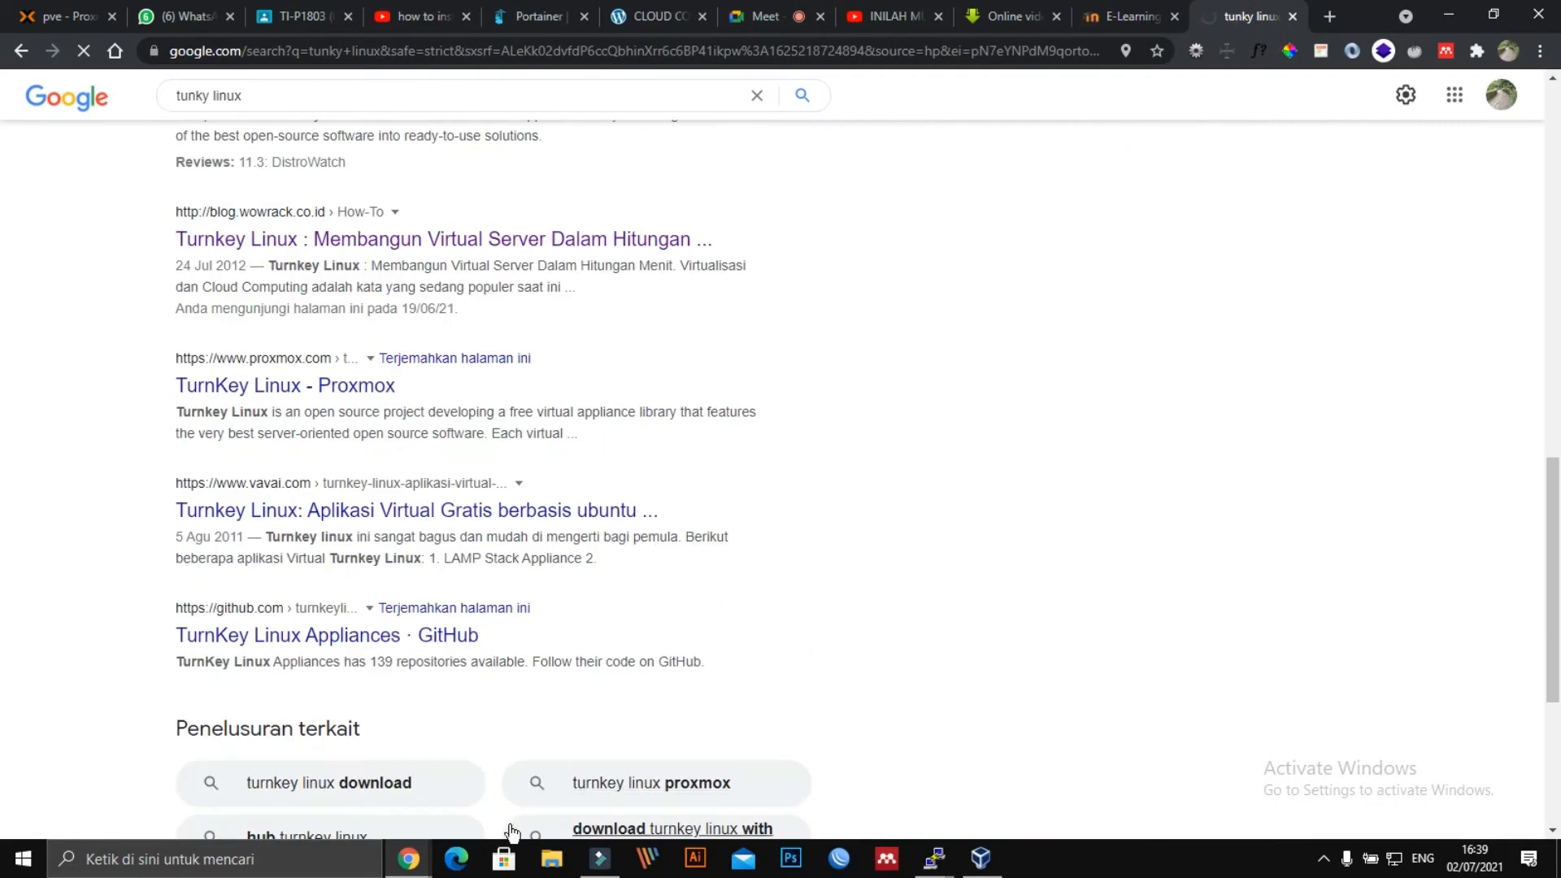
{"action": "scroll", "coordinate": [223, 85], "scroll_direction": "up", "scroll_amount": 5}
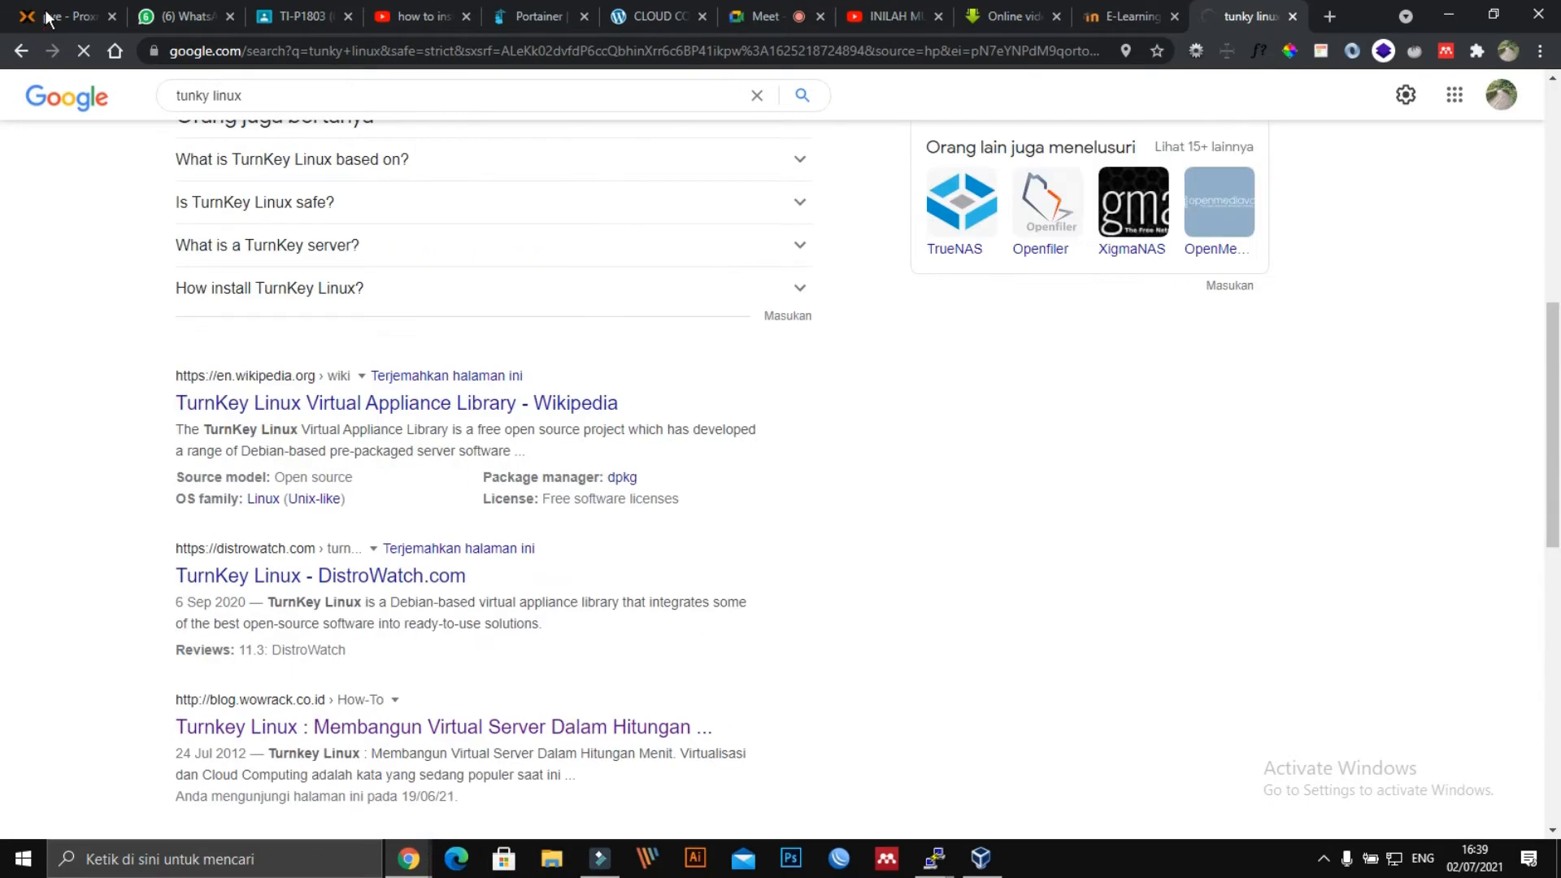
{"action": "left_click", "coordinate": [52, 16]}
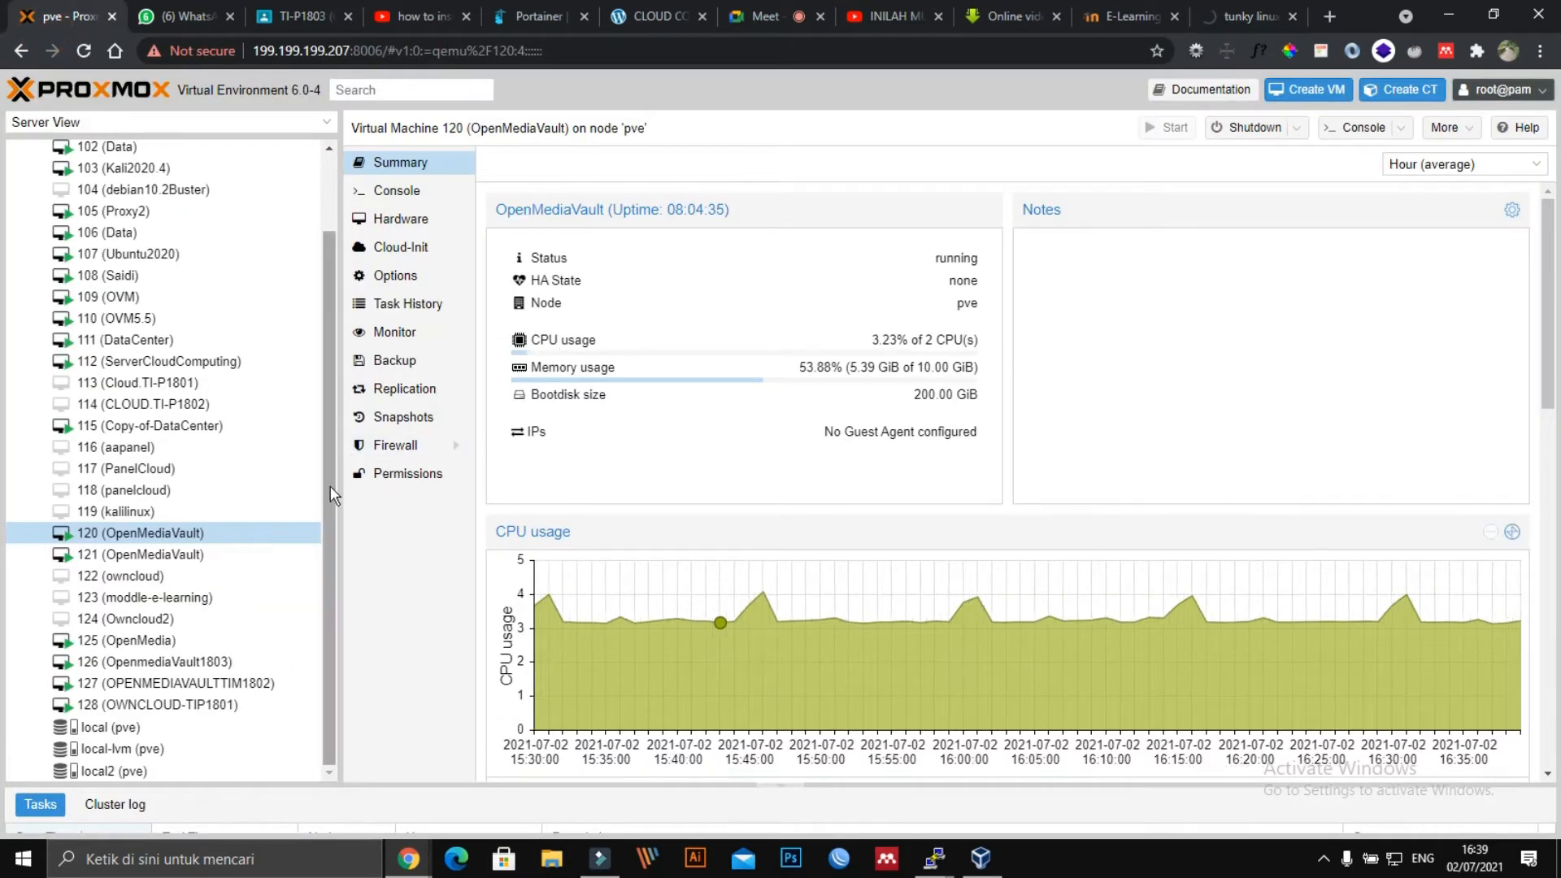
Filter the local (pve) storage Content list by 'moodle', then bring up VirtualBox Manager.
{"action": "scroll", "coordinate": [325, 482], "scroll_direction": "up", "scroll_amount": 2}
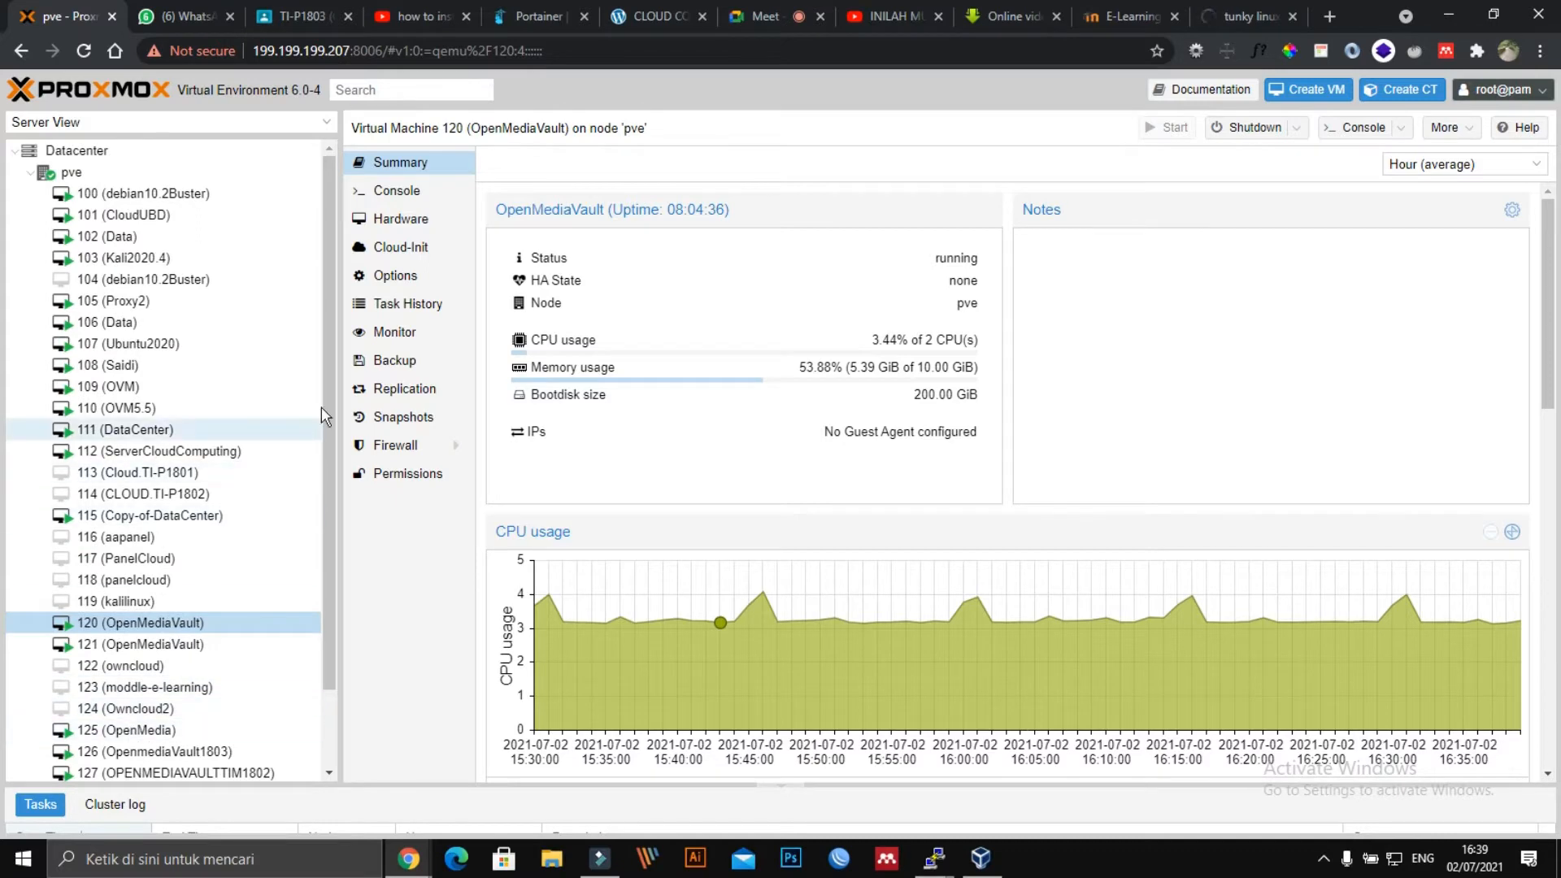
{"action": "scroll", "coordinate": [281, 590], "scroll_direction": "down", "scroll_amount": 2}
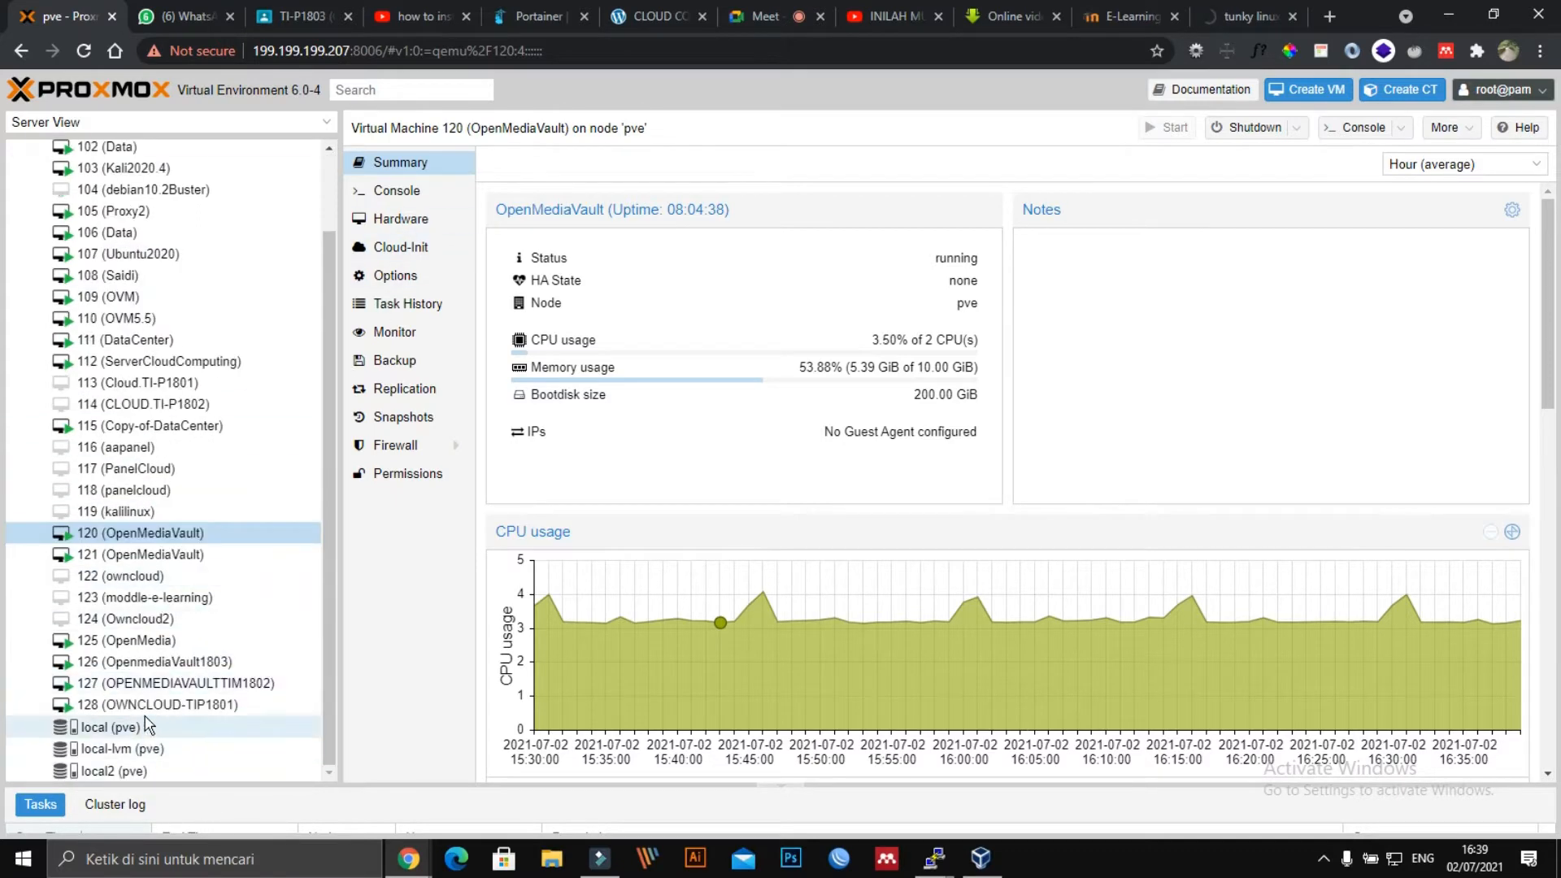
{"action": "left_click", "coordinate": [110, 728]}
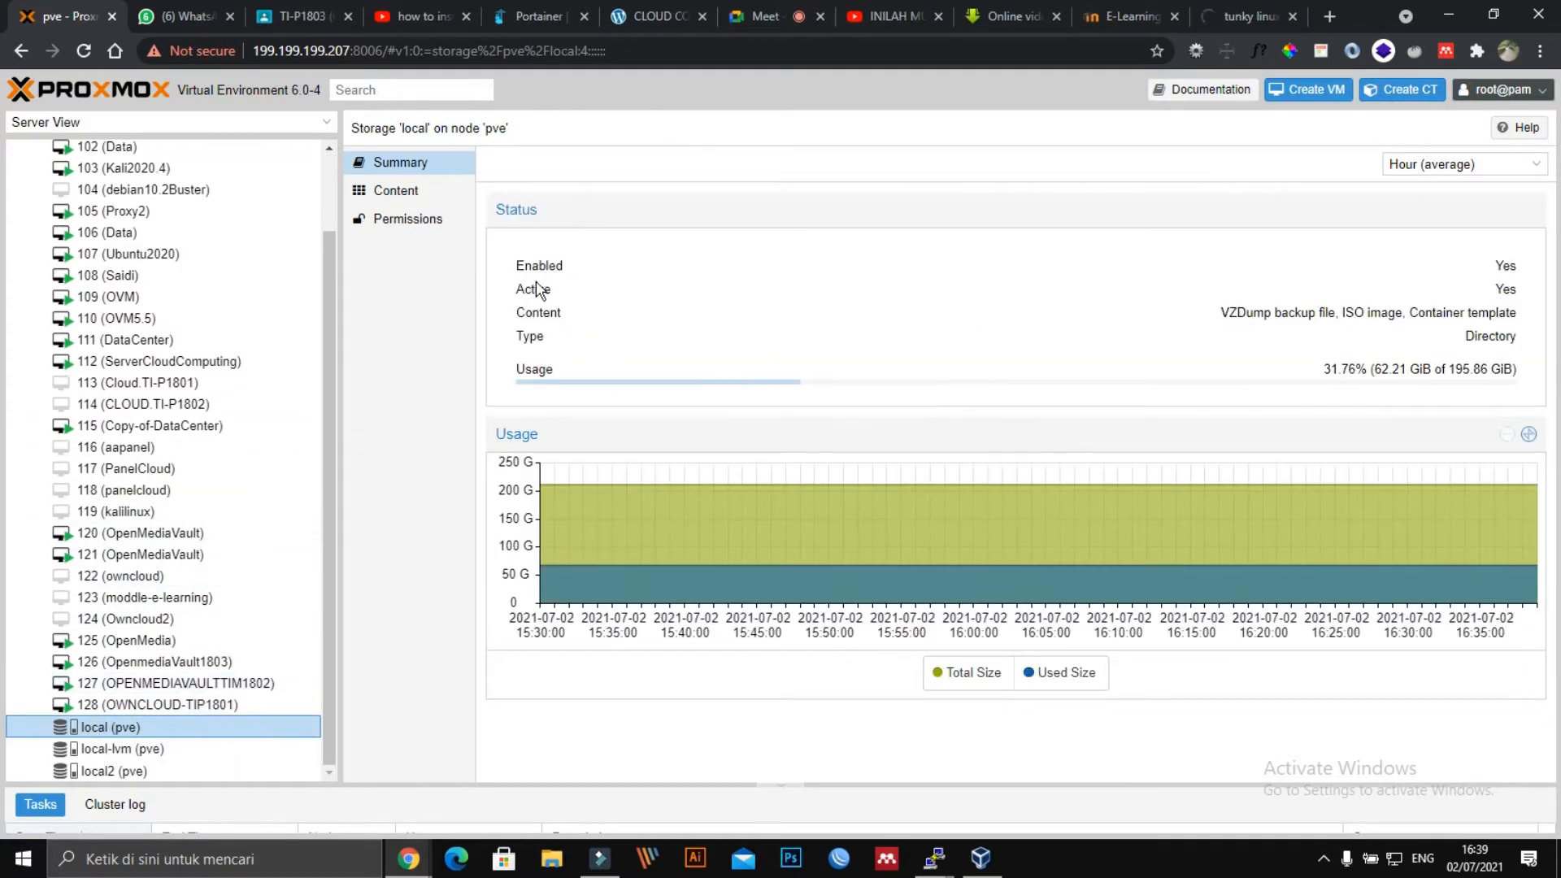
{"action": "left_click", "coordinate": [407, 192]}
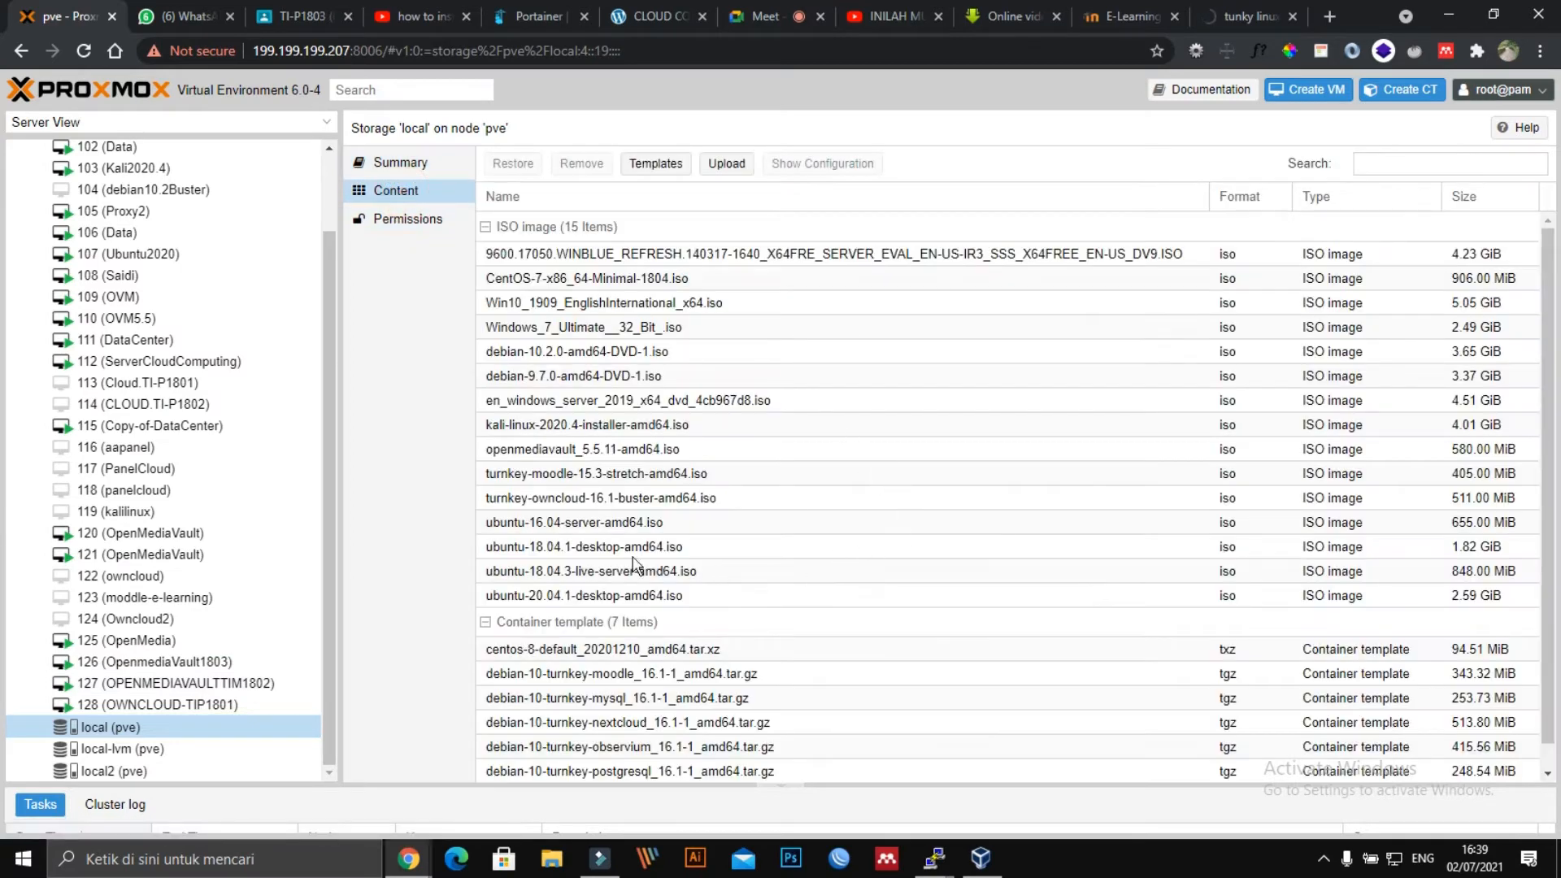
{"action": "left_click", "coordinate": [1381, 164]}
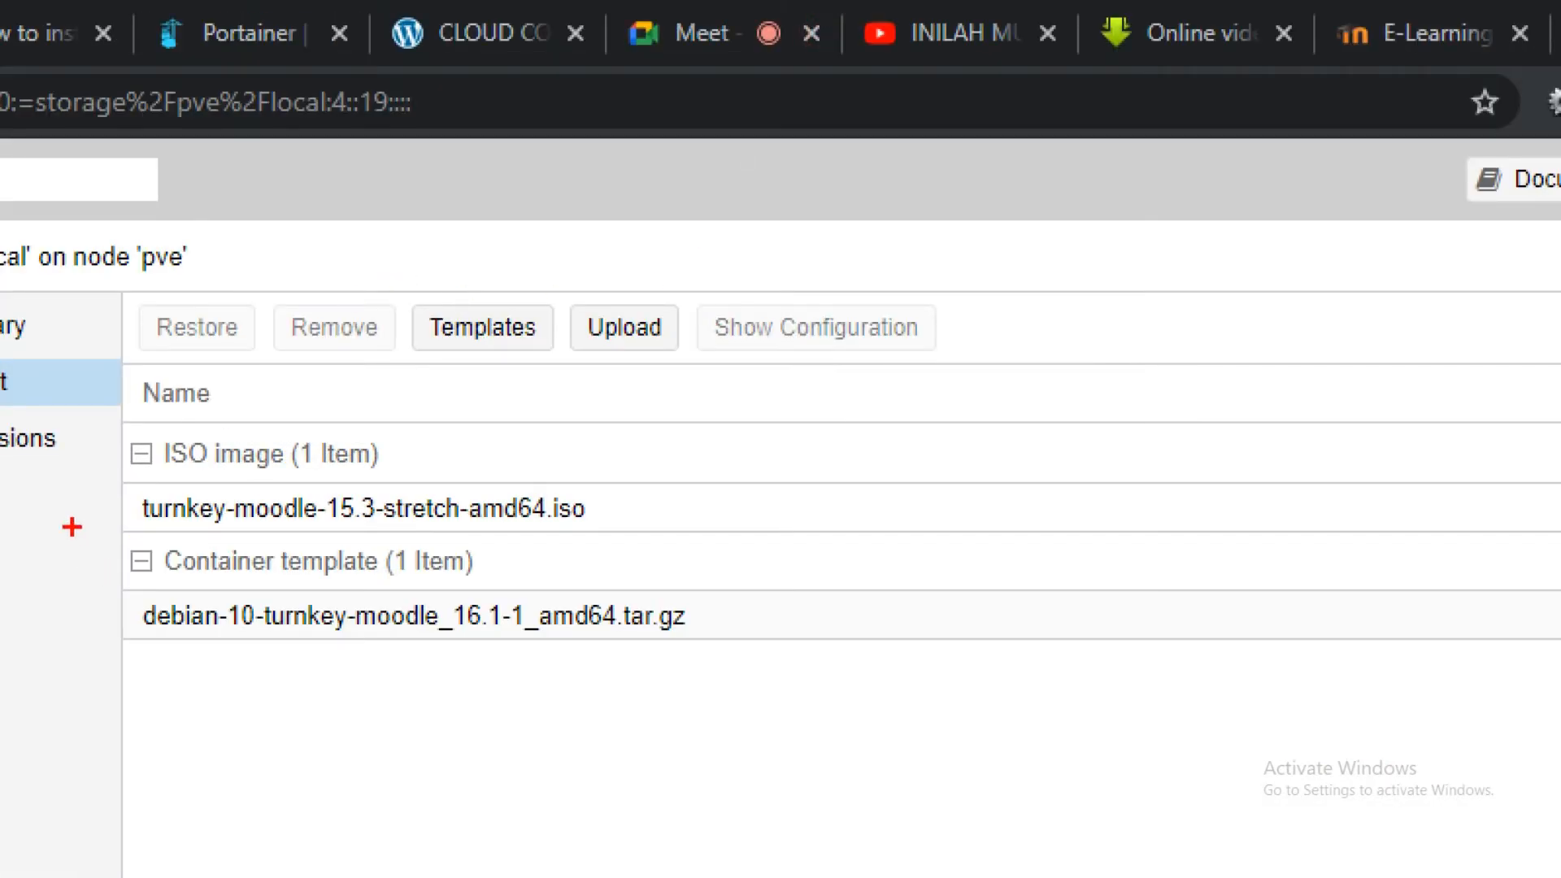
{"action": "mouse_move", "coordinate": [71, 476]}
{"action": "left_mouse_down"}
{"action": "mouse_move", "coordinate": [366, 421]}
{"action": "mouse_move", "coordinate": [811, 506]}
{"action": "mouse_move", "coordinate": [459, 566]}
{"action": "mouse_move", "coordinate": [139, 519]}
{"action": "mouse_move", "coordinate": [96, 471]}
{"action": "left_mouse_up"}
{"action": "key", "text": "Escape"}
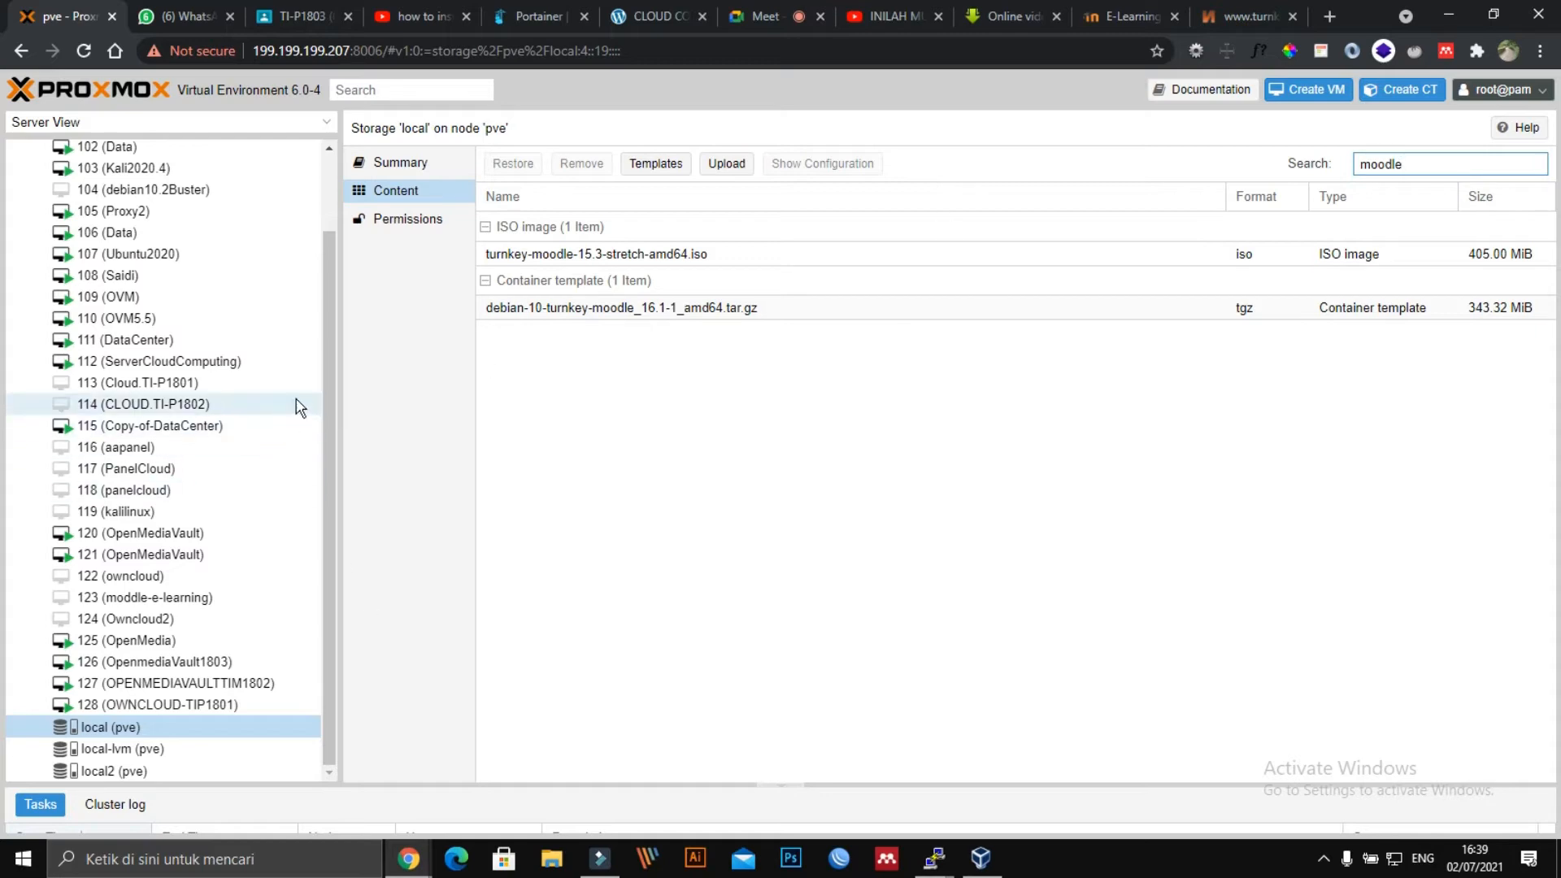
{"action": "left_click", "coordinate": [981, 858]}
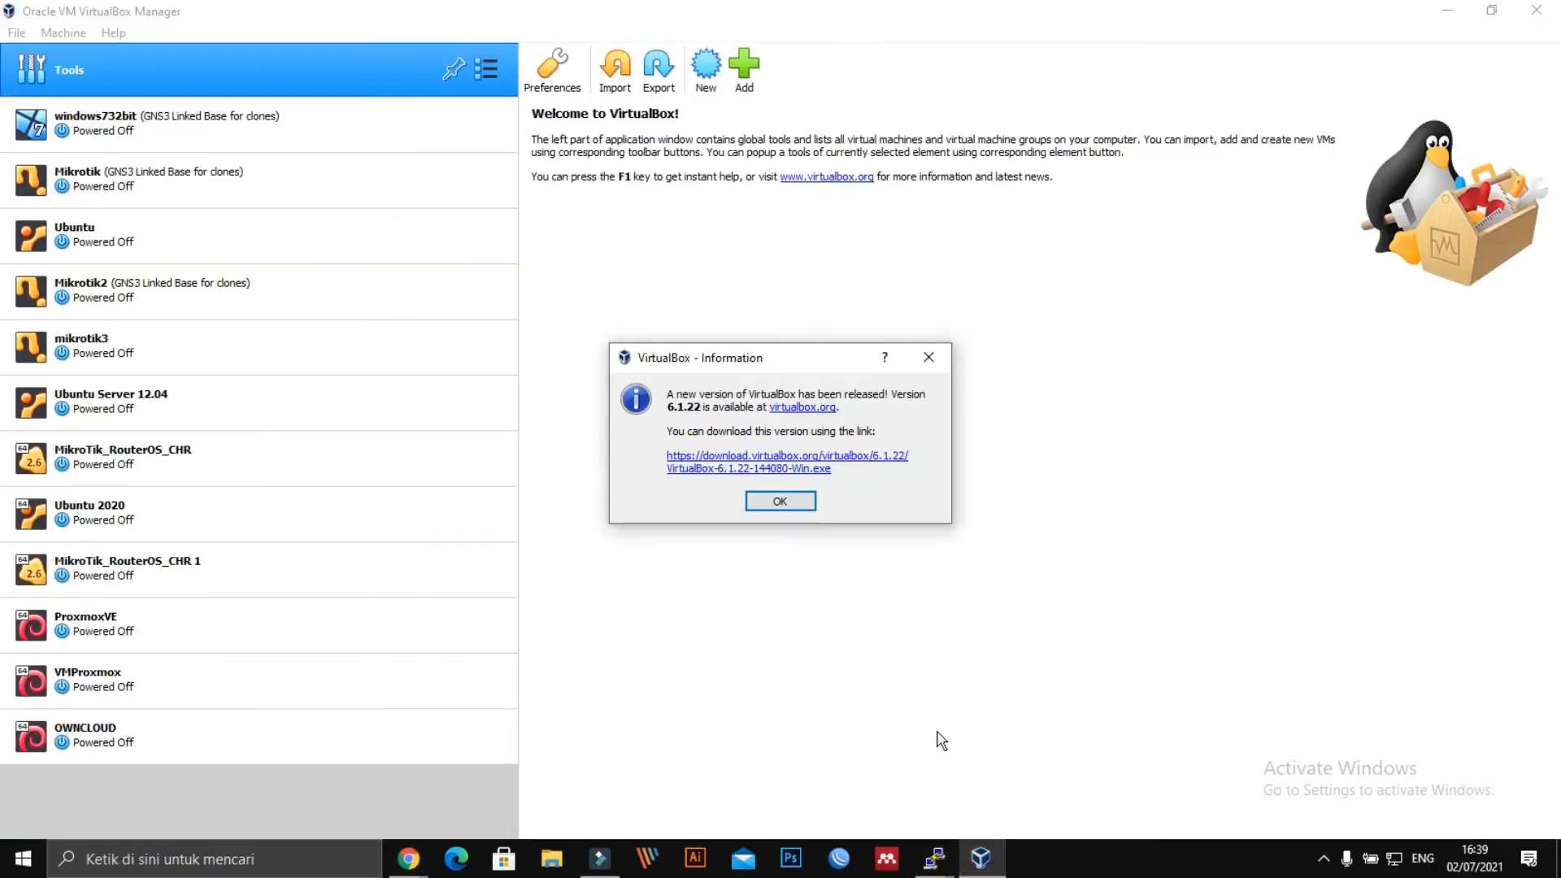
Dismiss the VirtualBox 6.1.22 update notice and close VirtualBox Manager.
{"action": "left_click", "coordinate": [797, 502]}
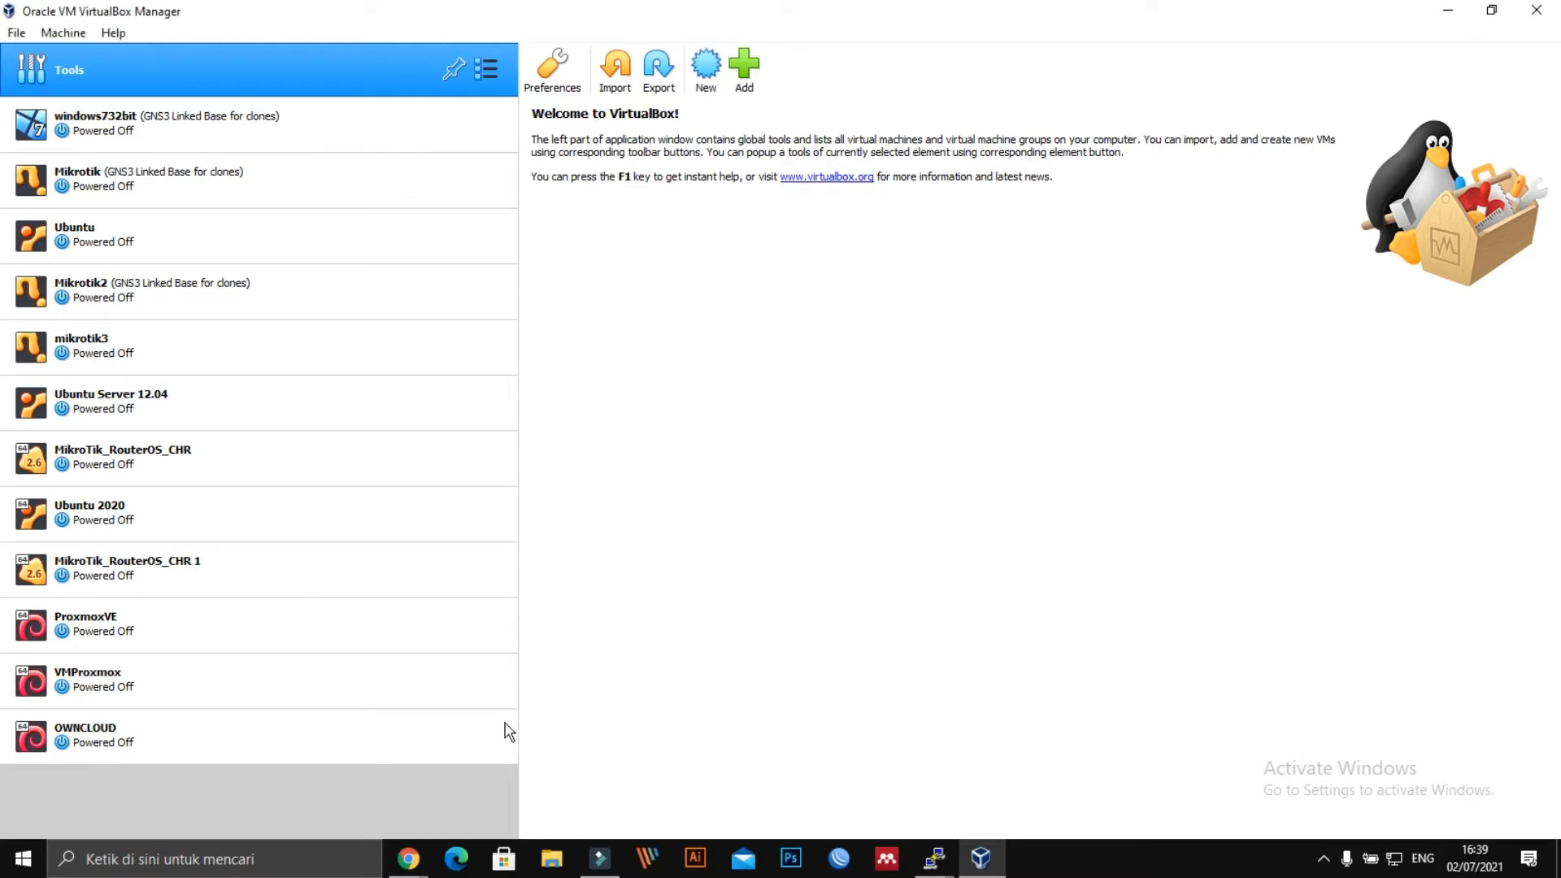
{"action": "left_click", "coordinate": [1536, 12]}
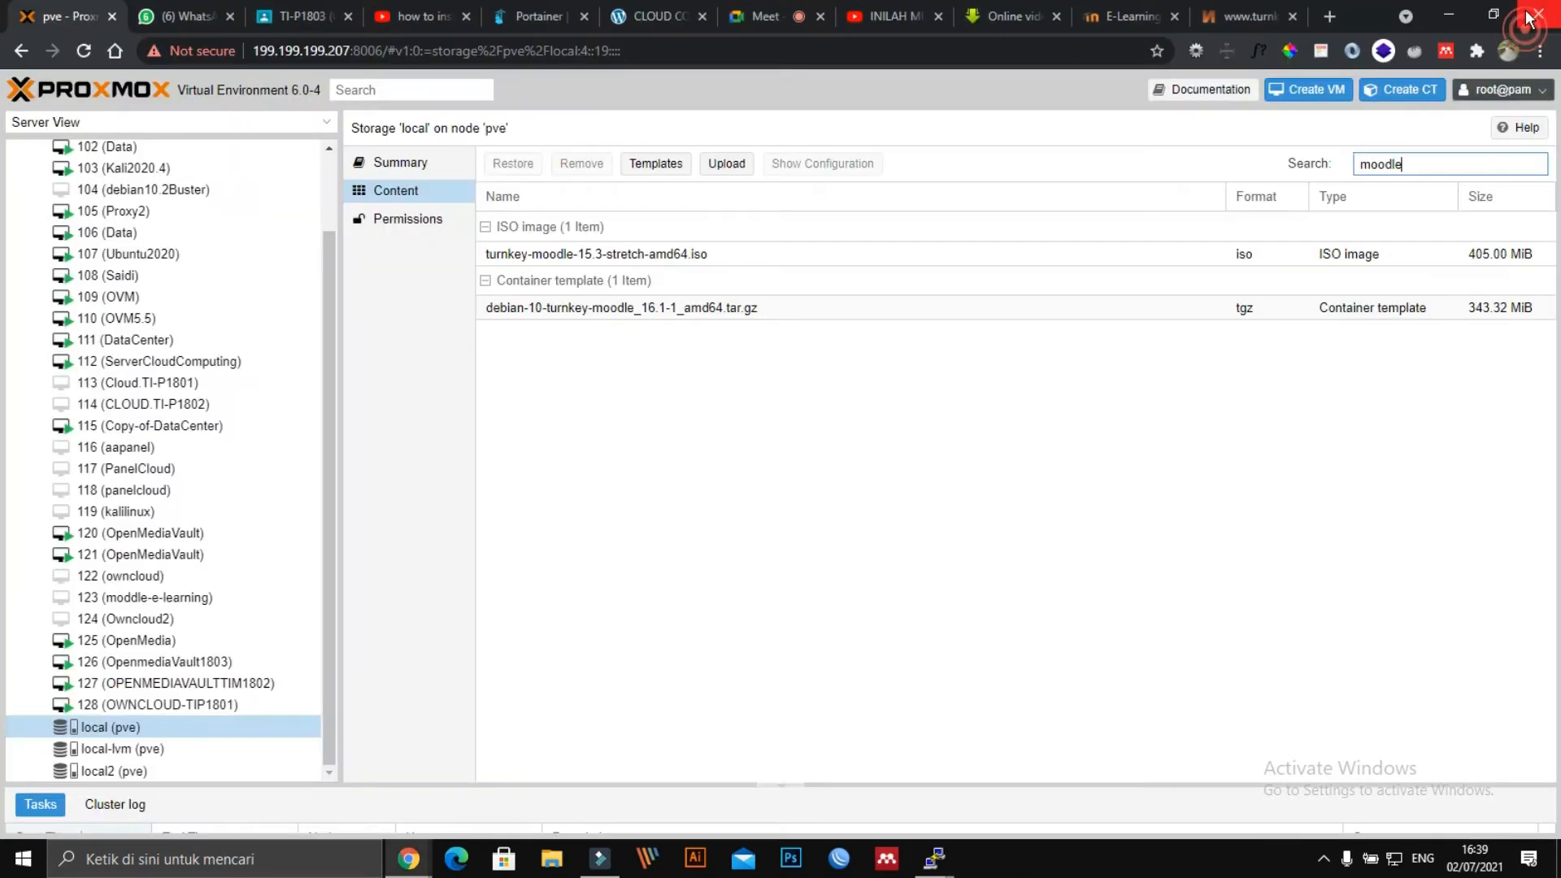
Open the Create: Virtual Machine wizard on node pve, pre-filled with VM ID 129.
{"action": "left_click", "coordinate": [917, 537]}
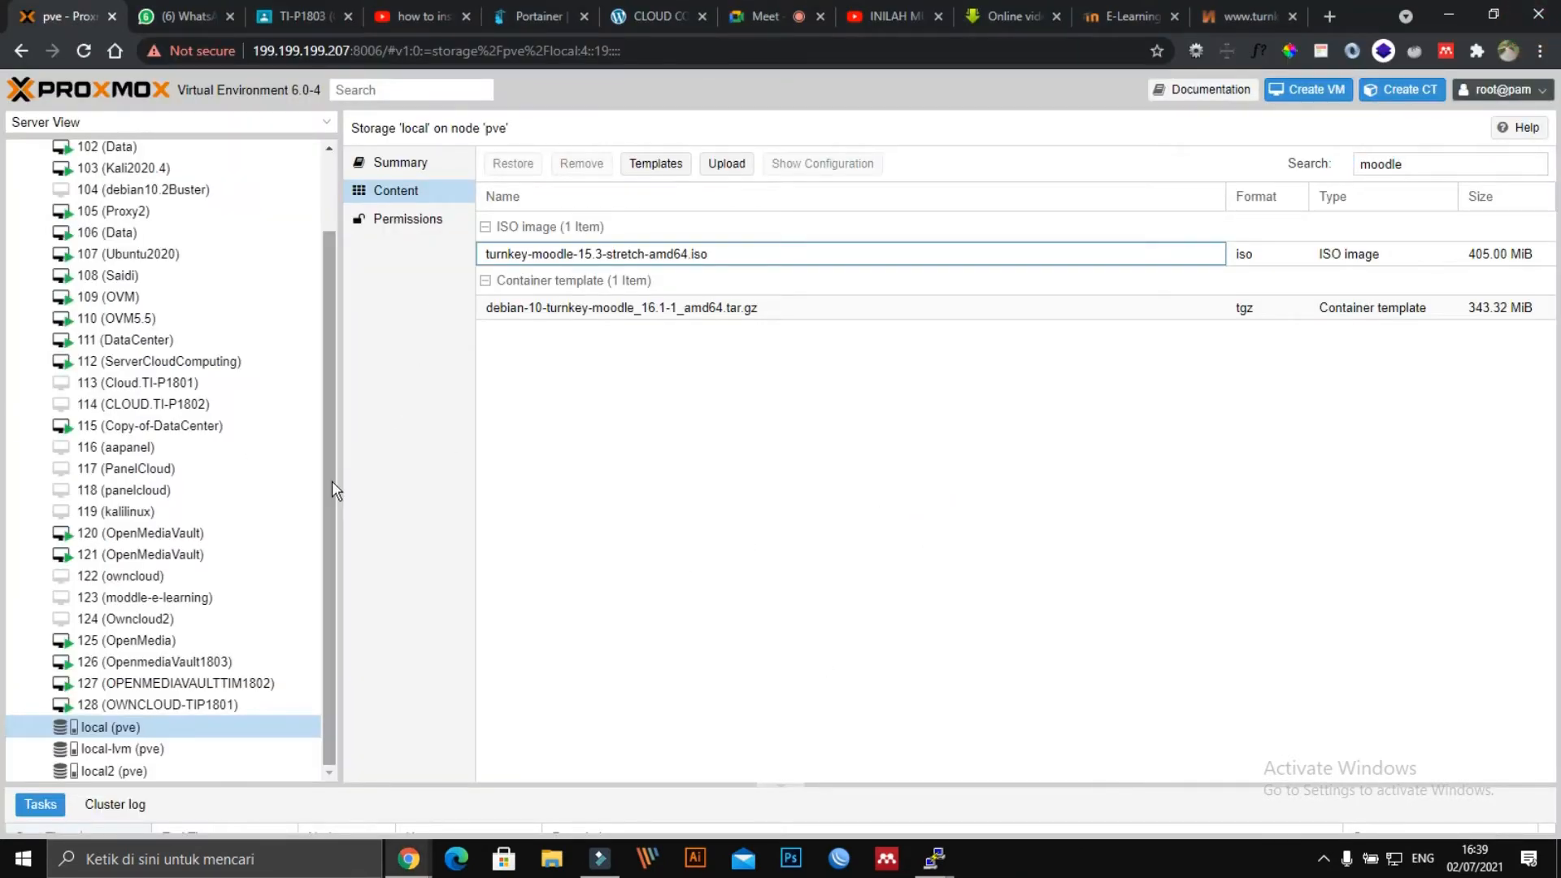
{"action": "scroll", "coordinate": [332, 481], "scroll_direction": "up", "scroll_amount": 2}
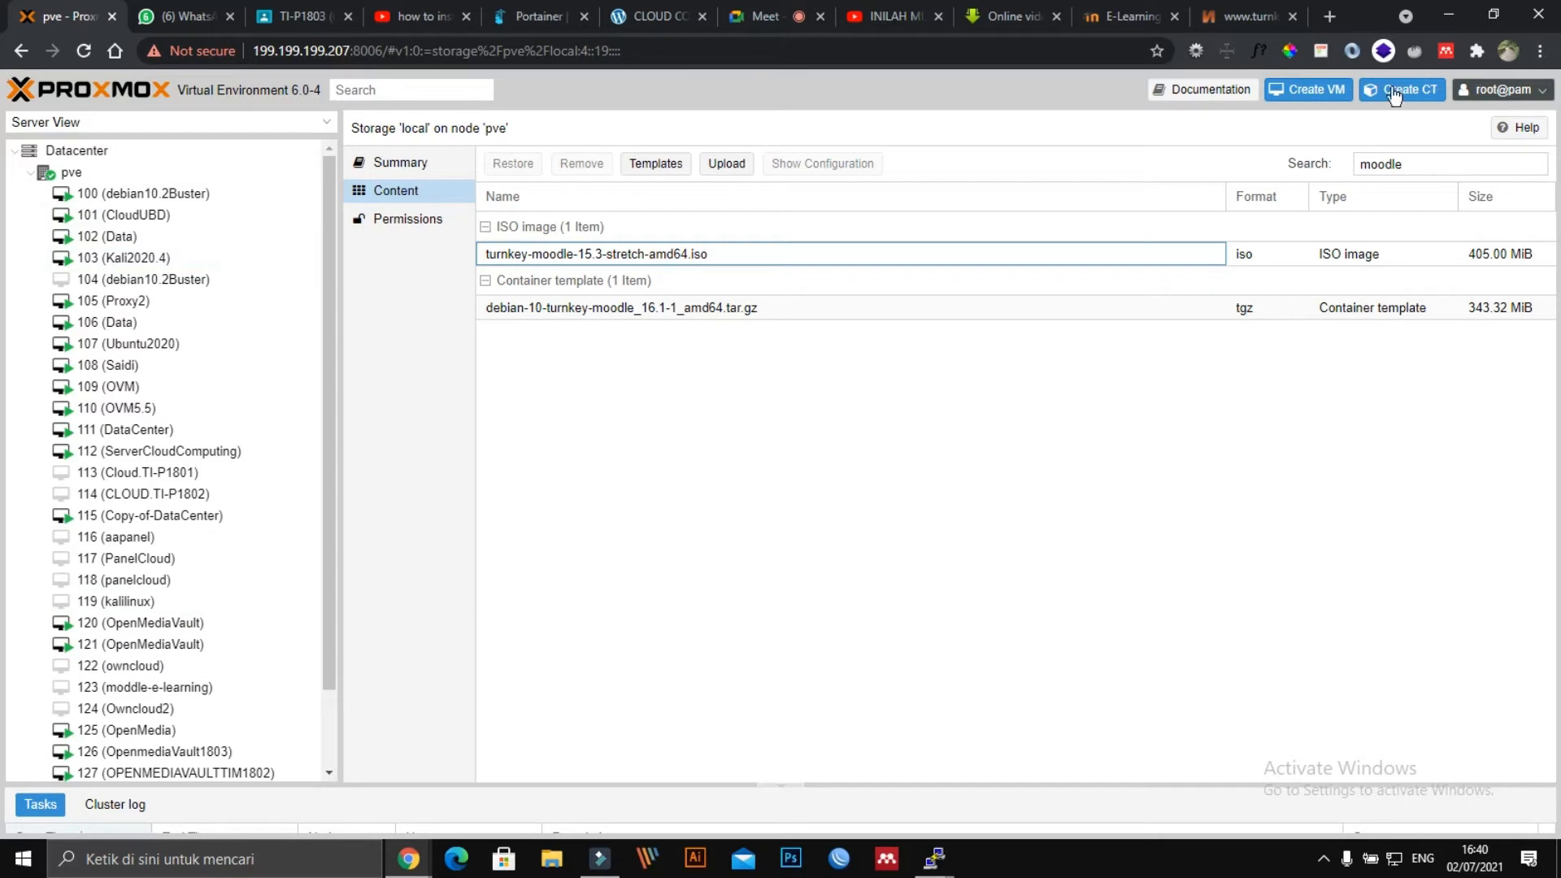
{"action": "left_click", "coordinate": [1323, 95]}
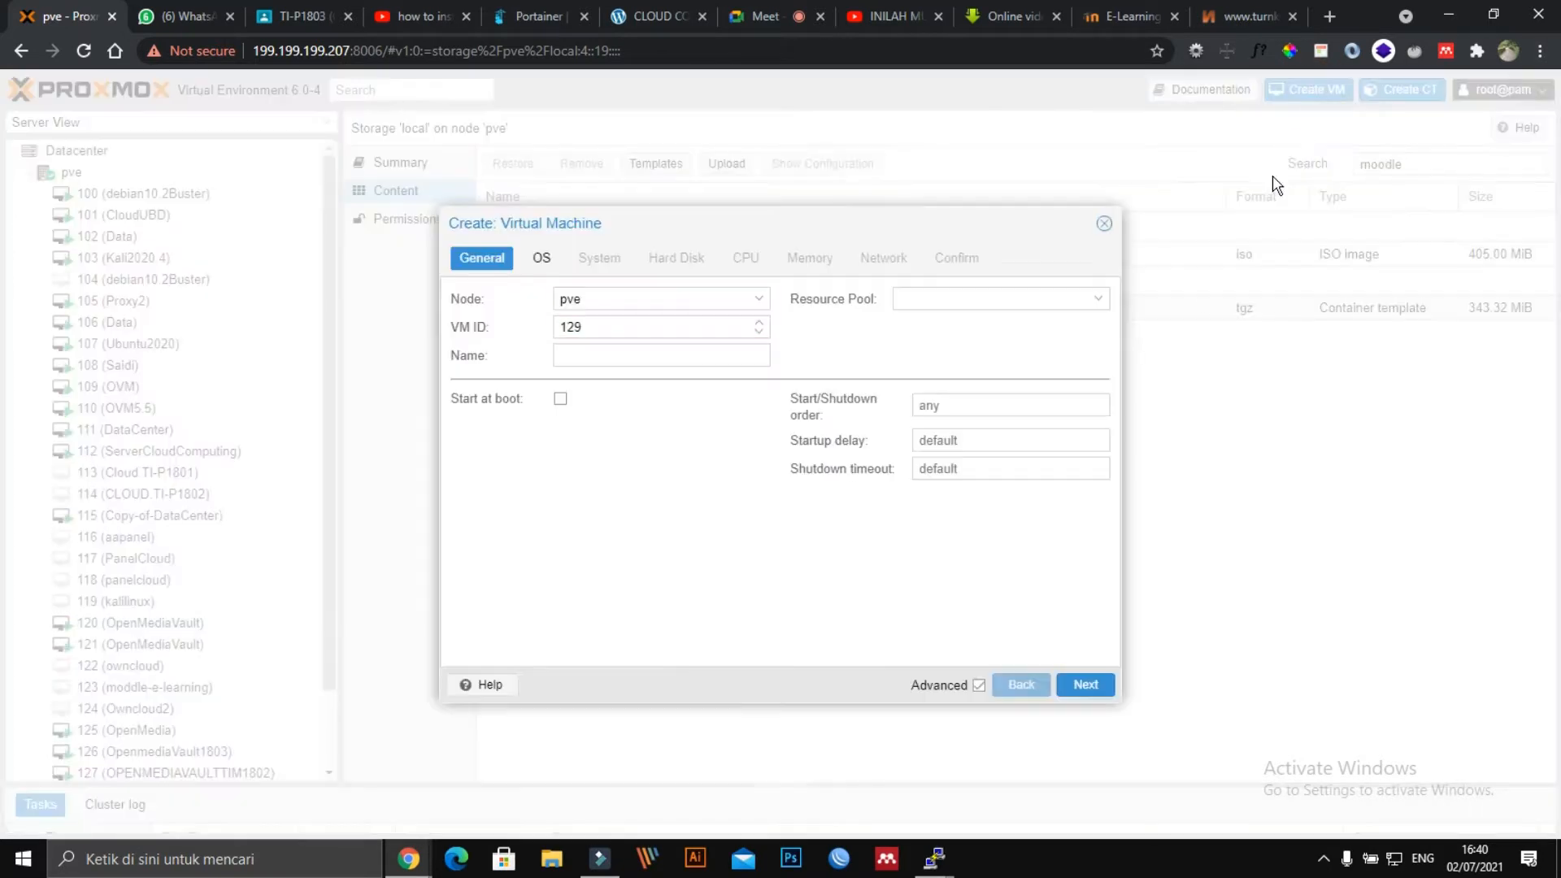
Name the VM CLOUD-ELEARNING and select the turnkey-moodle-15.3-stretch-amd64.iso image.
{"action": "left_click_drag", "start_coordinate": [767, 221], "coordinate": [886, 224]}
{"action": "left_click", "coordinate": [746, 355]}
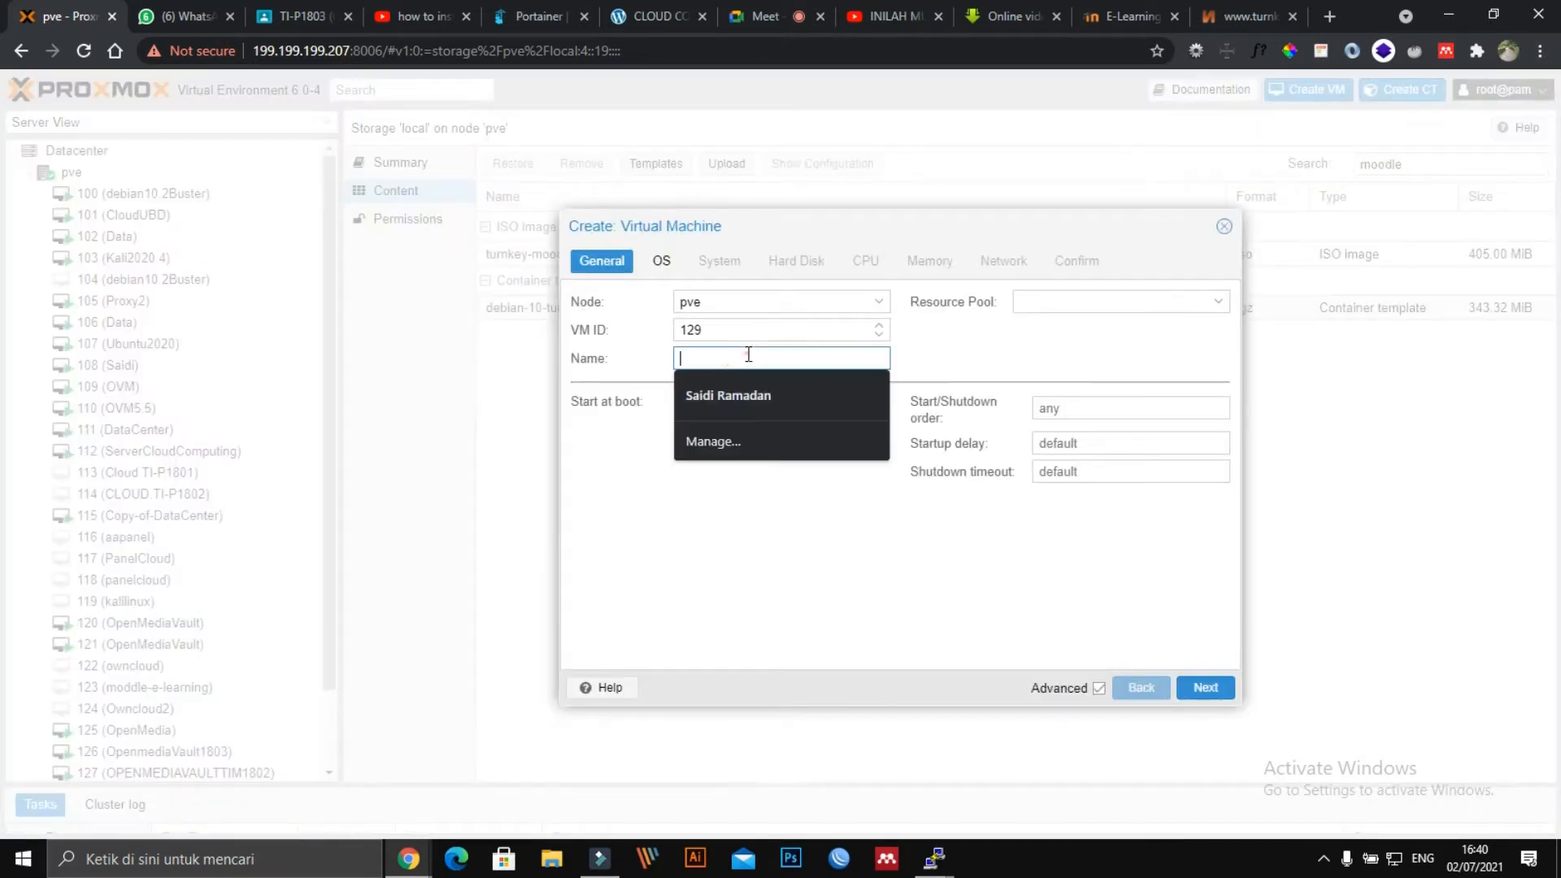
{"action": "type", "text": "E"}
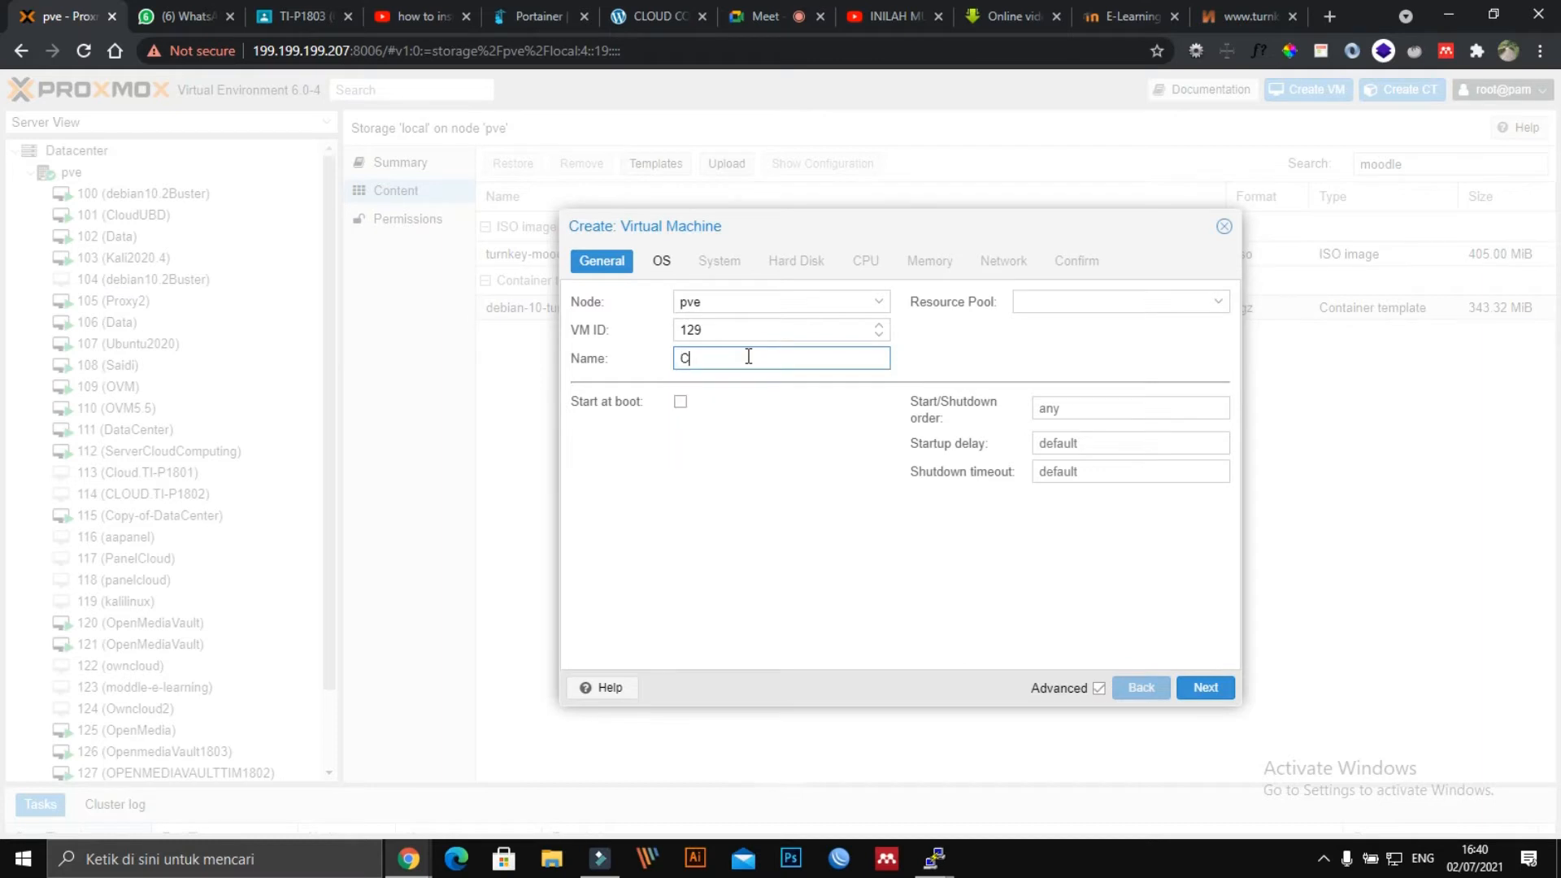
{"action": "type", "text": "LOUD-ELEARNING"}
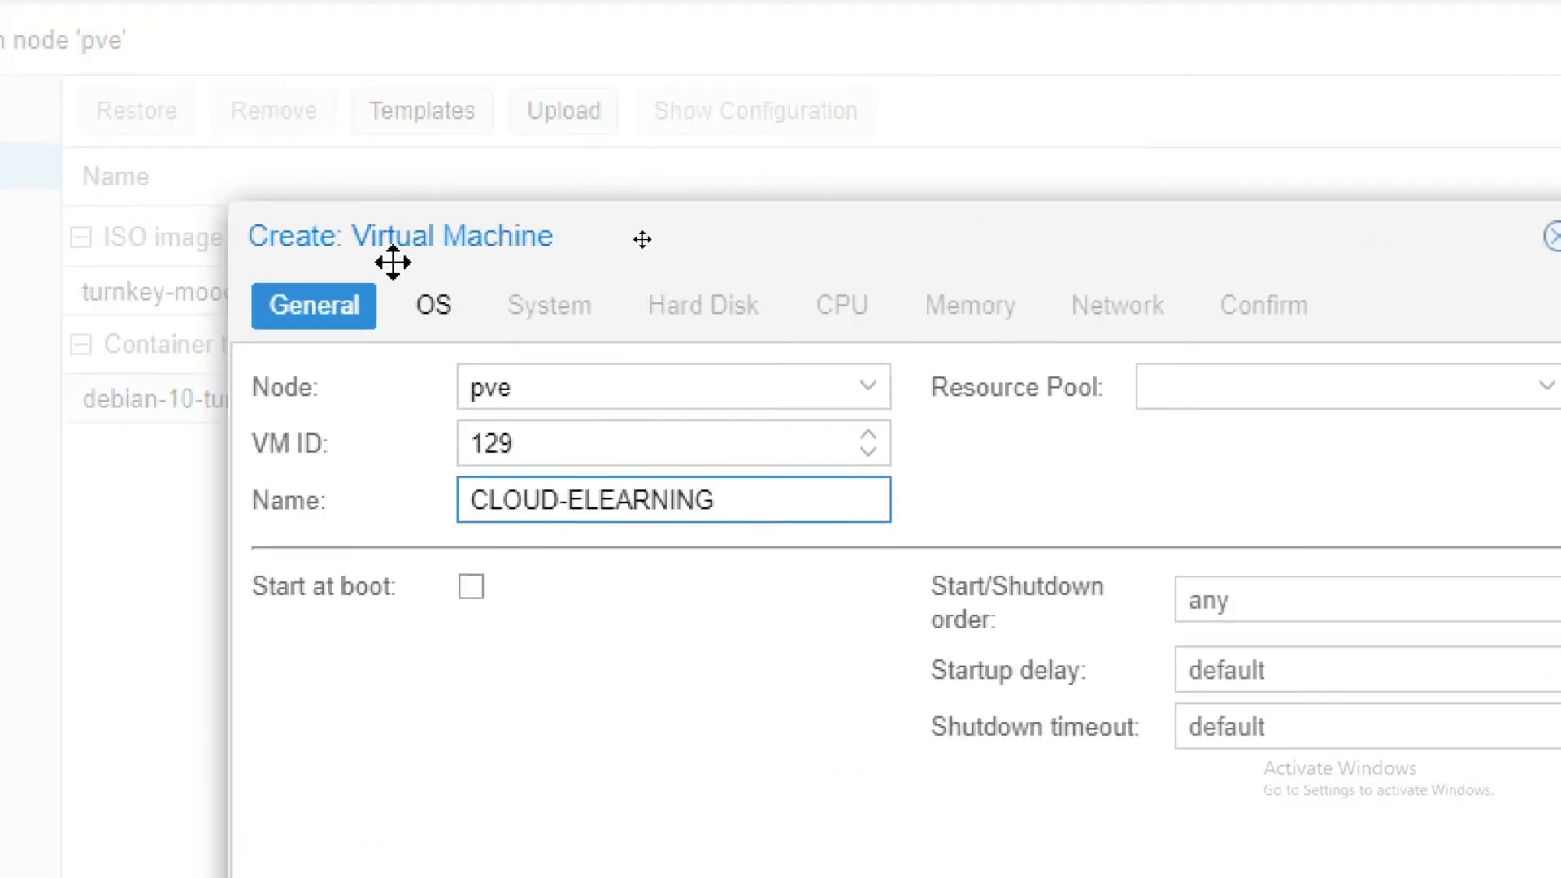
{"action": "left_click", "coordinate": [432, 319]}
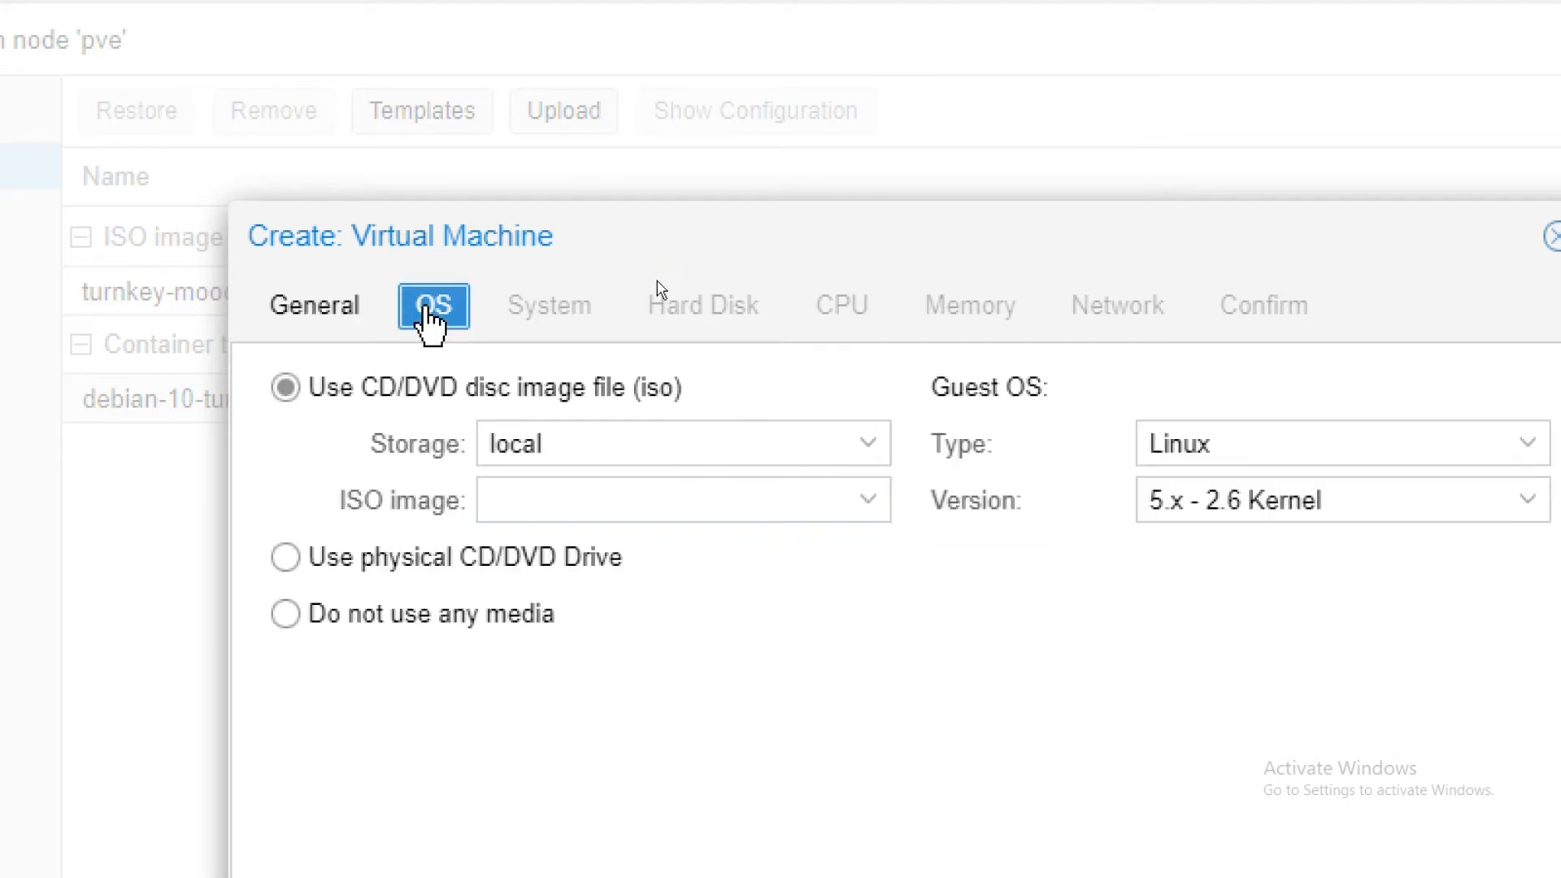
{"action": "left_click", "coordinate": [578, 501]}
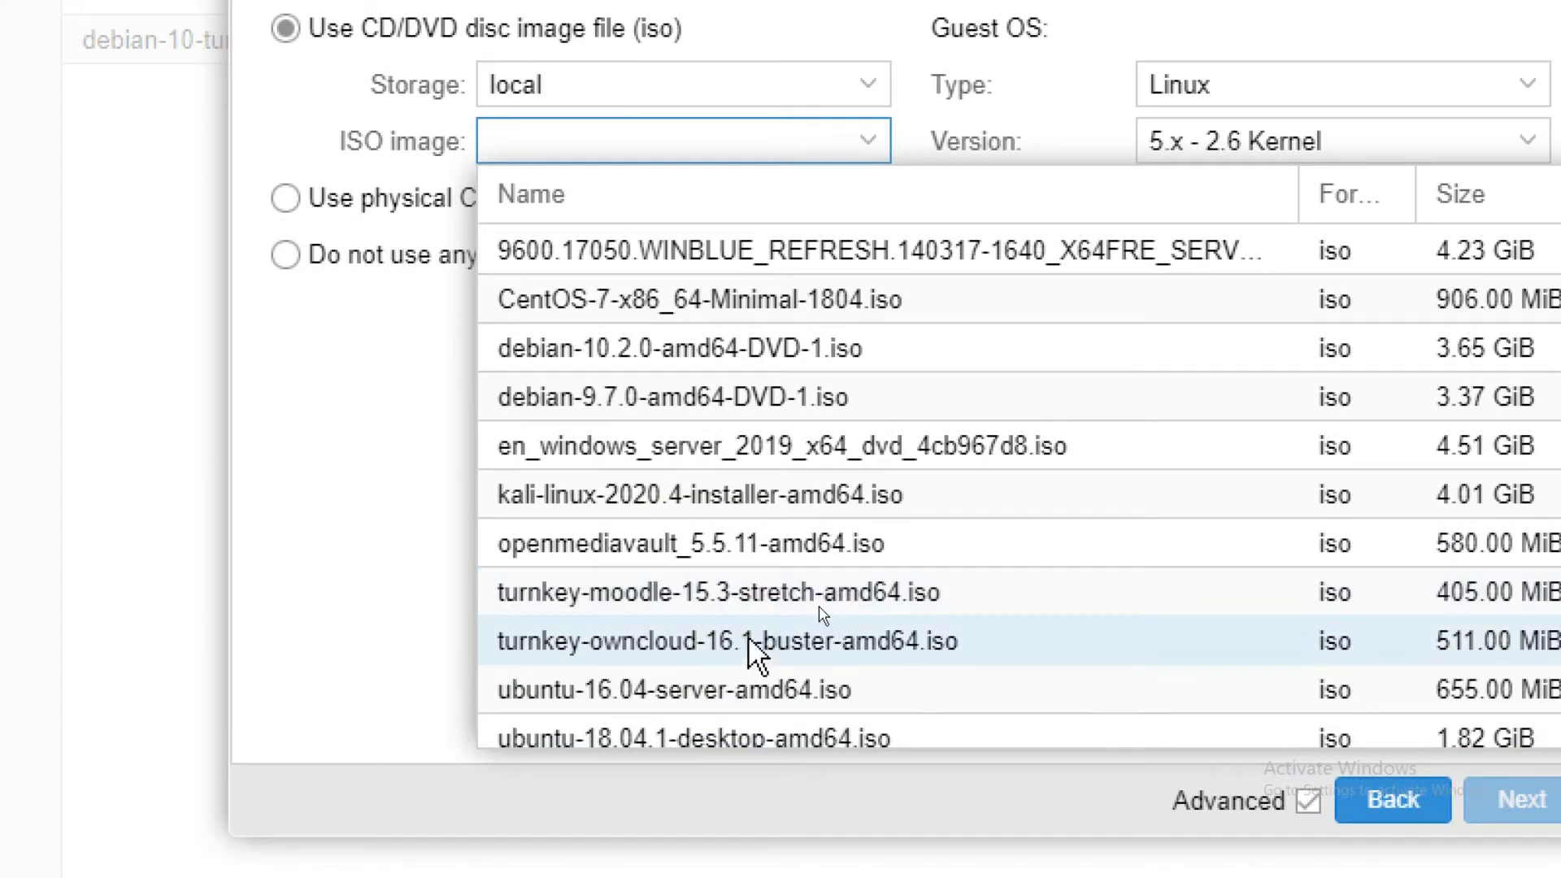
{"action": "left_click", "coordinate": [728, 593]}
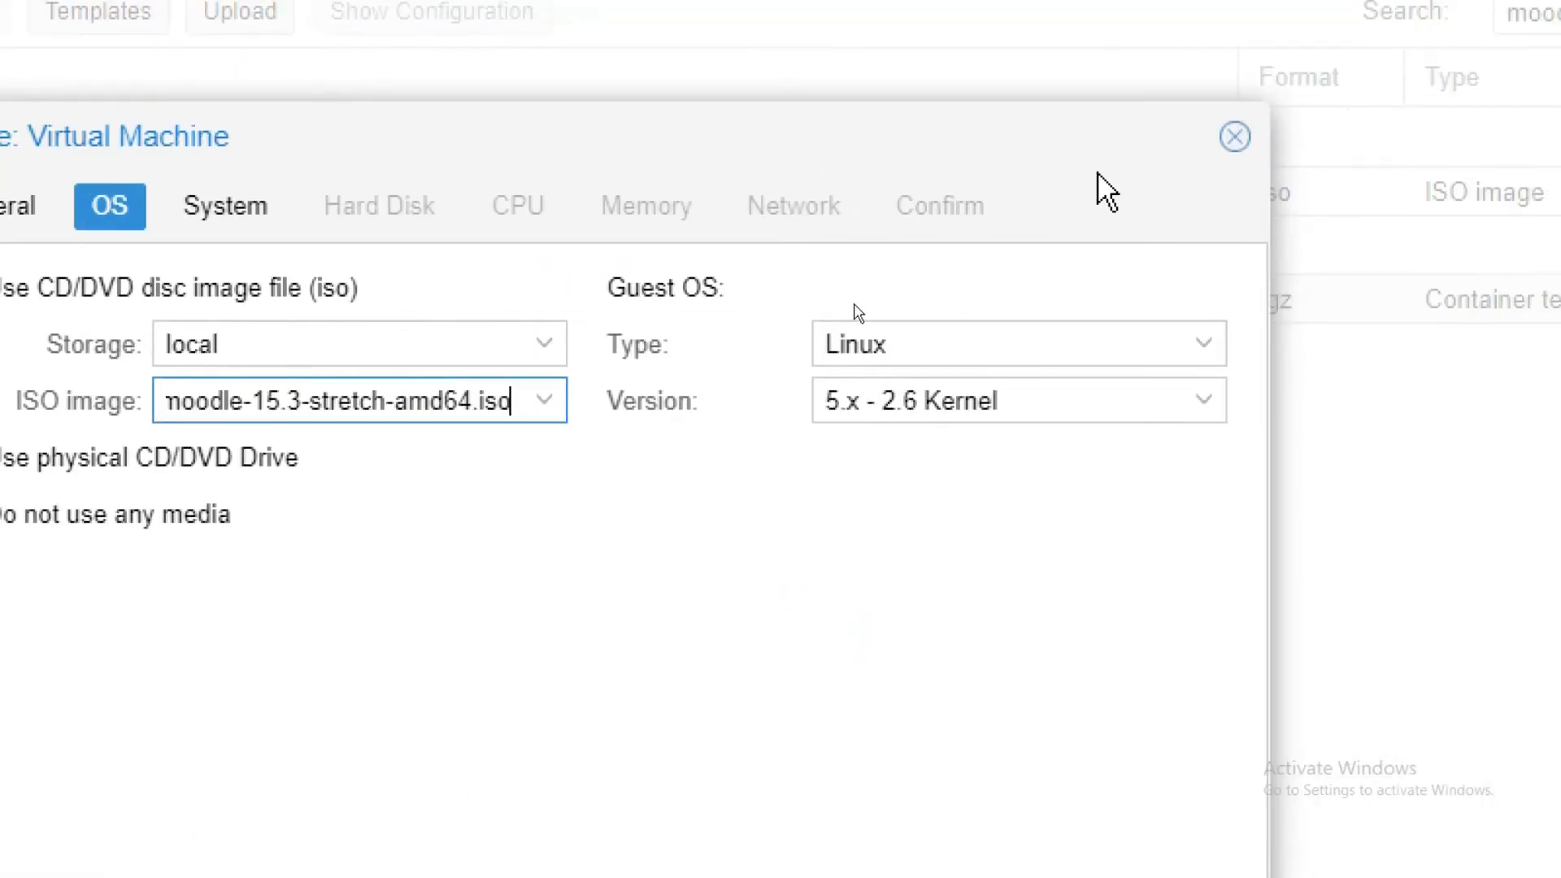
Keep the default system, disk and CPU settings and set memory to 2048 MiB.
{"action": "left_click", "coordinate": [220, 205]}
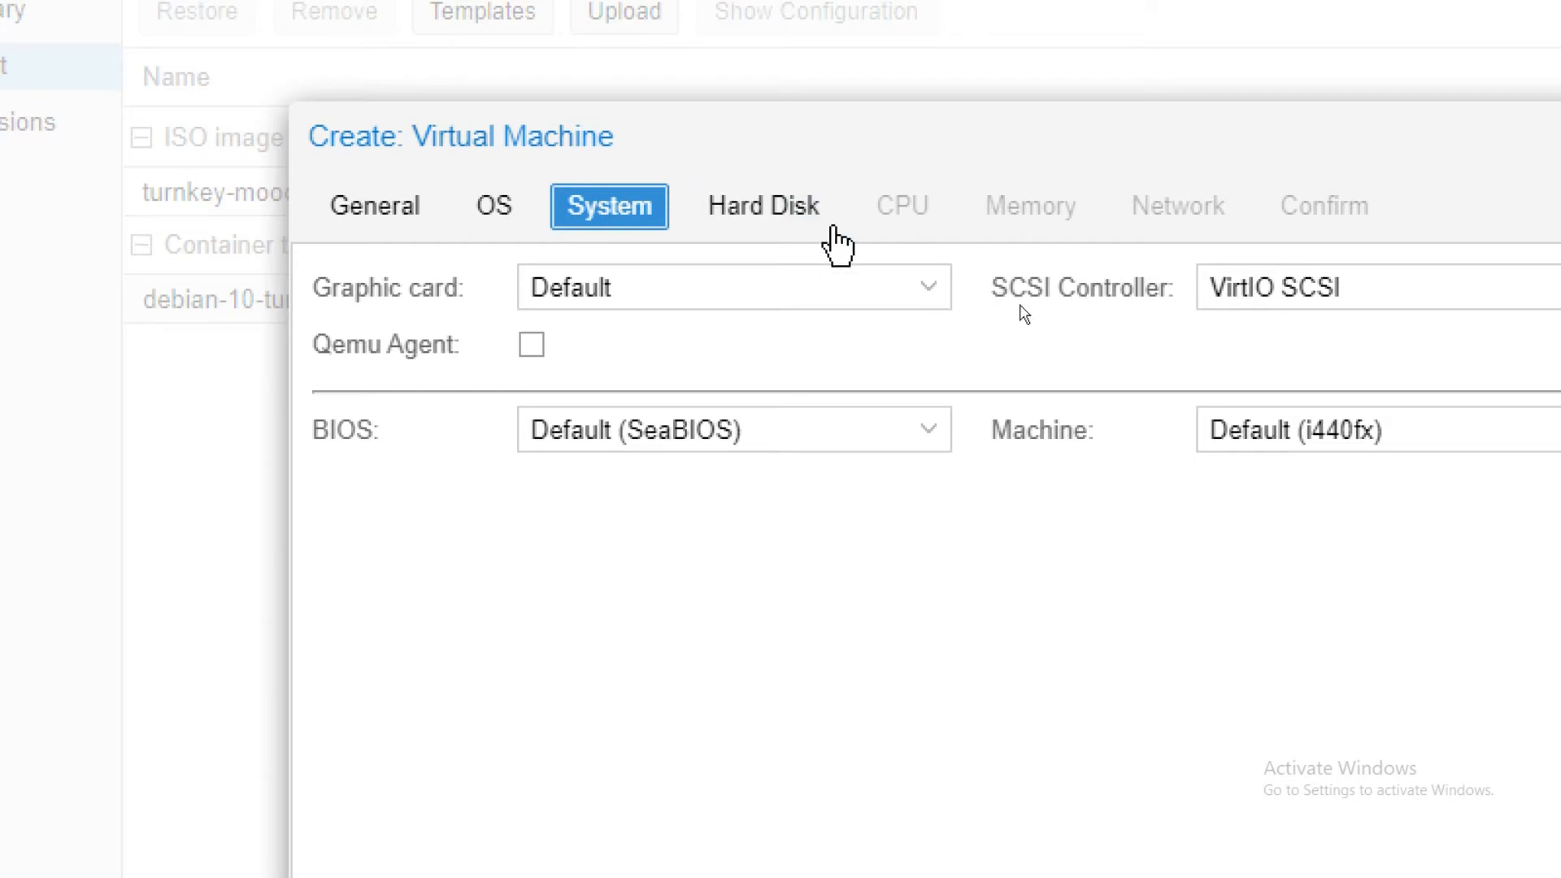
{"action": "left_click", "coordinate": [792, 218]}
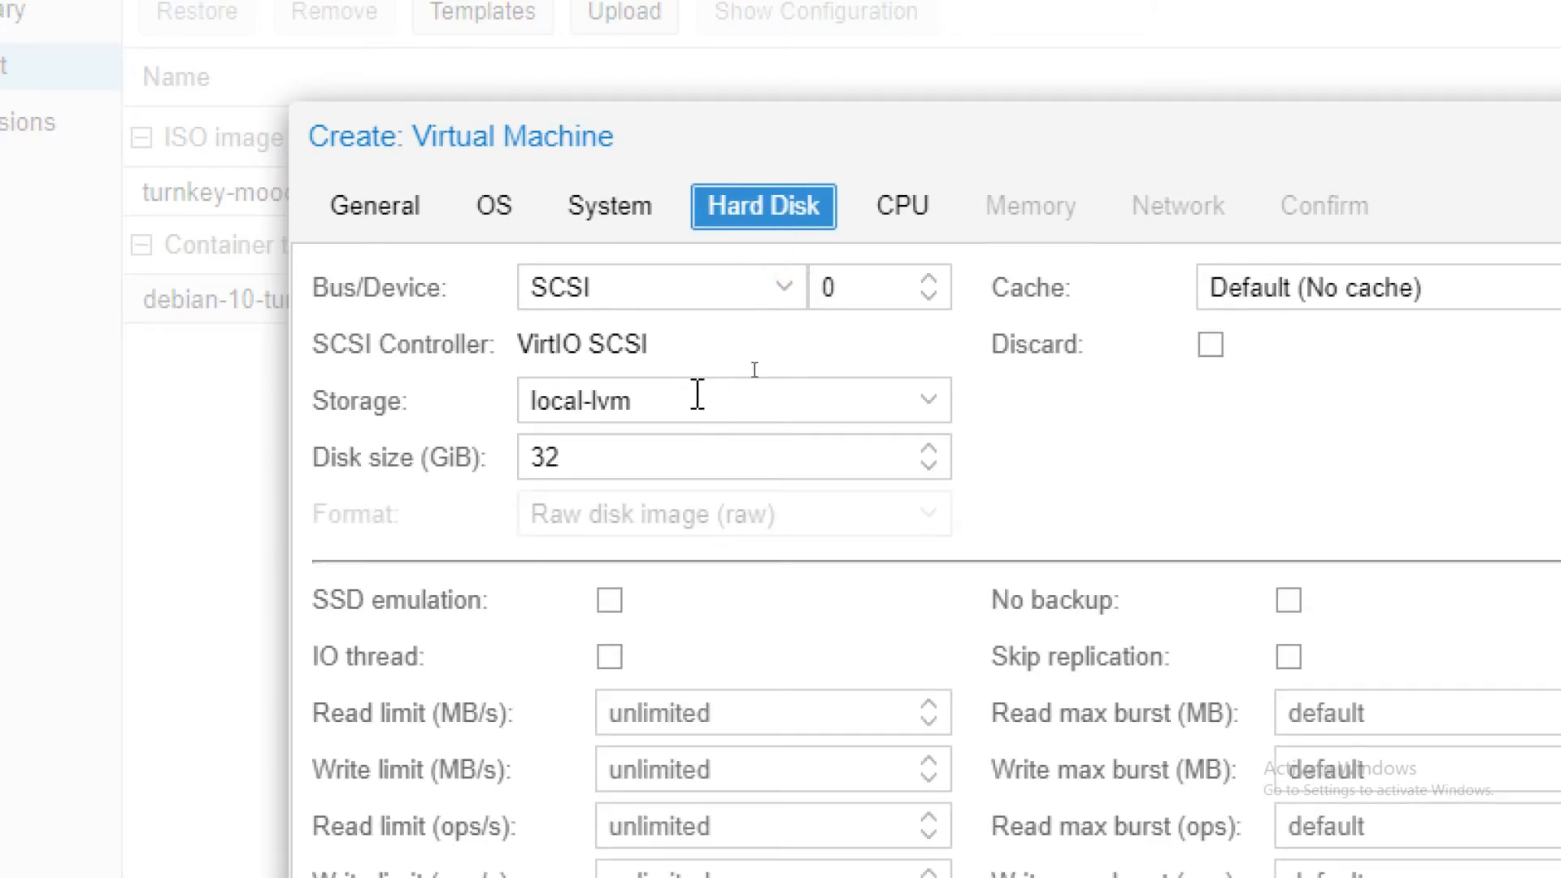
{"action": "left_click", "coordinate": [904, 224]}
{"action": "left_click", "coordinate": [1060, 220]}
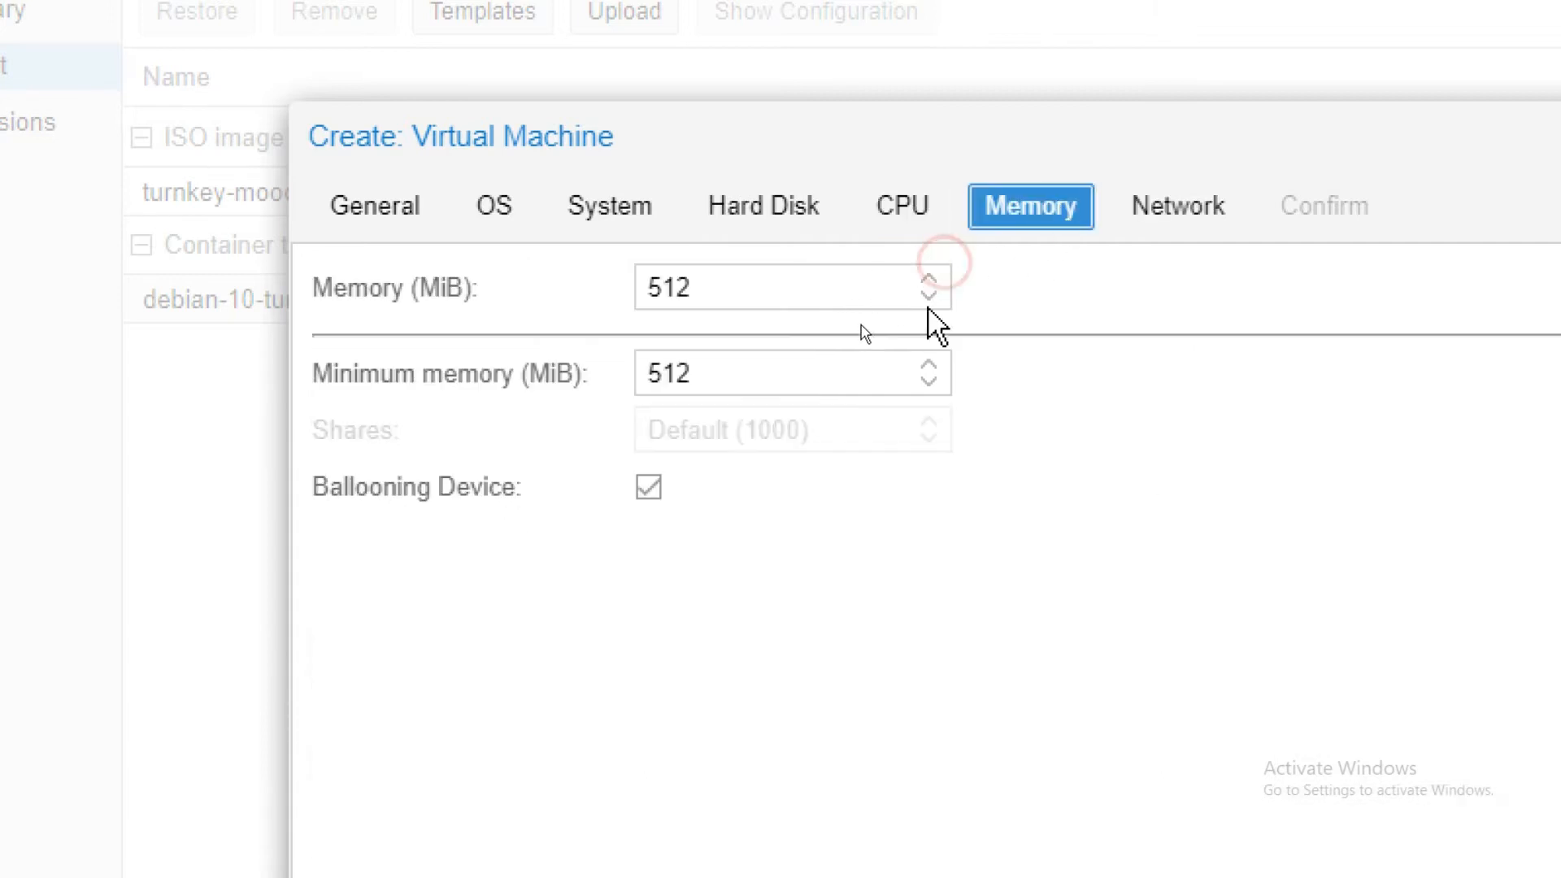
{"action": "left_click", "coordinate": [810, 307]}
{"action": "type", "text": "2048"}
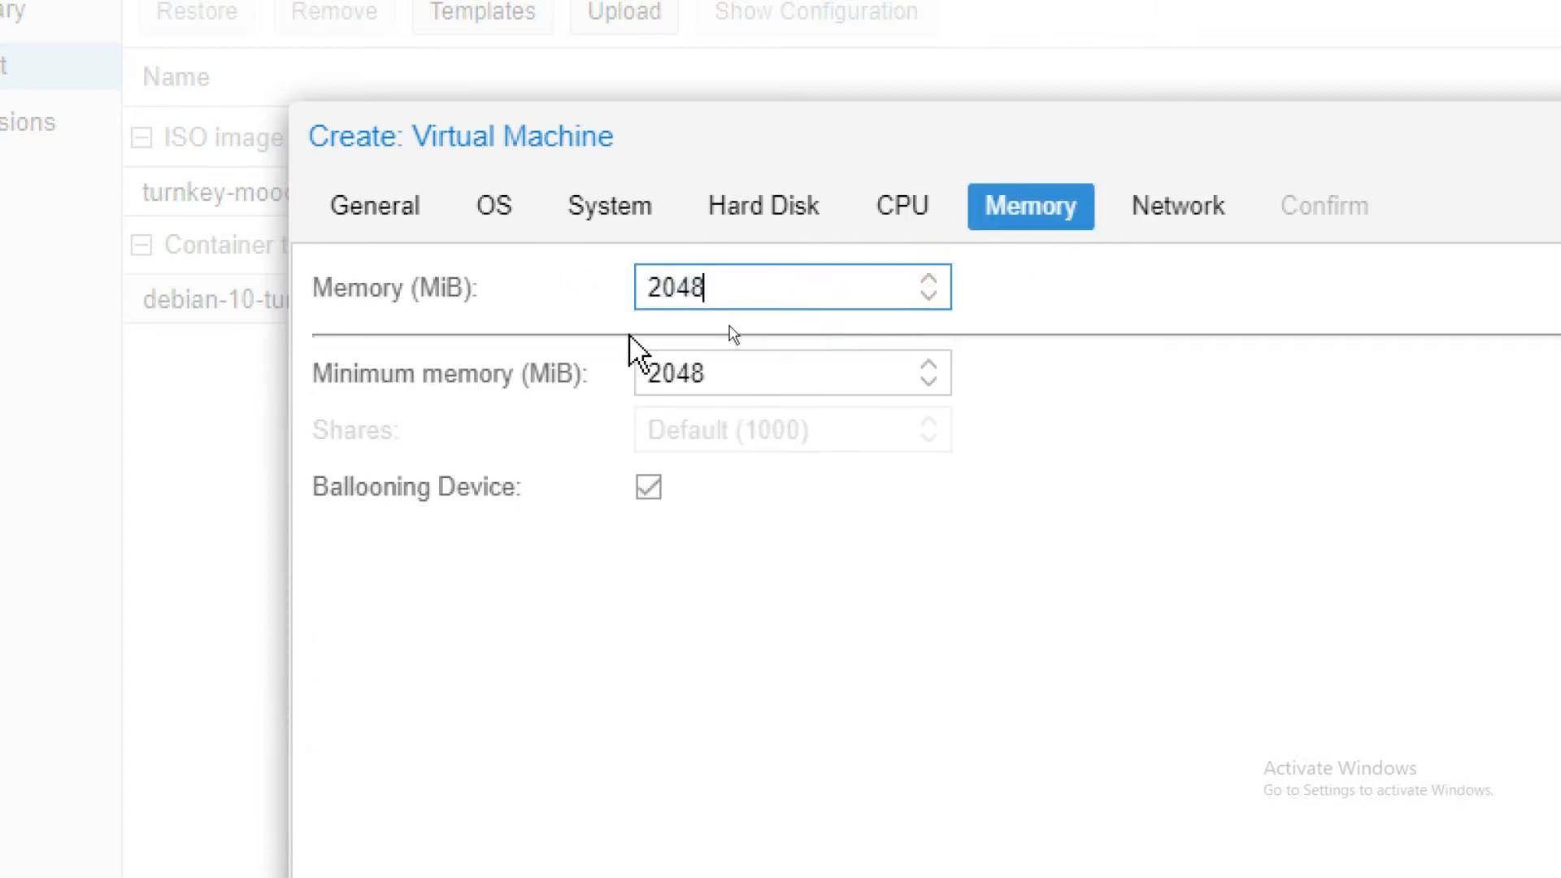
Set the network model to Intel E1000, enable start after creation, and create the VM.
{"action": "left_click", "coordinate": [1215, 214]}
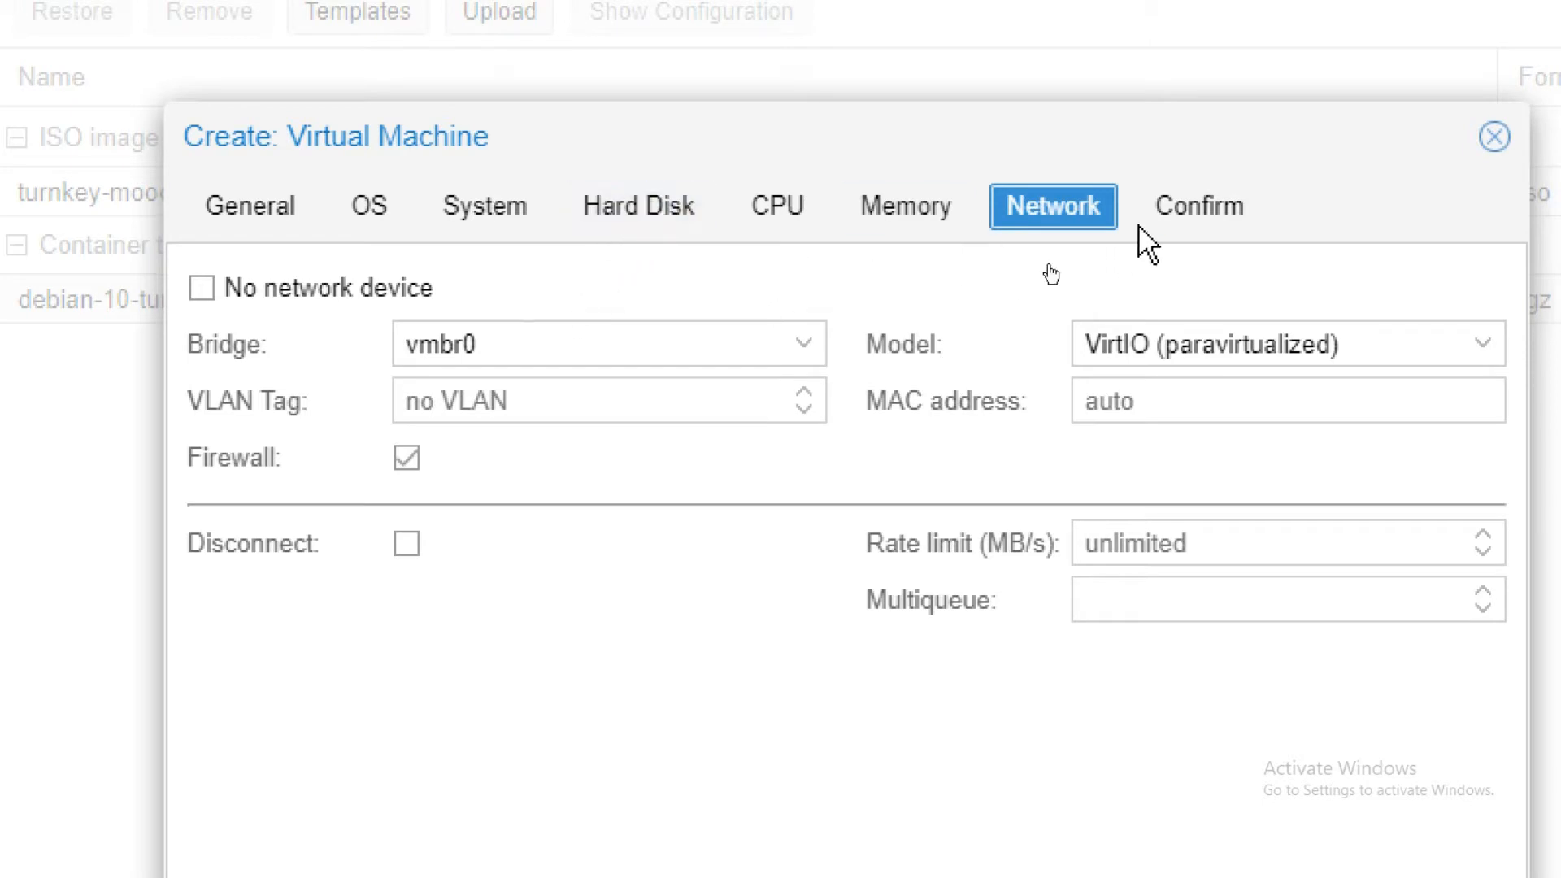
{"action": "left_click", "coordinate": [1084, 320]}
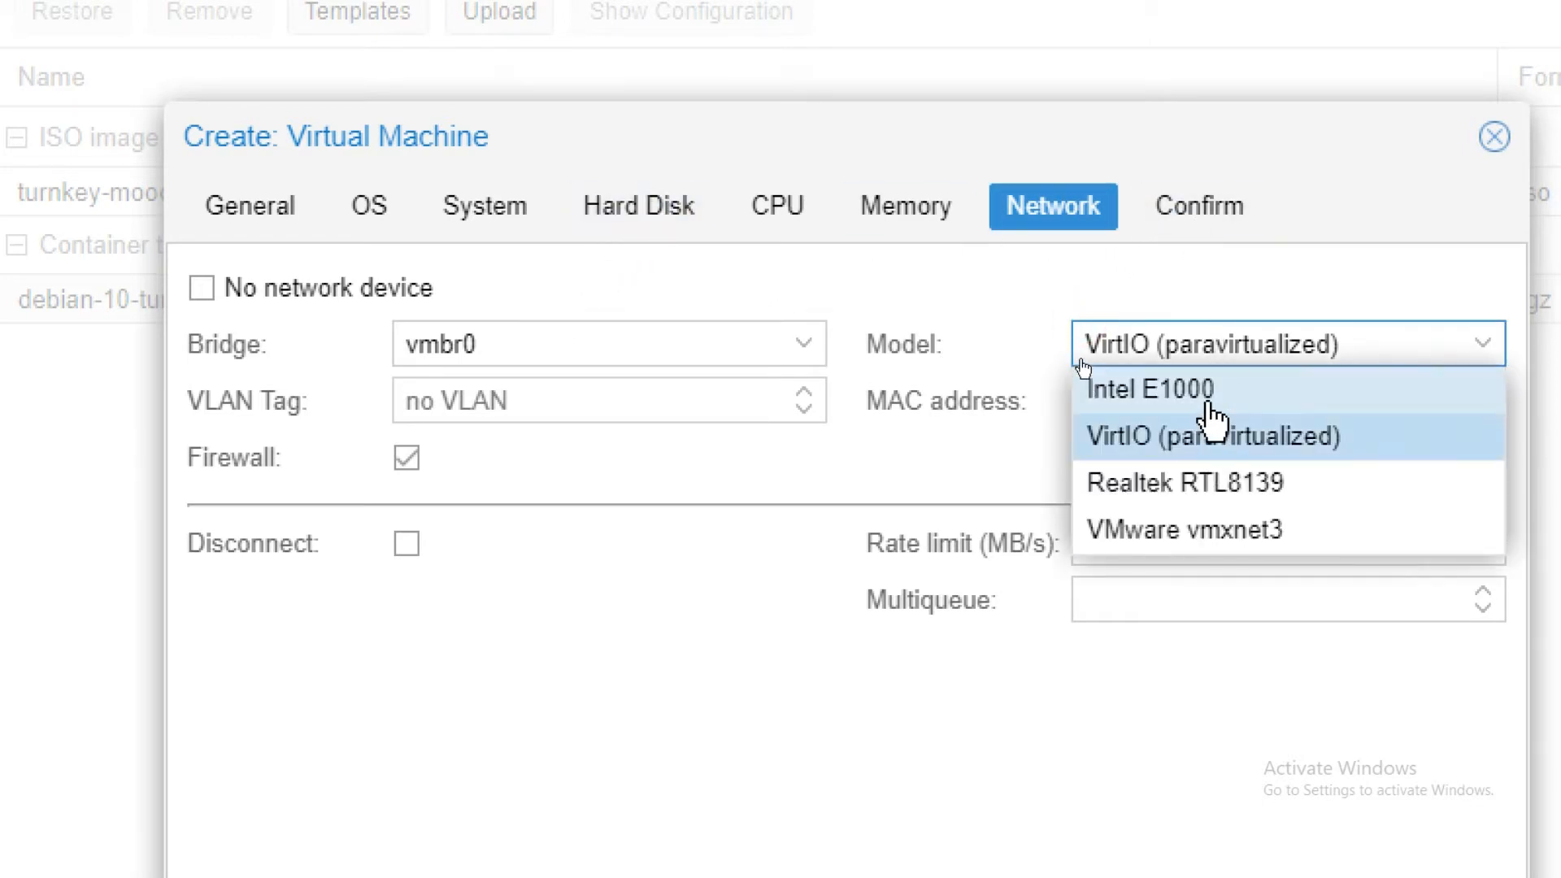
{"action": "left_click", "coordinate": [1211, 392]}
{"action": "left_click", "coordinate": [1210, 216]}
{"action": "scroll", "coordinate": [837, 781], "scroll_direction": "down", "scroll_amount": 5}
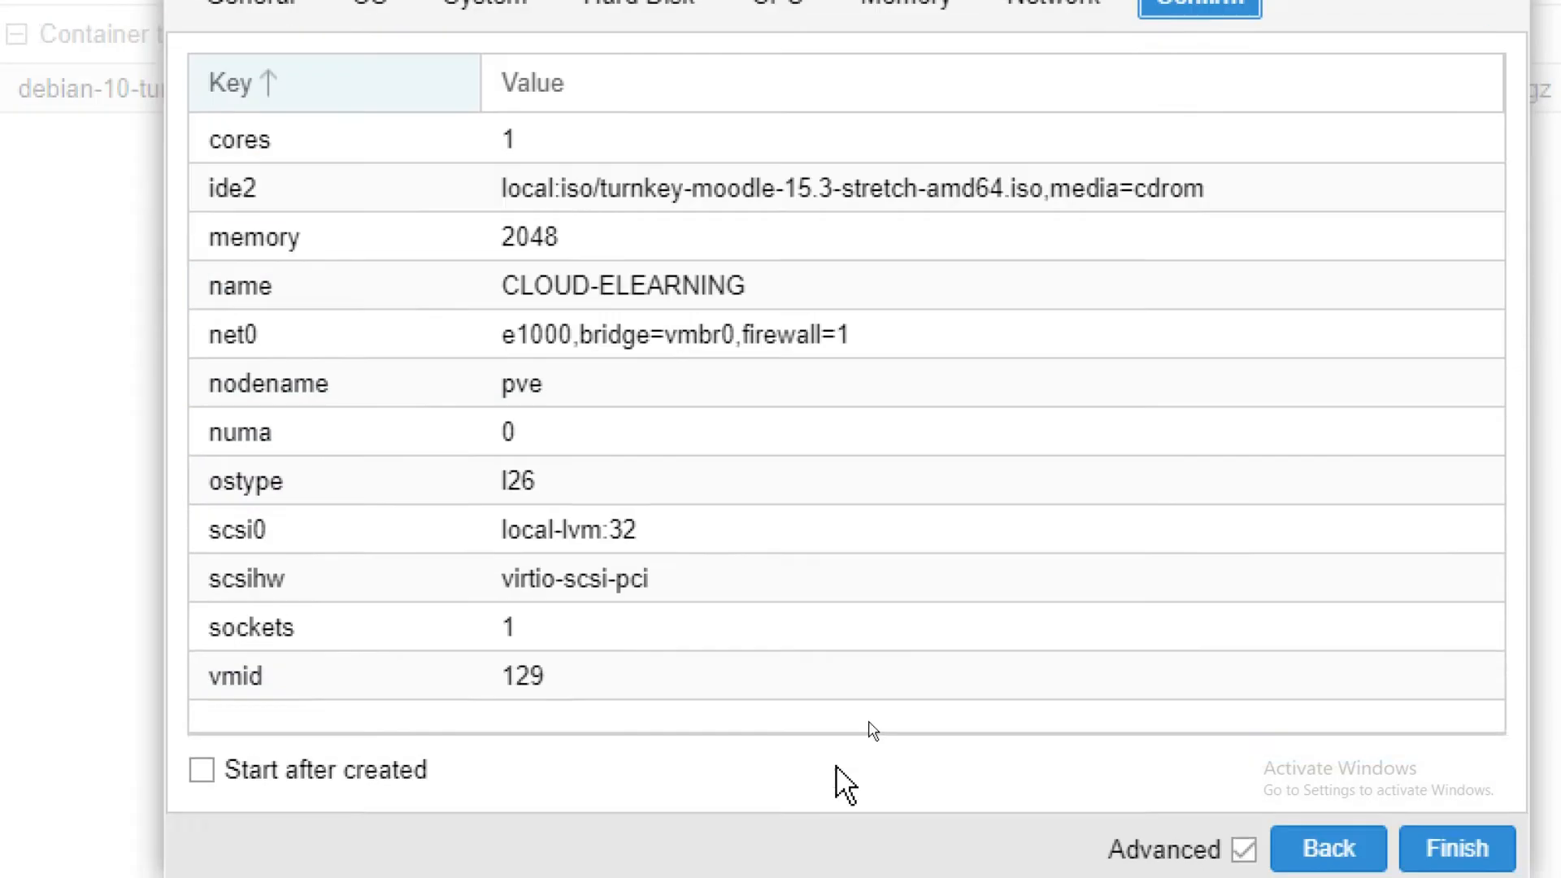
{"action": "left_click", "coordinate": [278, 536]}
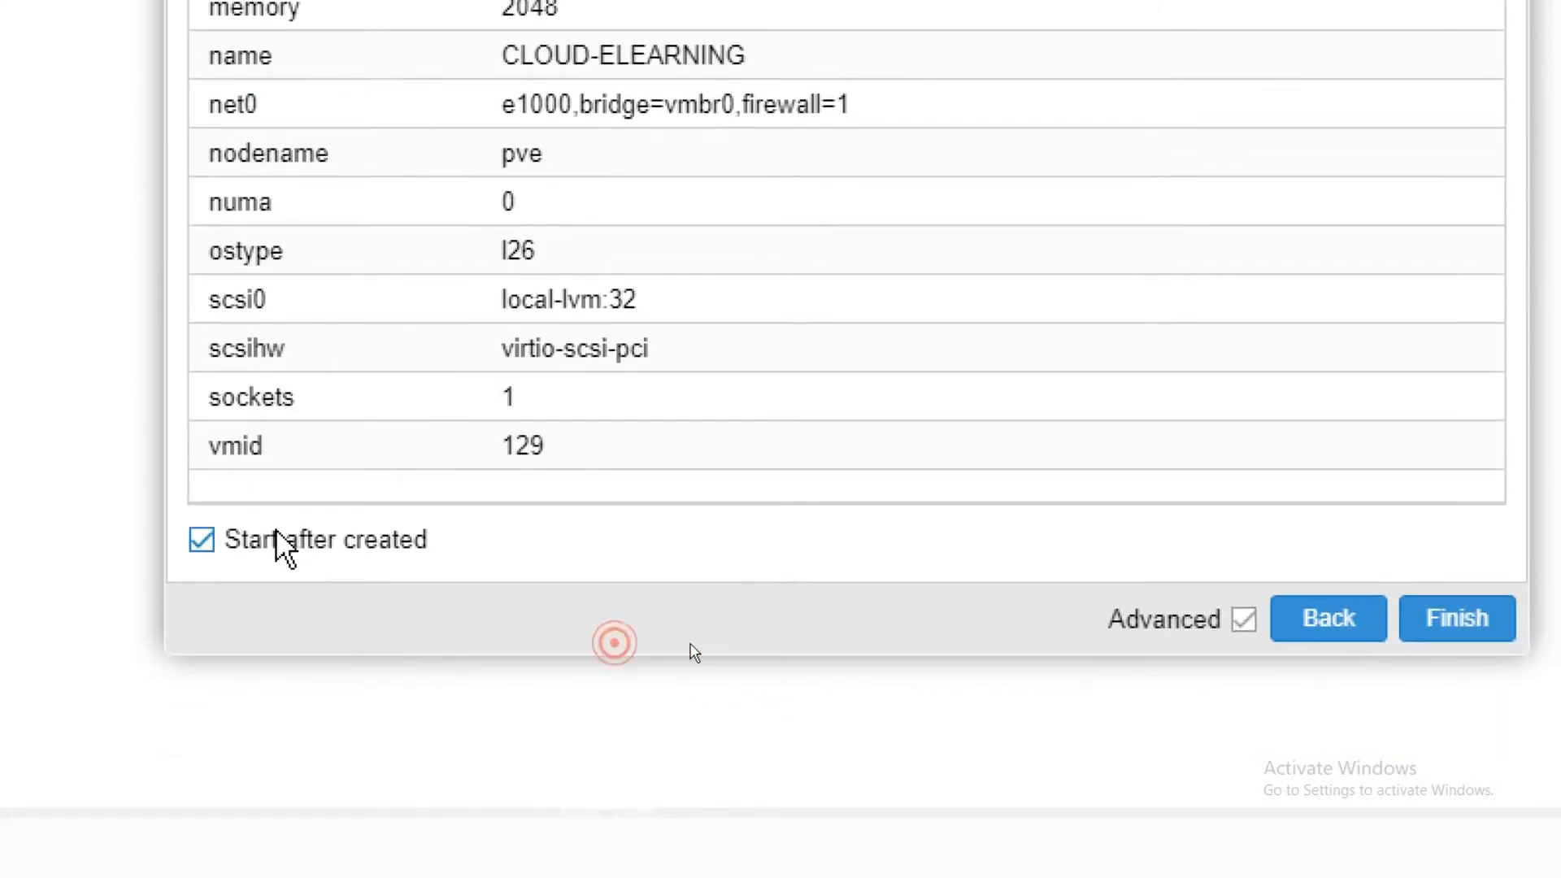
{"action": "left_click", "coordinate": [1373, 622]}
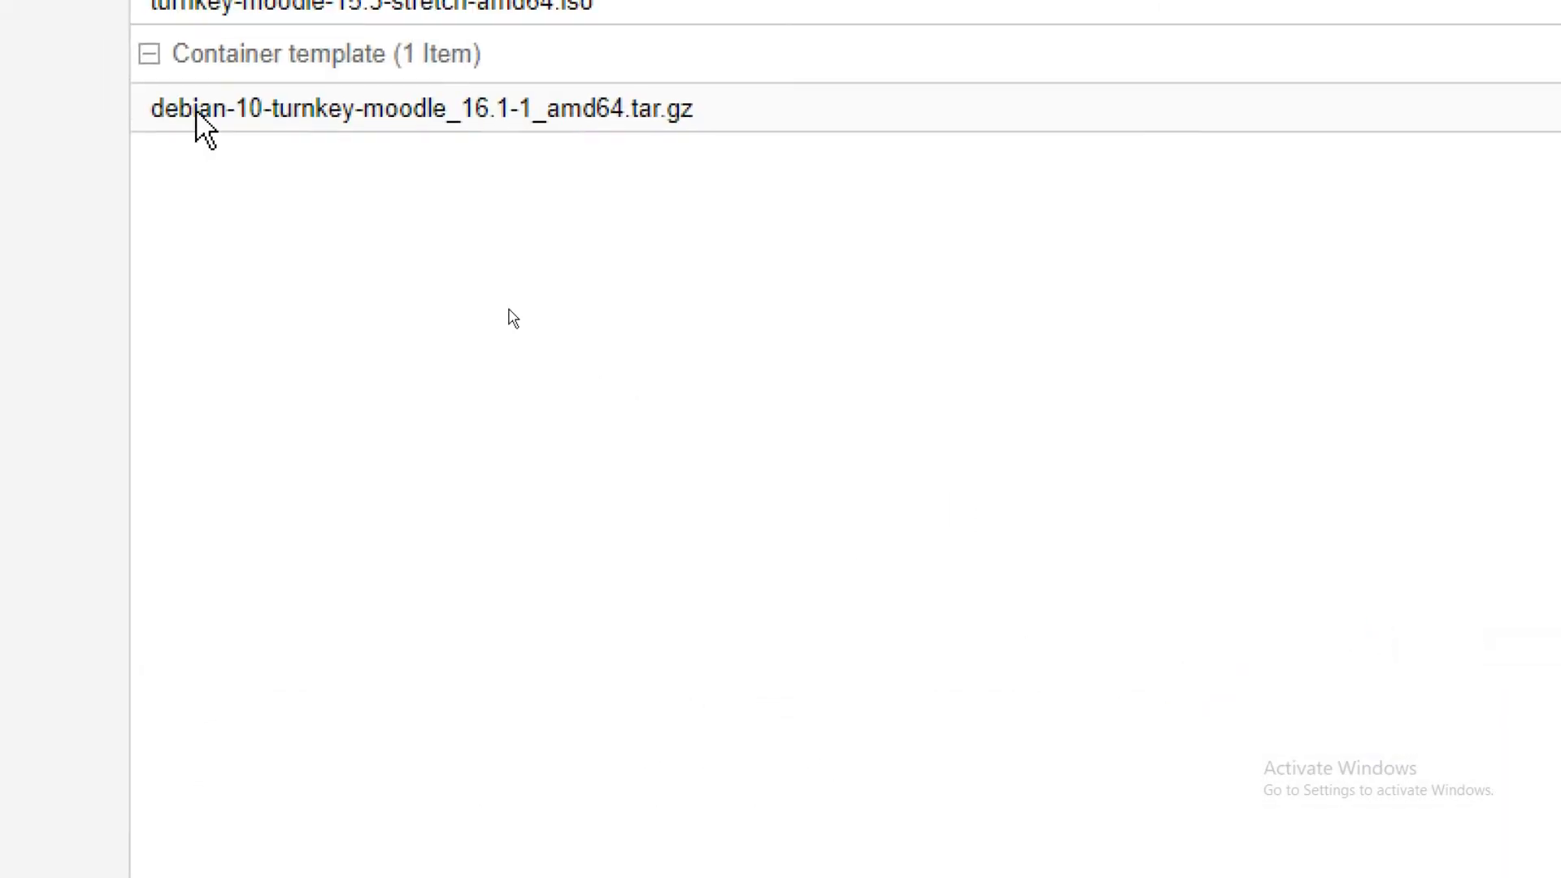
Open the noVNC console of VM 129 CLOUD-ELEARNING and centre it on screen.
{"action": "scroll", "coordinate": [622, 128], "scroll_direction": "up", "scroll_amount": 4}
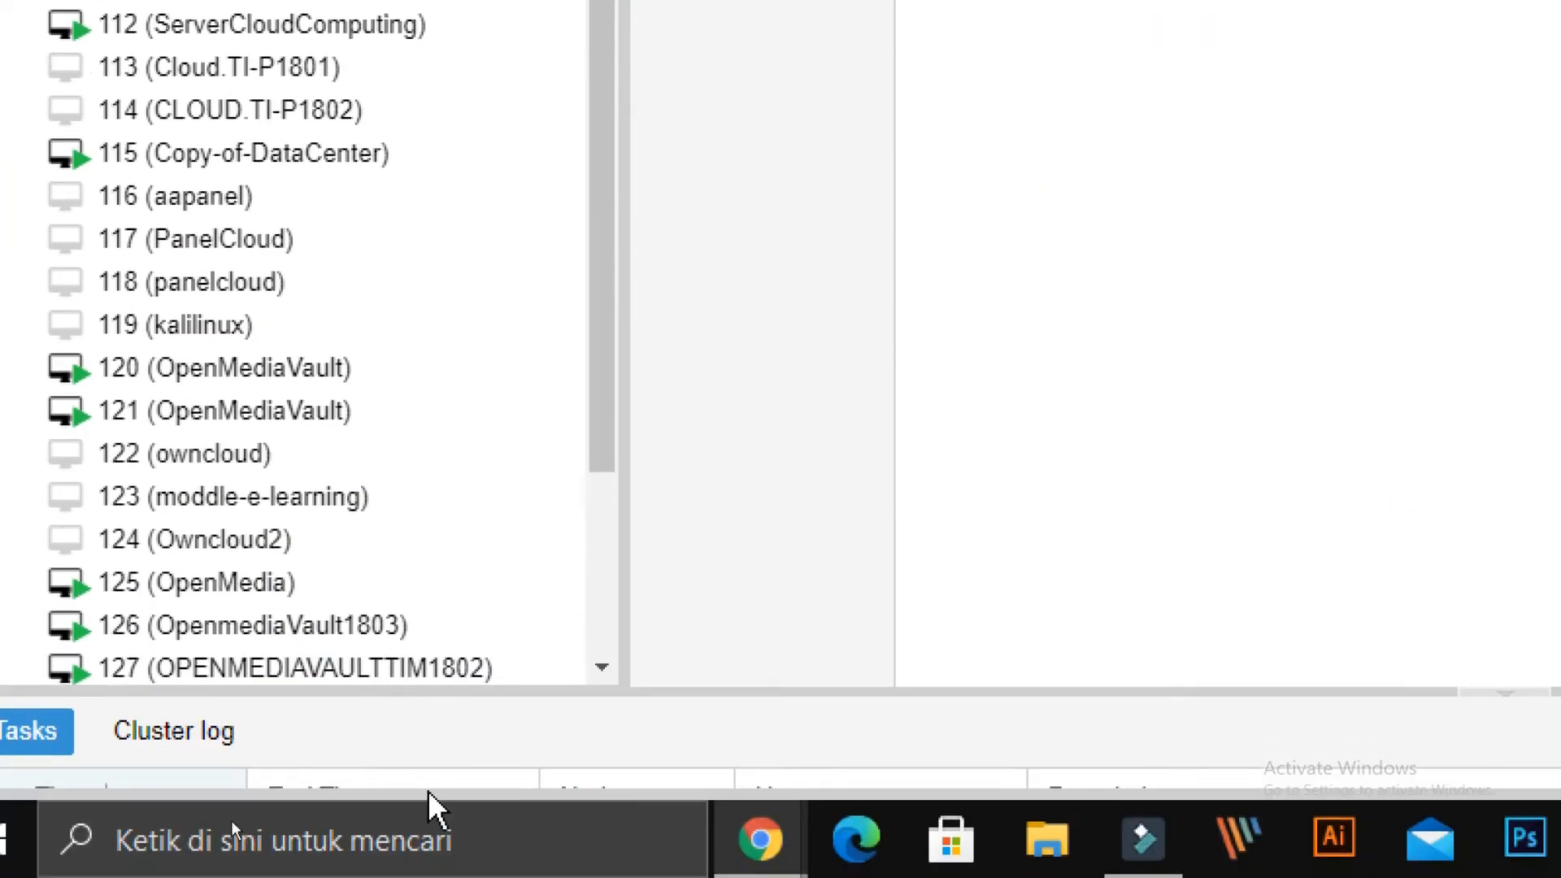
{"action": "left_click_drag", "start_coordinate": [618, 258], "coordinate": [593, 586]}
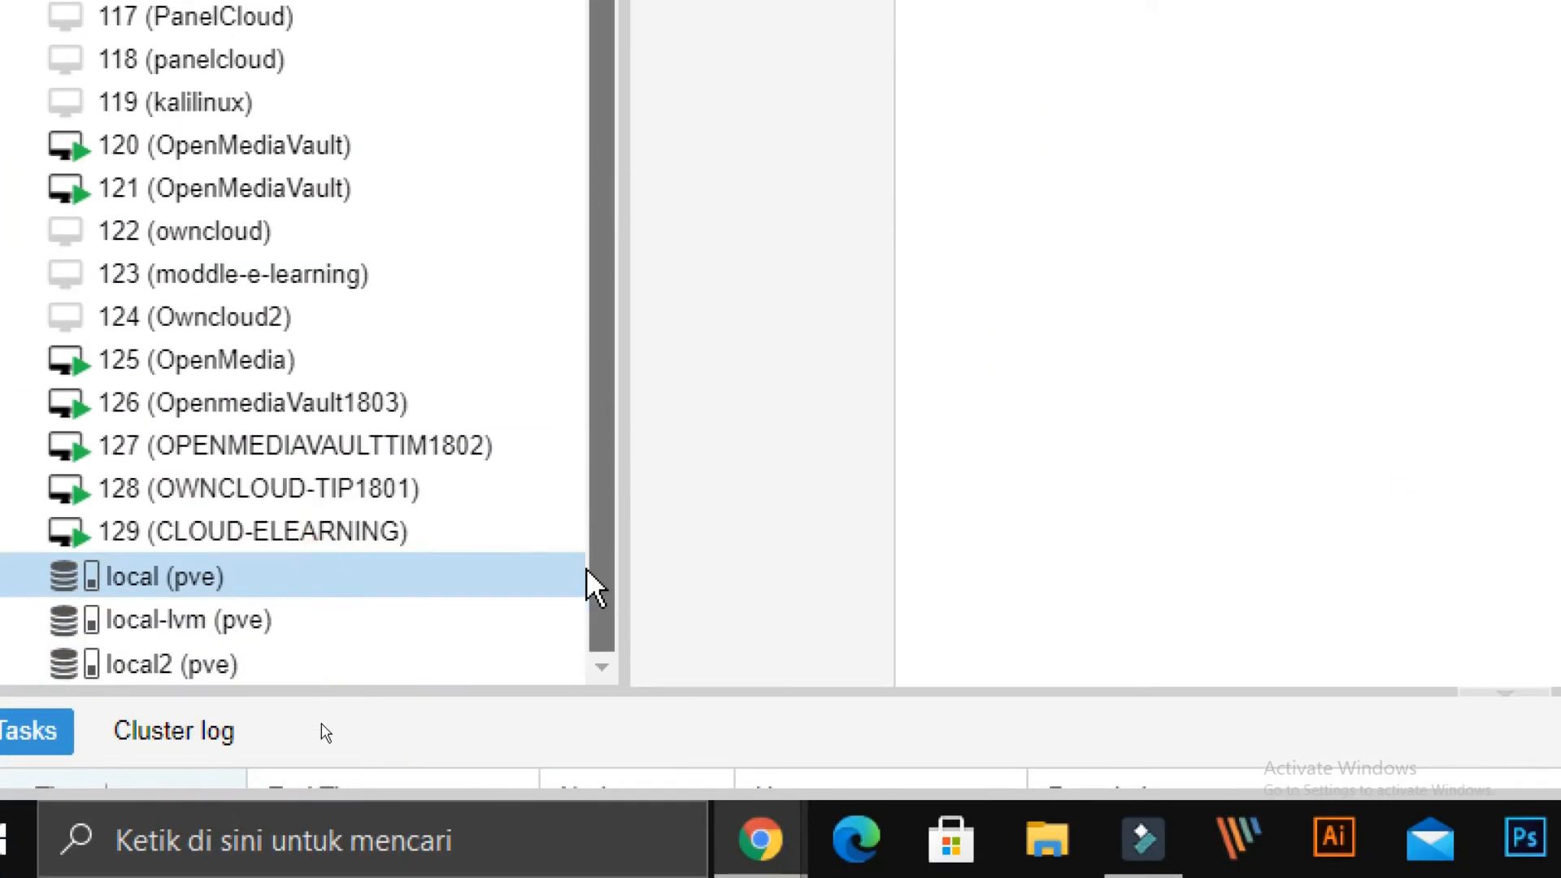
{"action": "double_click", "coordinate": [273, 543]}
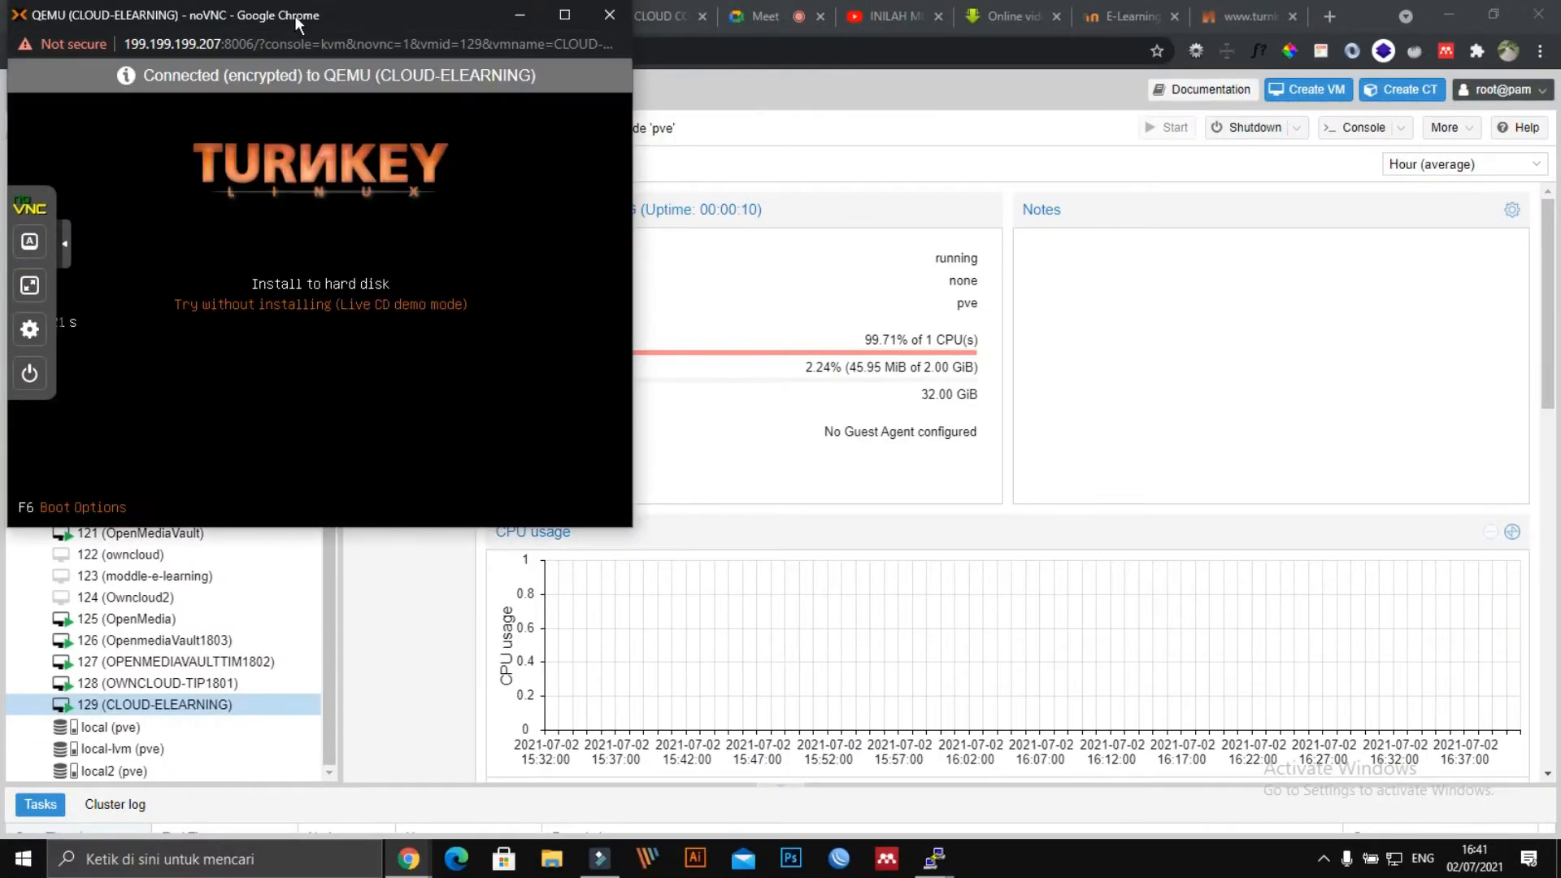
{"action": "left_click_drag", "start_coordinate": [294, 16], "coordinate": [777, 109]}
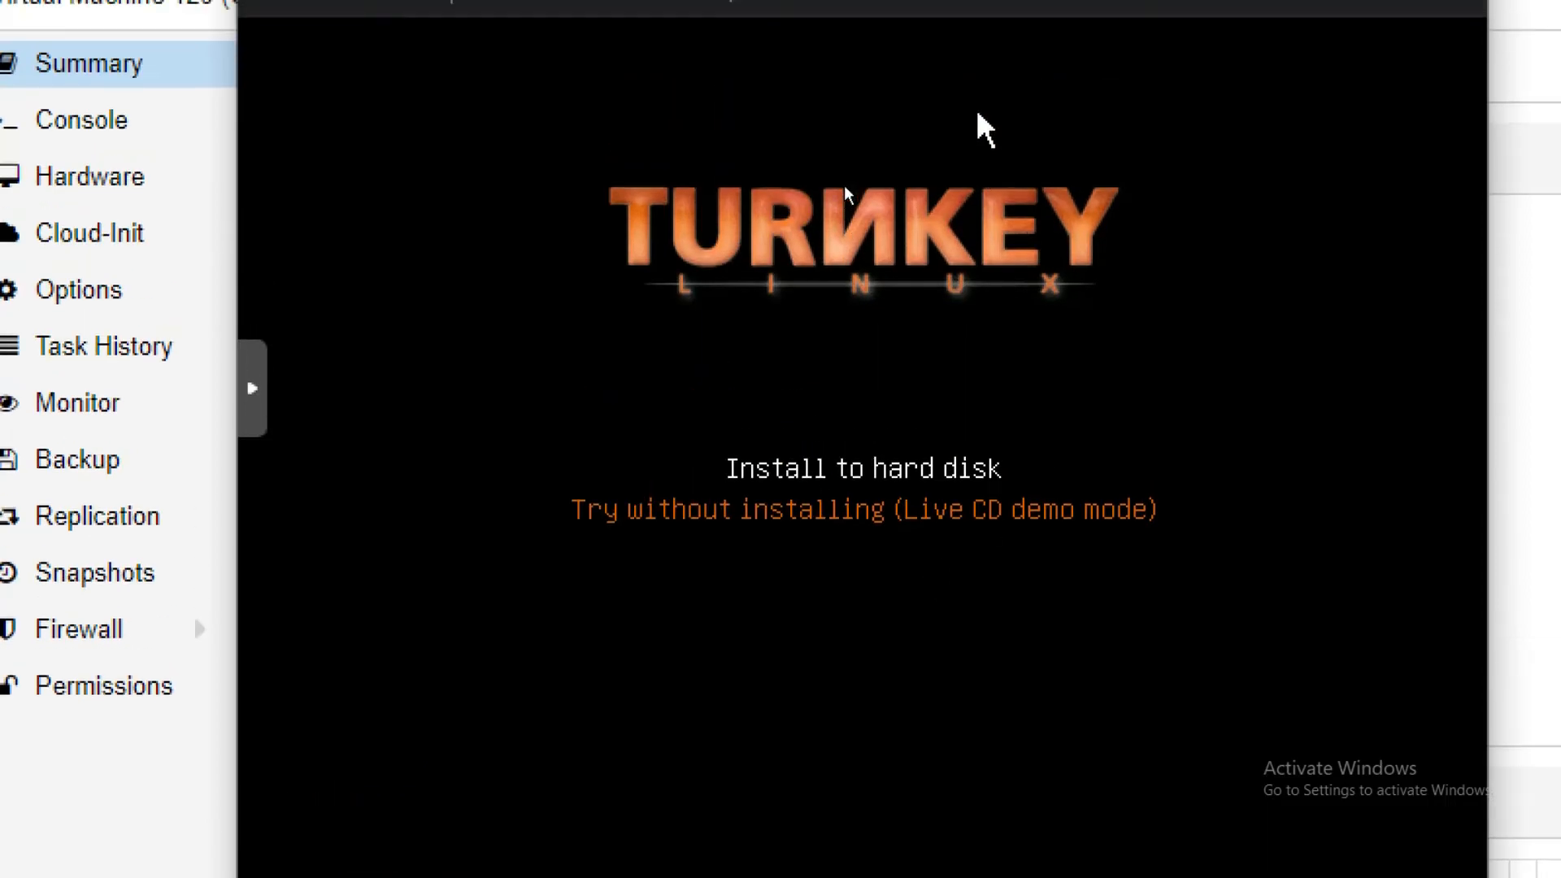
Choose Install to hard disk at the TurnKey Linux boot menu.
{"action": "key", "text": "Return"}
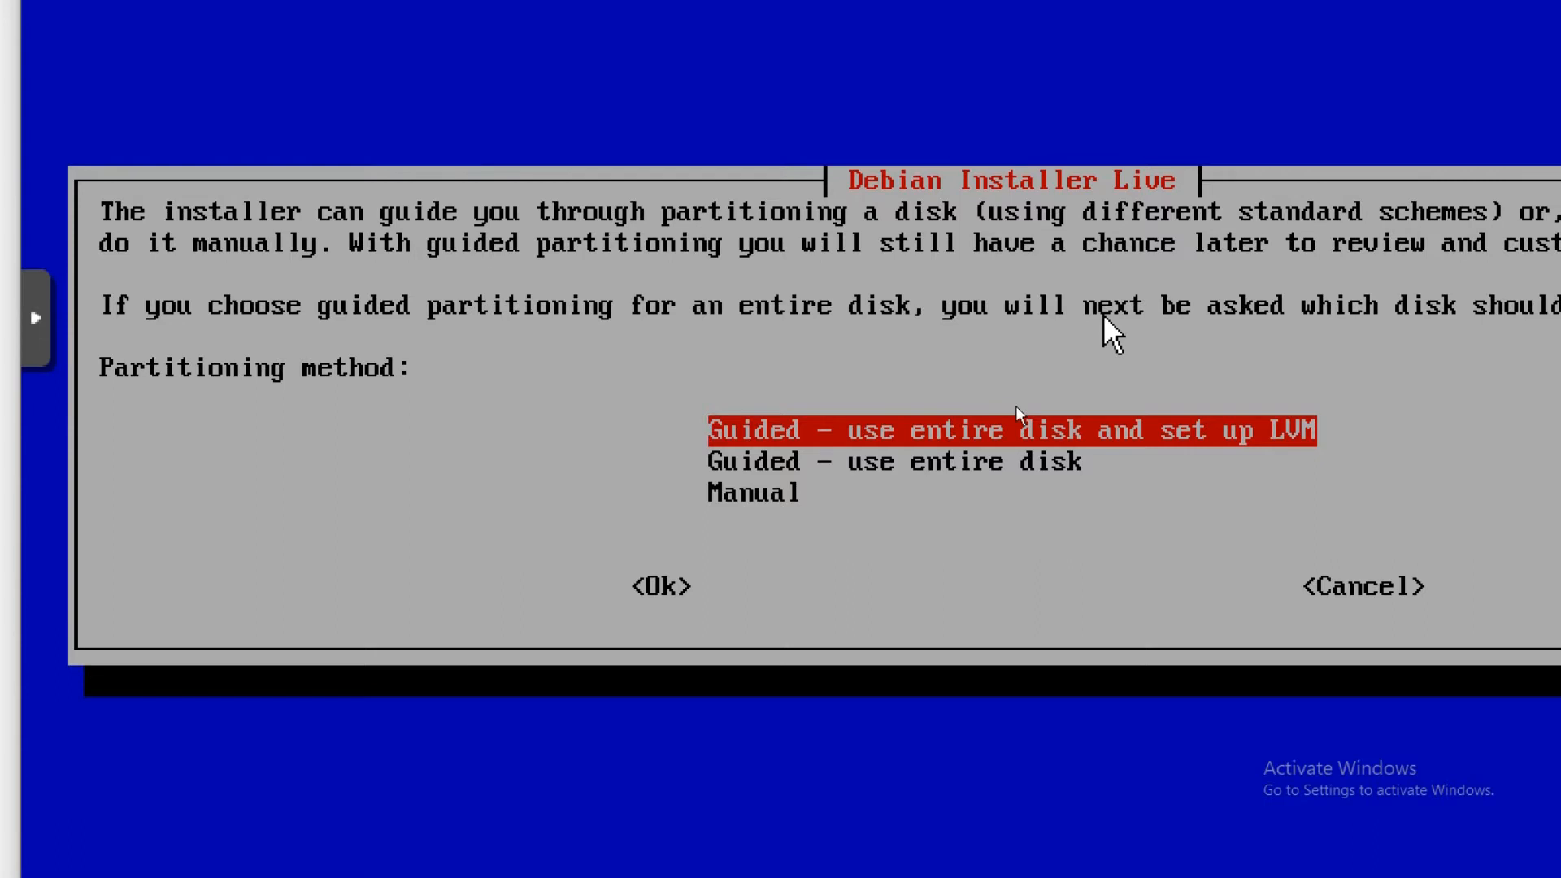
Pick guided whole-disk partitioning without LVM and write the changes to disk.
{"action": "key", "text": "Down"}
{"action": "key", "text": "Return"}
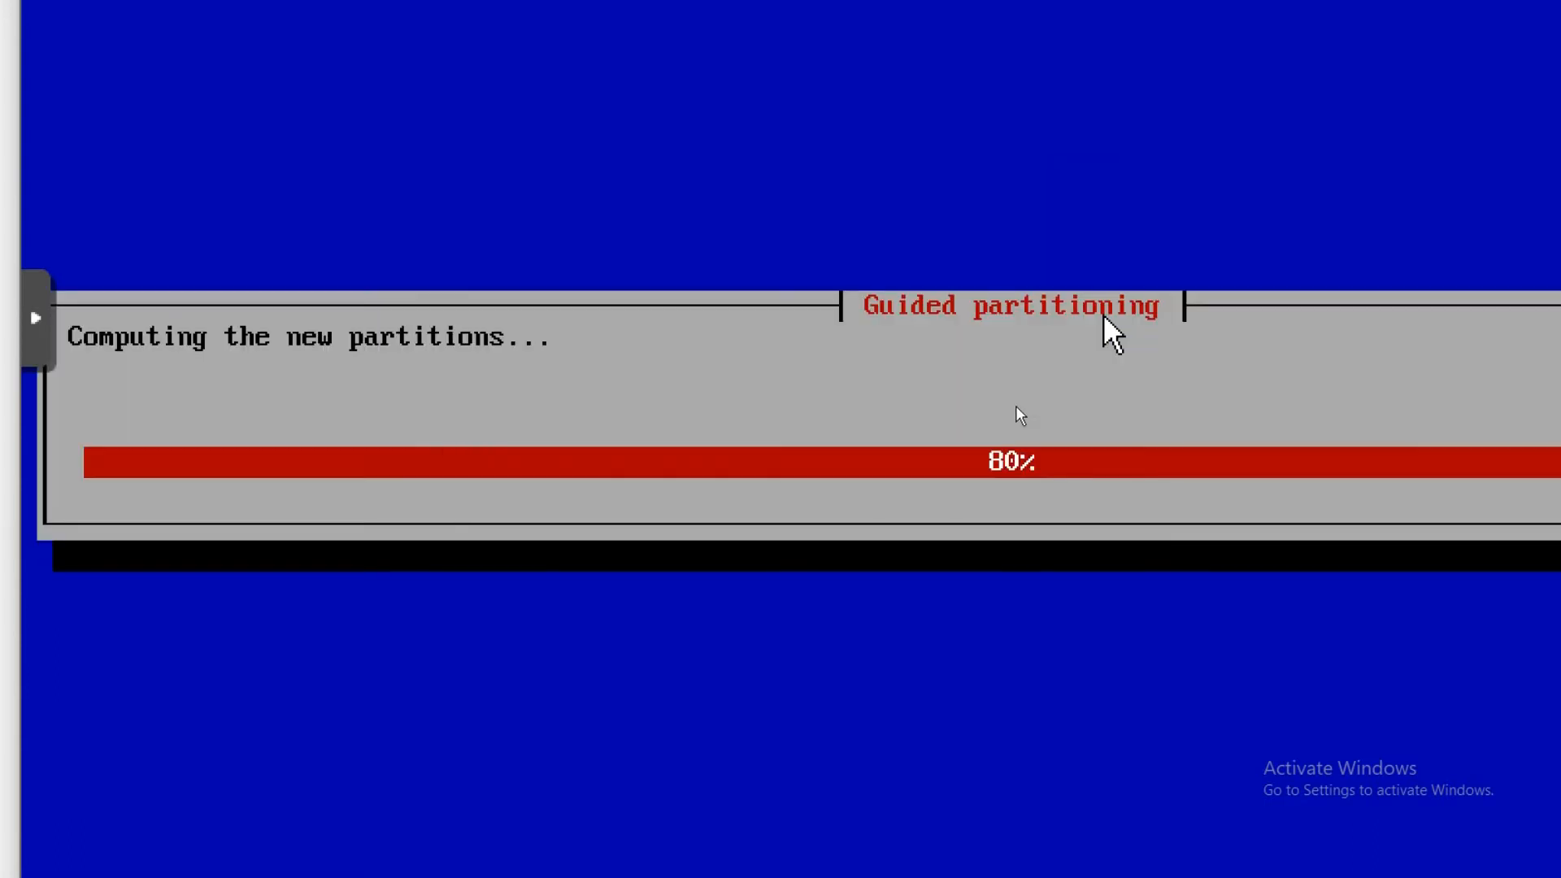
{"action": "key", "text": "Left"}
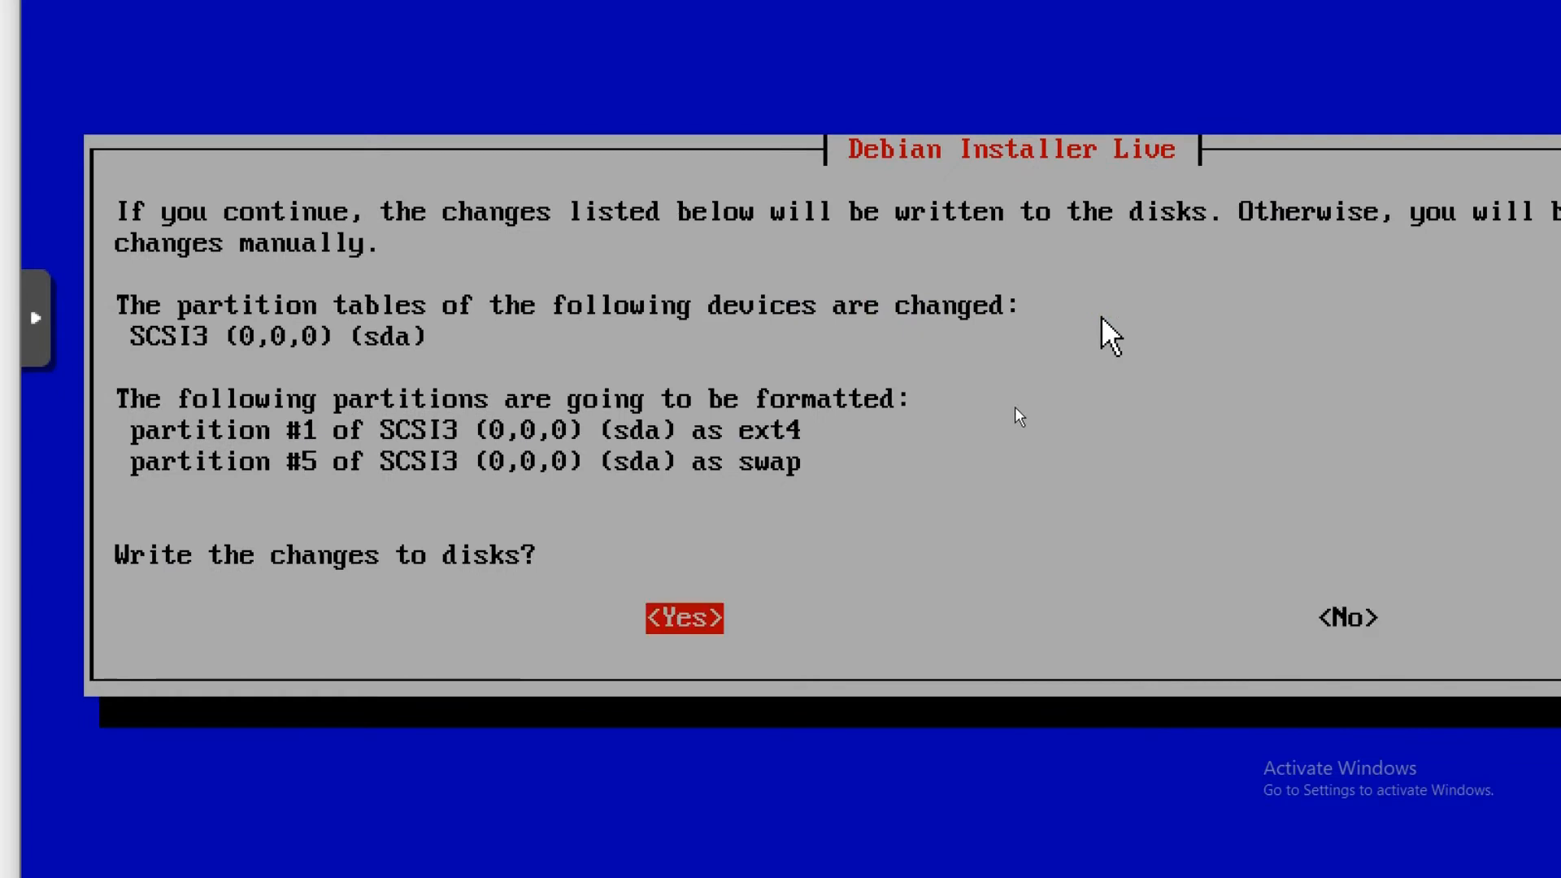
{"action": "key", "text": "Return"}
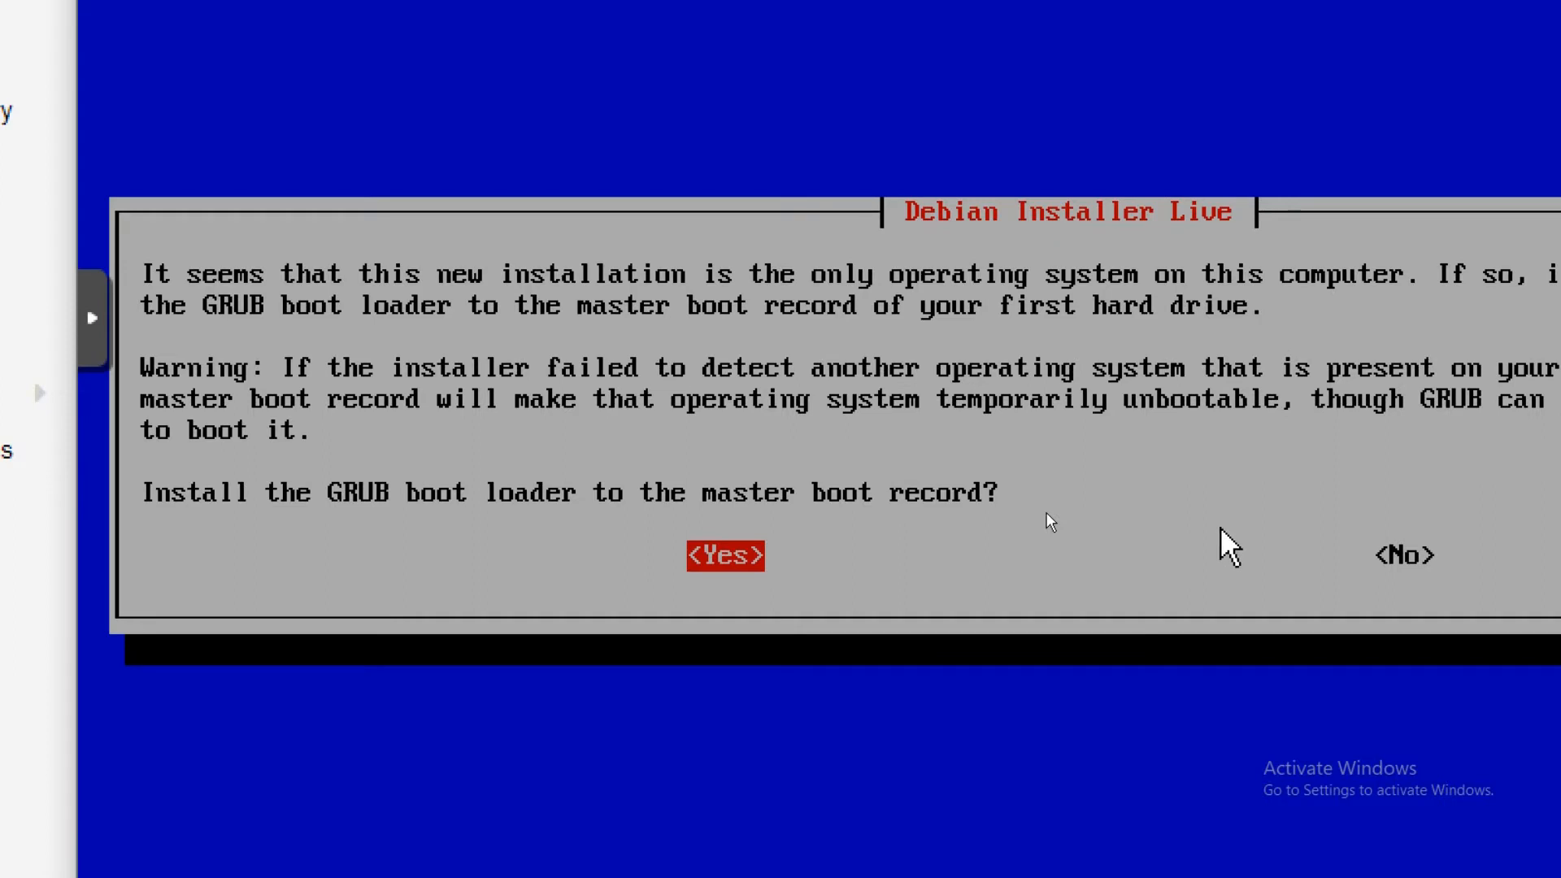
Install GRUB to the master boot record and restart into the new system.
{"action": "key", "text": "Return"}
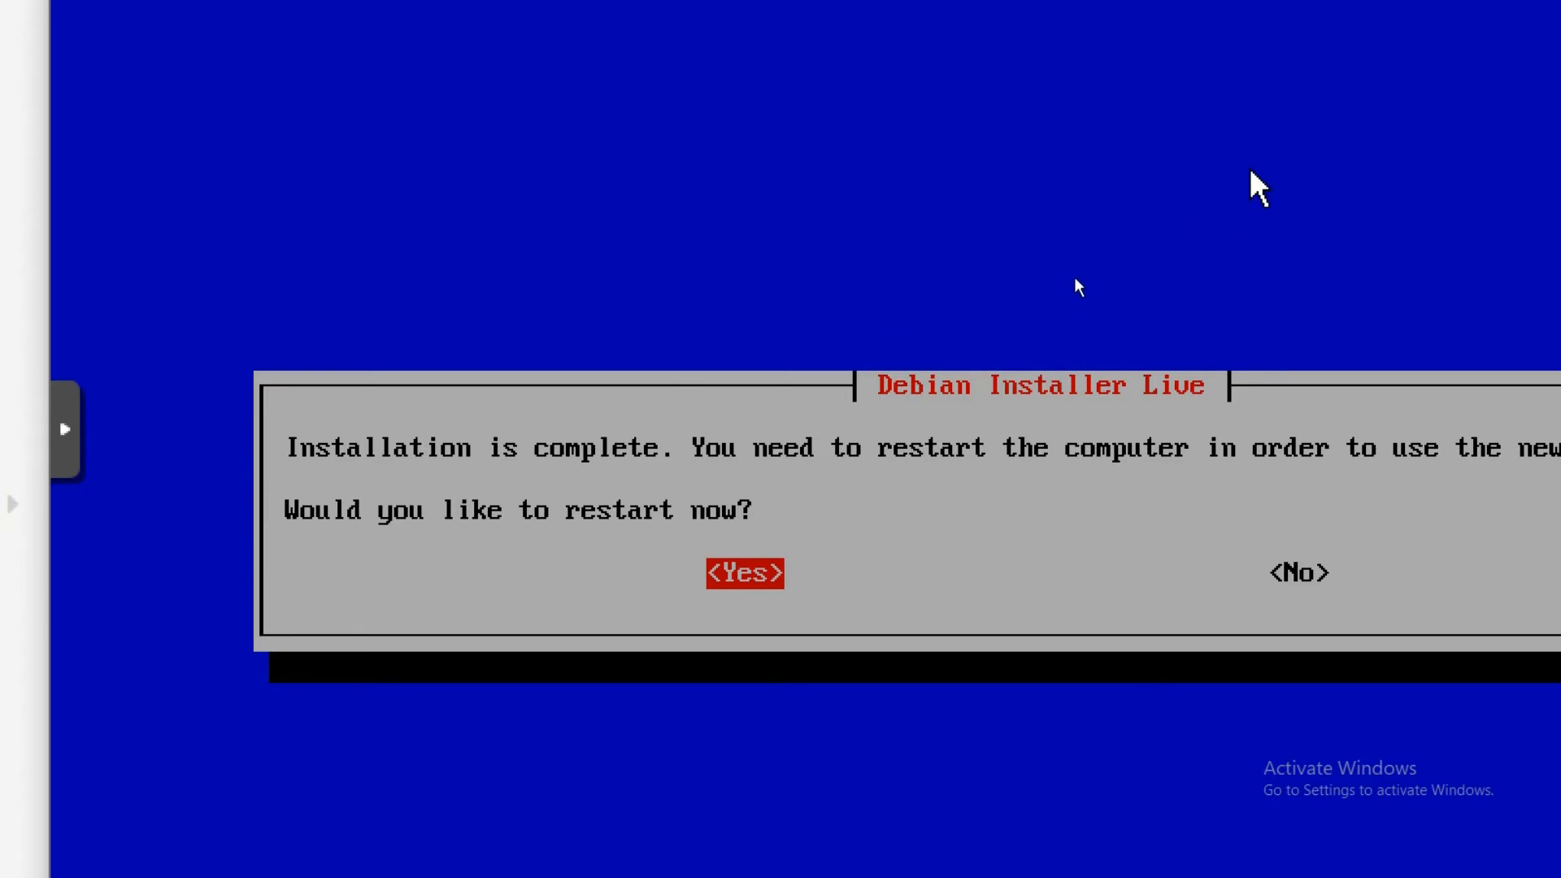
{"action": "key", "text": "Return"}
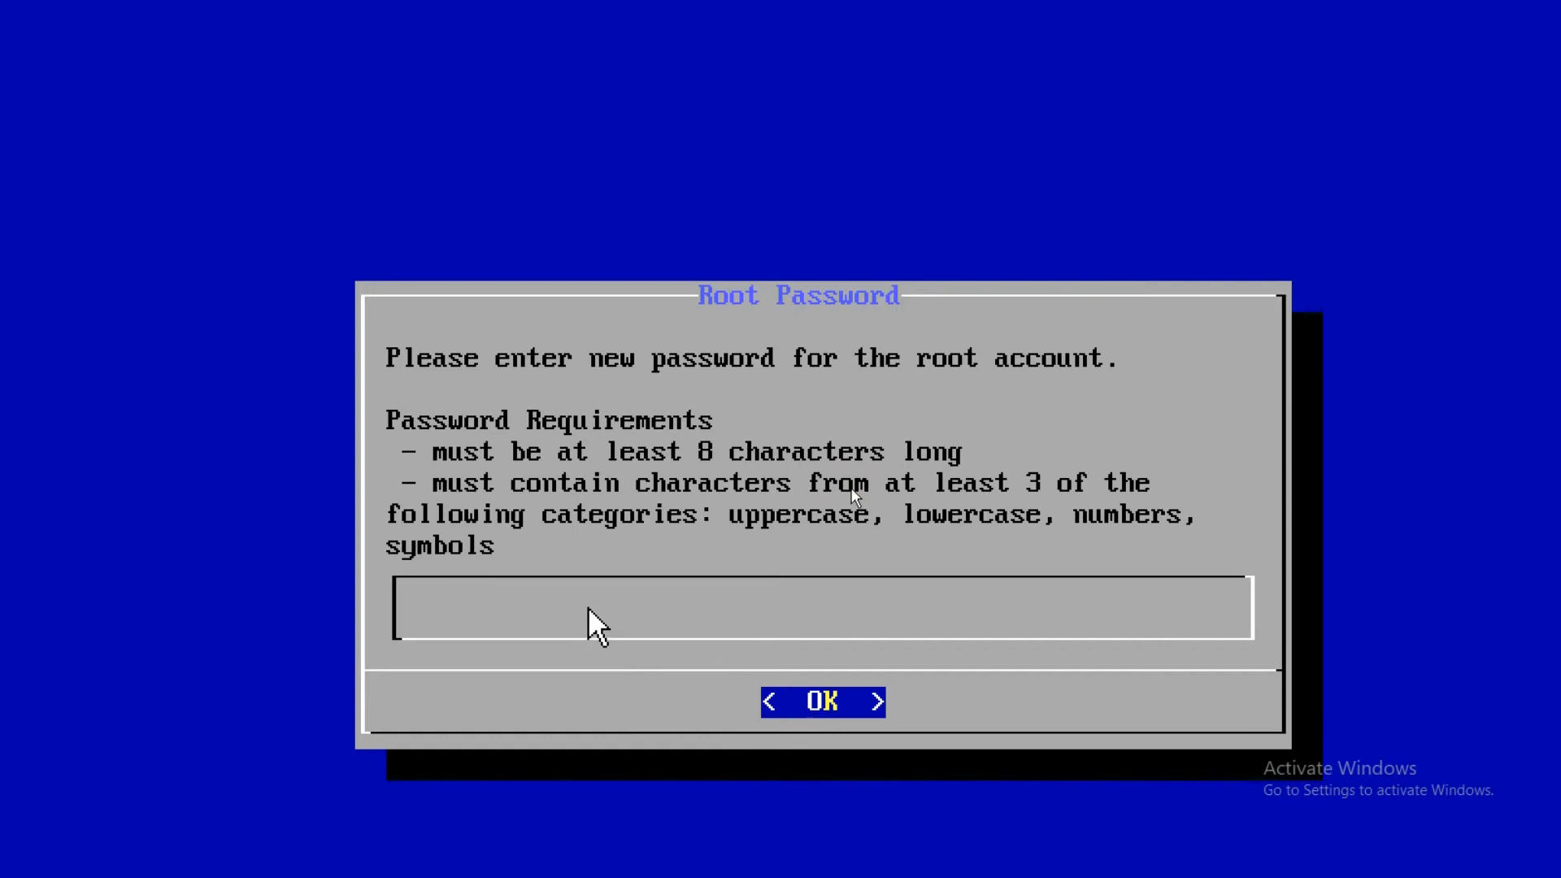
Enter and confirm the root password, retrying after the mismatch error.
{"action": "type", "text": "********"}
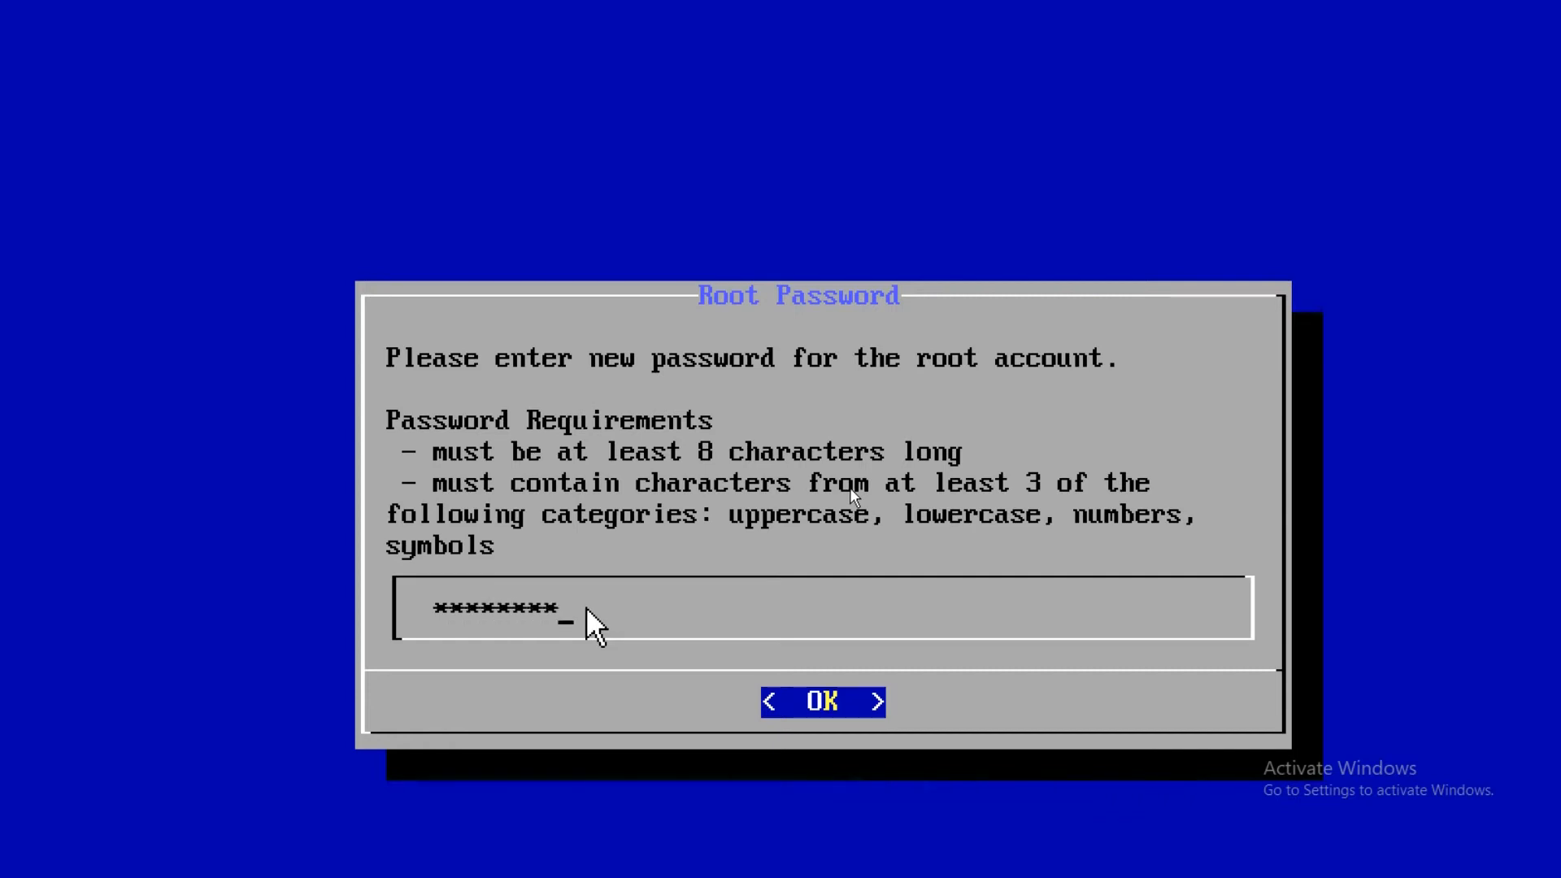
{"action": "type", "text": "****"}
{"action": "key", "text": "Return"}
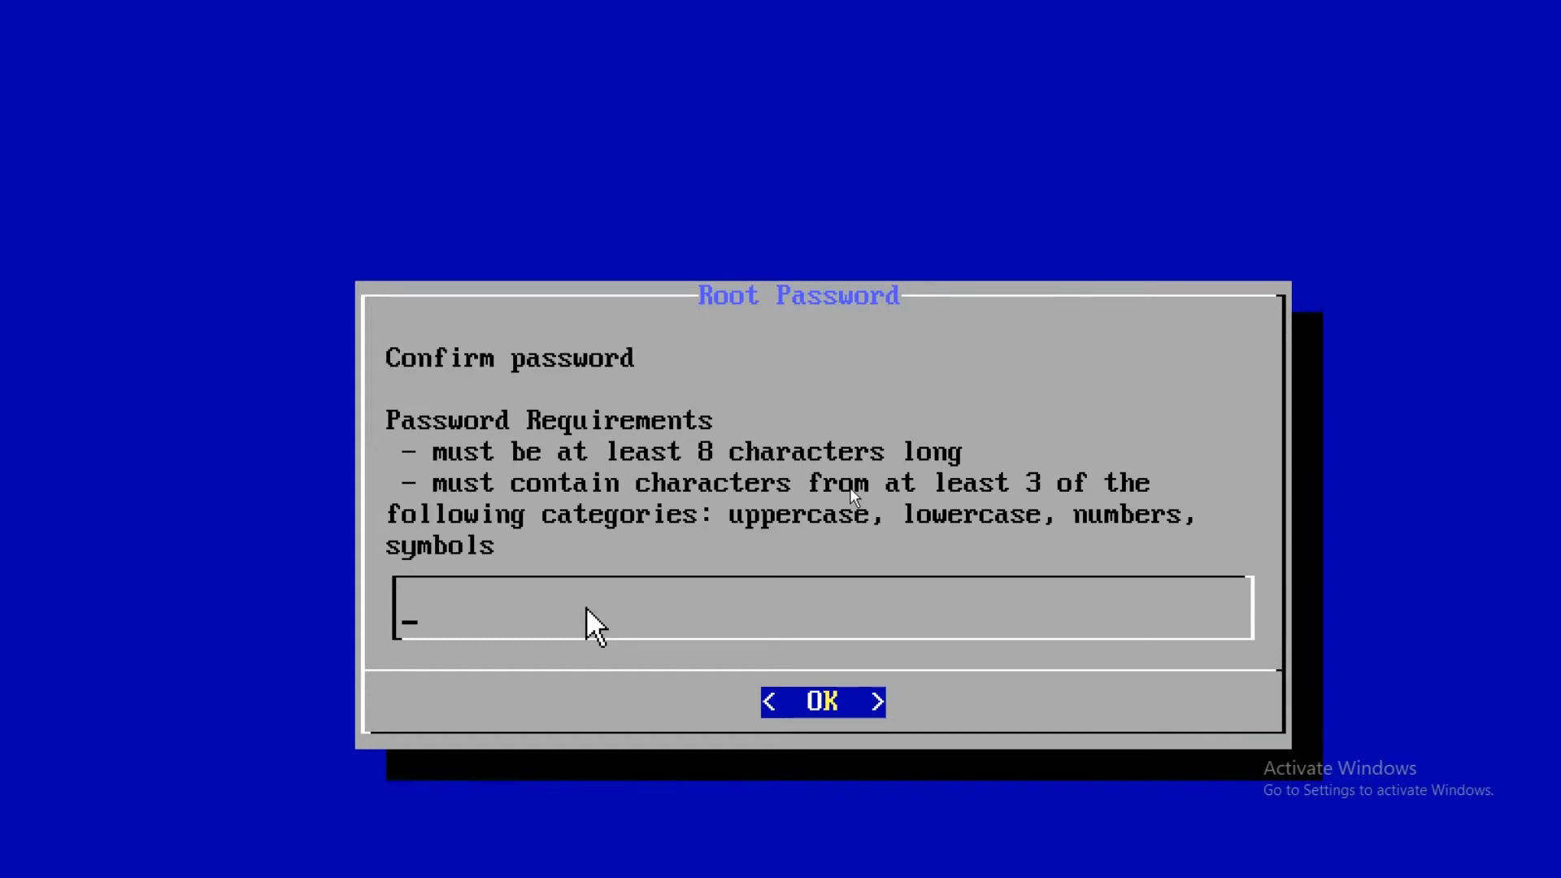
{"action": "type", "text": "************"}
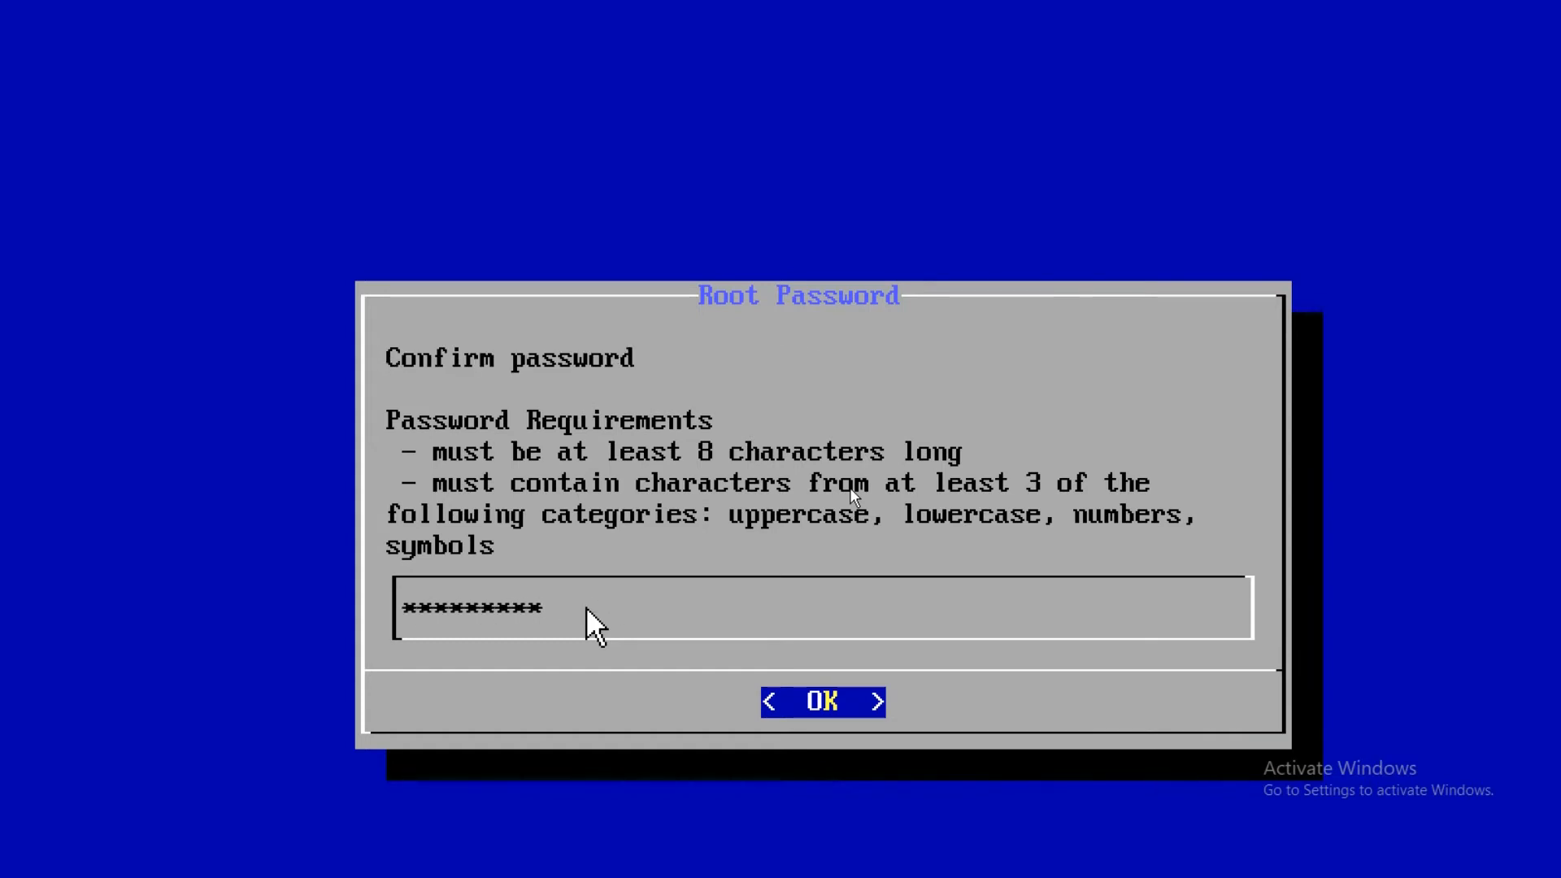
{"action": "key", "text": "Return"}
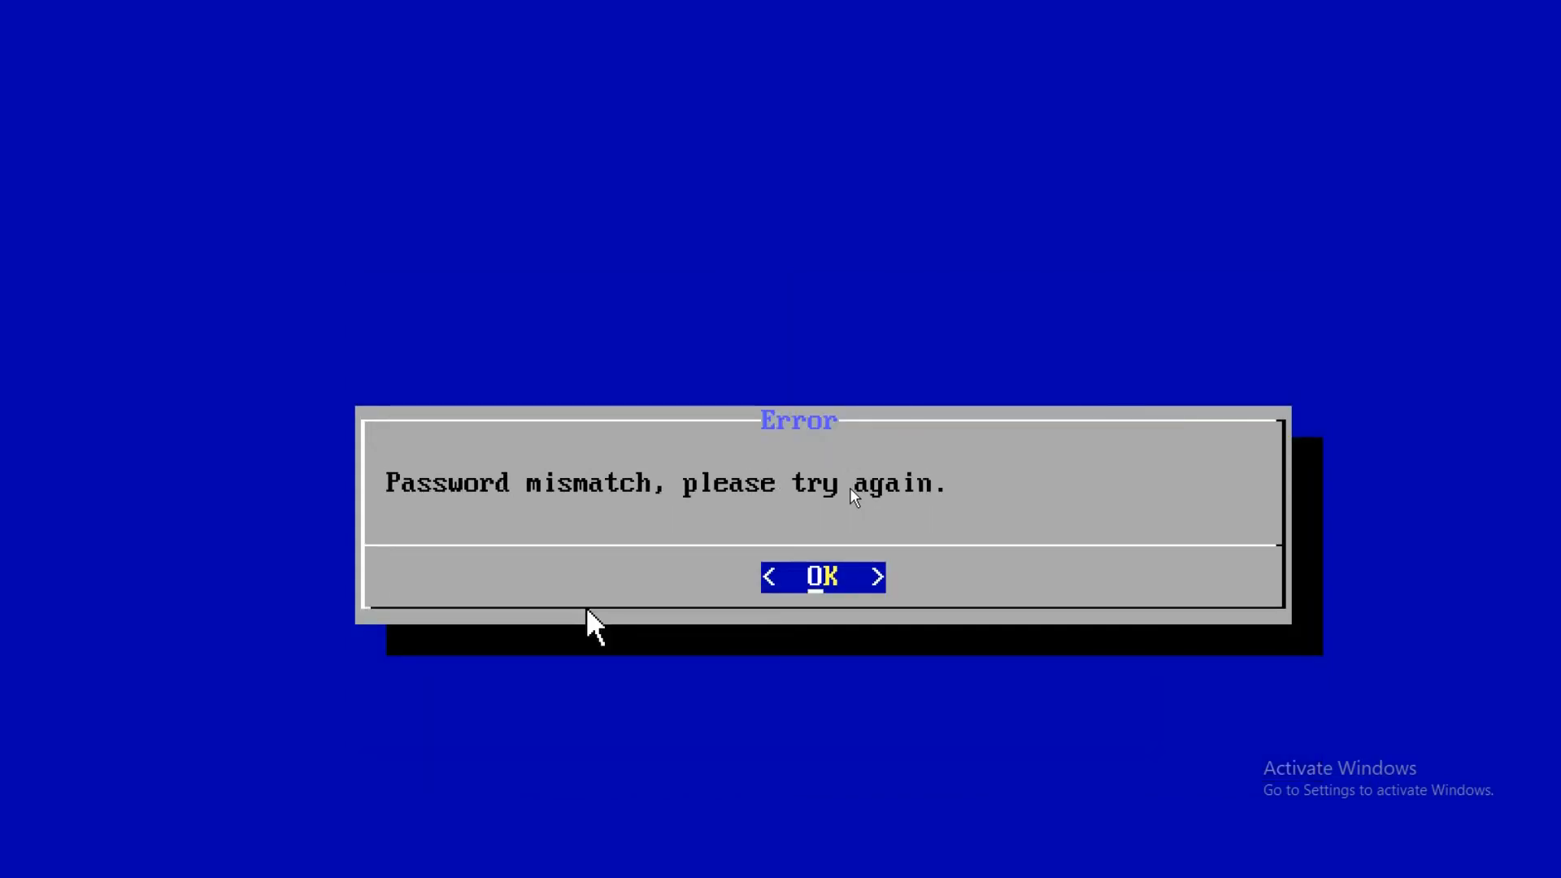
{"action": "key", "text": "Return"}
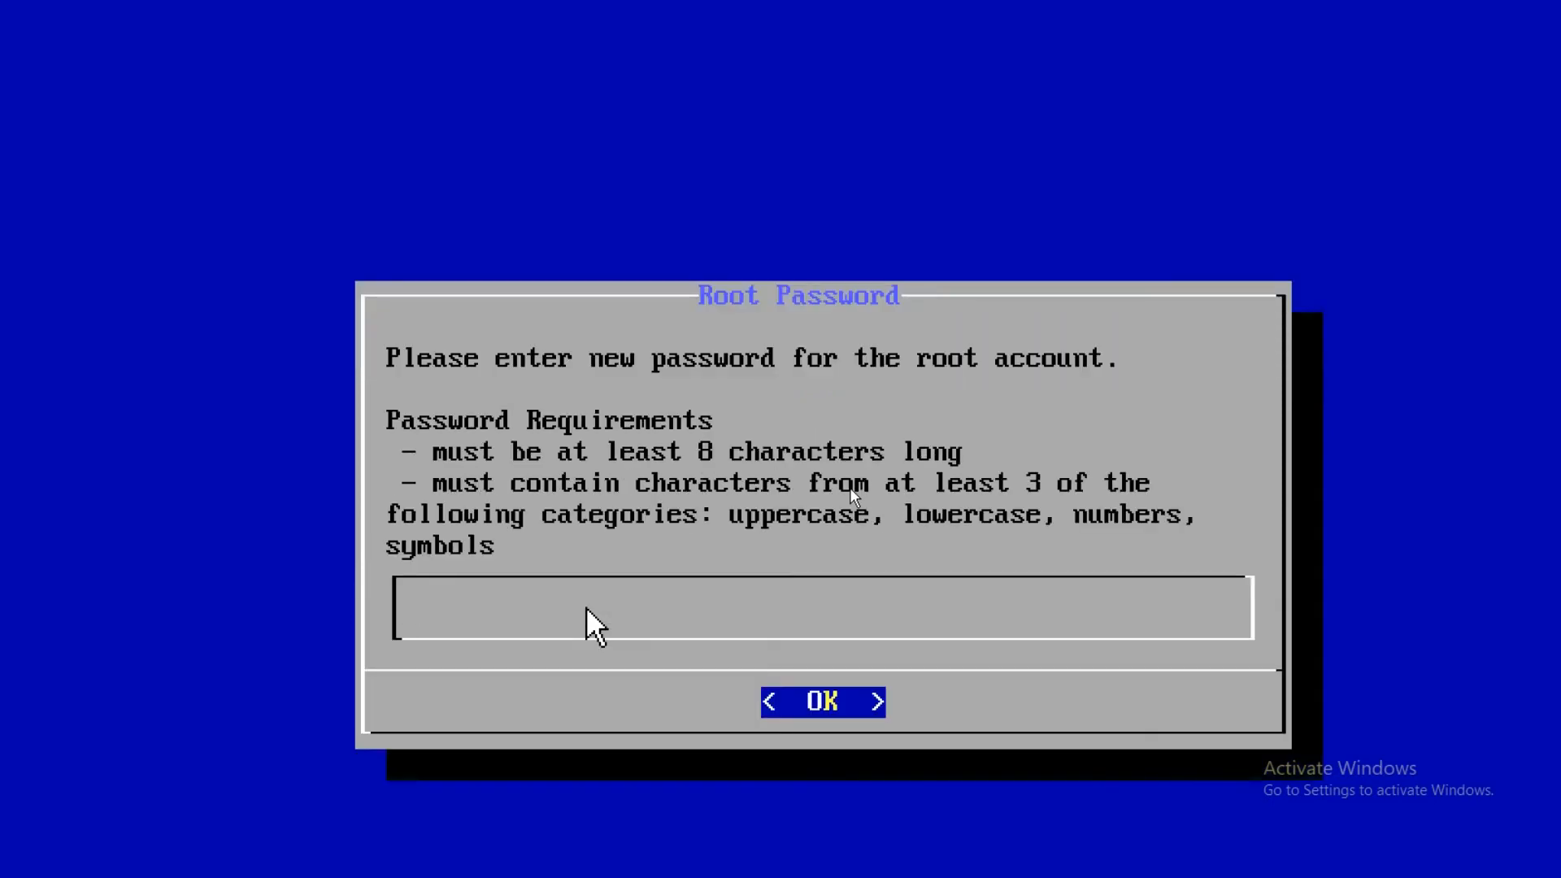
{"action": "type", "text": "************"}
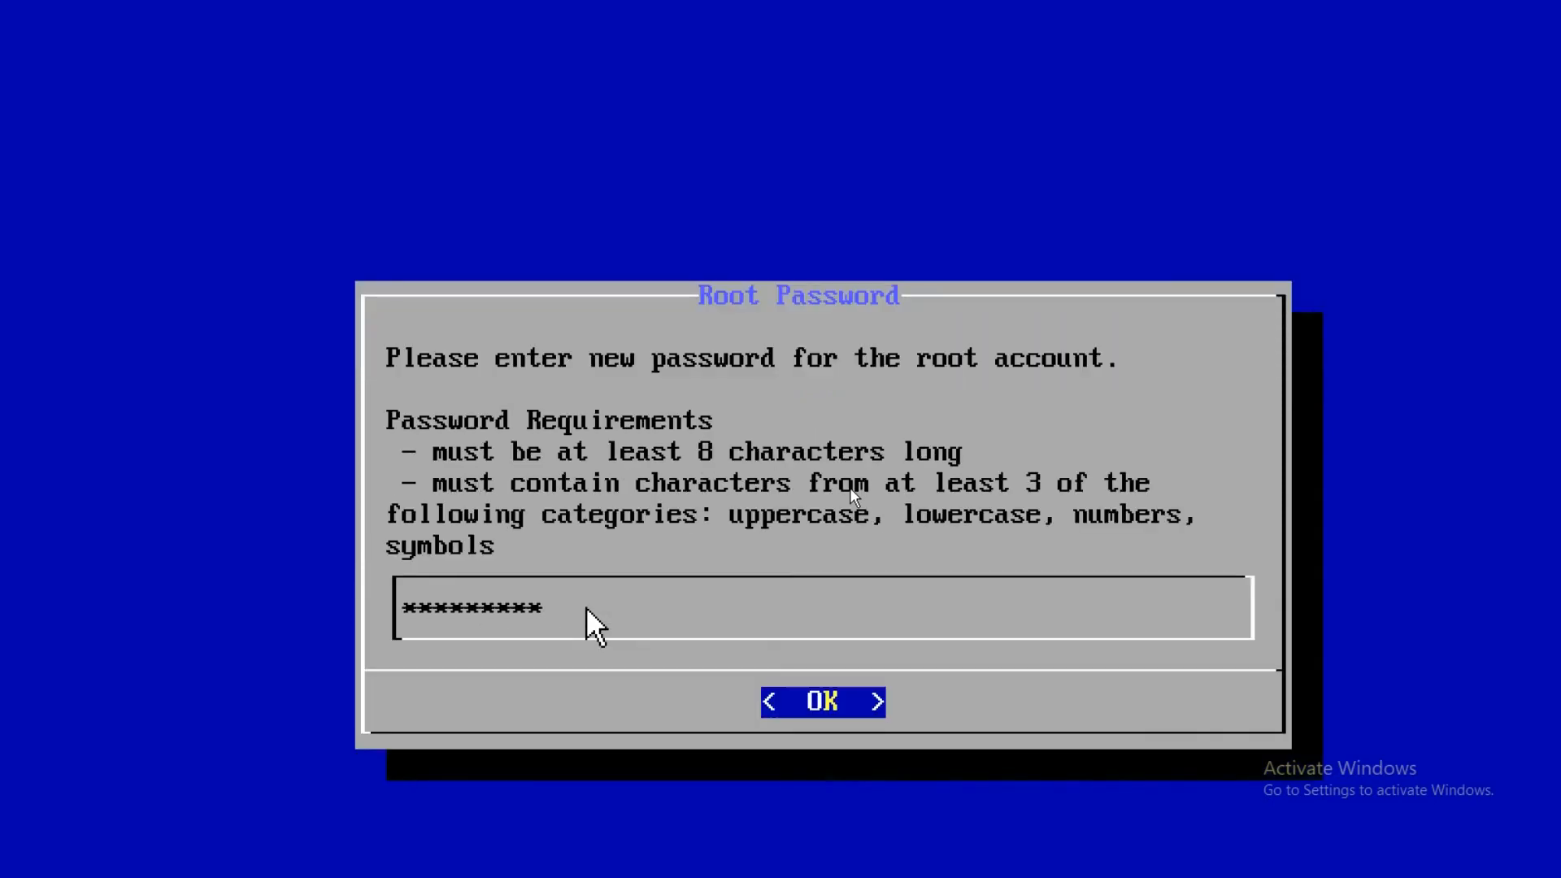
{"action": "key", "text": "Return"}
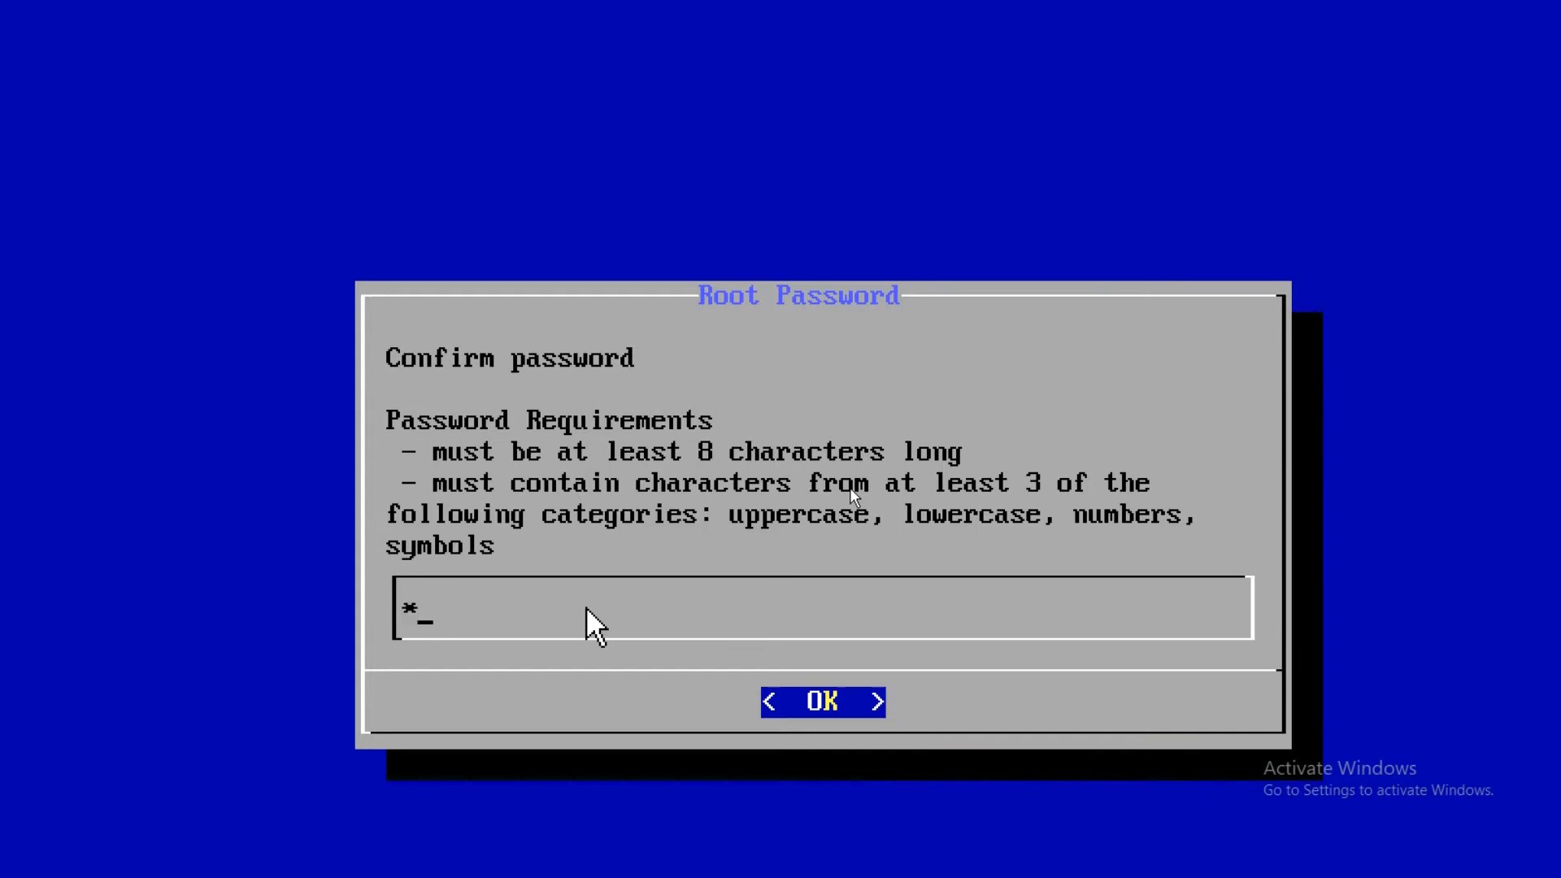
{"action": "type", "text": "*********"}
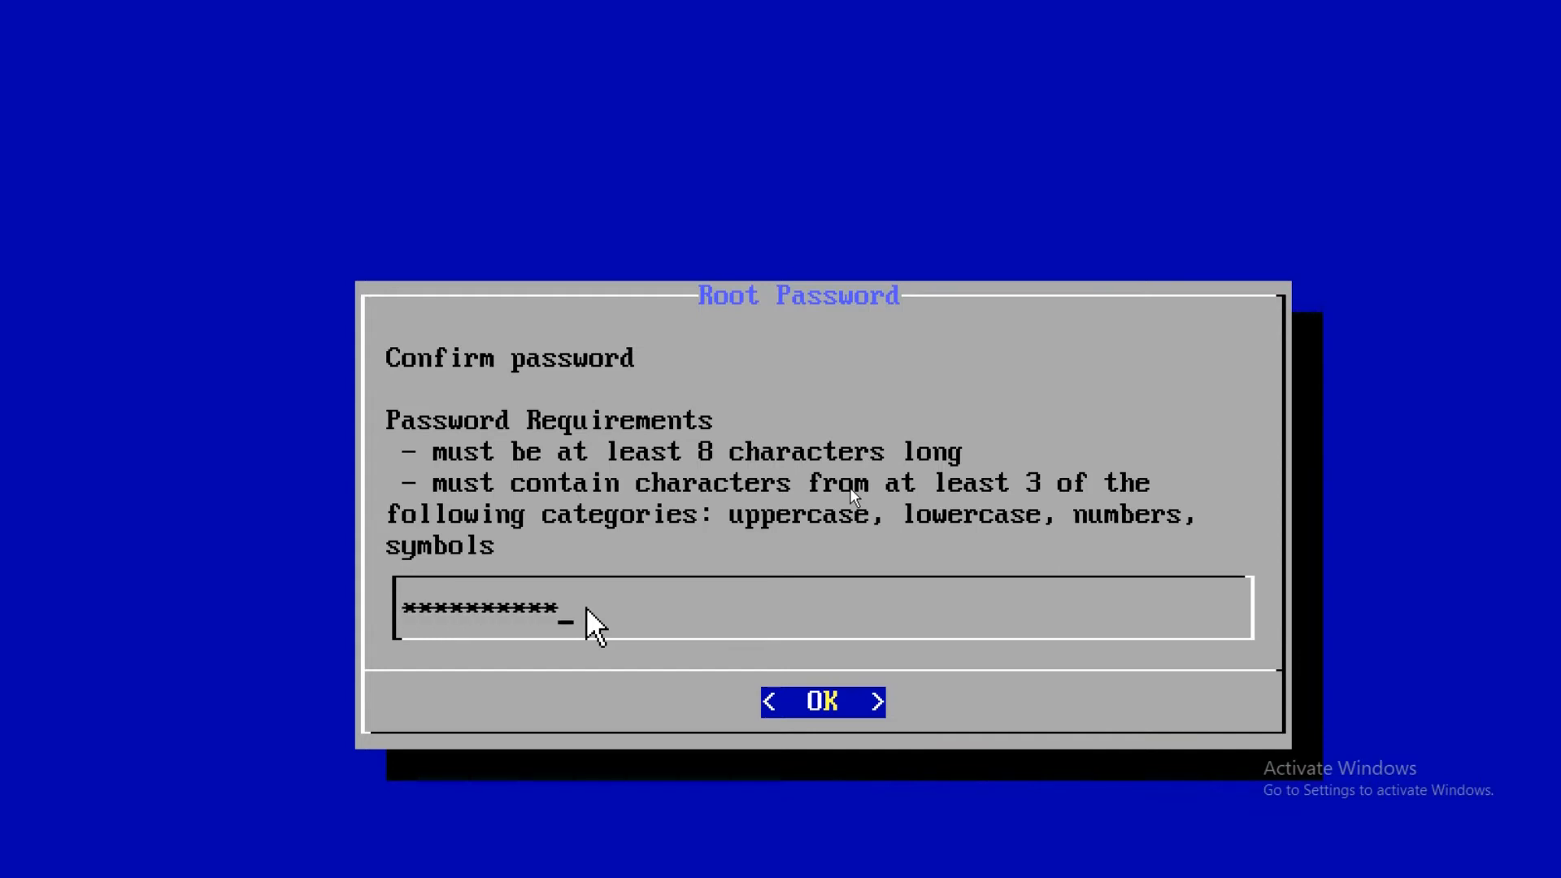
{"action": "key", "text": "Return"}
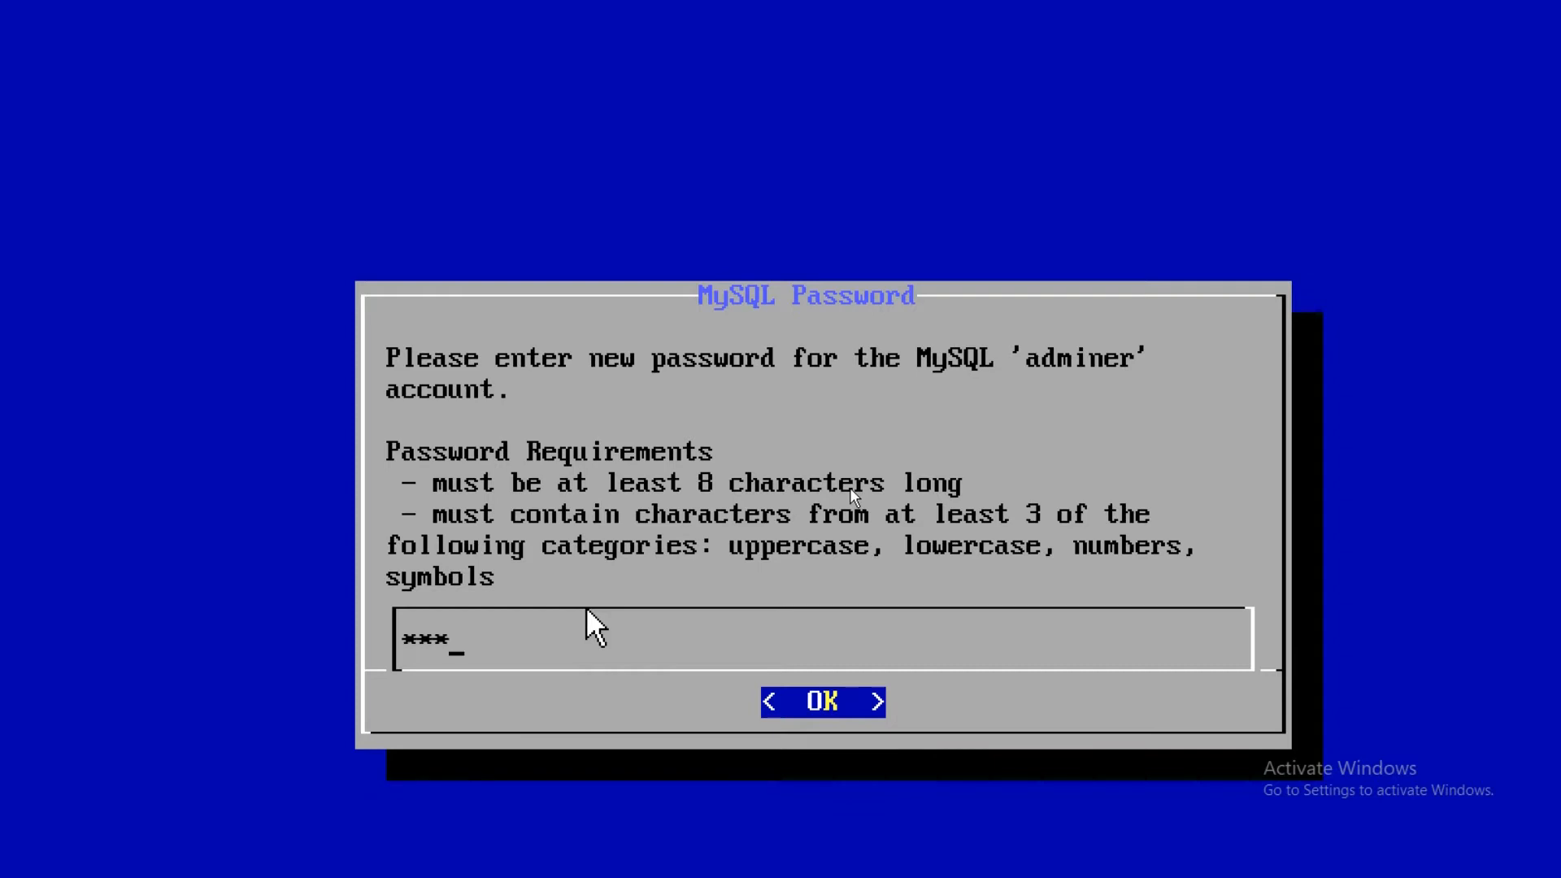
Enter and confirm the MySQL adminer password.
{"action": "type", "text": "*********"}
{"action": "key", "text": "Return"}
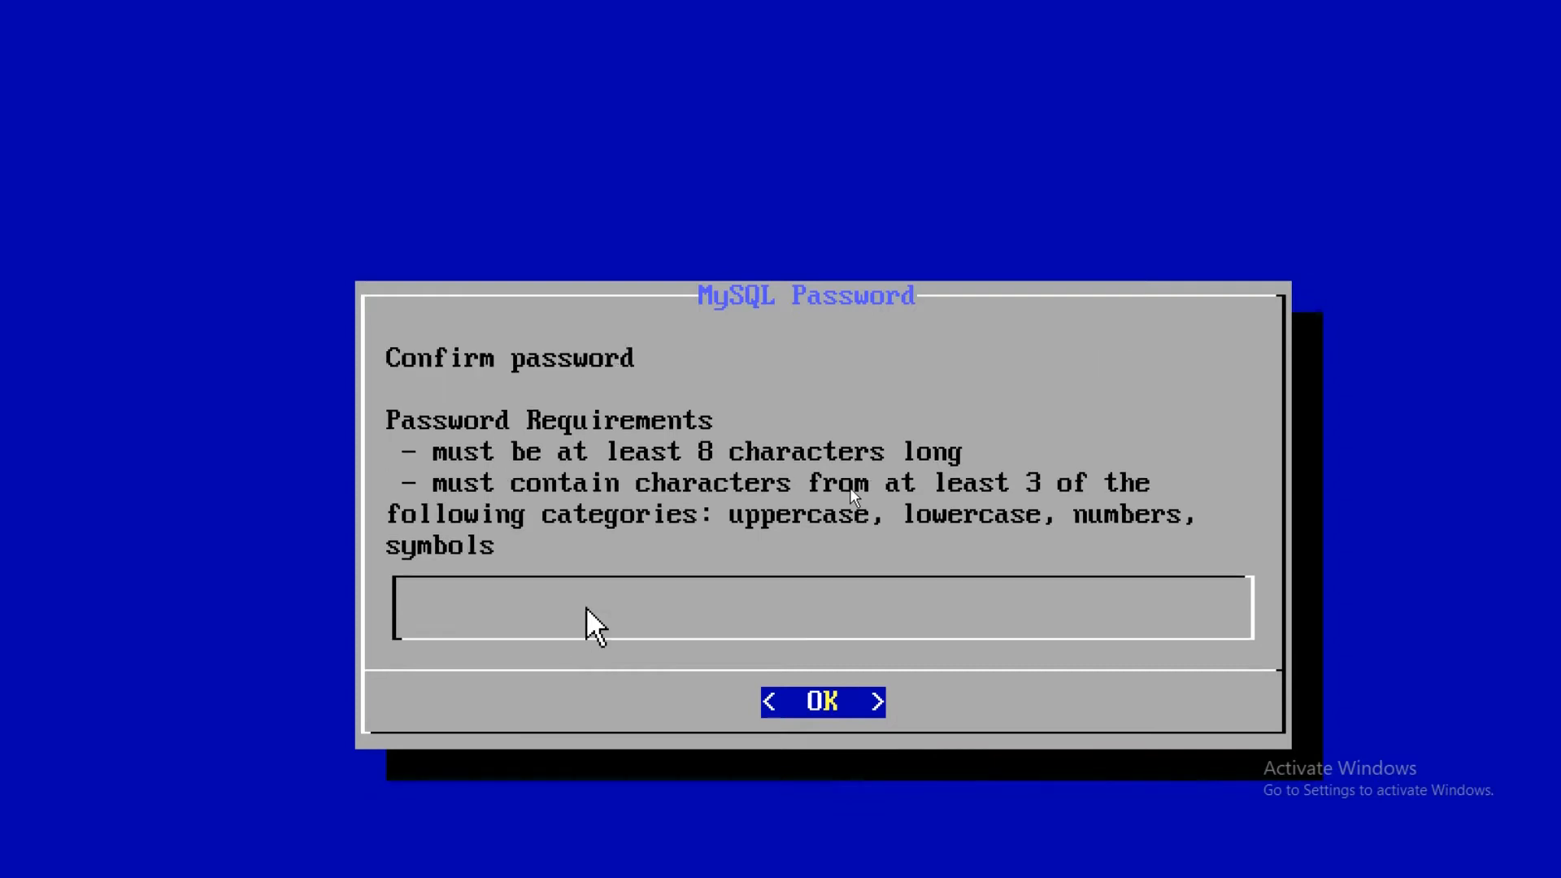
{"action": "type", "text": "************"}
{"action": "key", "text": "Return"}
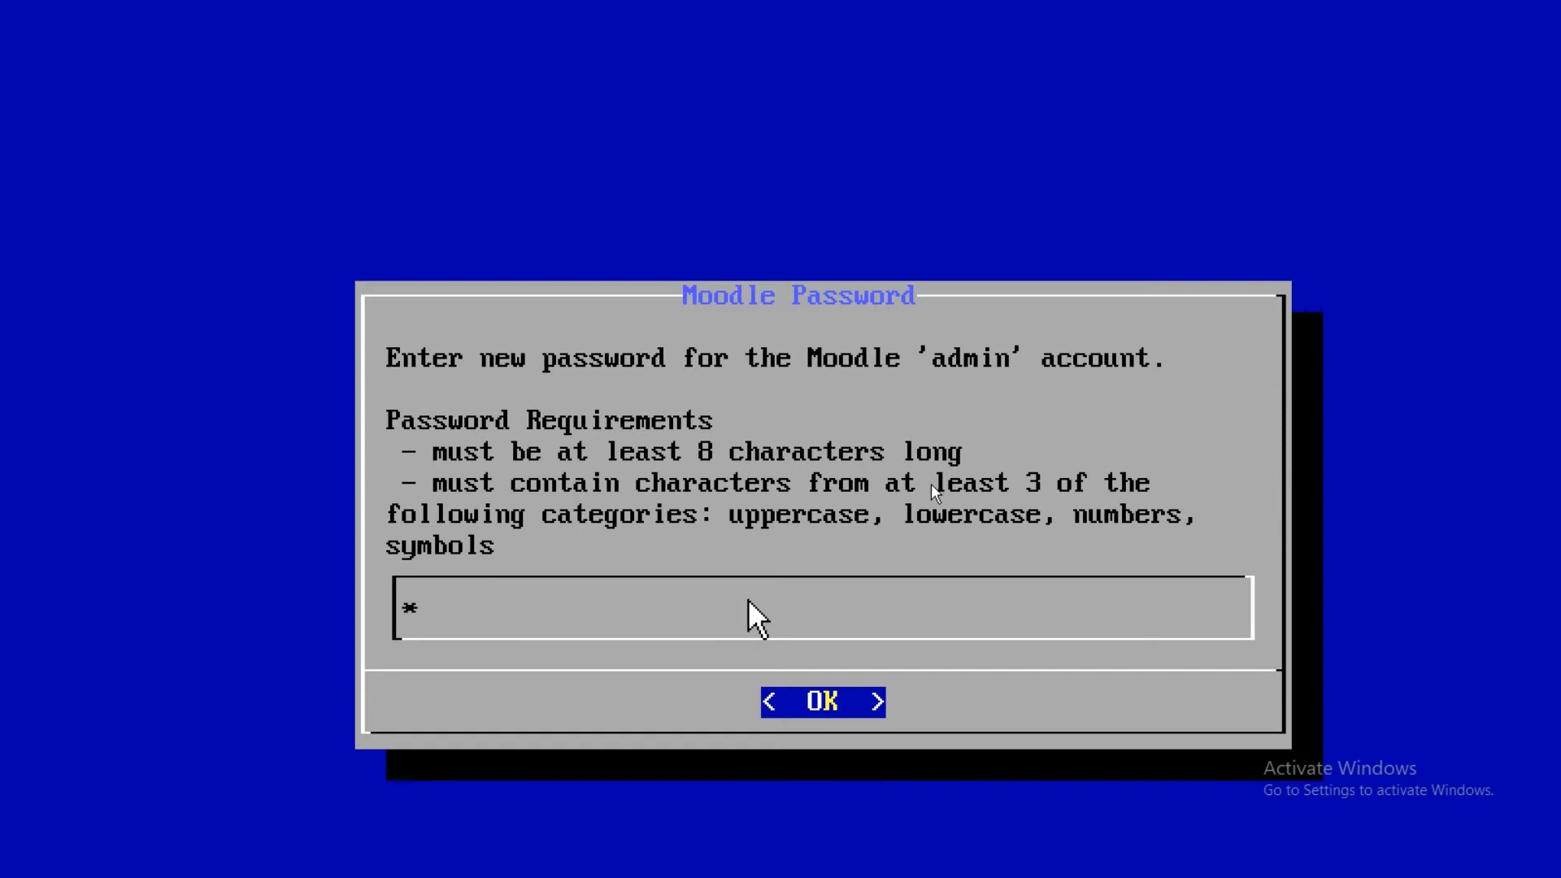
Type the Moodle admin password, correcting a mistype, and confirm it.
{"action": "type", "text": "******"}
{"action": "key", "text": "BackSpace"}
{"action": "key", "text": "BackSpace"}
{"action": "key", "text": "BackSpace"}
{"action": "key", "text": "BackSpace"}
{"action": "key", "text": "BackSpace"}
{"action": "key", "text": "BackSpace"}
{"action": "type", "text": "**************"}
{"action": "key", "text": "Return"}
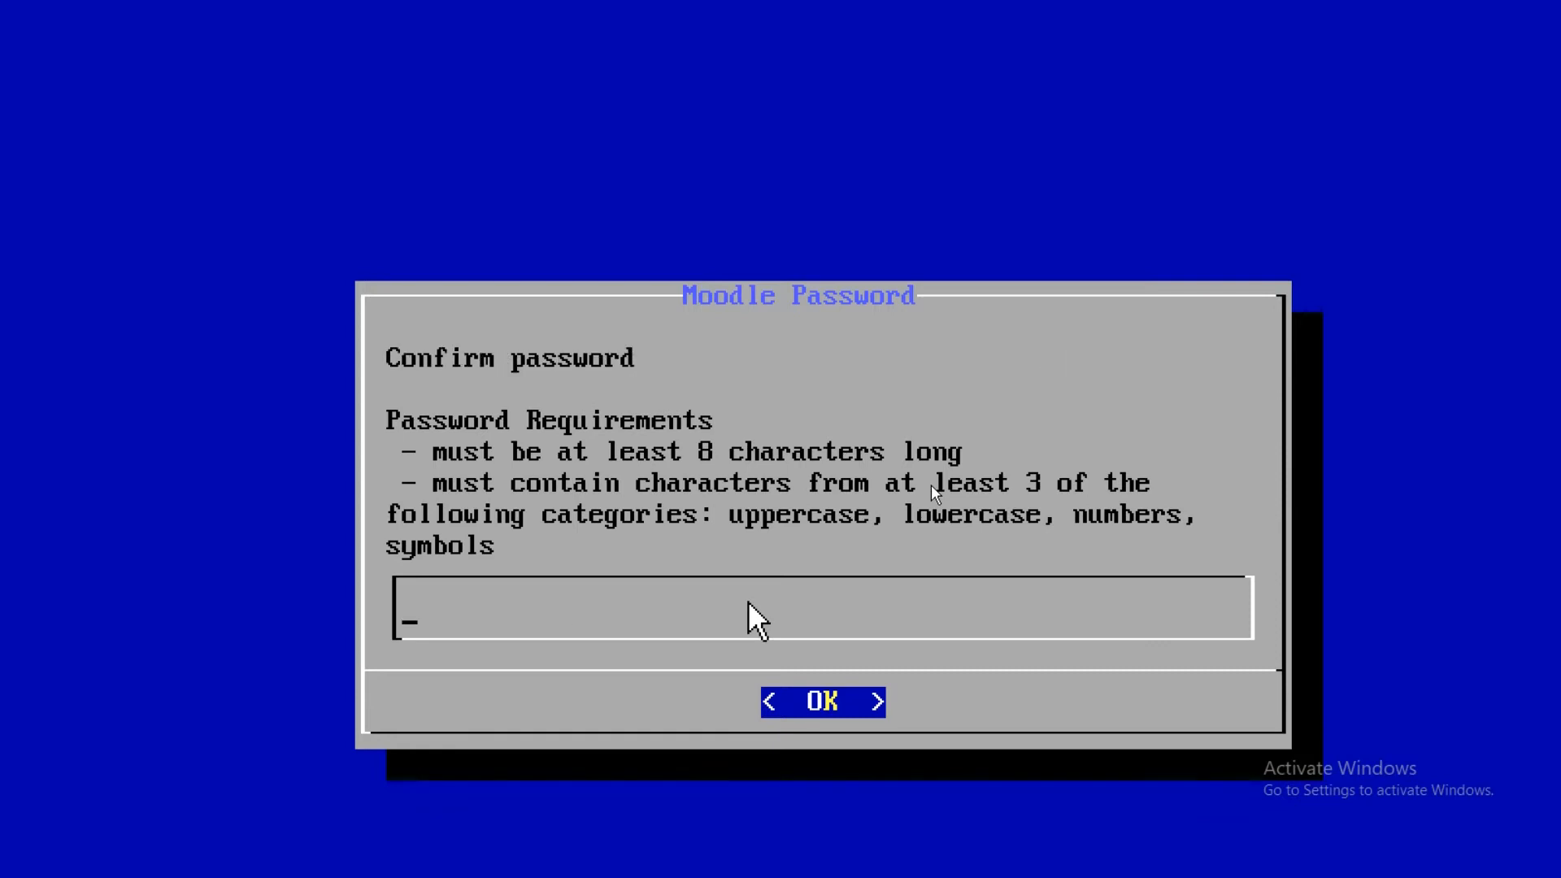
{"action": "type", "text": "************"}
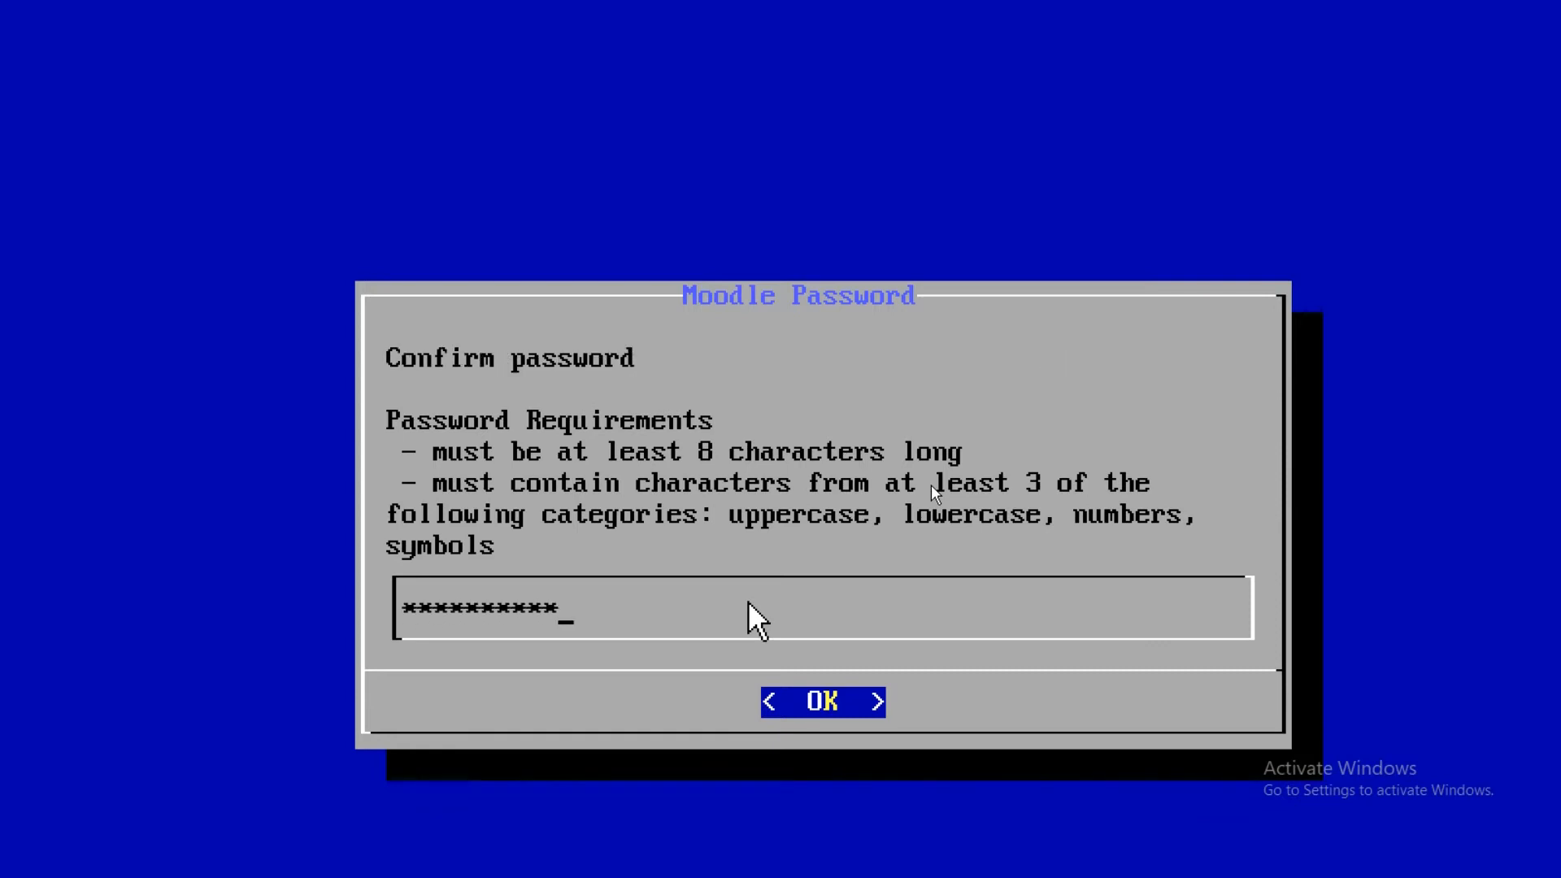
{"action": "key", "text": "Return"}
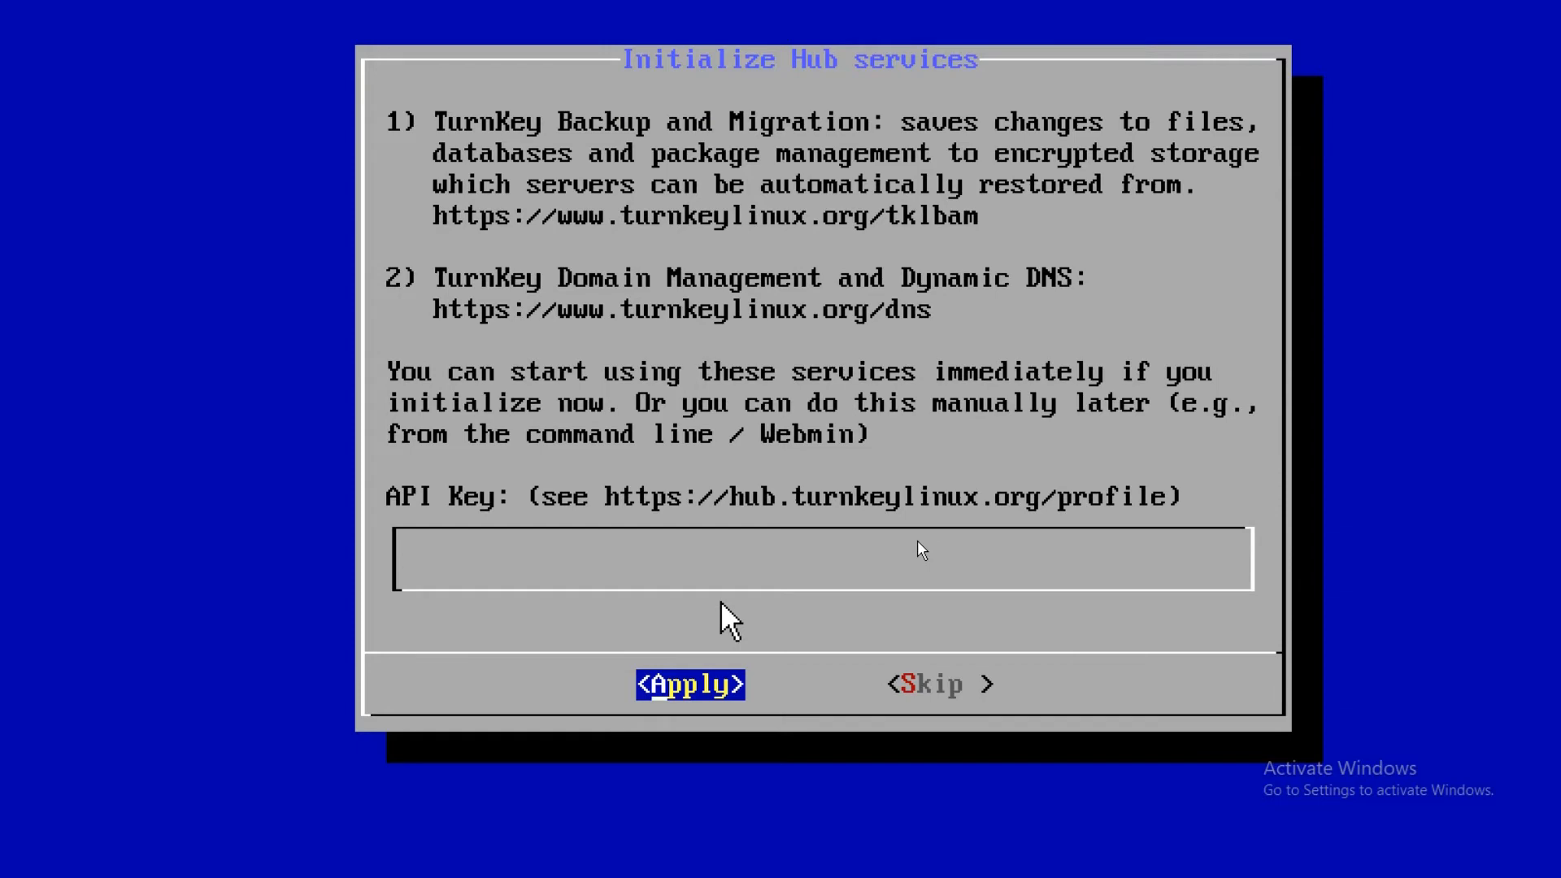
Skip the Hub services, email notifications and security updates setup dialogs.
{"action": "key", "text": "Tab"}
{"action": "key", "text": "Return"}
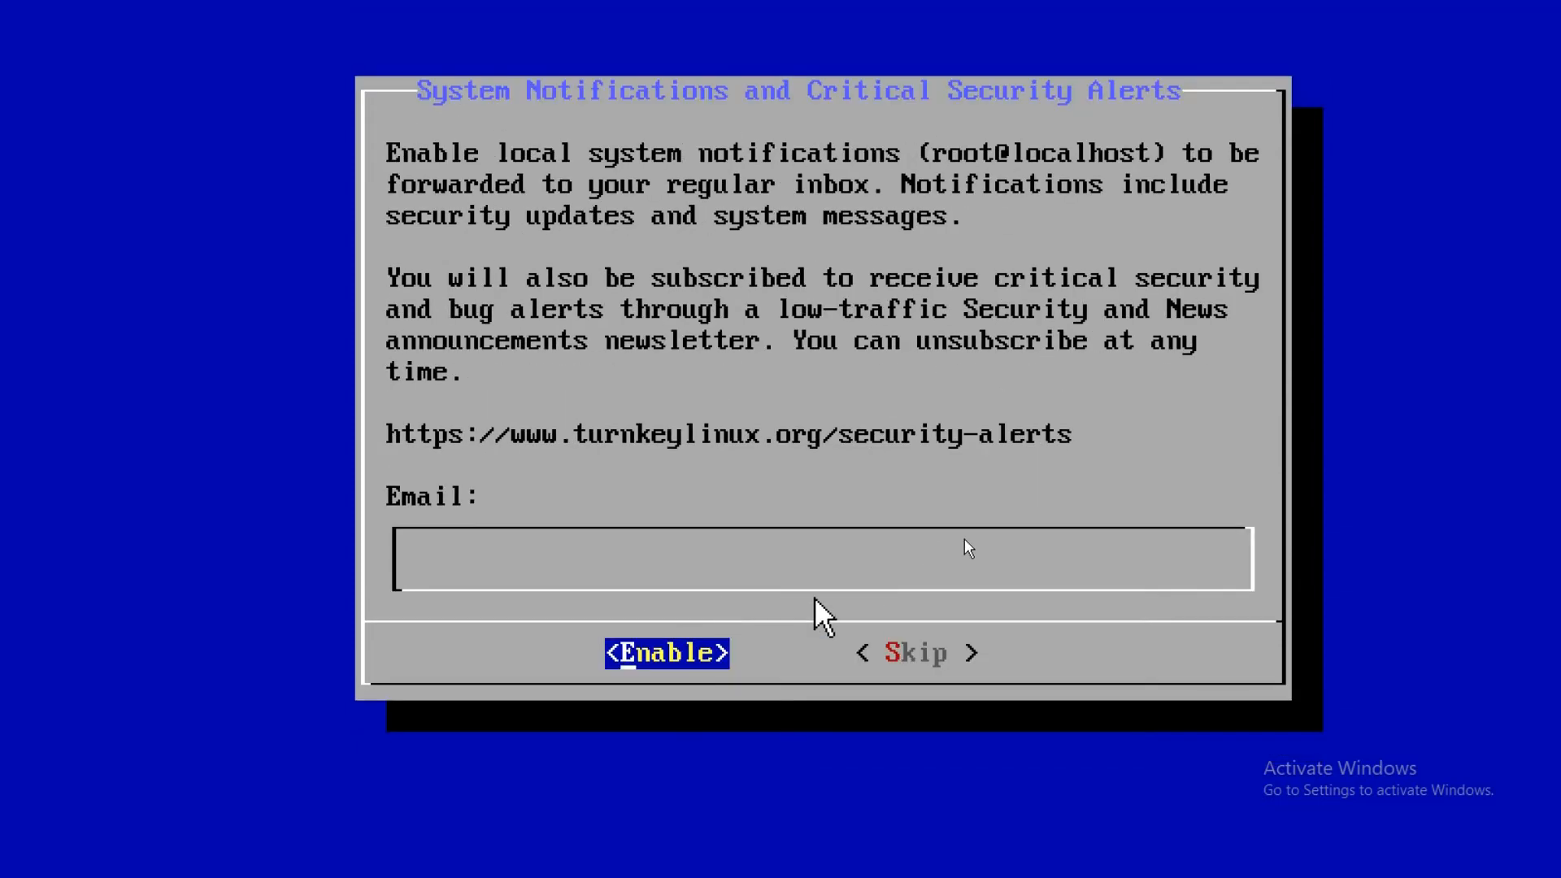
{"action": "key", "text": "Tab"}
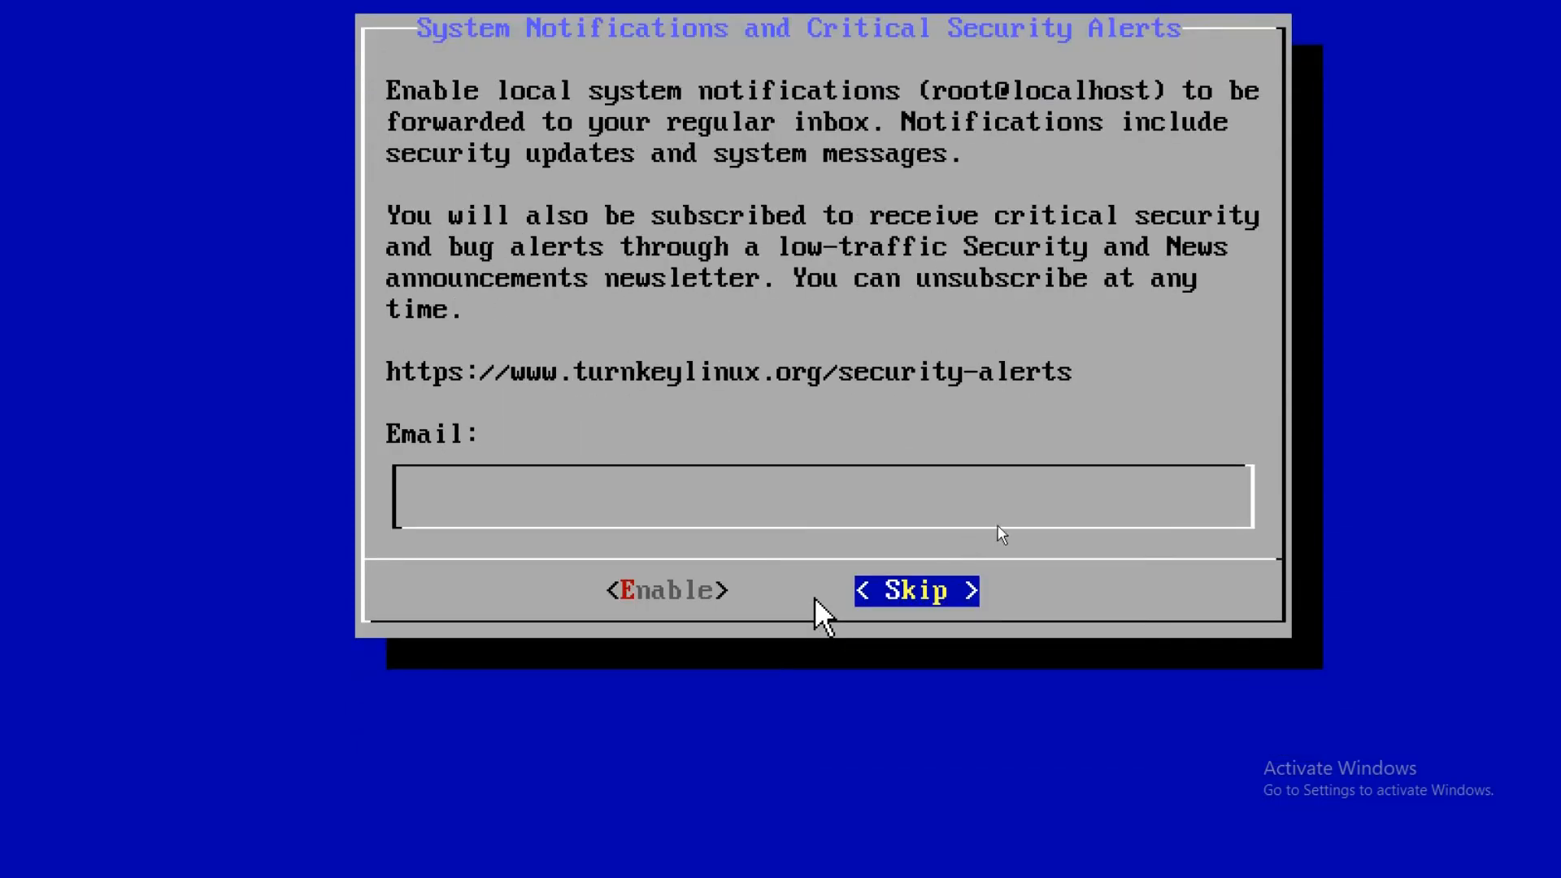
{"action": "key", "text": "Return"}
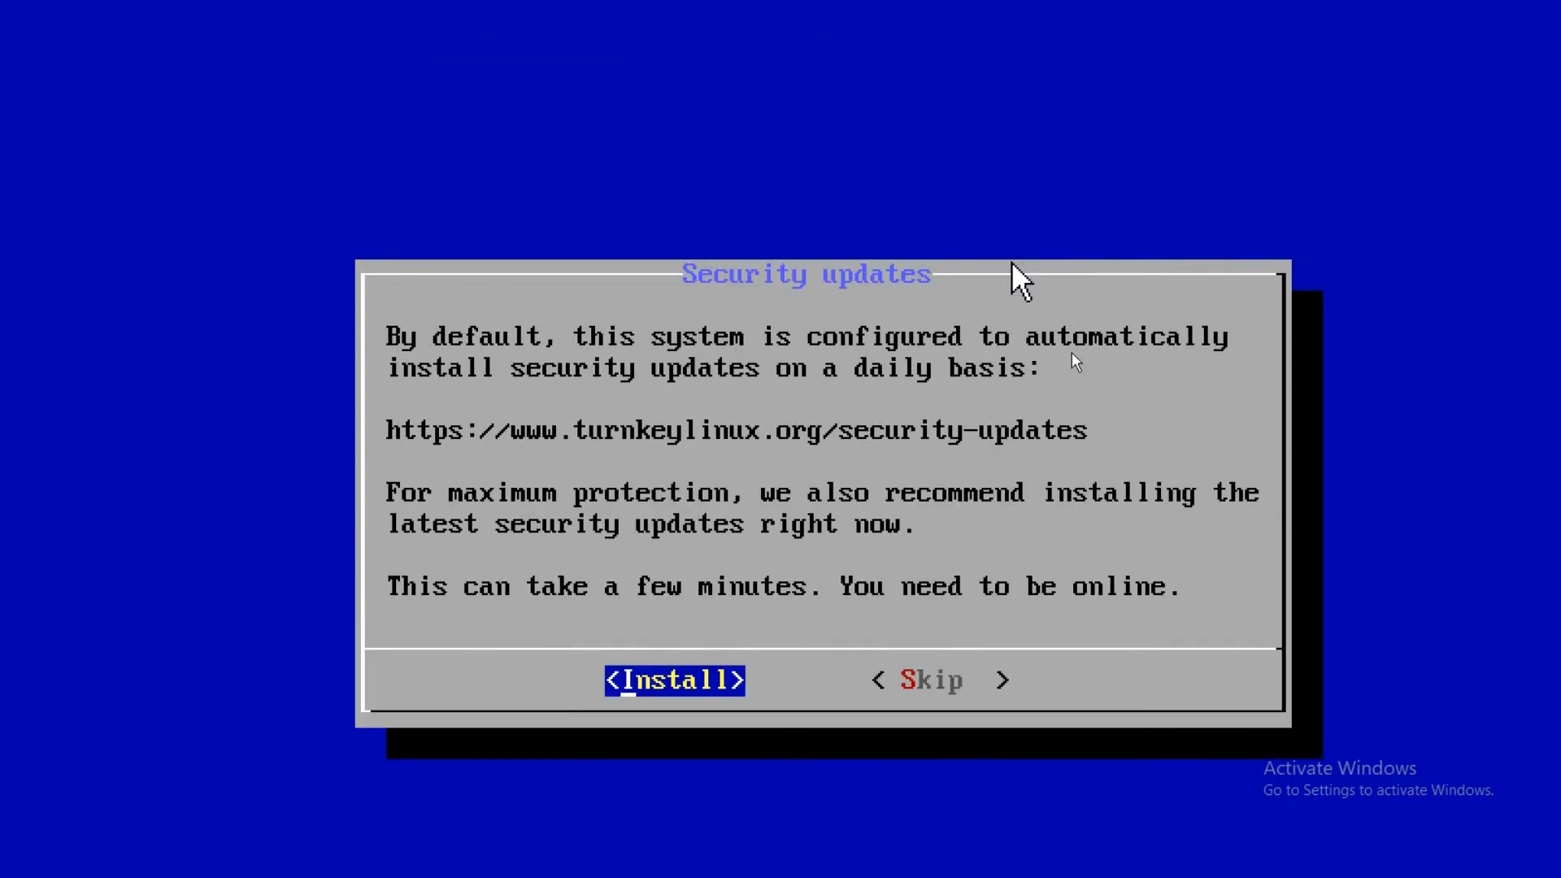
{"action": "key", "text": "Tab"}
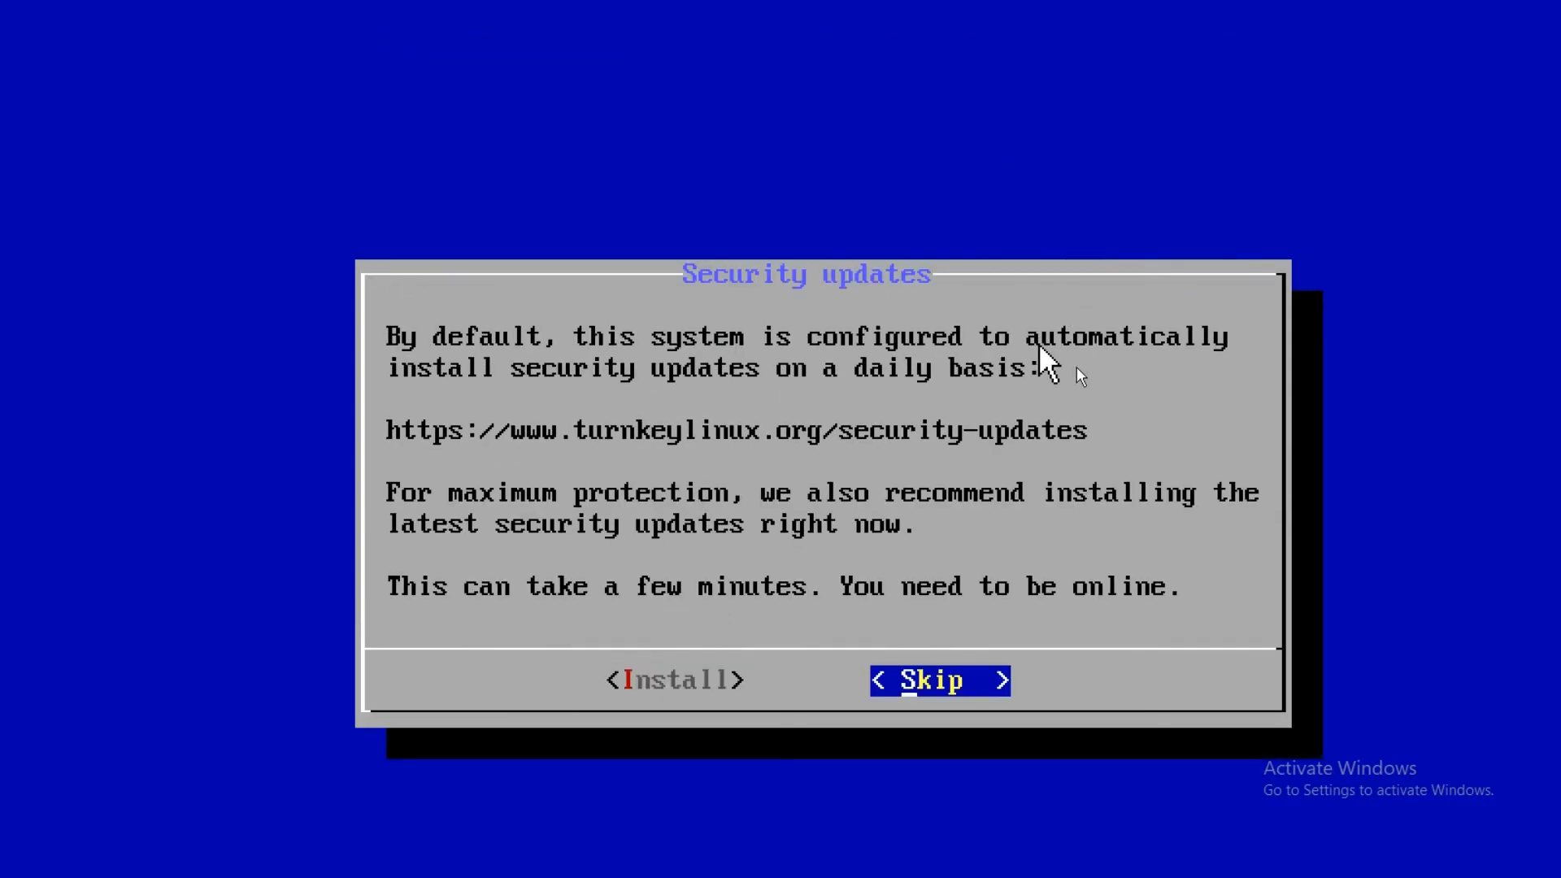
{"action": "key", "text": "Return"}
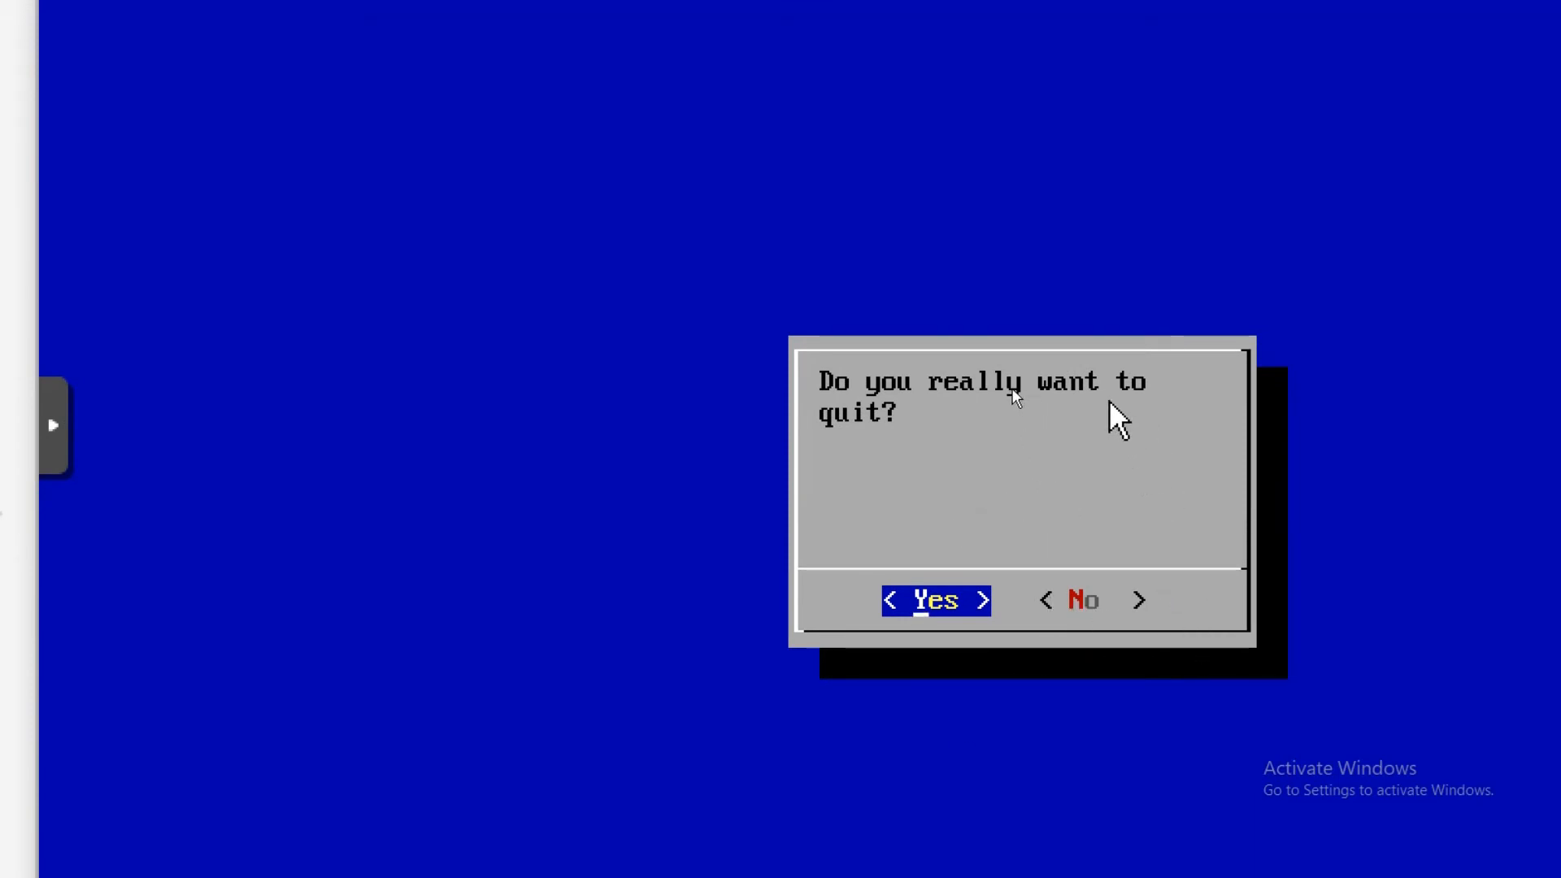
Answer Yes to quit the configuration console, then switch to PicPick.
{"action": "key", "text": "Right"}
{"action": "key", "text": "Left"}
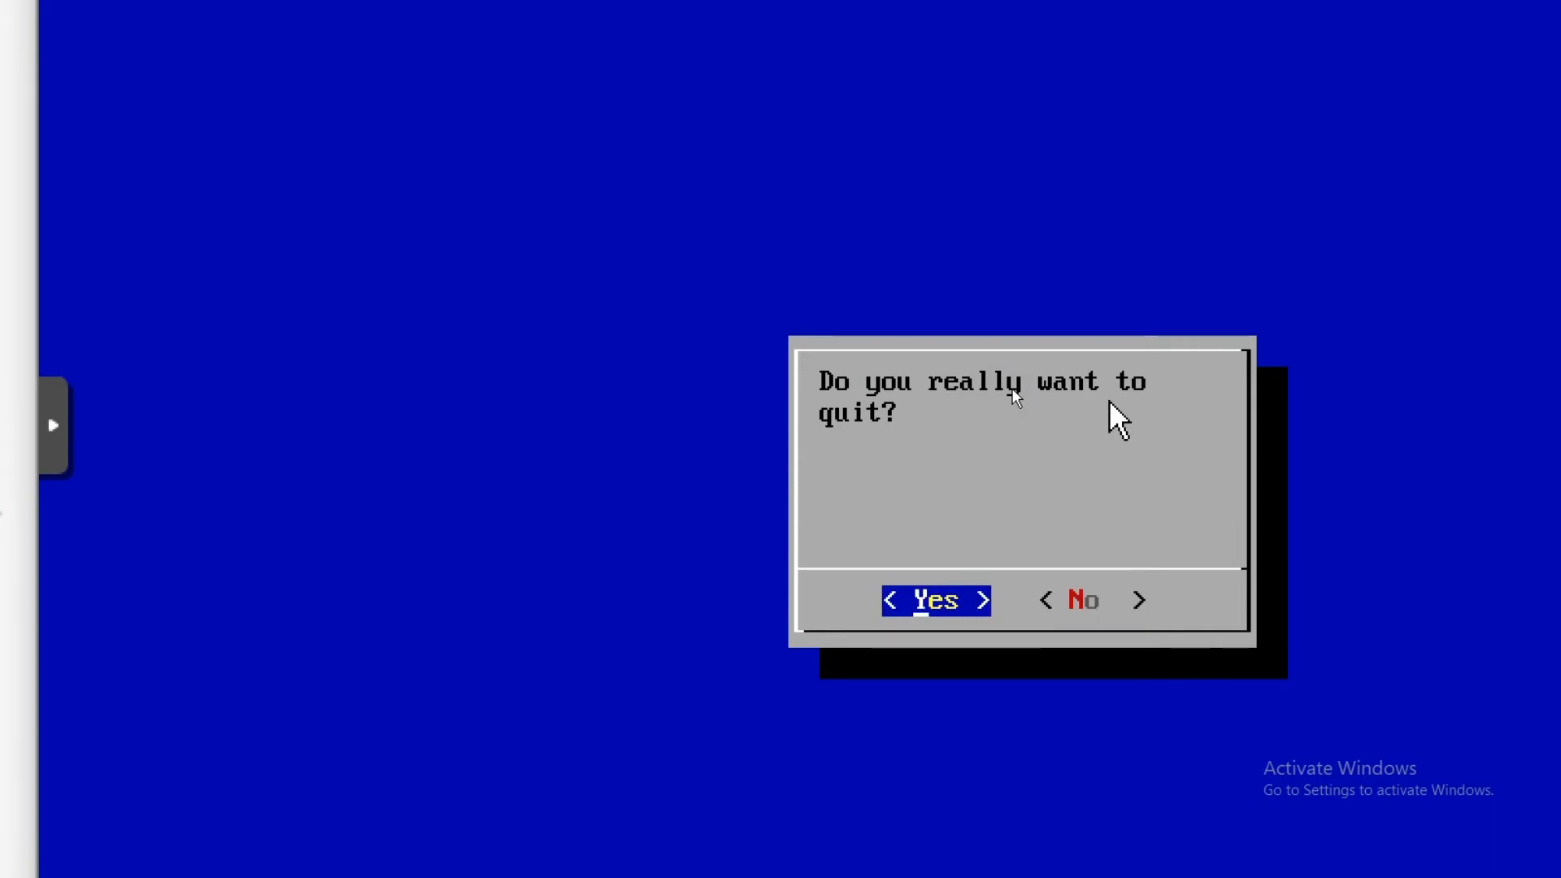
{"action": "key", "text": "Return"}
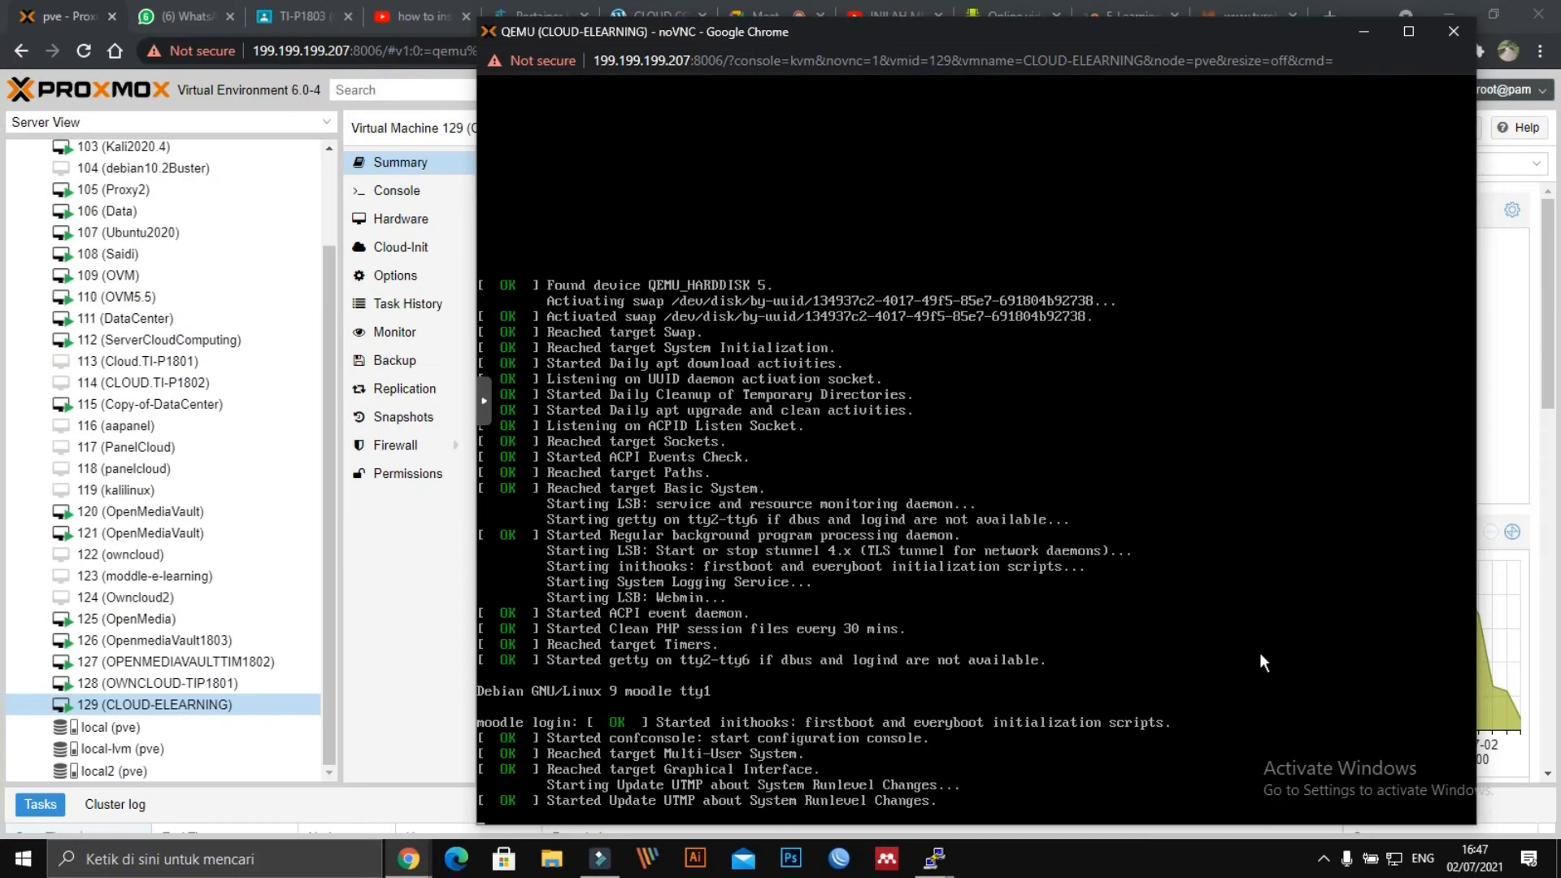
{"action": "left_click", "coordinate": [650, 859]}
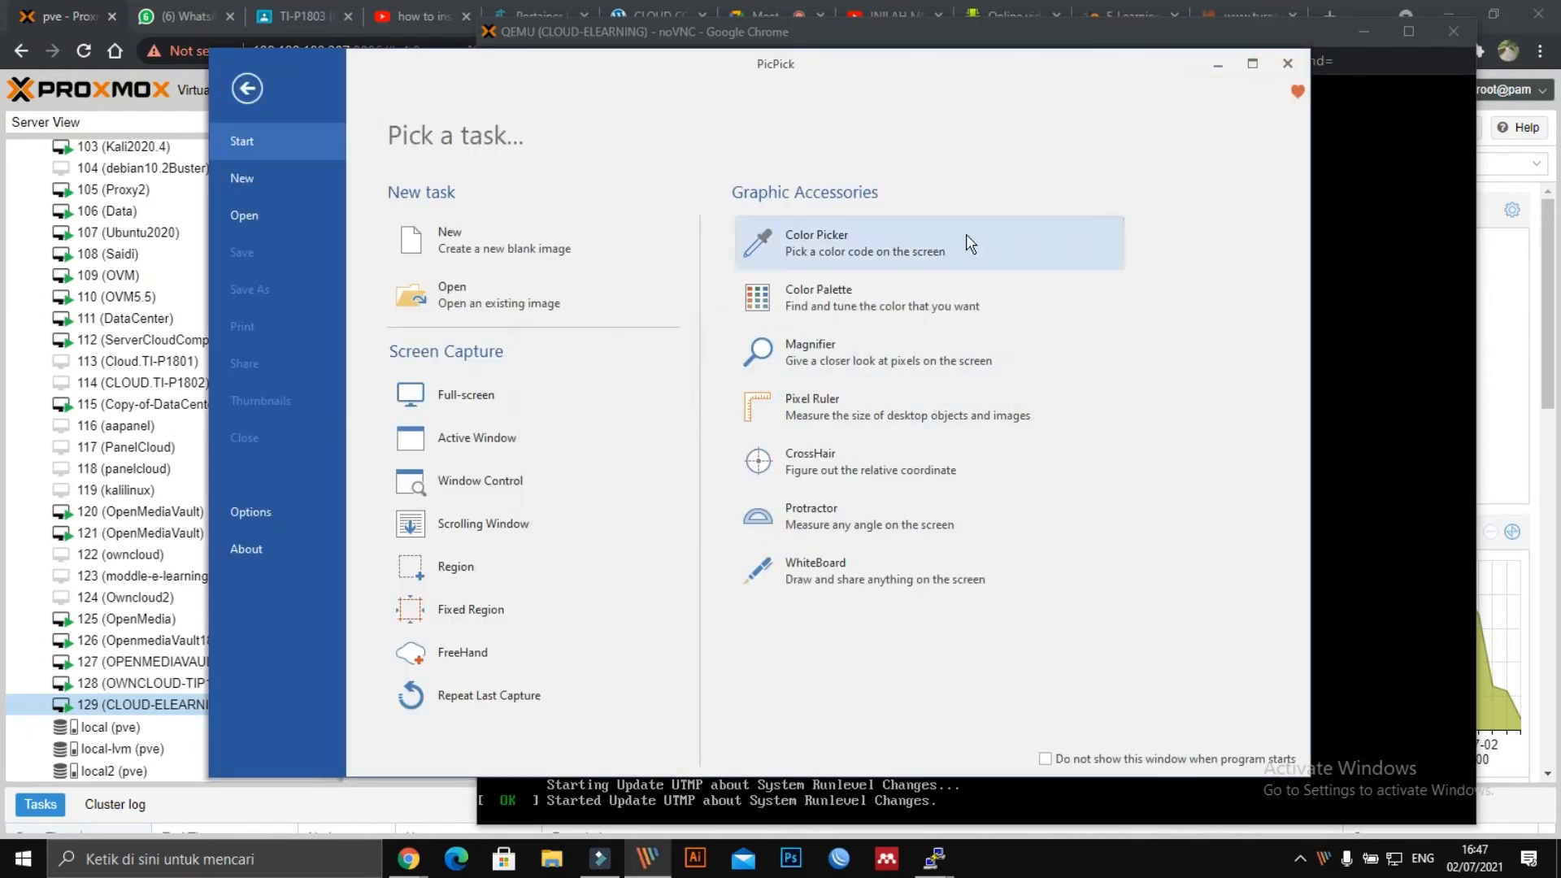
Start a new blank 1600 x 900 image in PicPick.
{"action": "left_click", "coordinate": [231, 172]}
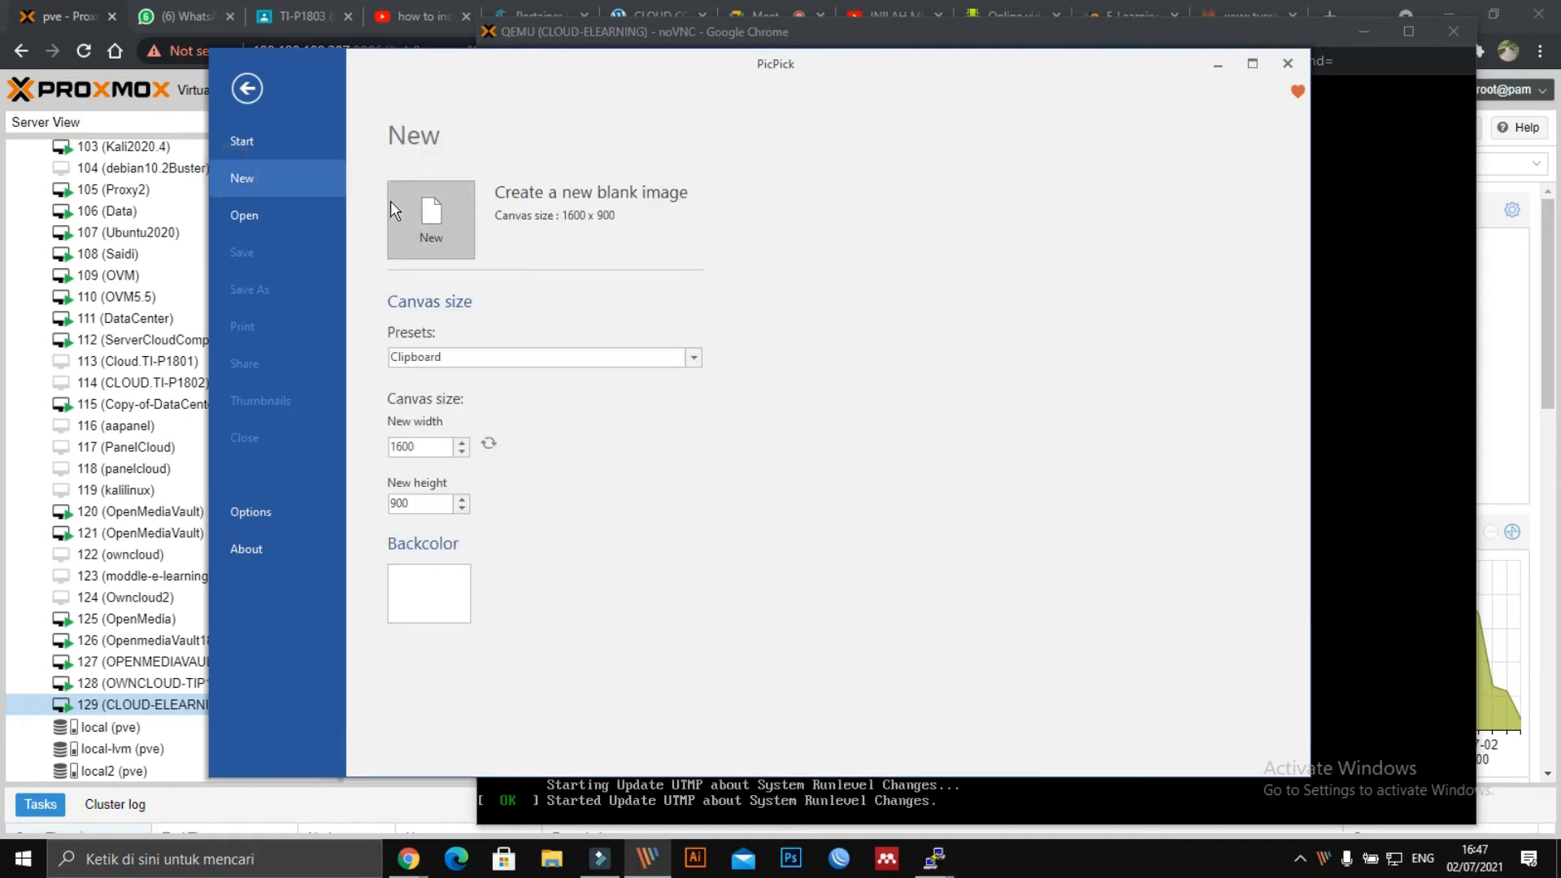
{"action": "left_click", "coordinate": [408, 197]}
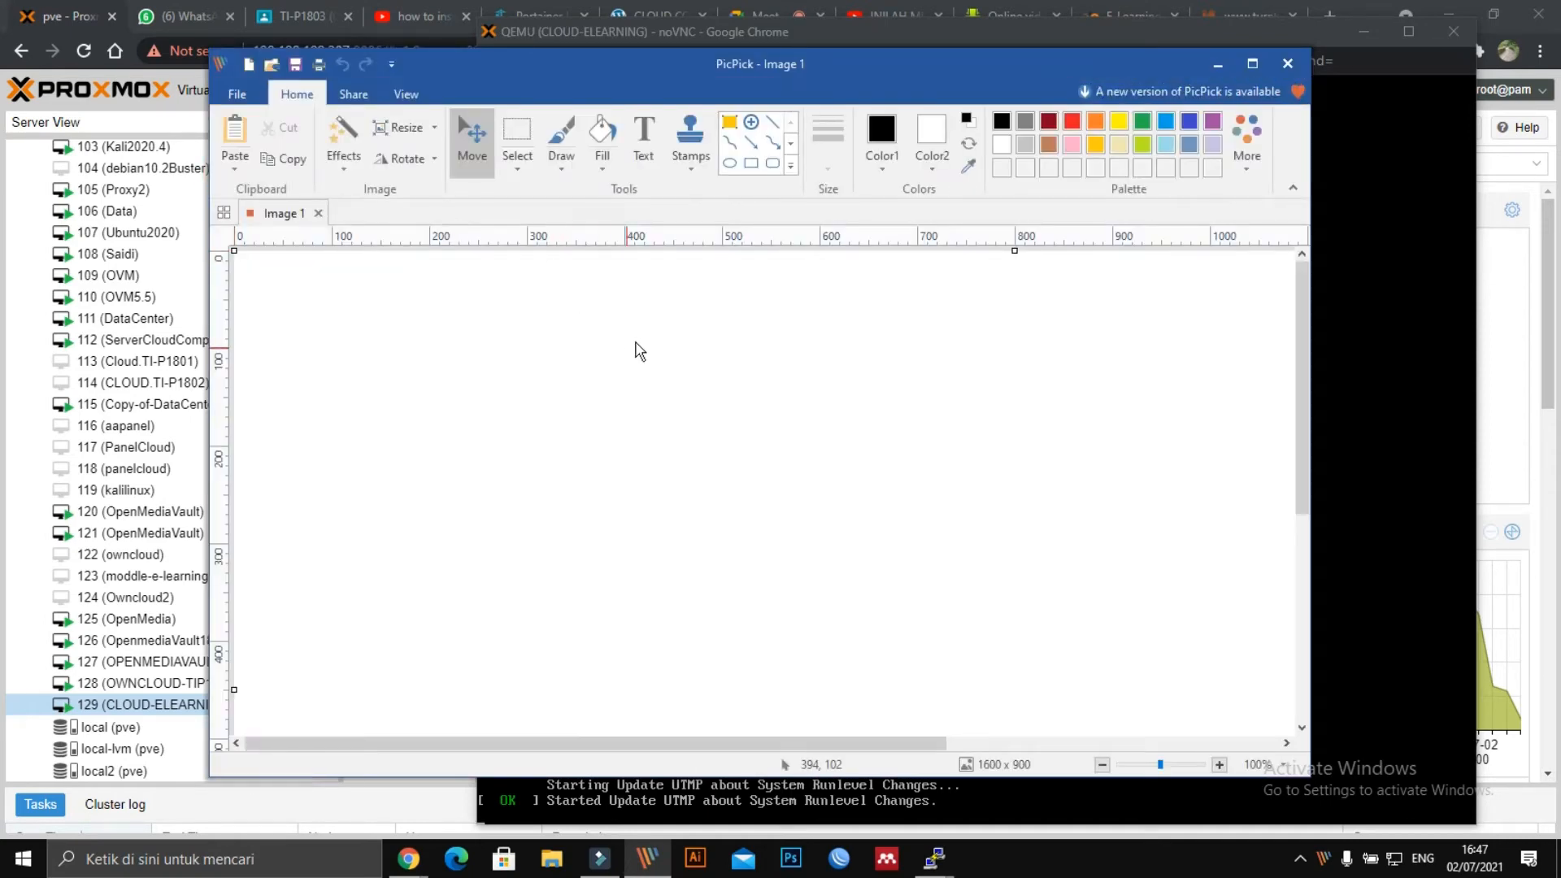
Paste the Moodle appliance services screenshot into PicPick's Image 1.
{"action": "key", "text": "ctrl+v"}
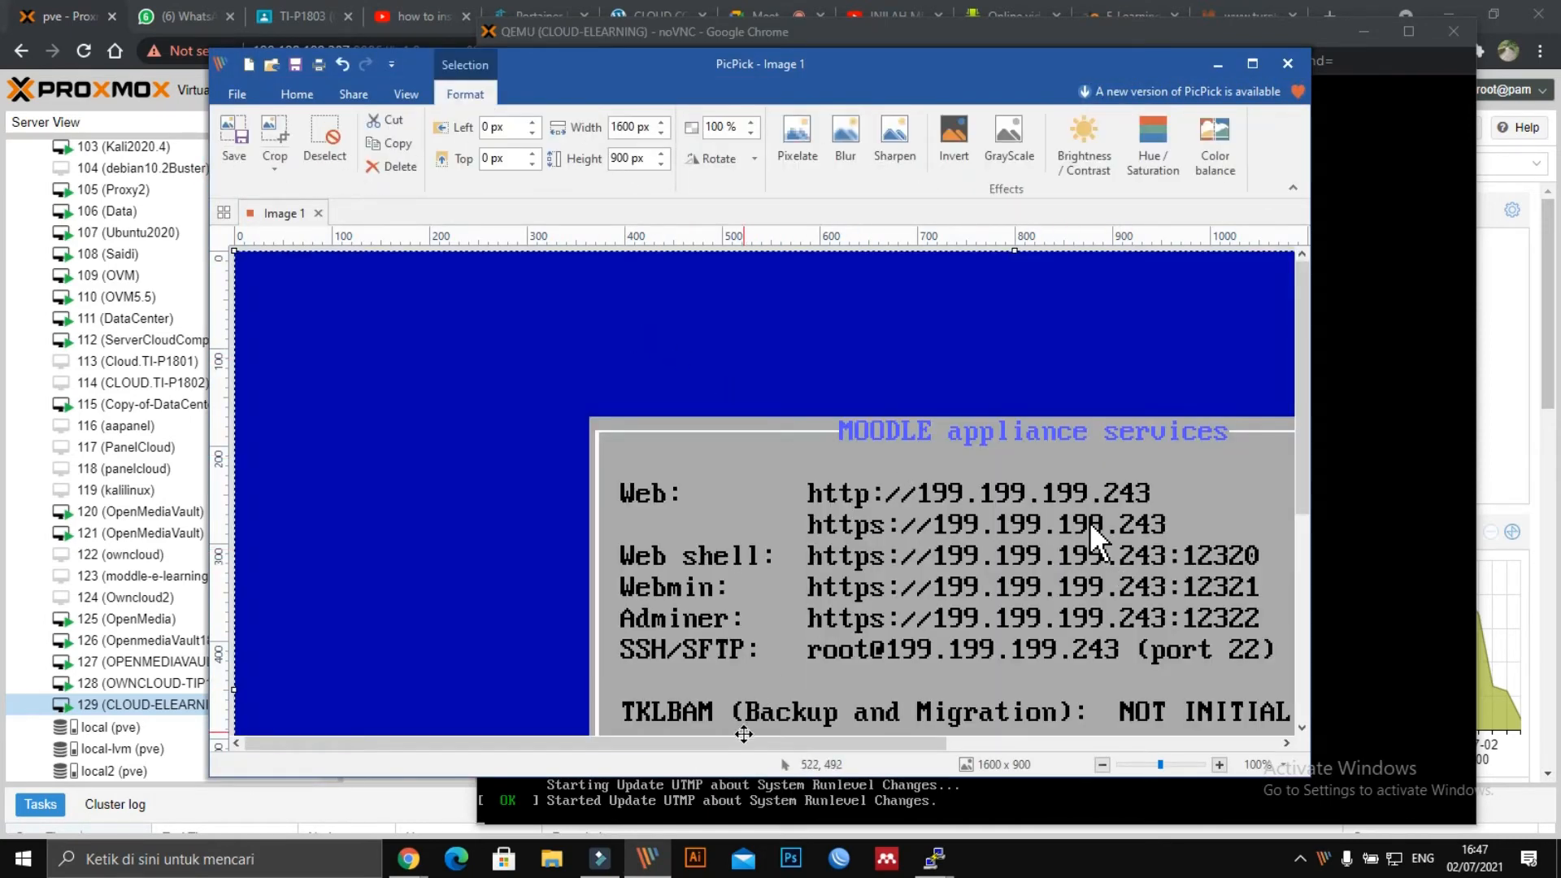
{"action": "left_click_drag", "start_coordinate": [745, 745], "coordinate": [975, 746]}
{"action": "scroll", "coordinate": [859, 610], "scroll_direction": "down", "scroll_amount": 3}
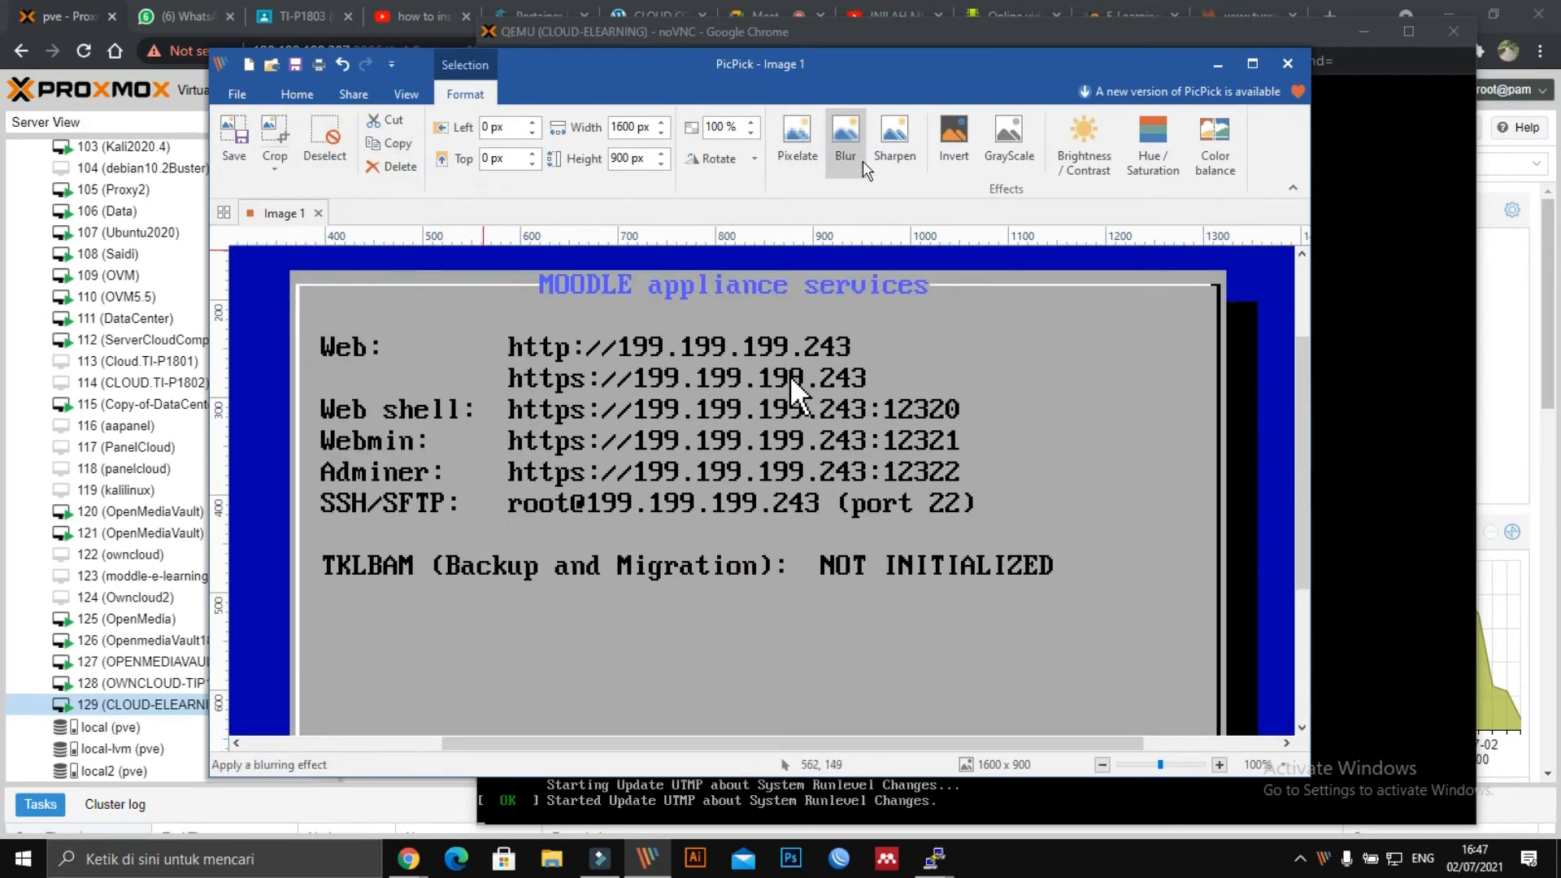
Draw yellow rectangles around the Web address line and ports 12320–12322.
{"action": "left_click", "coordinate": [296, 94]}
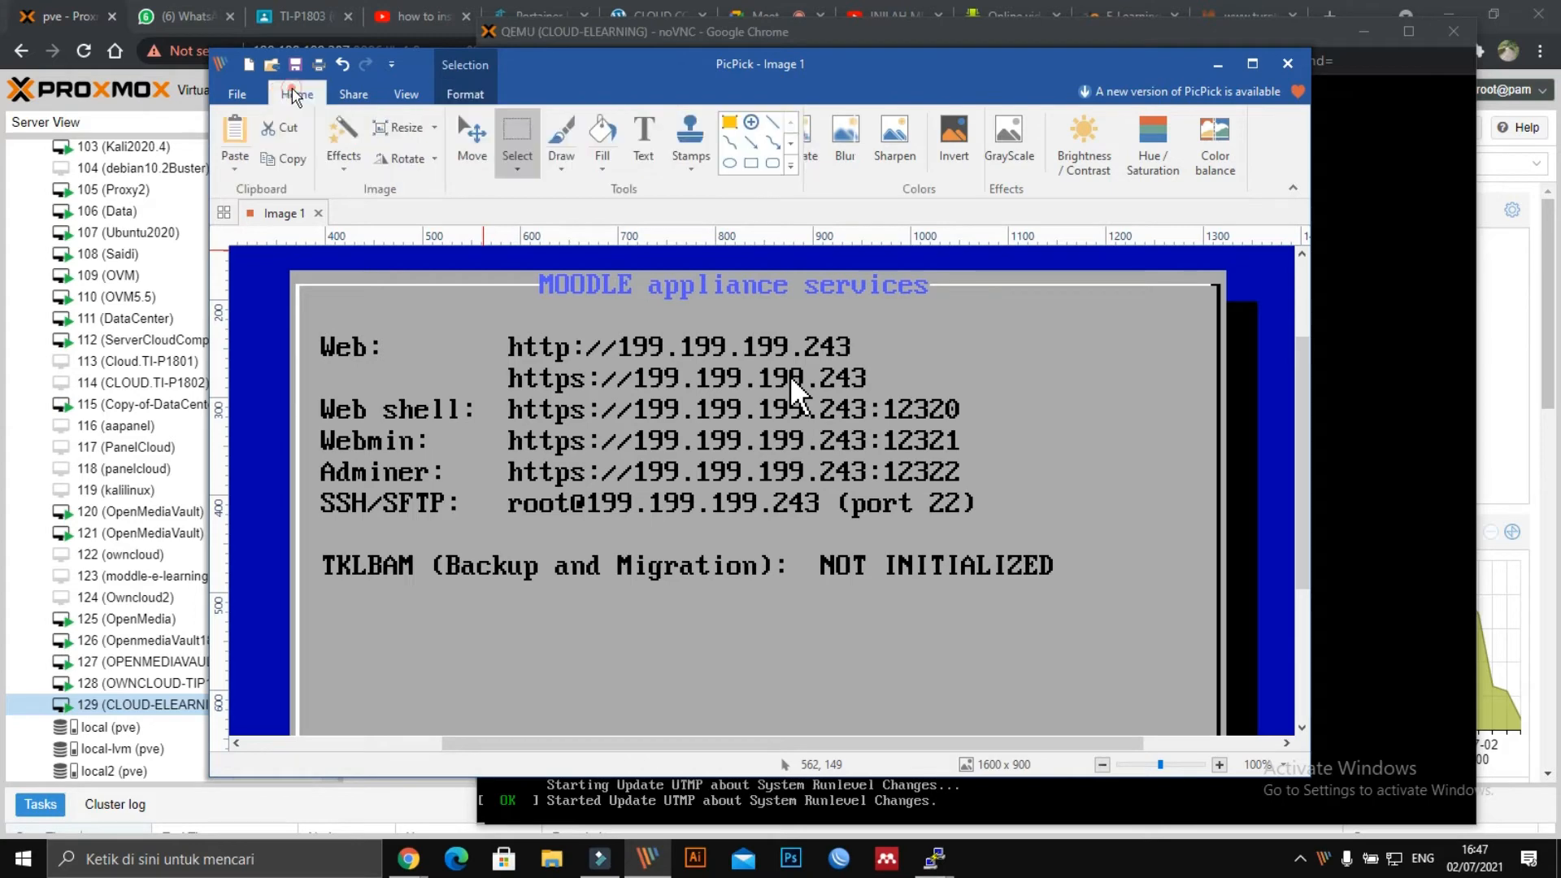
{"action": "left_click", "coordinate": [730, 122]}
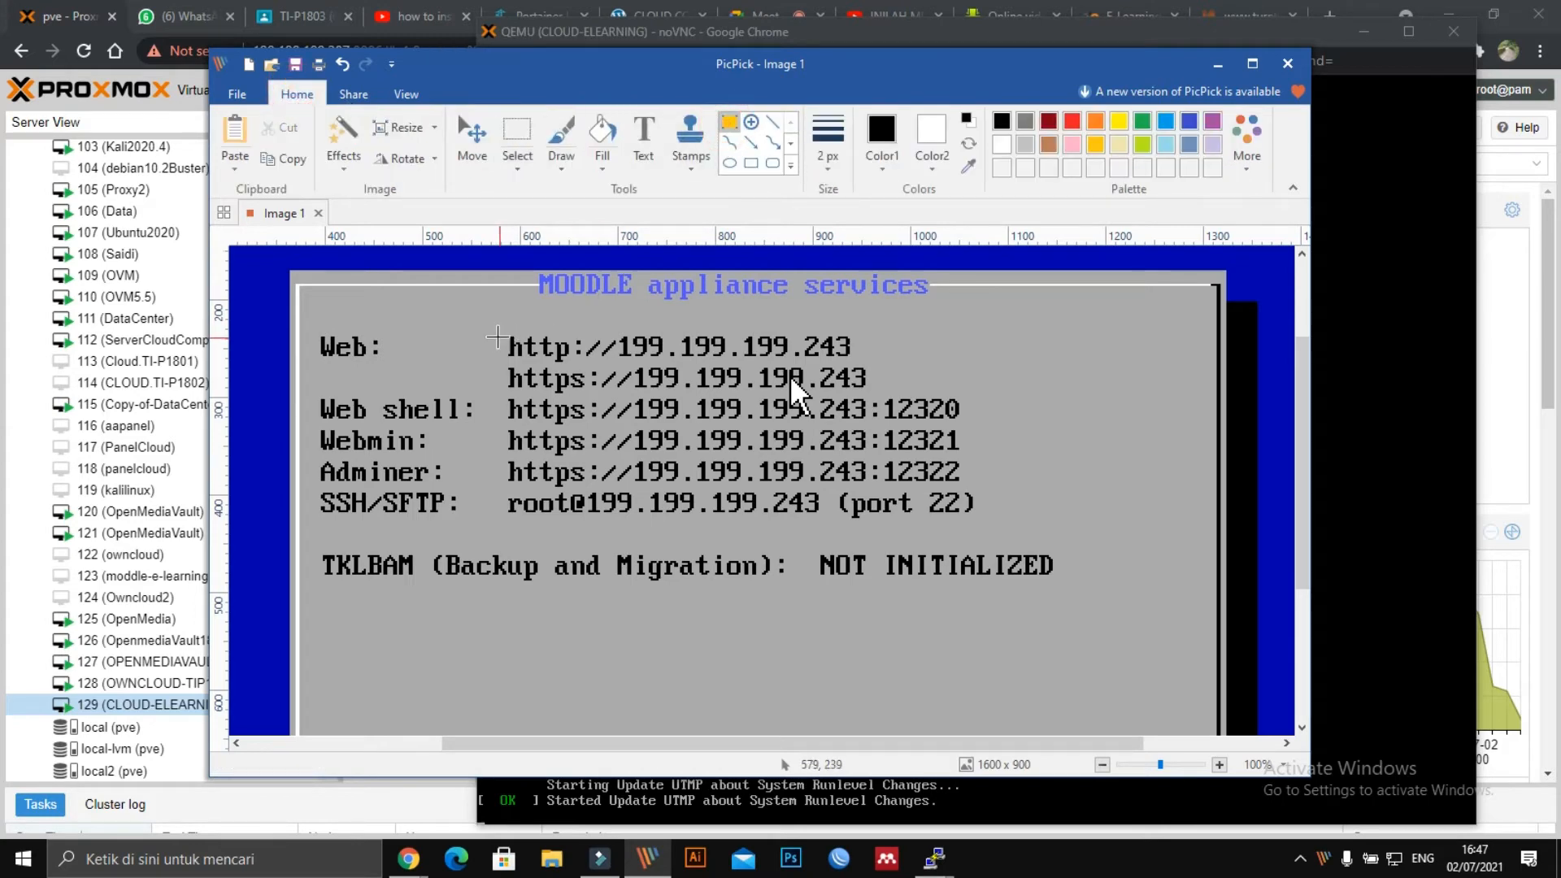
{"action": "left_click_drag", "start_coordinate": [309, 325], "coordinate": [872, 364]}
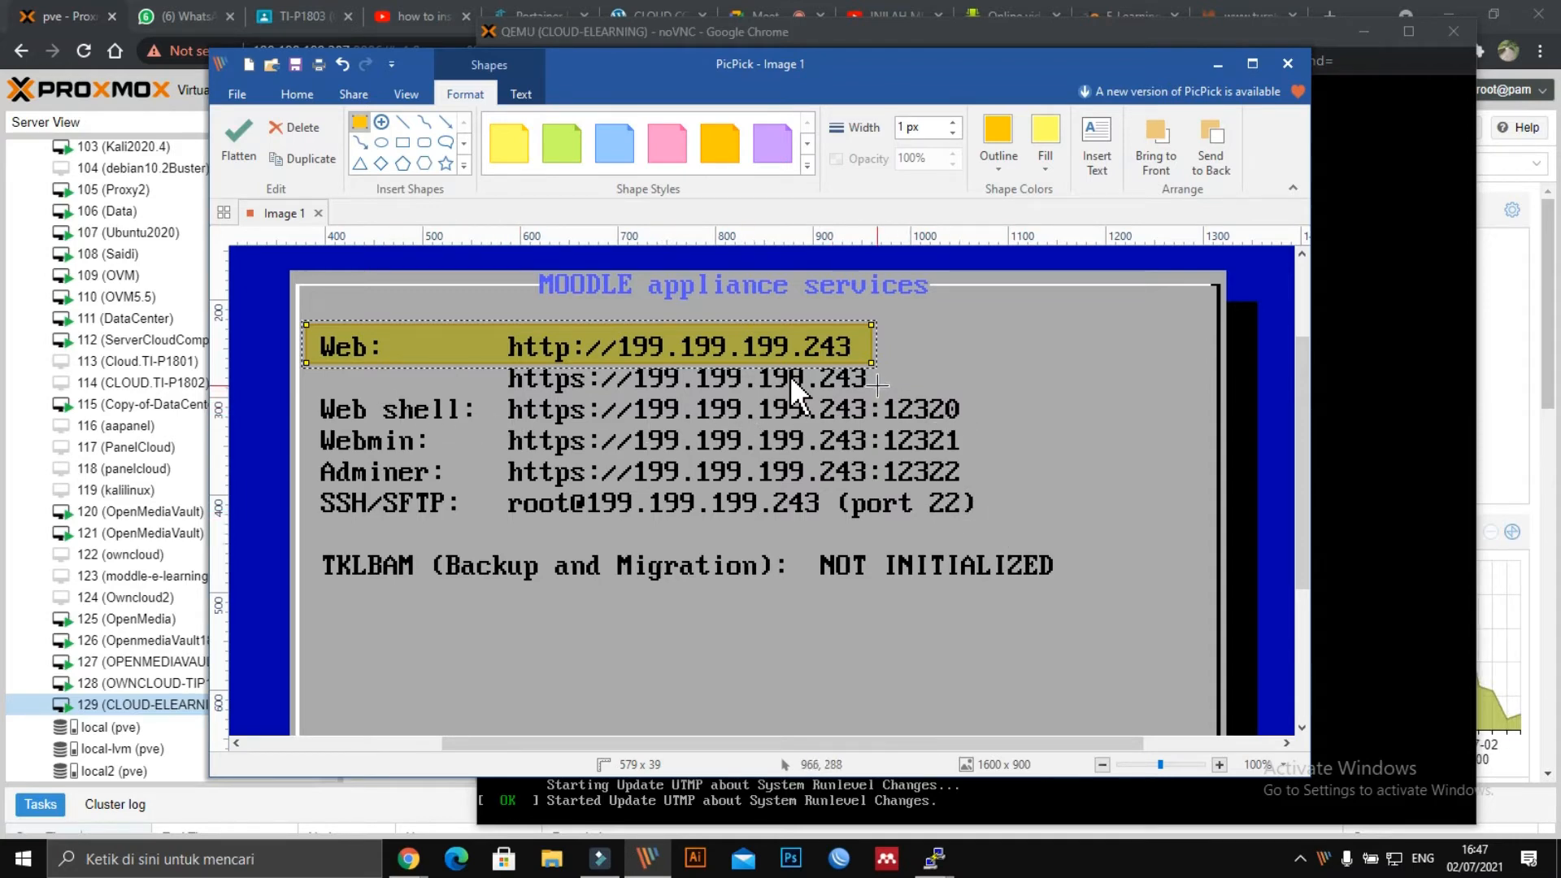
{"action": "left_click_drag", "start_coordinate": [886, 379], "coordinate": [988, 485]}
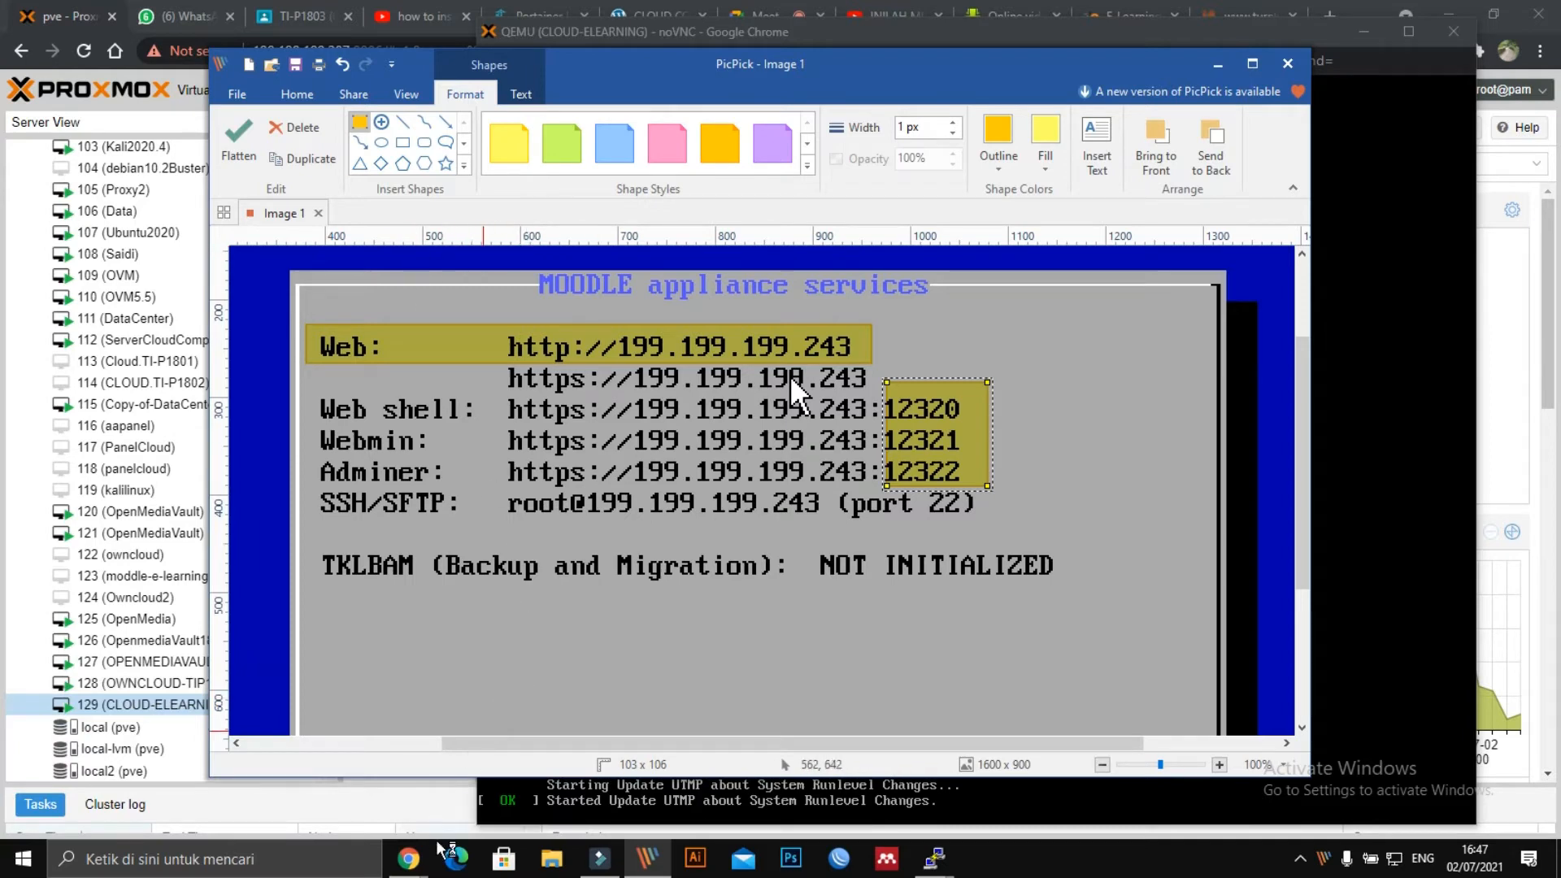
{"action": "mouse_move", "coordinate": [935, 858]}
{"action": "left_click", "coordinate": [821, 765]}
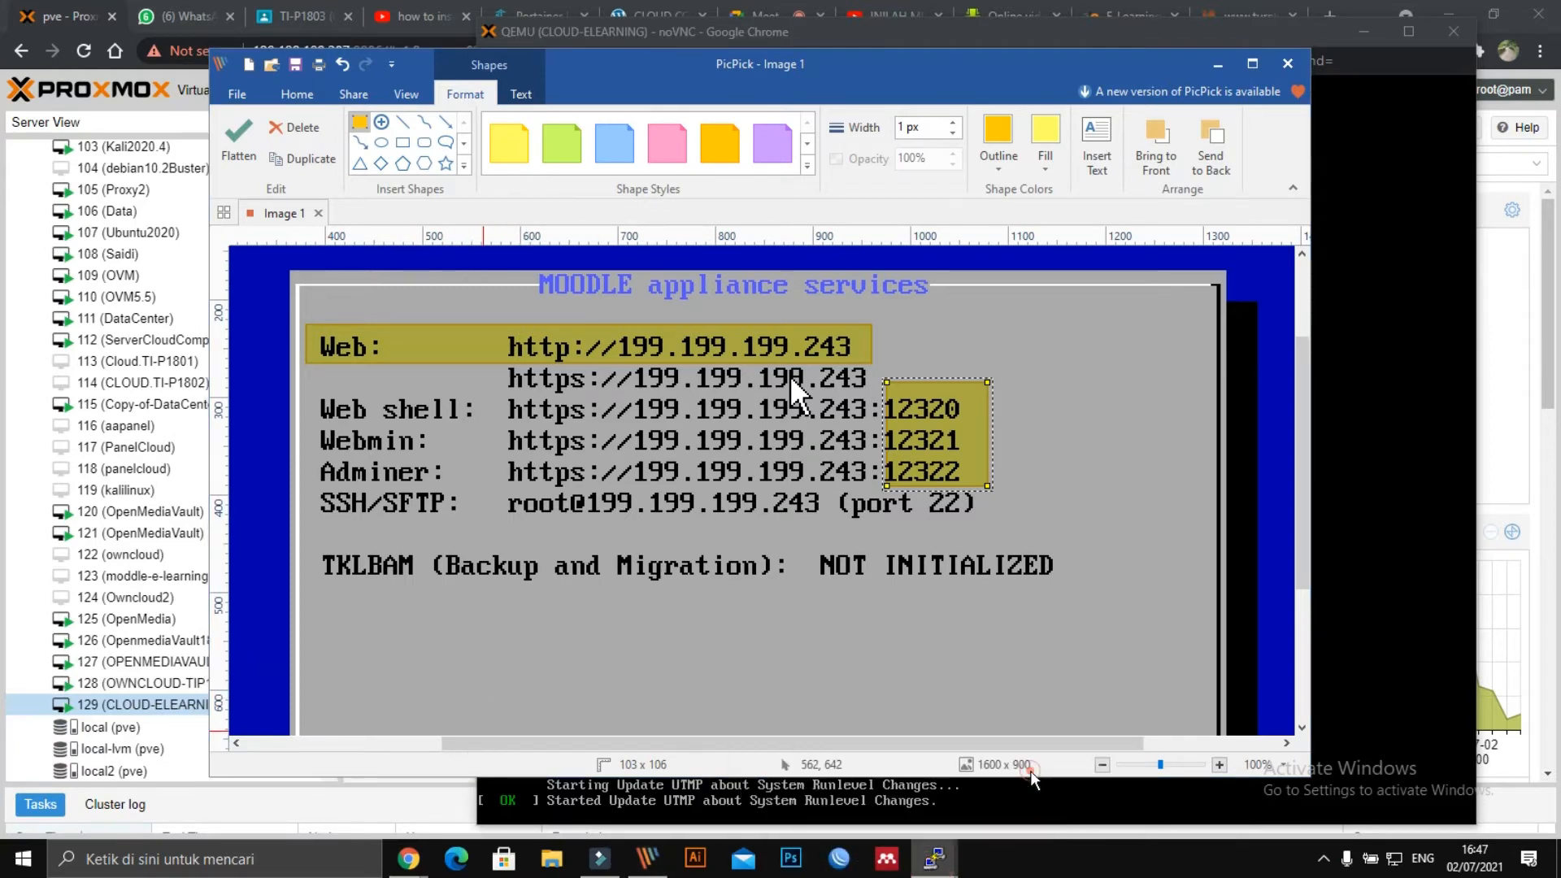
Start a new PuTTY SSH session to 199.199.199.243 on port 22 and trust its host key.
{"action": "right_click", "coordinate": [368, 98]}
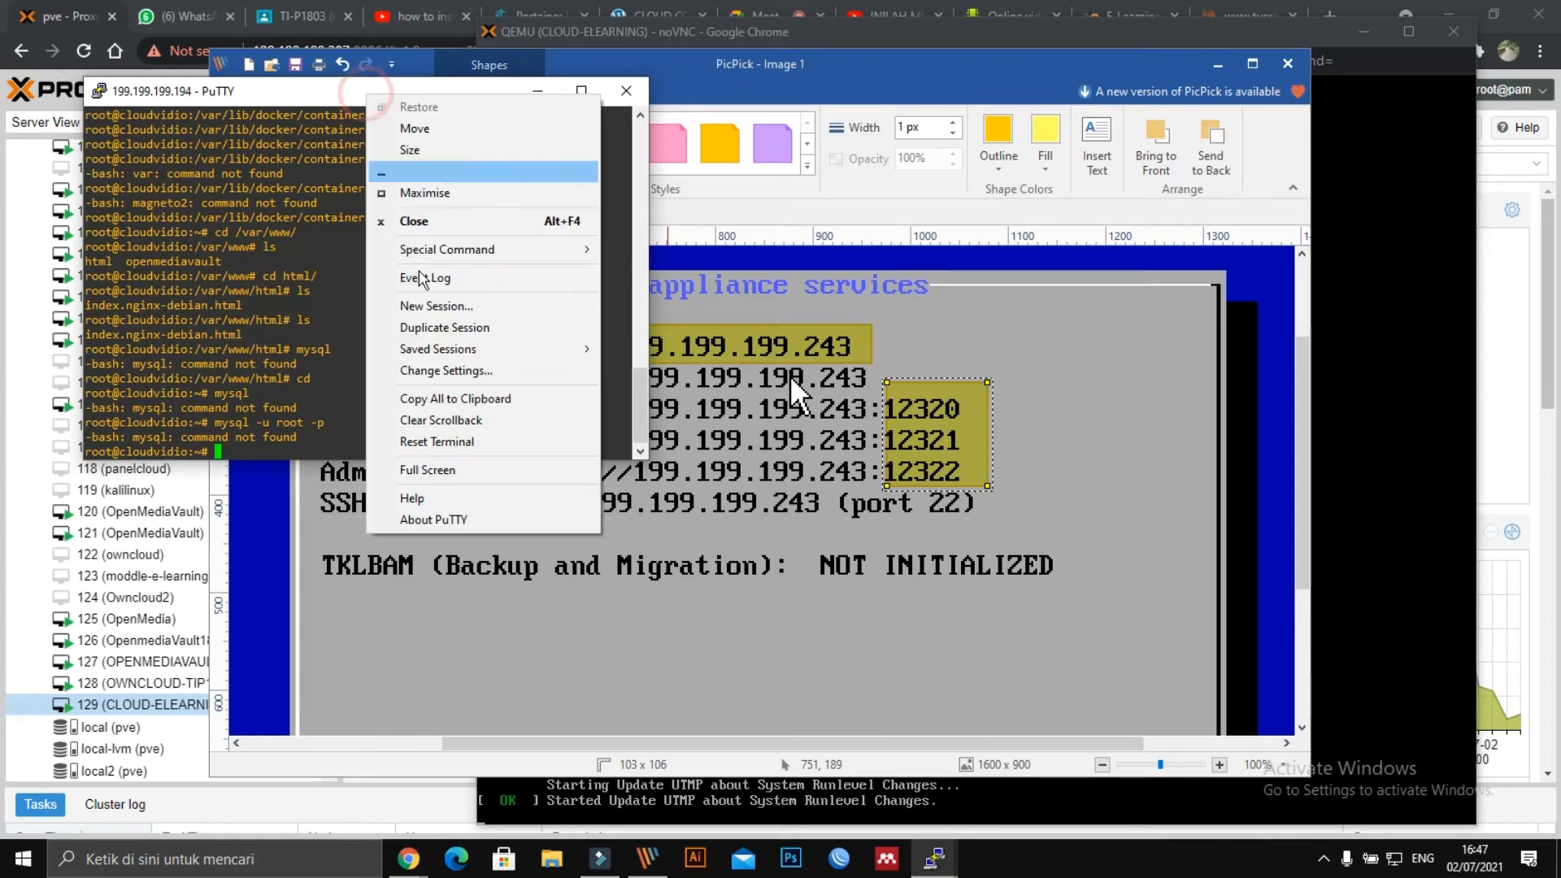
{"action": "left_click", "coordinate": [443, 306]}
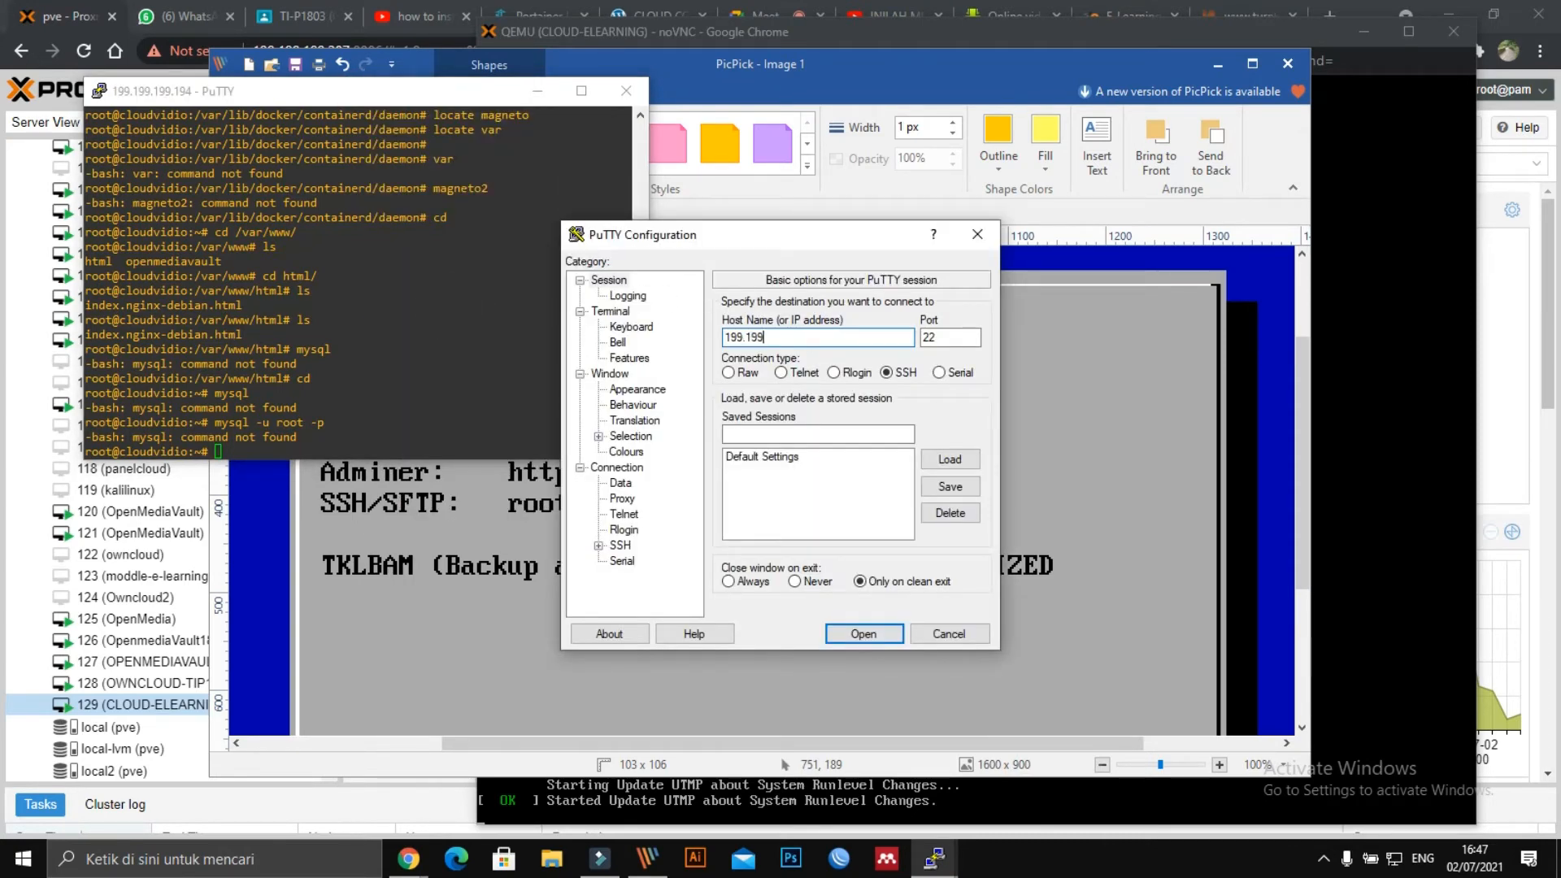
{"action": "key", "text": "alt+Tab"}
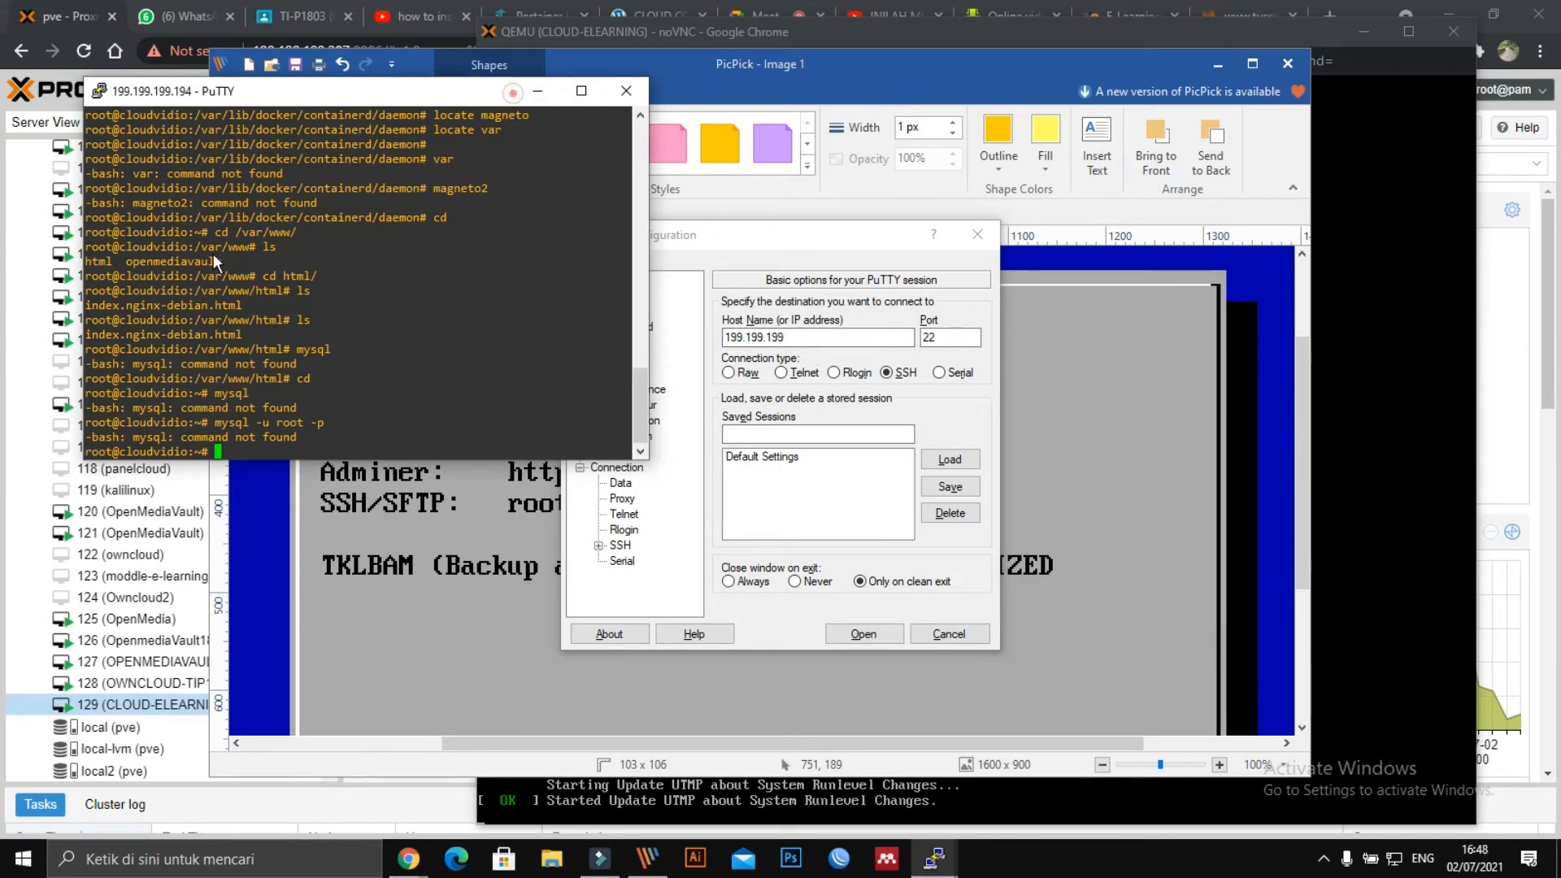
{"action": "left_click_drag", "start_coordinate": [724, 235], "coordinate": [1101, 200]}
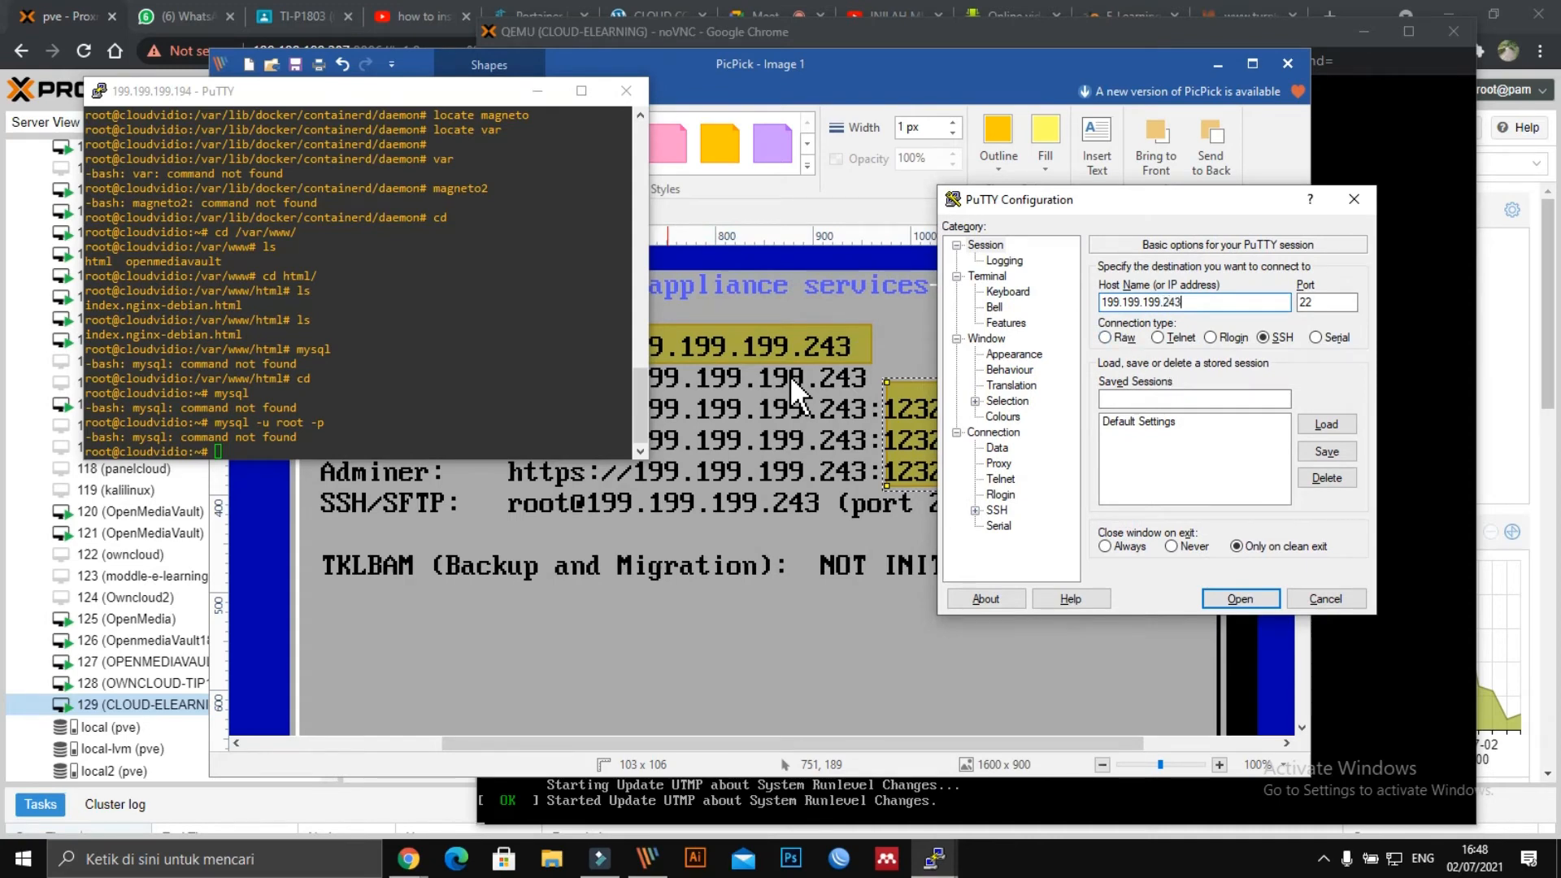
{"action": "key", "text": "Return"}
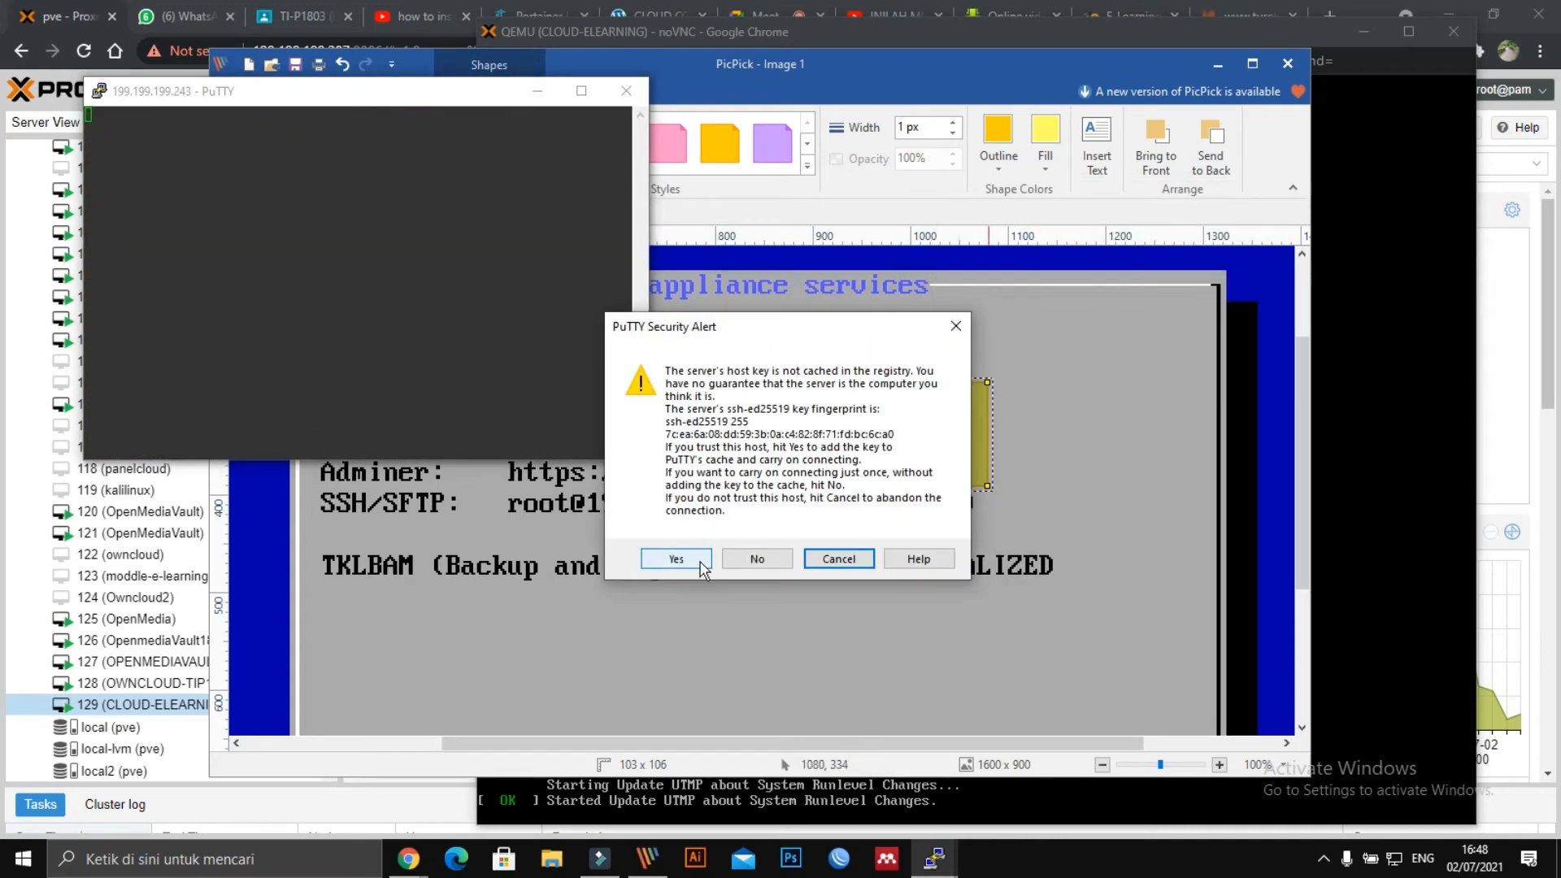
{"action": "left_click", "coordinate": [674, 562]}
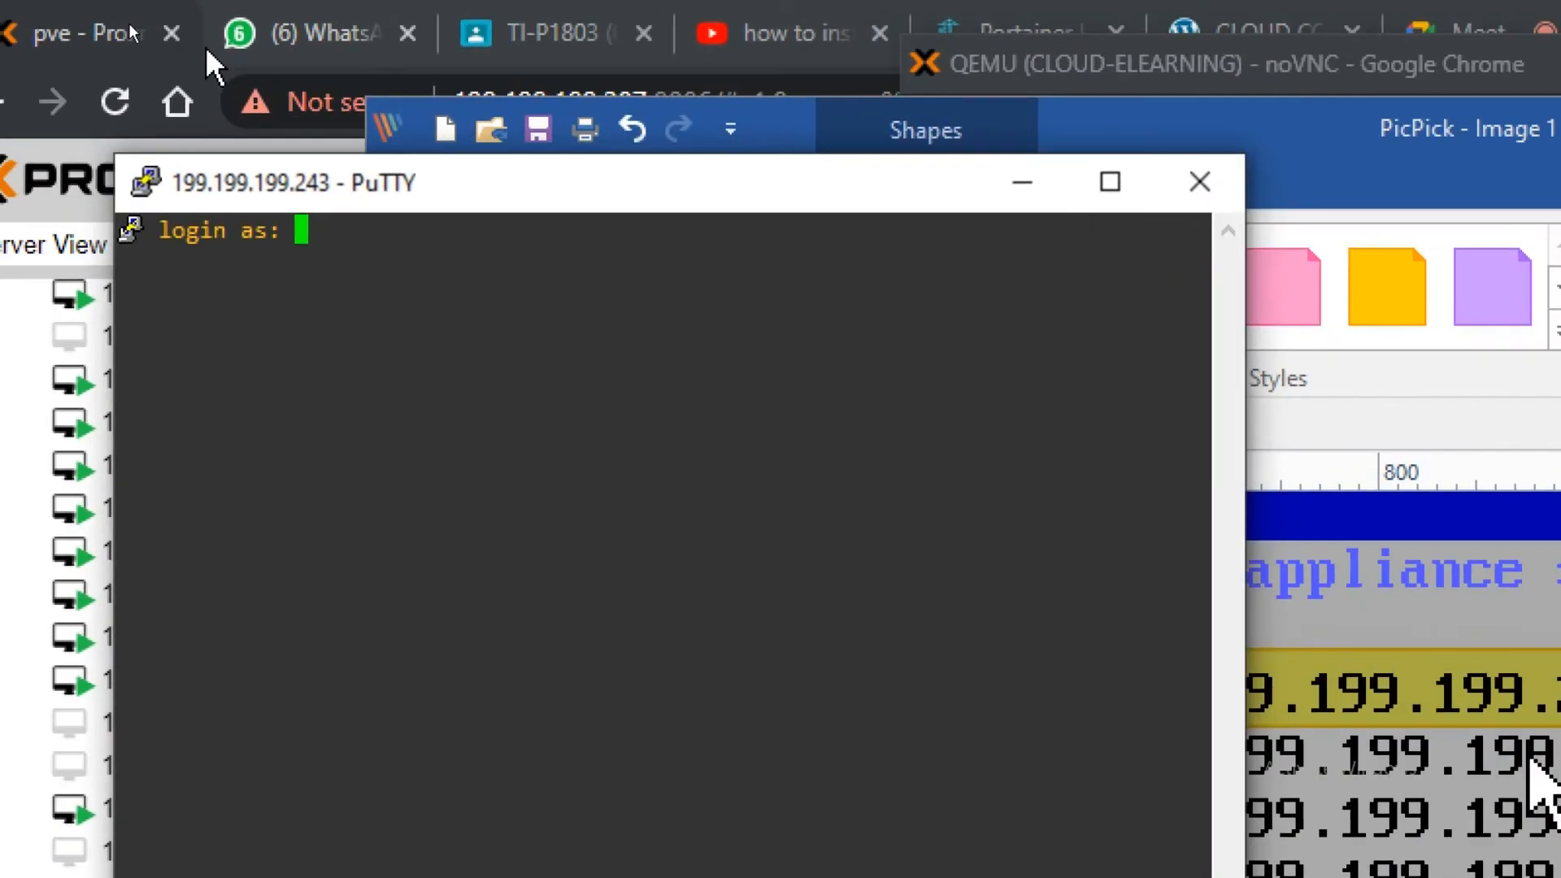
Log in as root and run ip ad to check the server's network addresses.
{"action": "type", "text": "roo"}
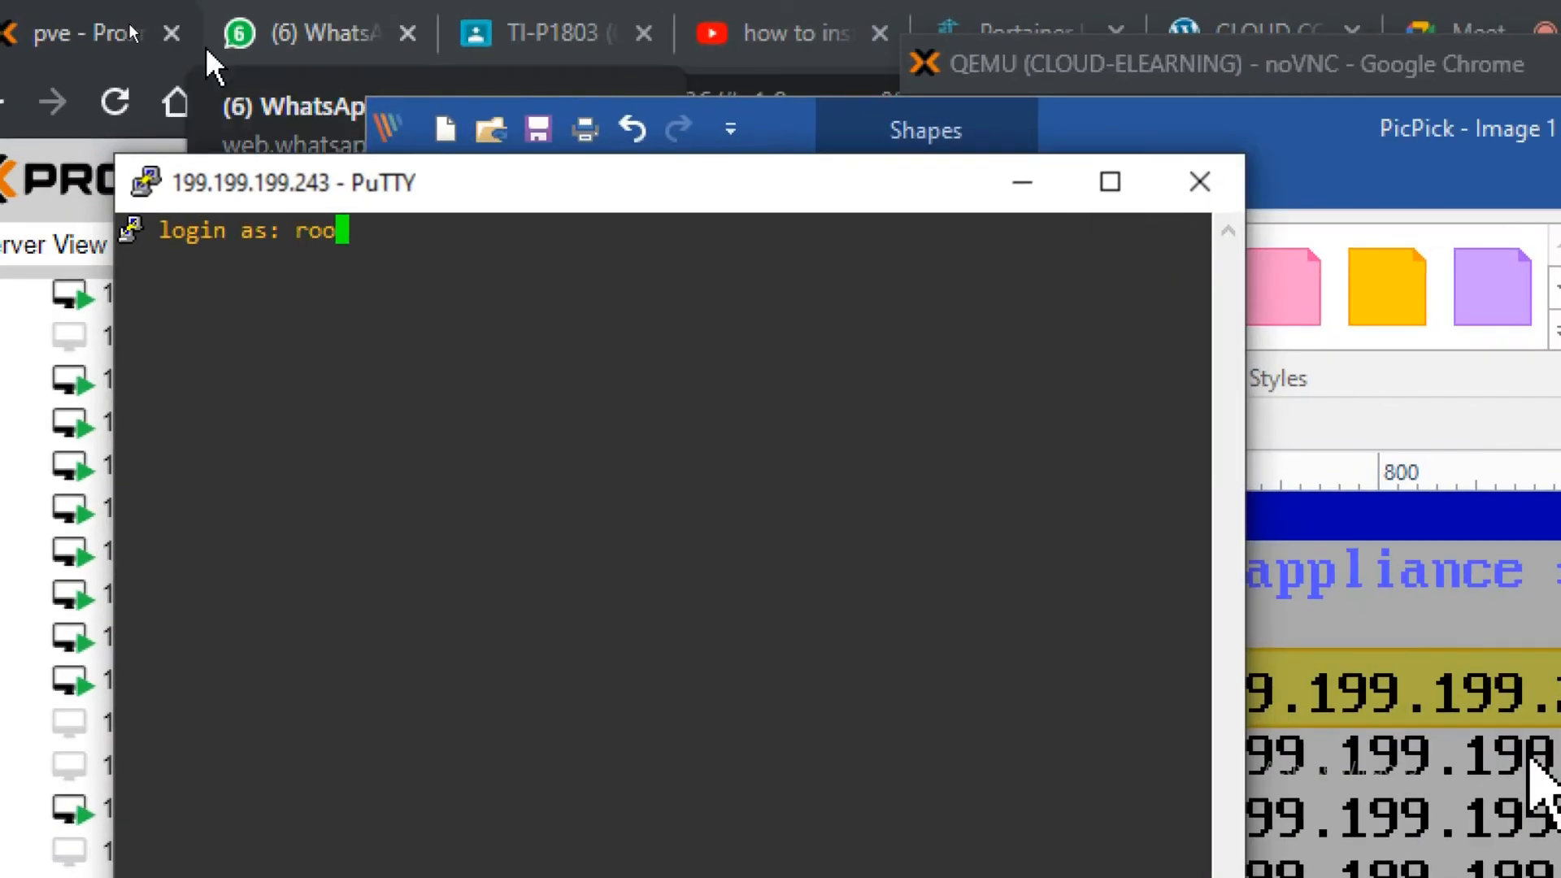
{"action": "type", "text": "t"}
{"action": "key", "text": "Return"}
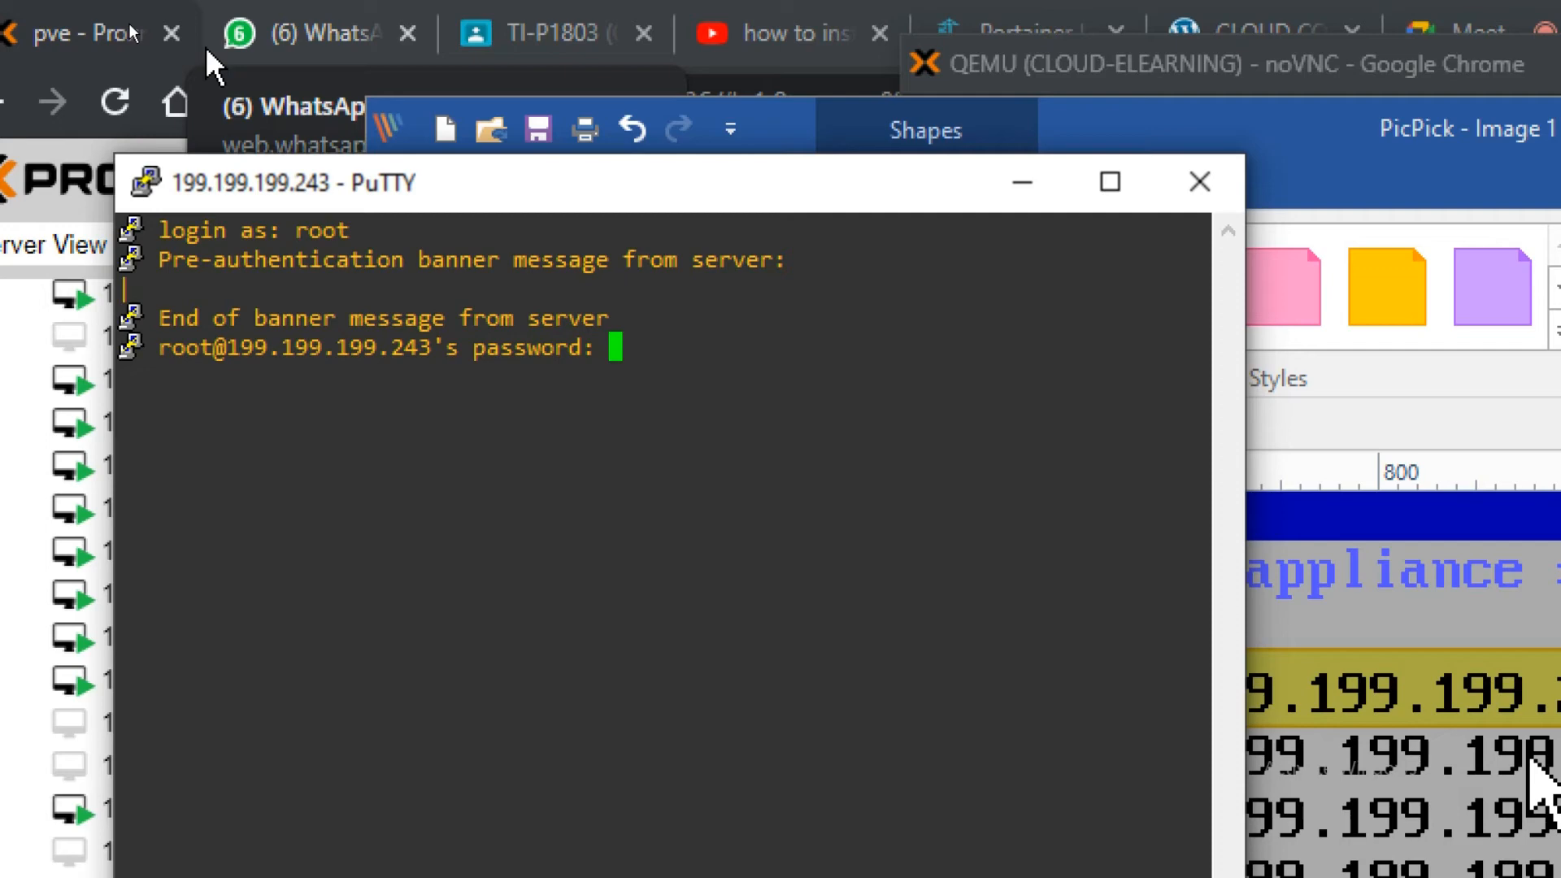
{"action": "key", "text": "Return"}
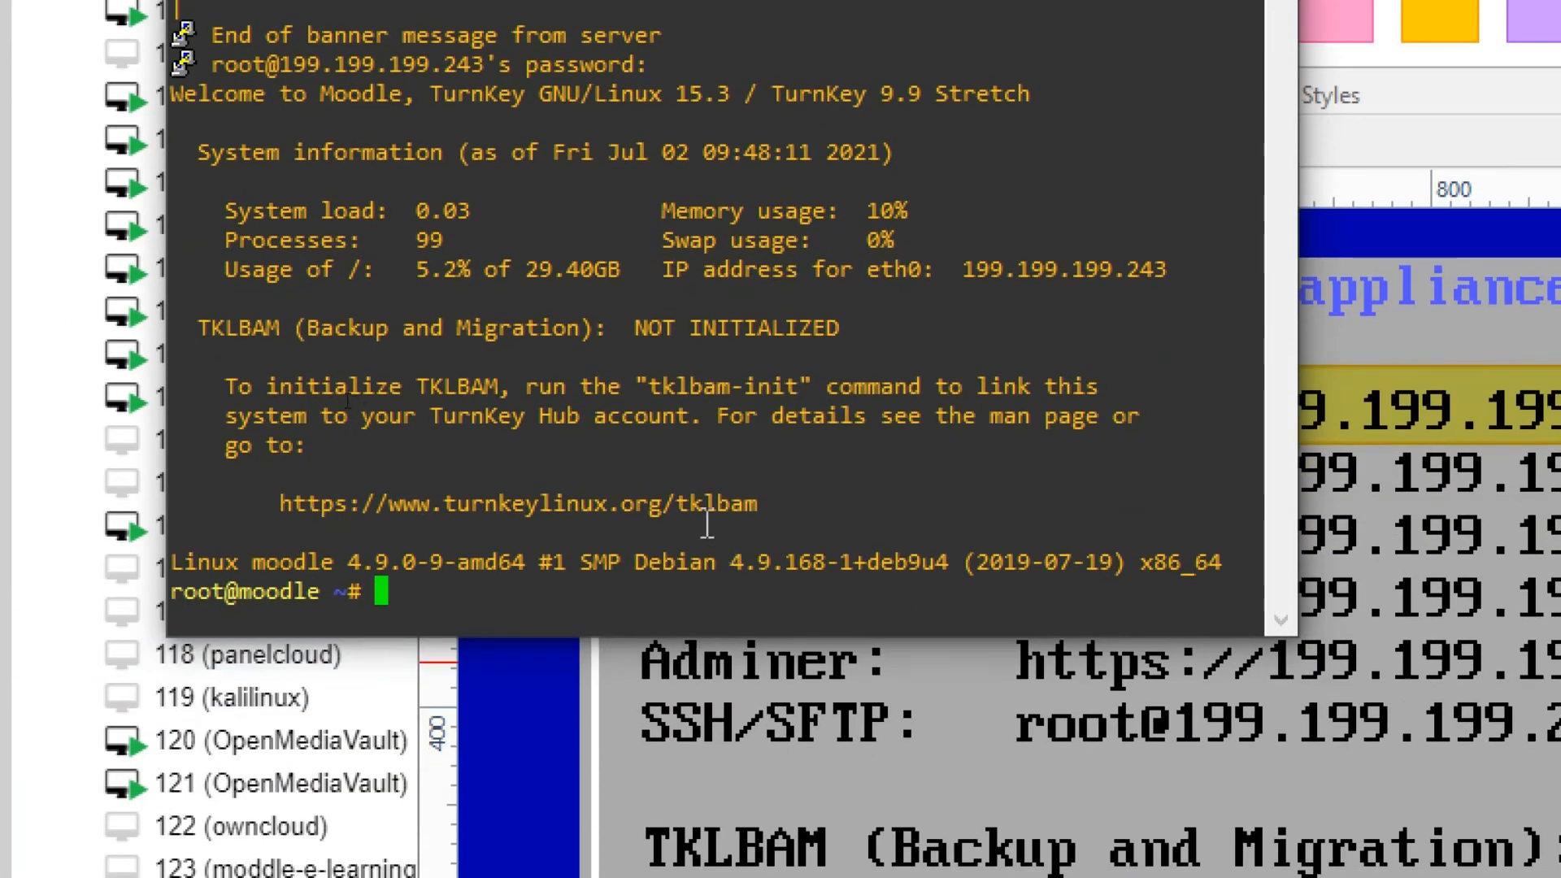
{"action": "type", "text": "ip ad"}
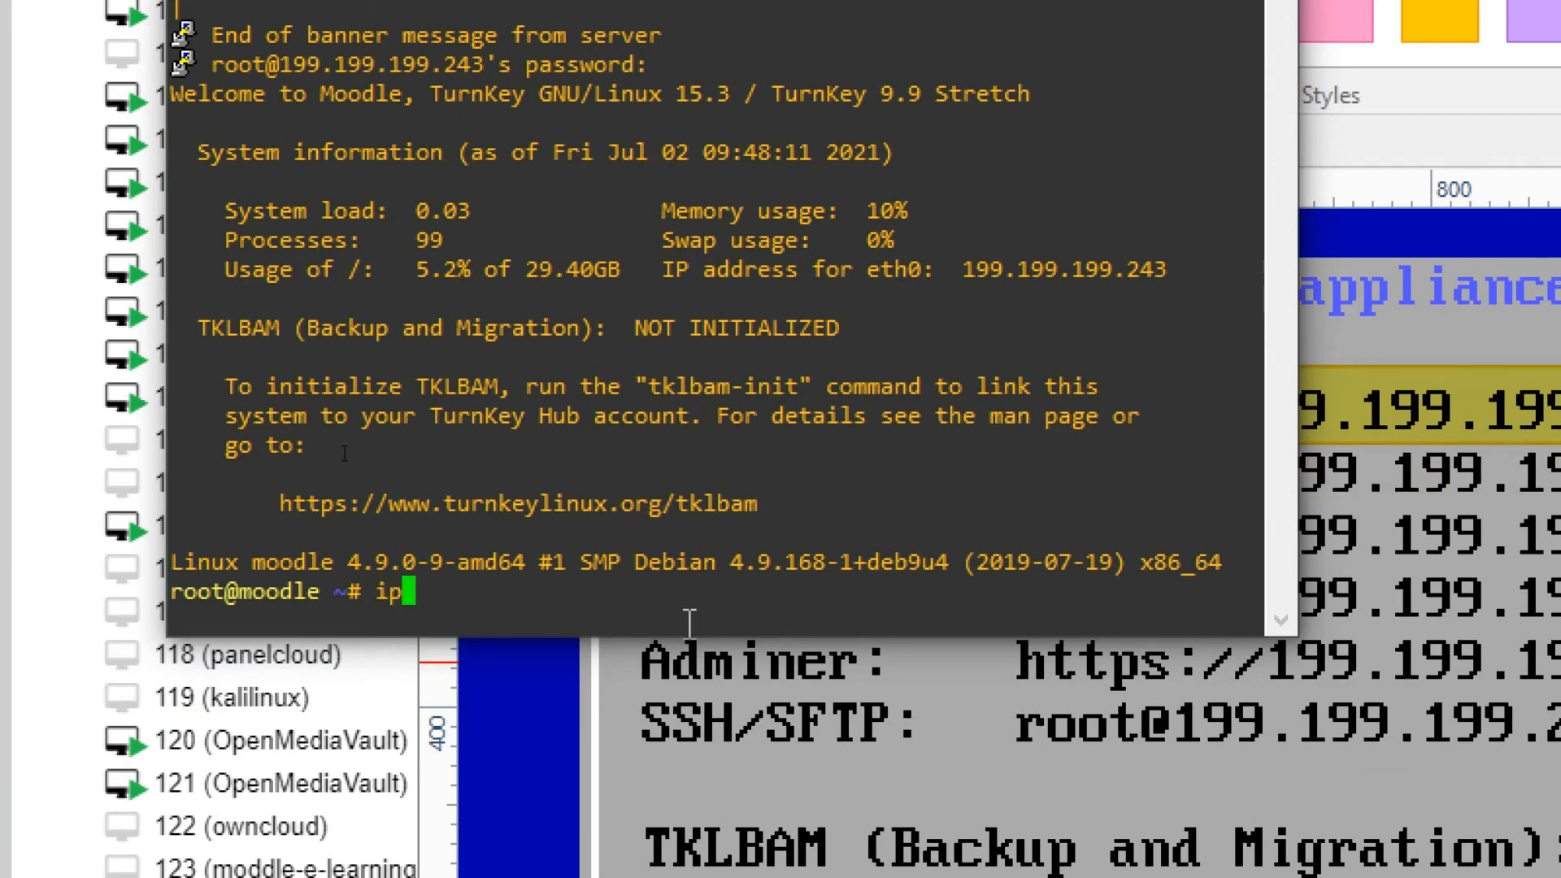
{"action": "key", "text": "Return"}
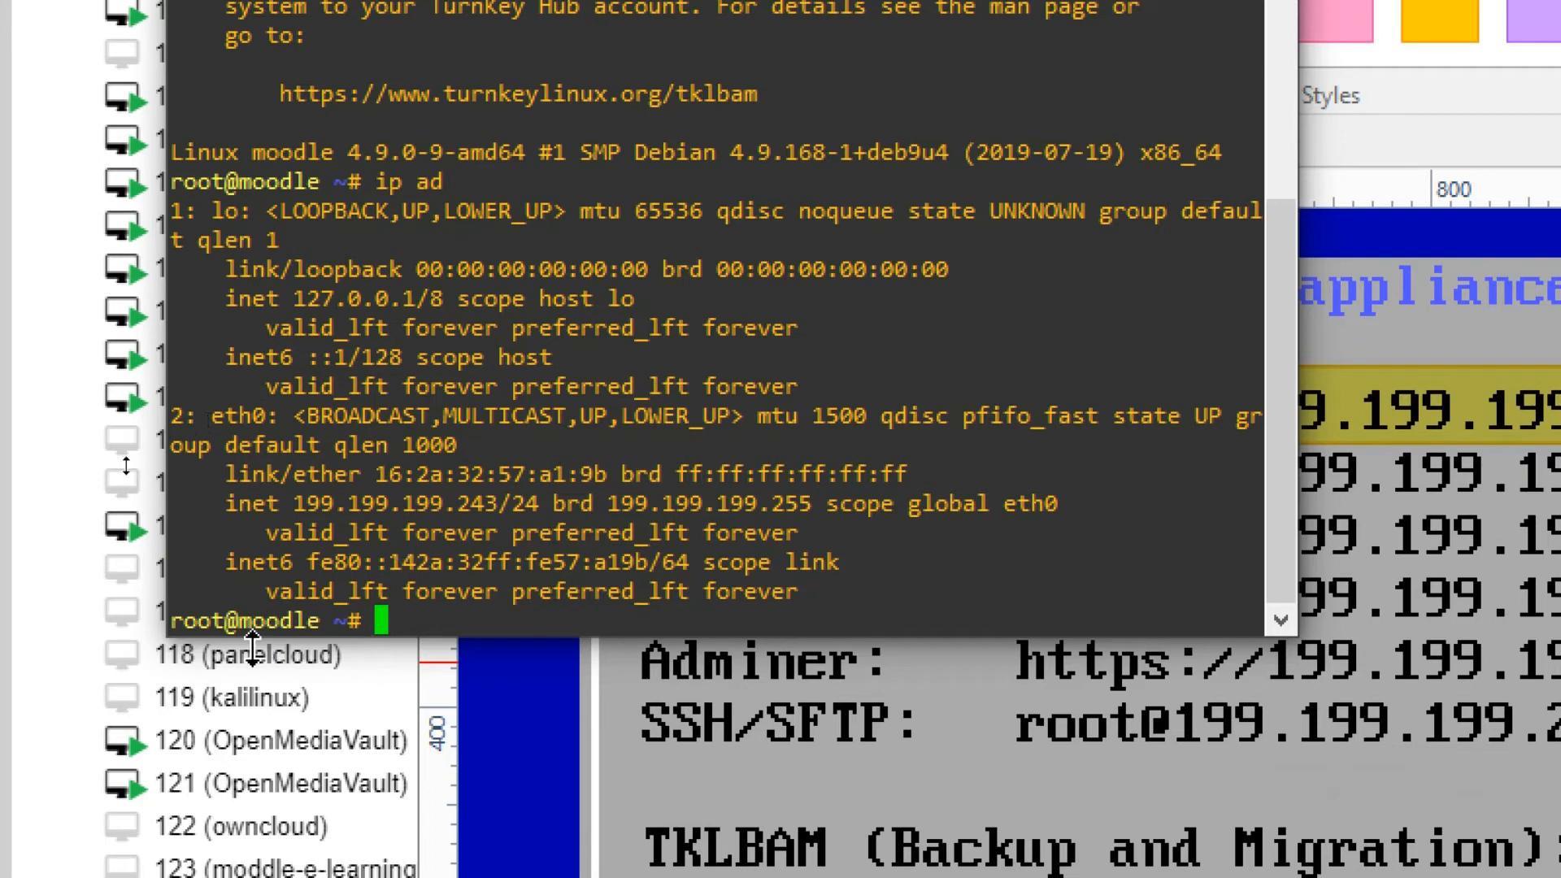
{"action": "left_click_drag", "start_coordinate": [319, 625], "coordinate": [278, 619]}
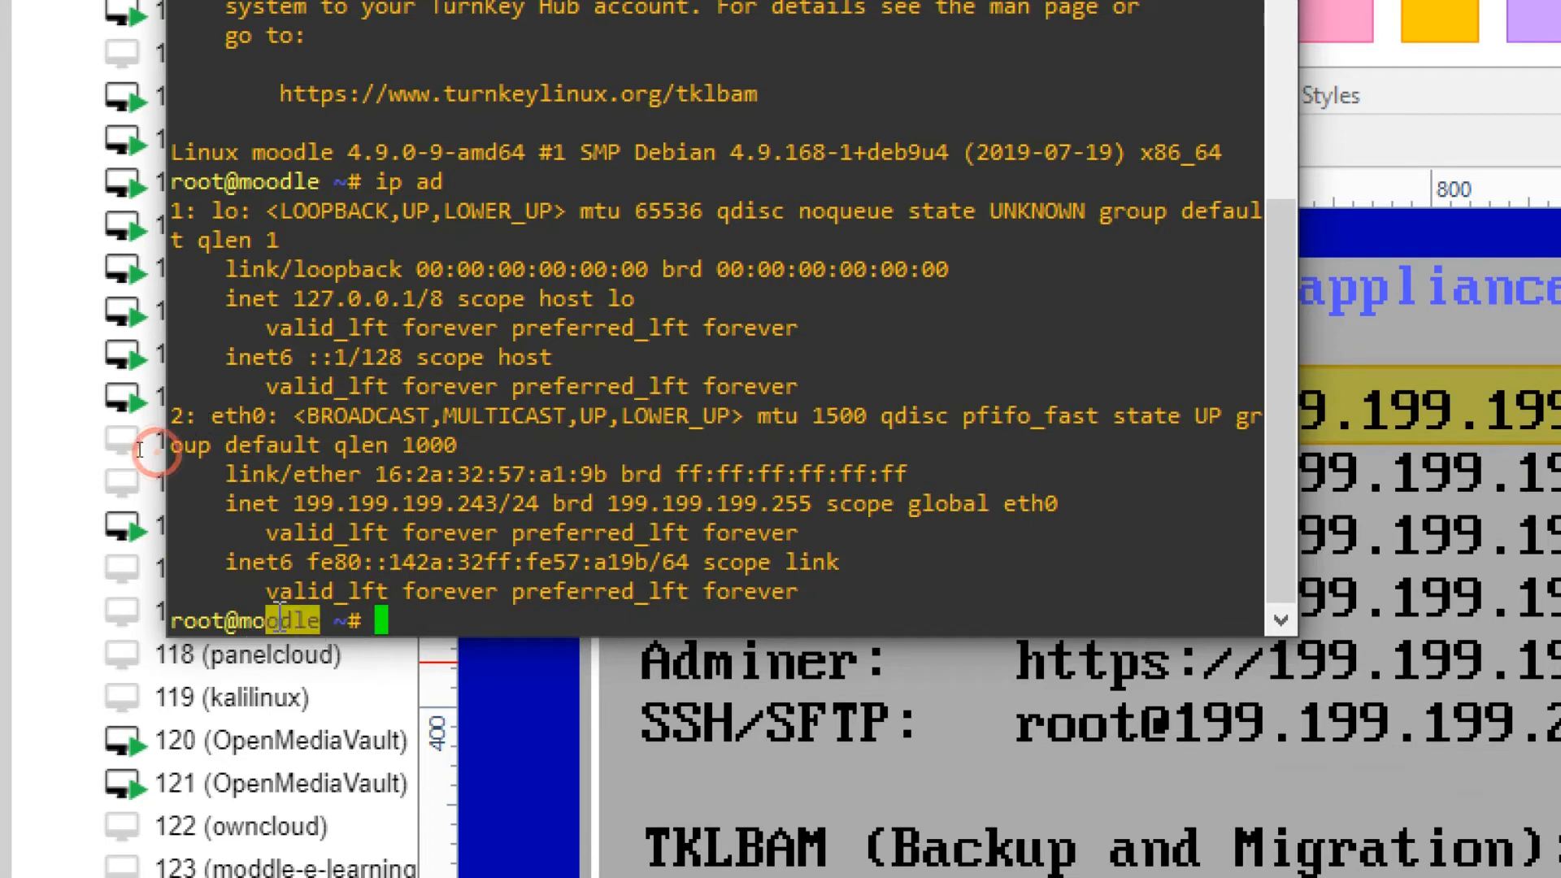
{"action": "left_click", "coordinate": [454, 602]}
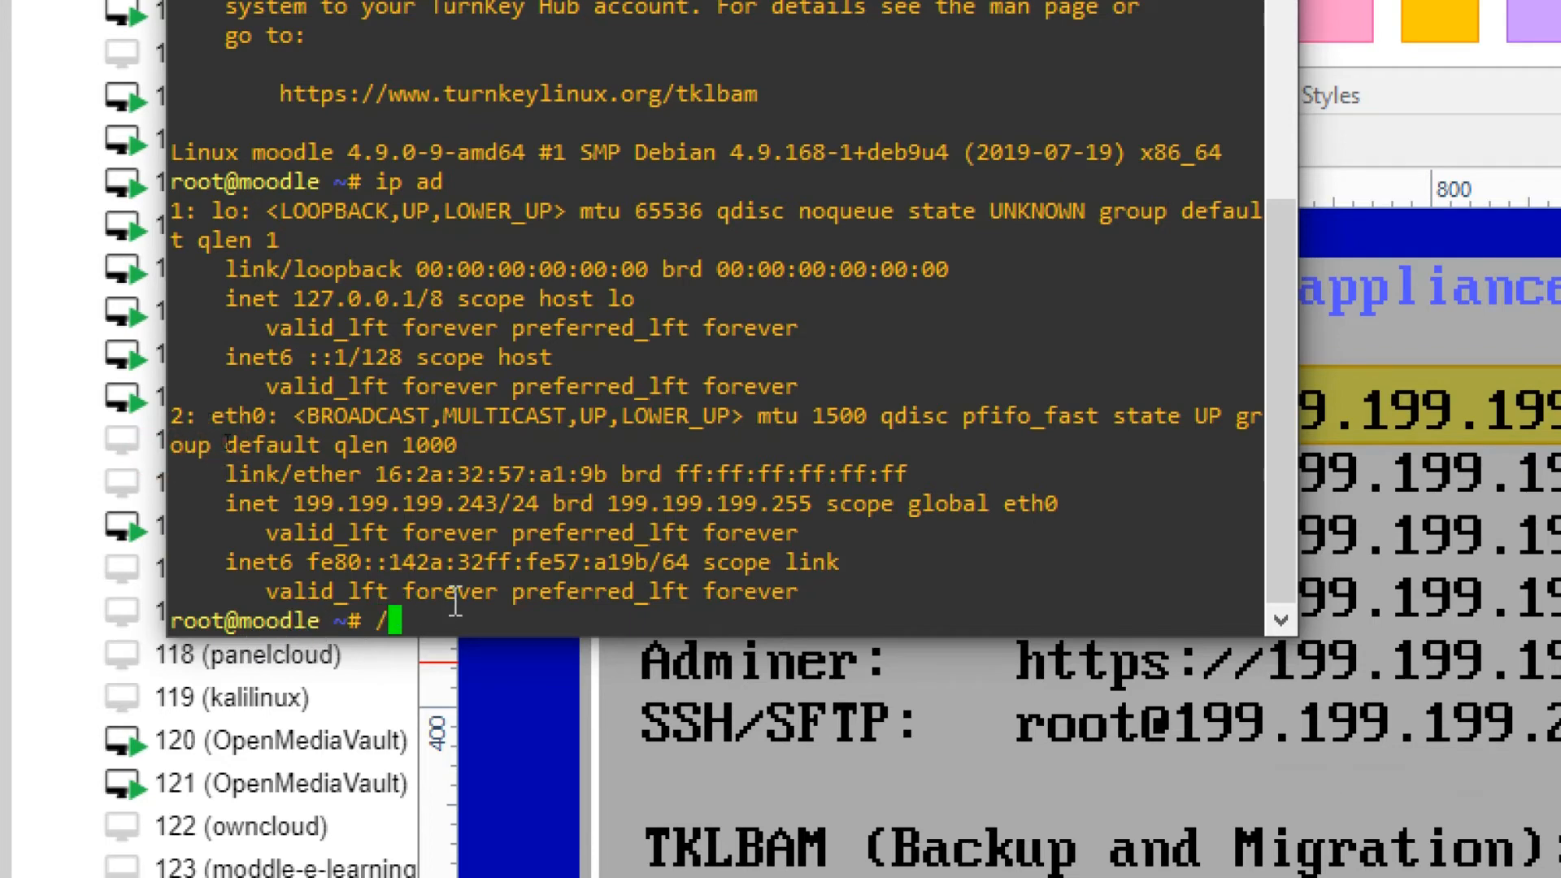
Change into /var/www and list its contents.
{"action": "type", "text": "cd /var/"}
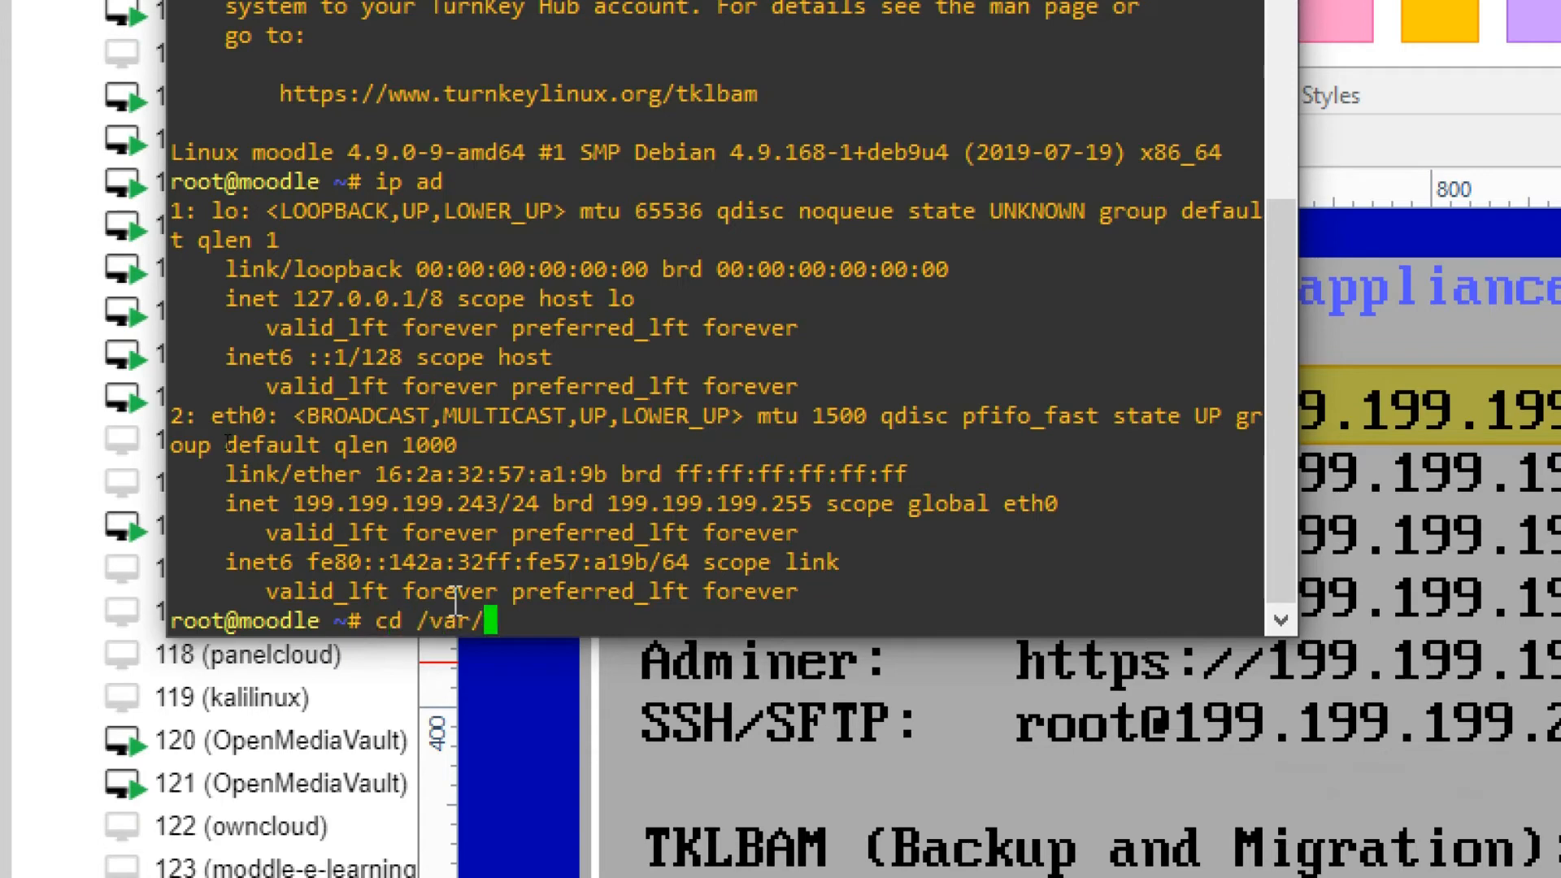
{"action": "key", "text": "Return"}
{"action": "type", "text": "cd www/"}
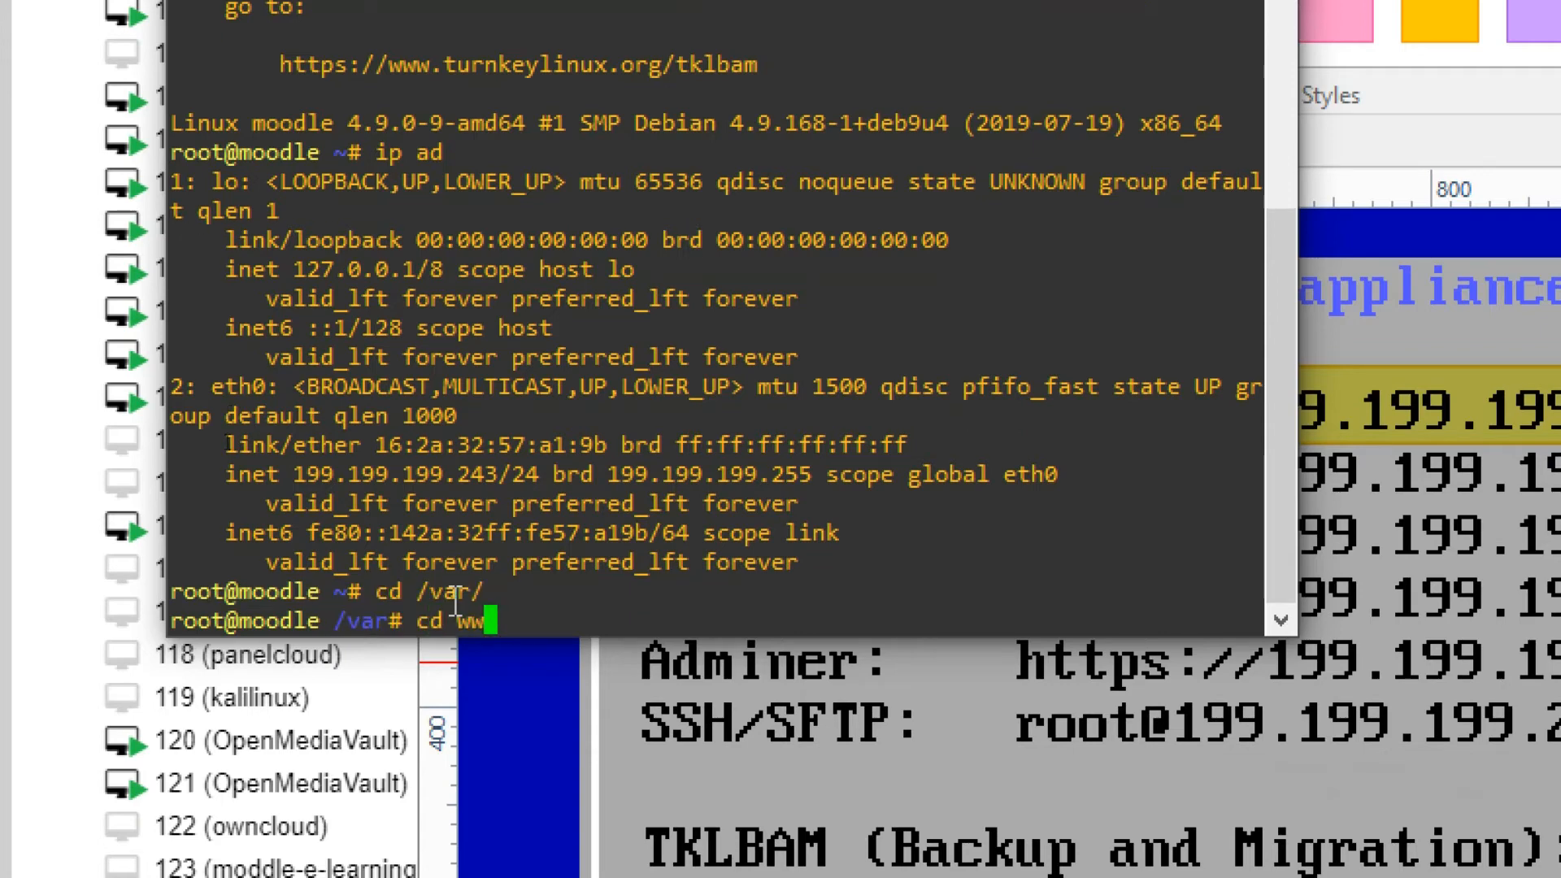
{"action": "key", "text": "Return"}
{"action": "type", "text": "ls"}
{"action": "key", "text": "Return"}
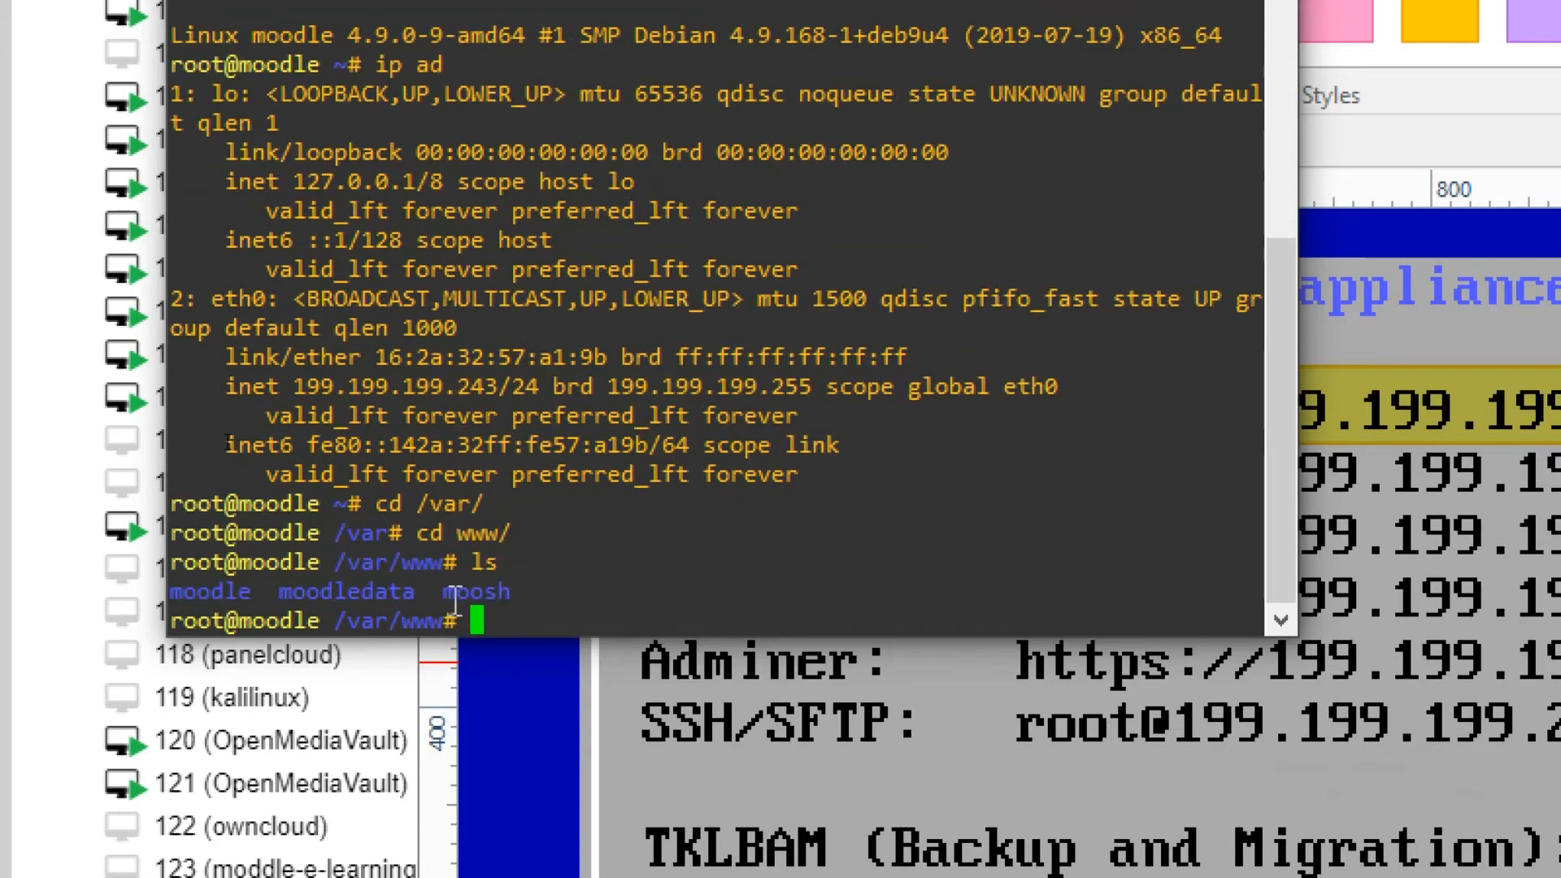
{"action": "double_click", "coordinate": [177, 600]}
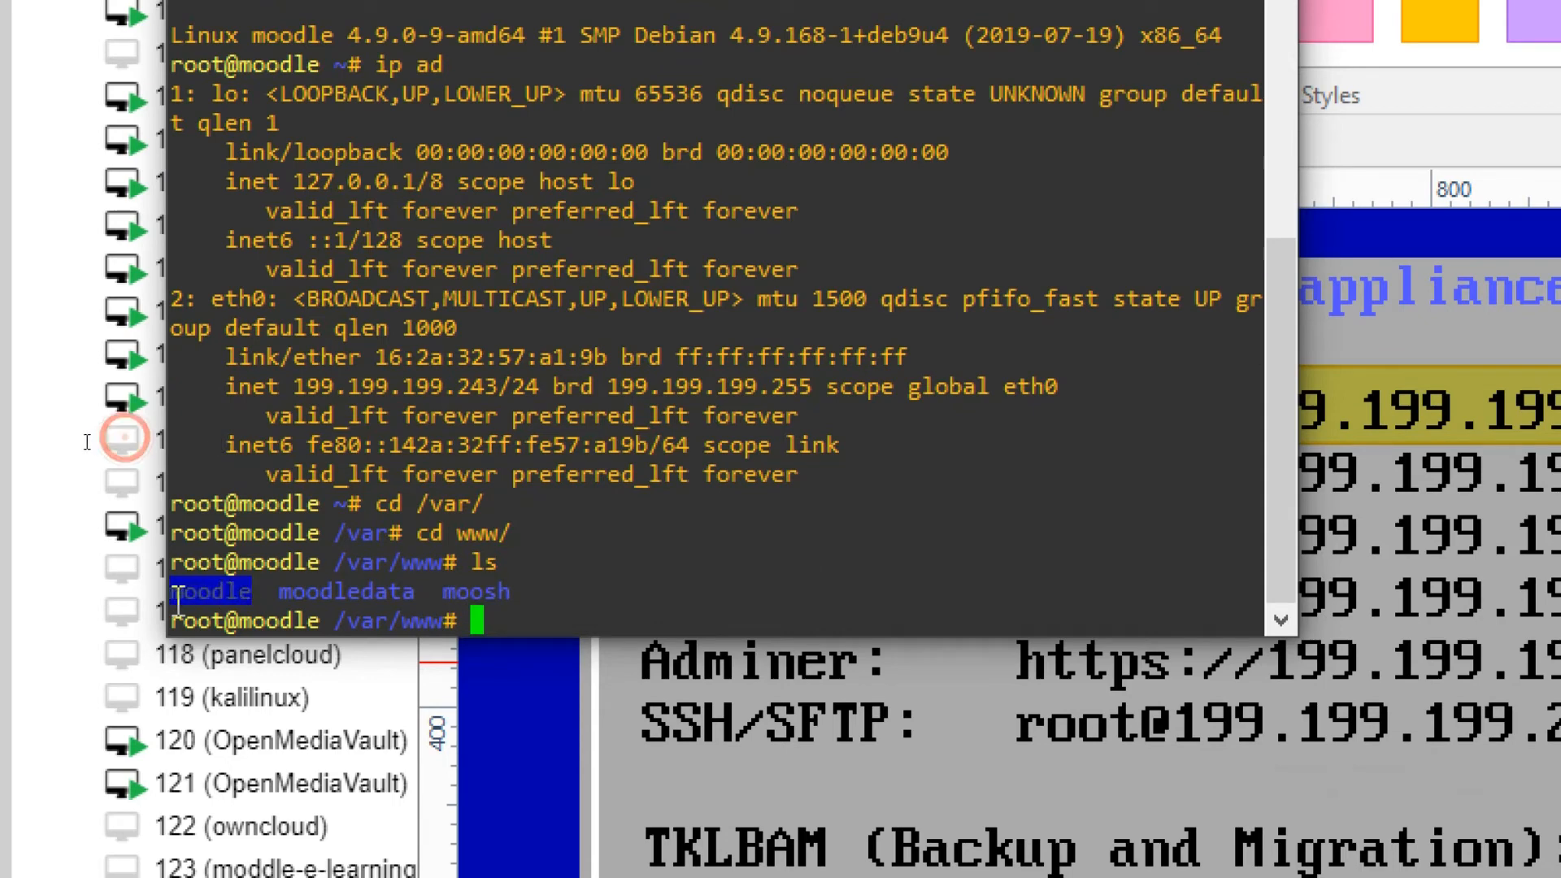
Enter the moodle directory and list the Moodle source files.
{"action": "type", "text": "cd"}
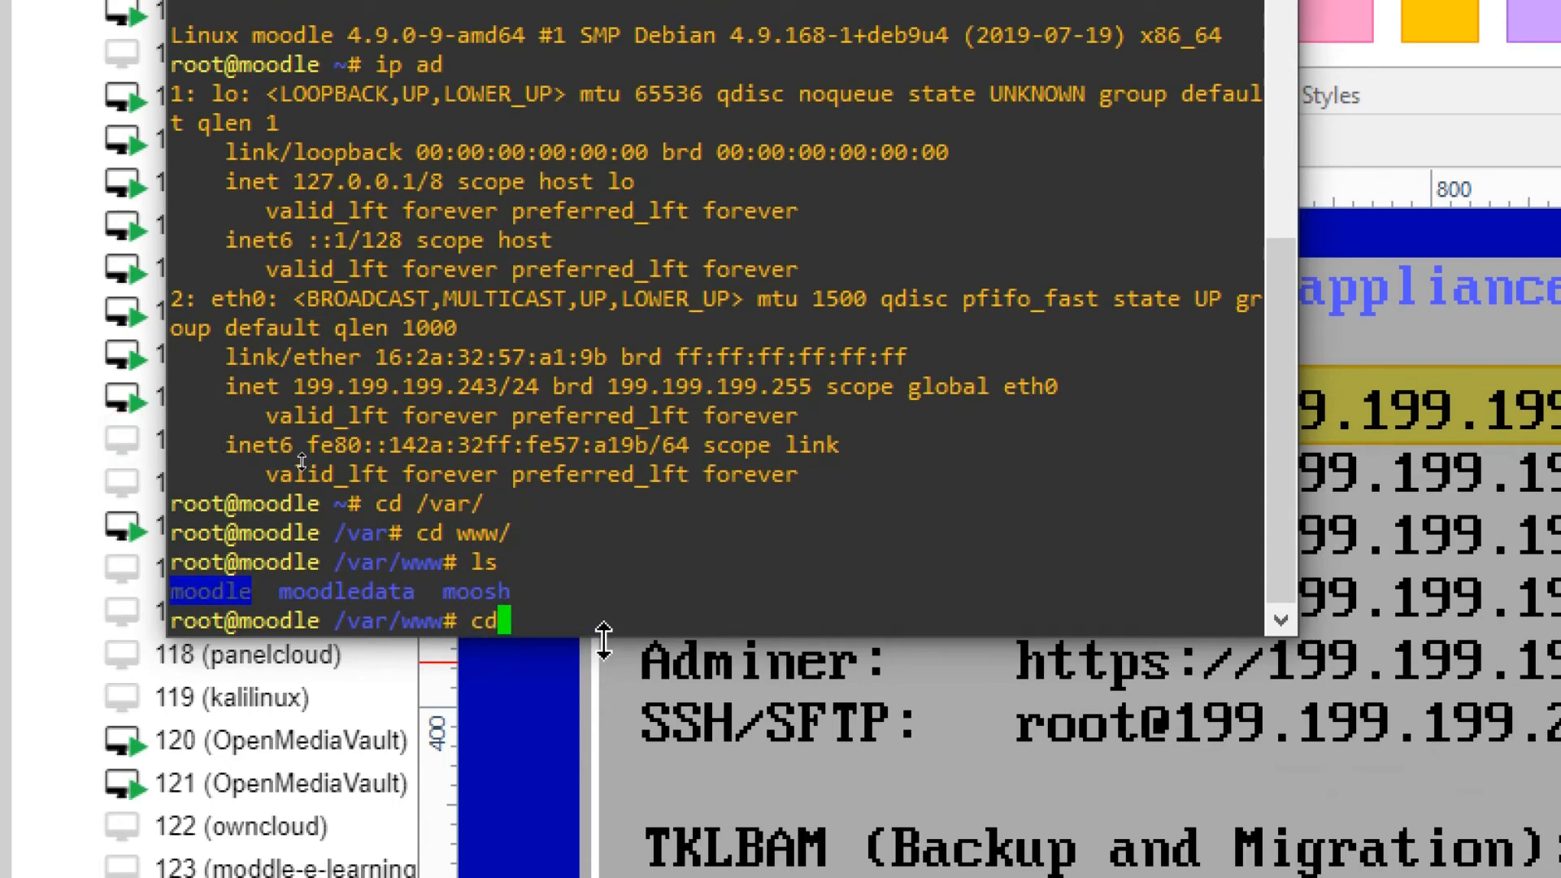
{"action": "key", "text": "BackSpace"}
{"action": "key", "text": "BackSpace"}
{"action": "type", "text": "cd moo"}
{"action": "key", "text": "Return"}
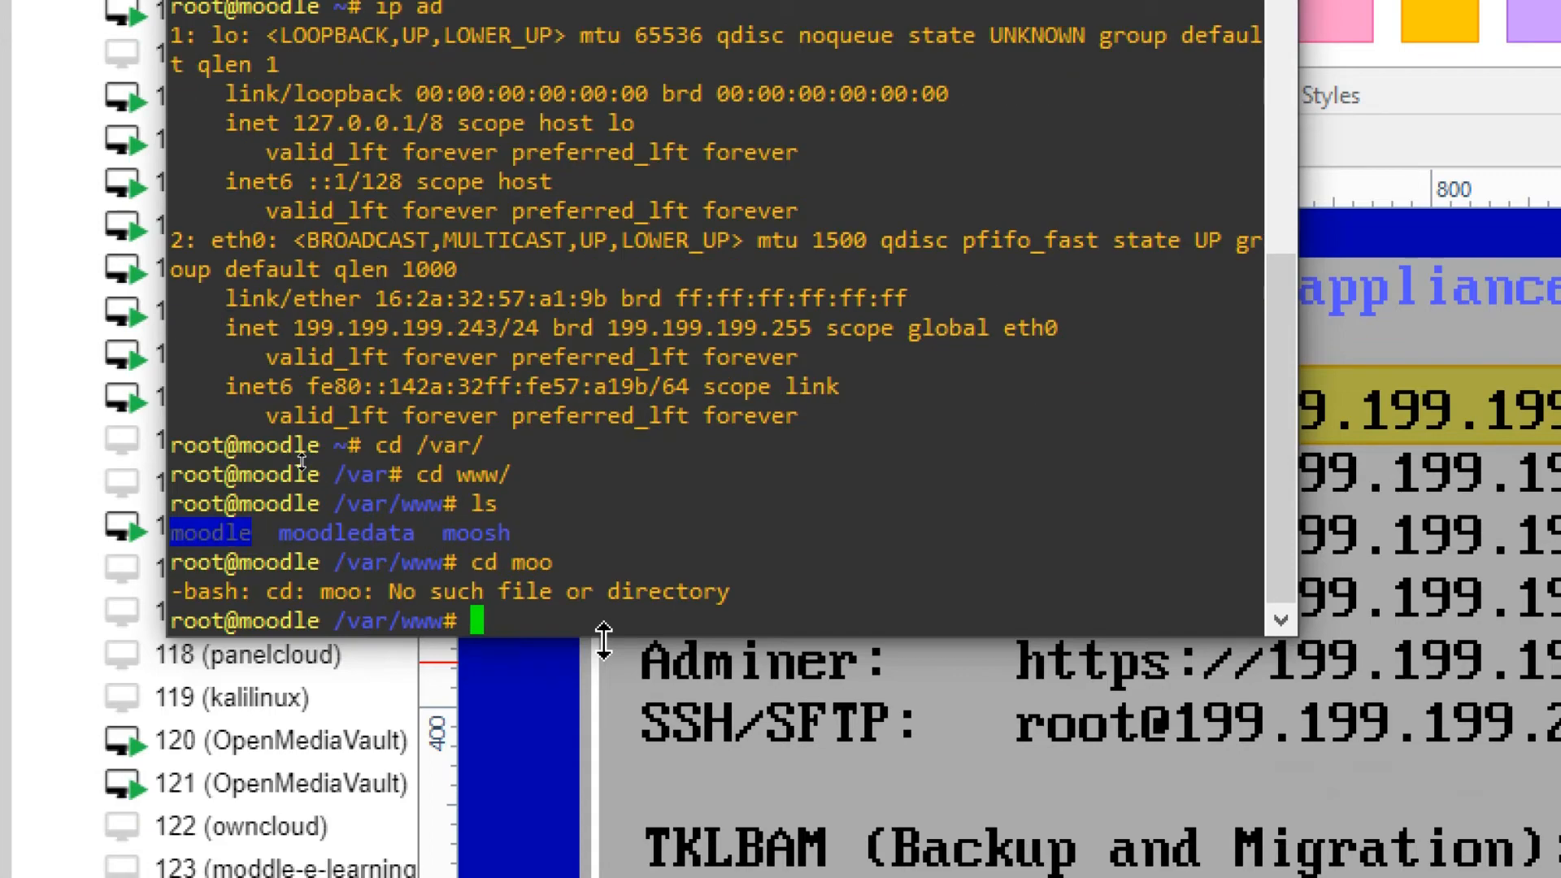
{"action": "type", "text": "cd moodle"}
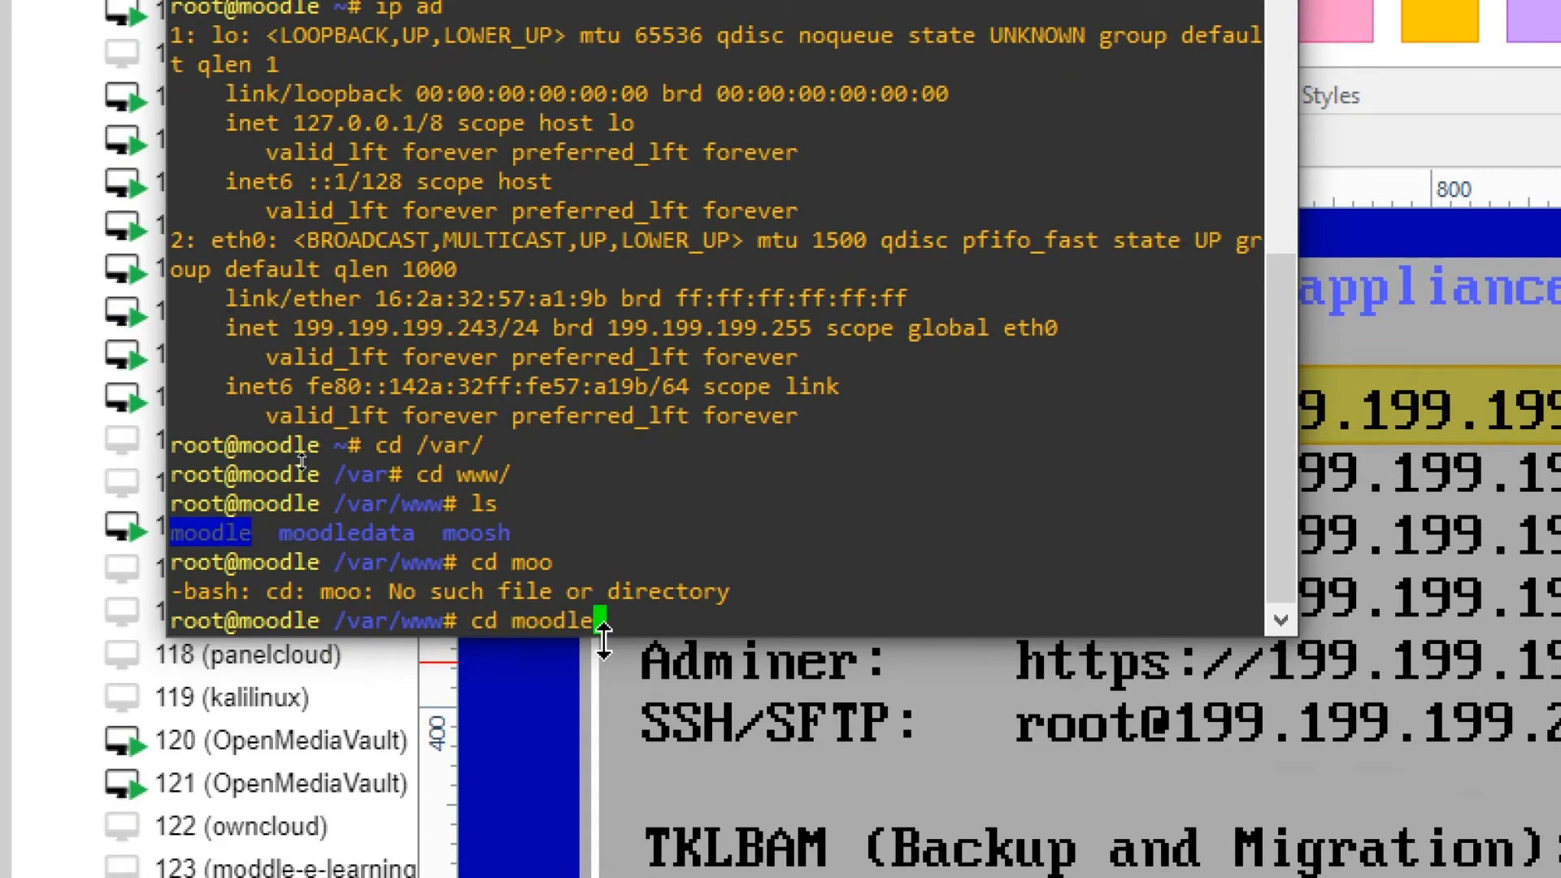
{"action": "key", "text": "Return"}
{"action": "type", "text": "ls"}
{"action": "key", "text": "Return"}
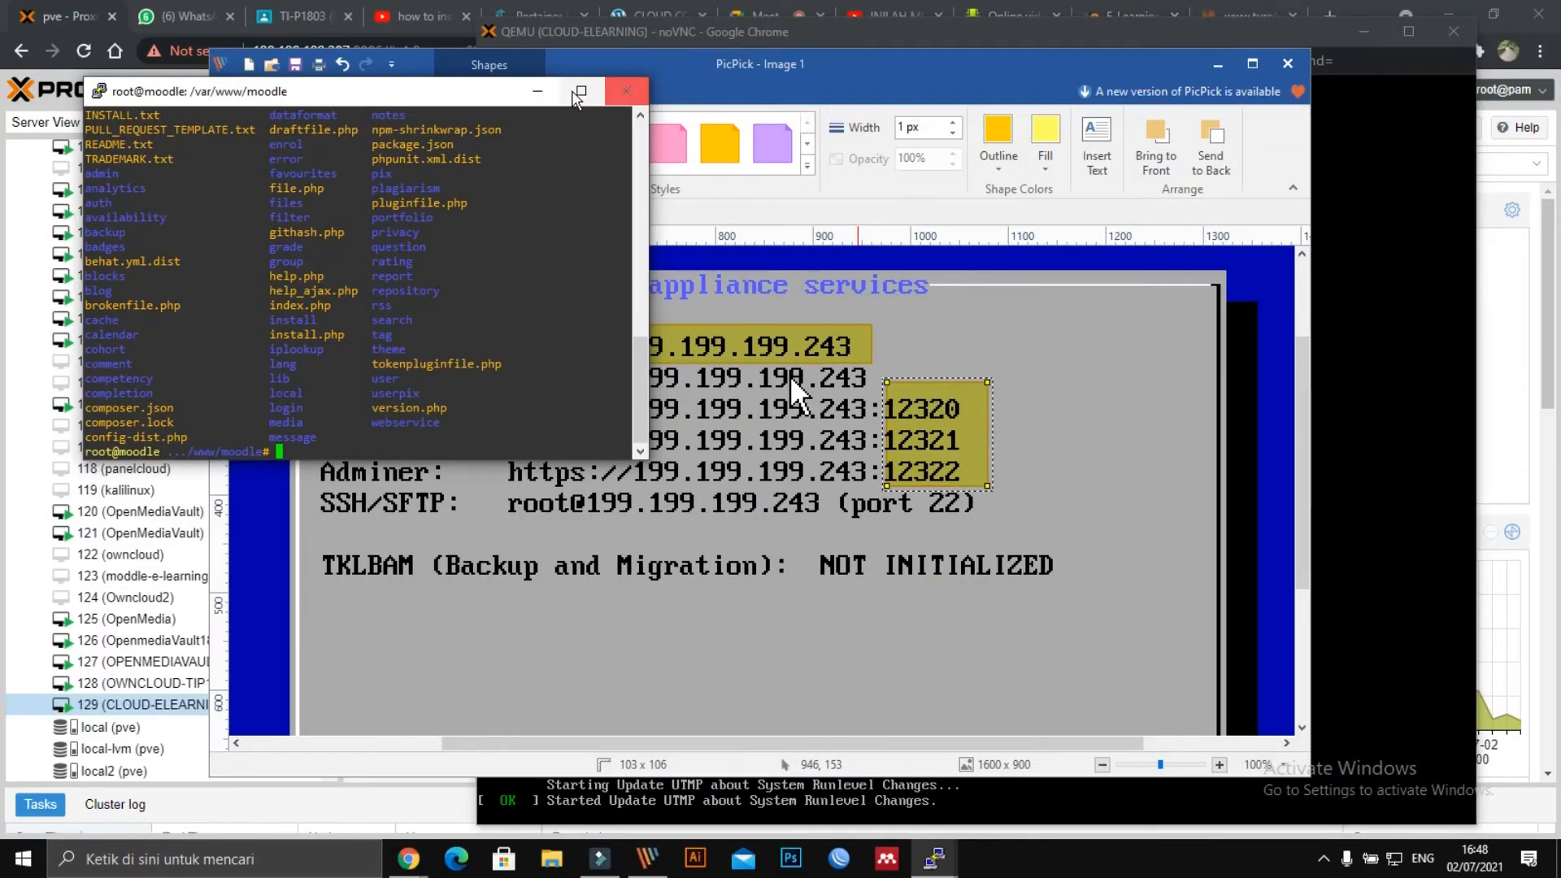
Hide the terminal, PicPick and noVNC windows and open a new Chrome tab.
{"action": "left_click", "coordinate": [238, 183]}
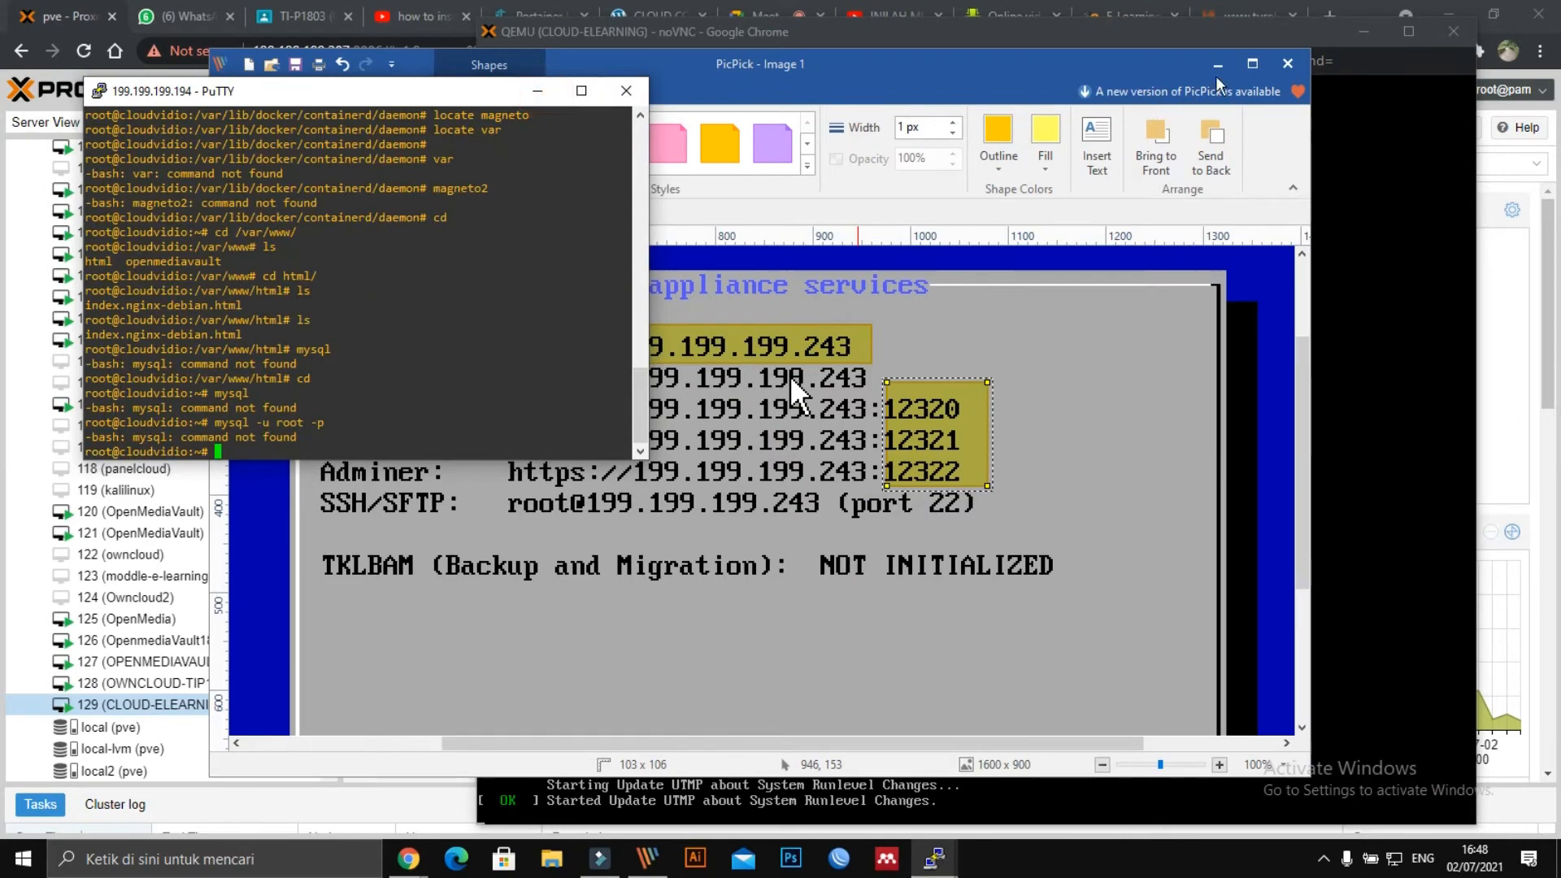
{"action": "left_click", "coordinate": [1218, 64]}
{"action": "left_click", "coordinate": [1360, 32]}
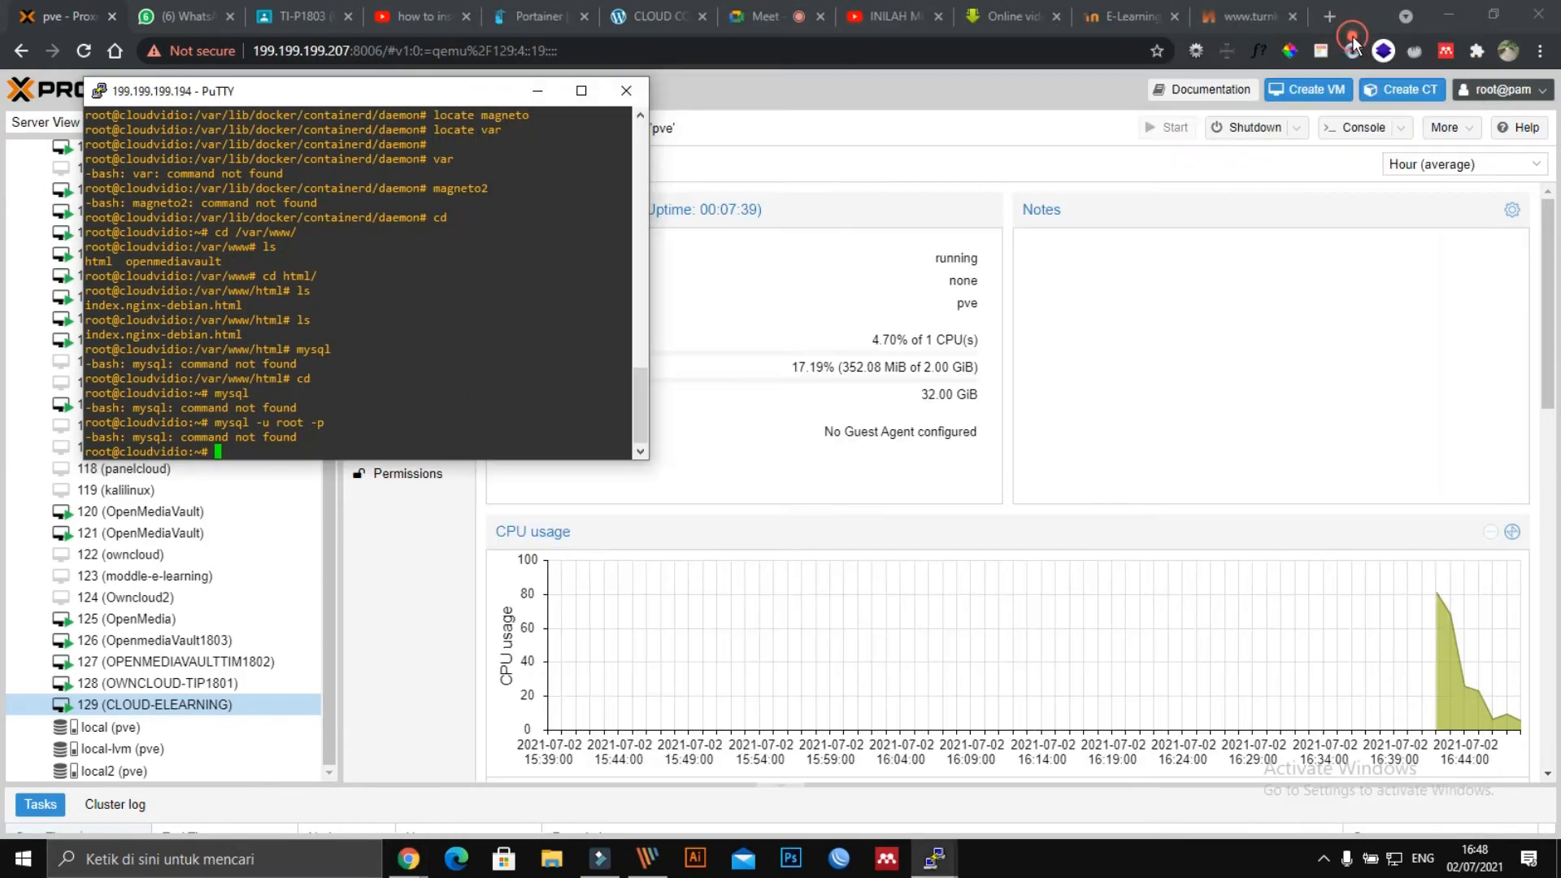
{"action": "left_click", "coordinate": [1330, 15]}
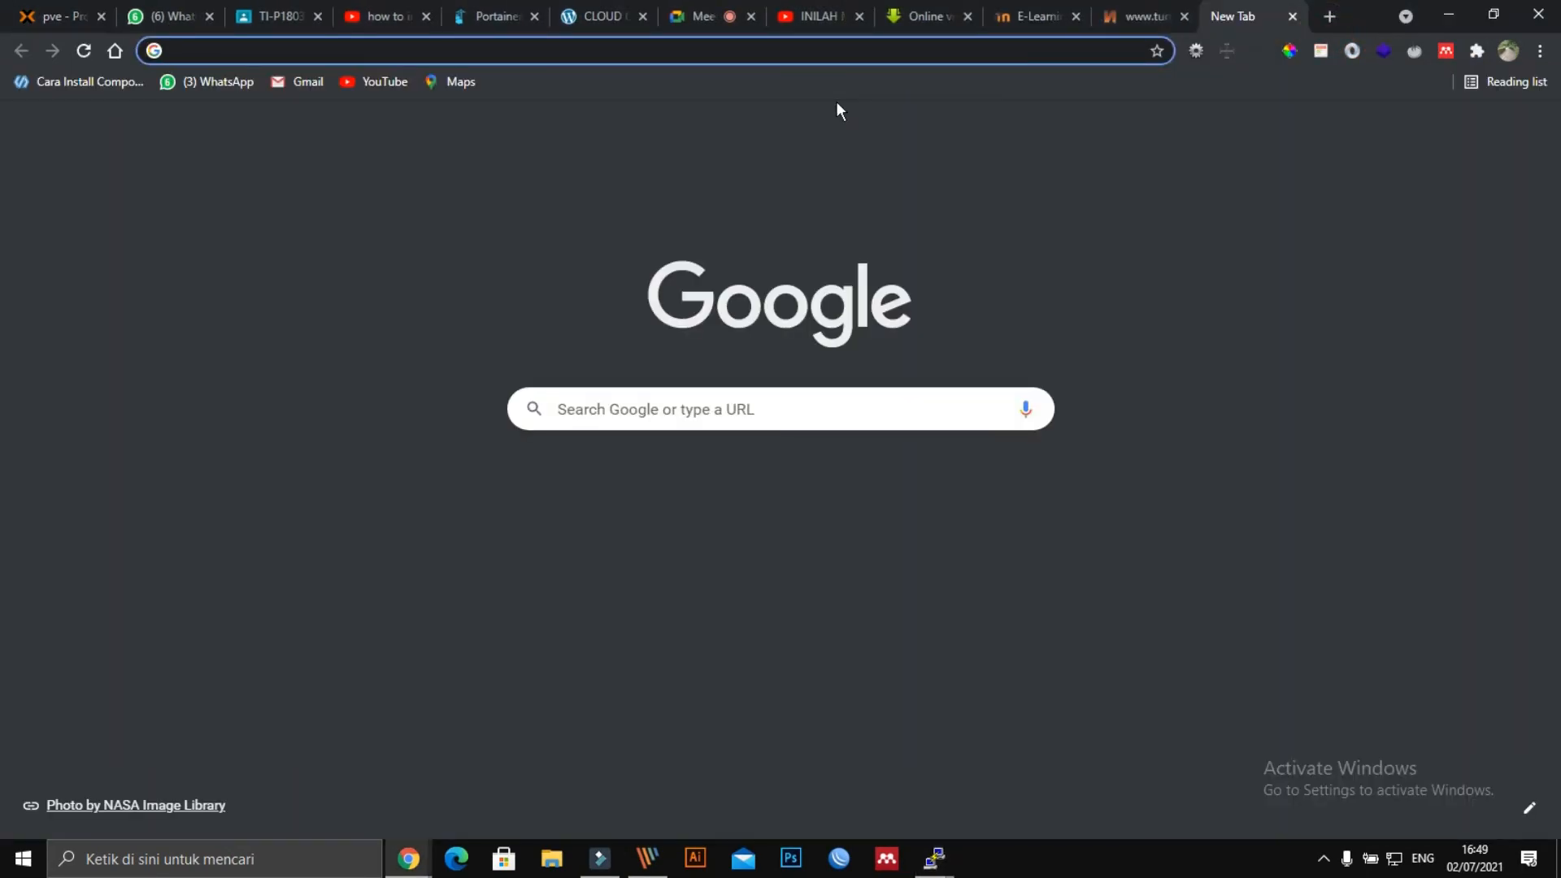
Load the TurnKey Moodle site at 199.199.199.243 in the new tab.
{"action": "type", "text": "199.199.199.207:800"}
{"action": "key", "text": "BackSpace"}
{"action": "key", "text": "BackSpace"}
{"action": "key", "text": "BackSpace"}
{"action": "key", "text": "BackSpace"}
{"action": "key", "text": "BackSpace"}
{"action": "key", "text": "BackSpace"}
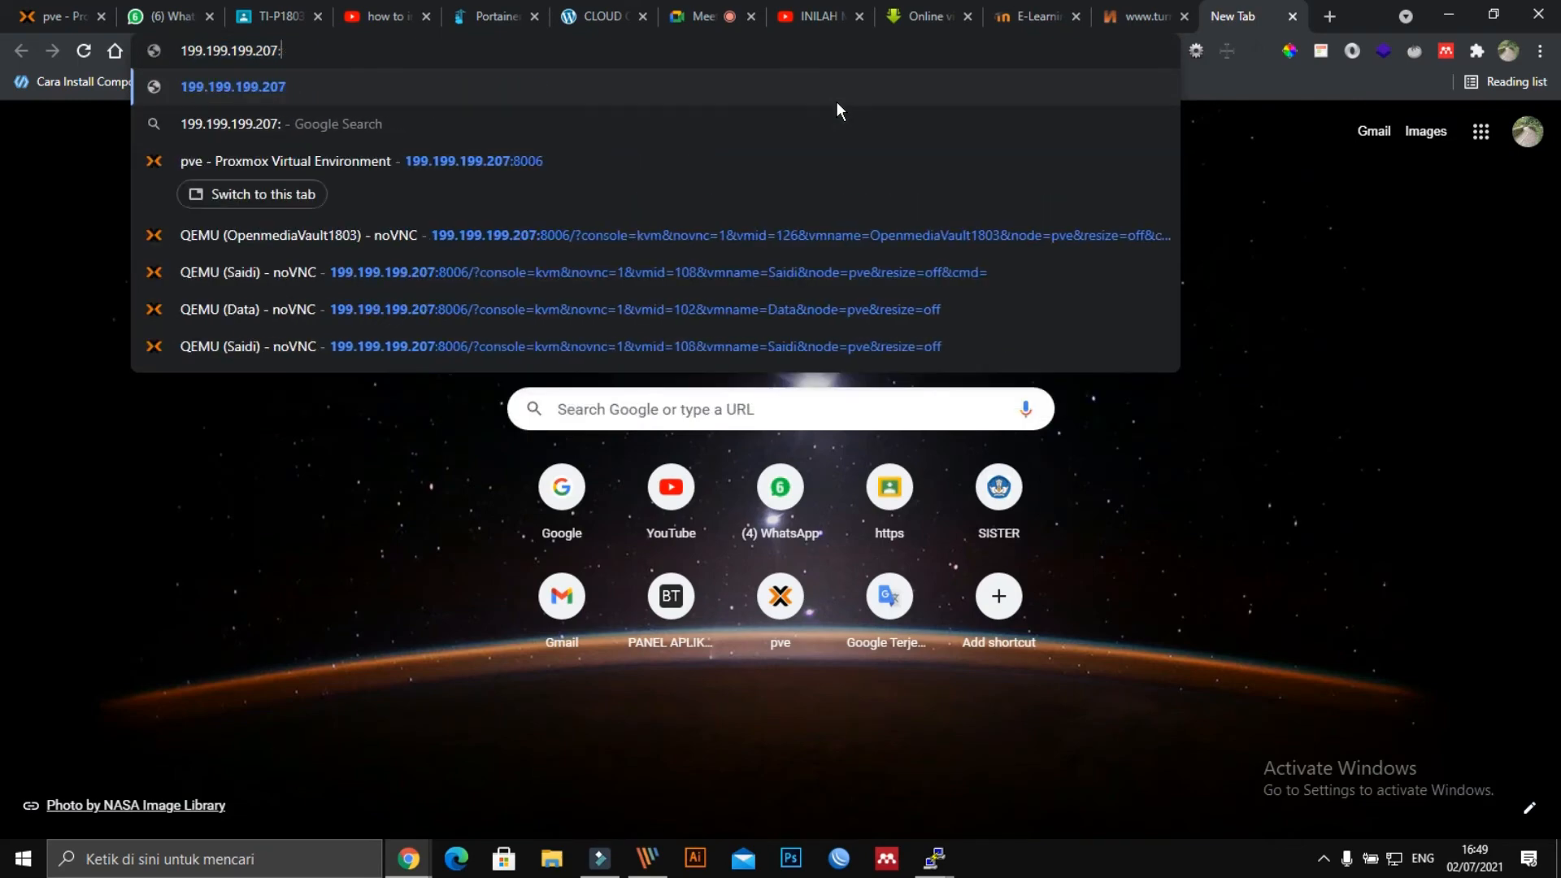
{"action": "type", "text": "43"}
{"action": "key", "text": "Delete"}
{"action": "key", "text": "Return"}
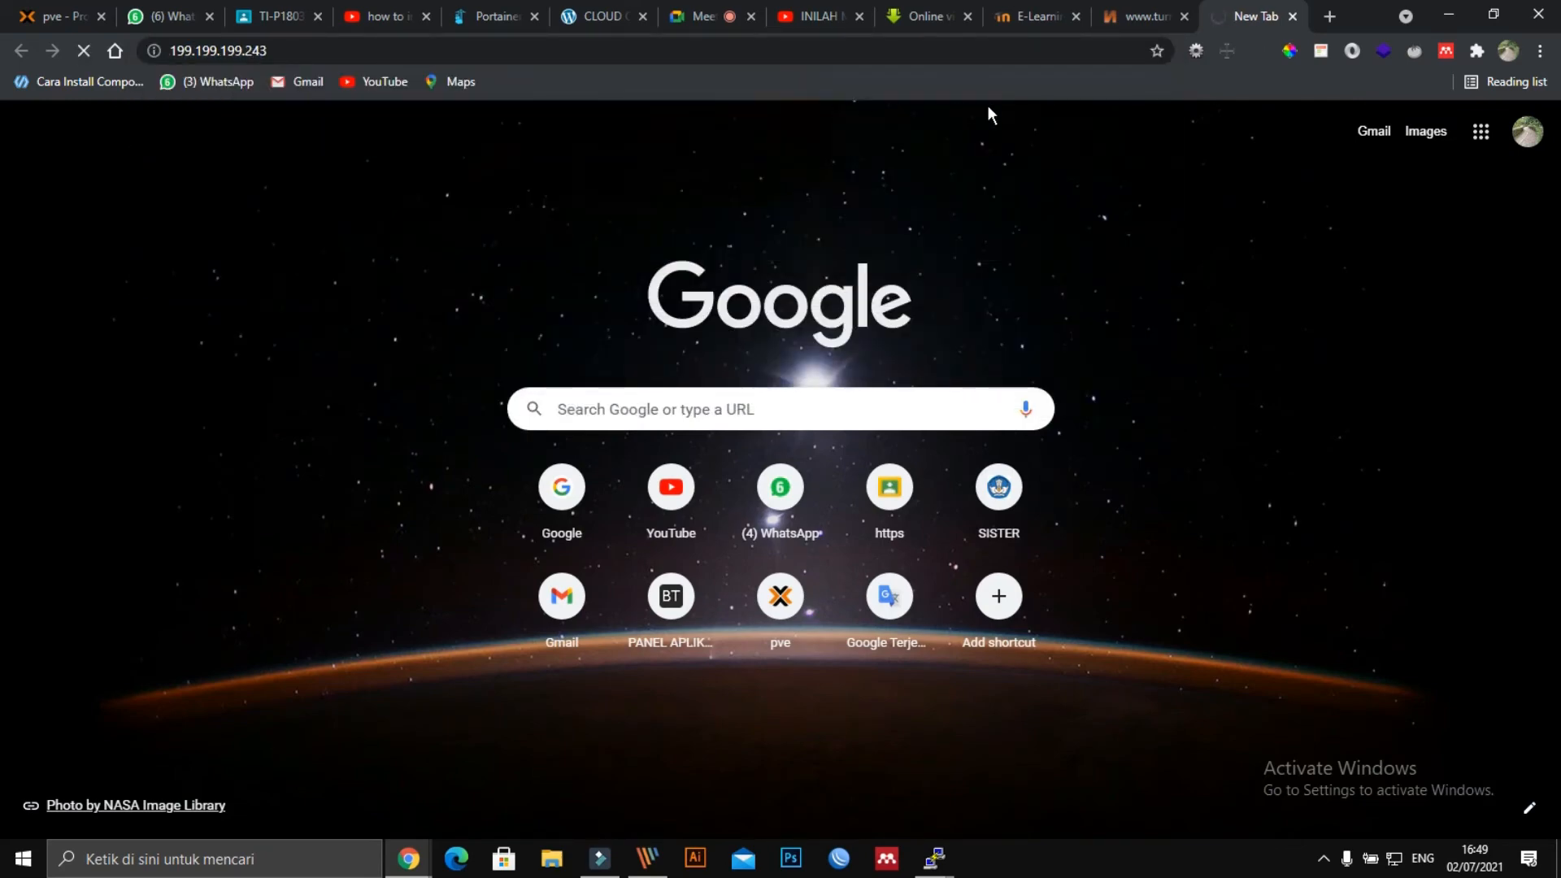
{"action": "left_click", "coordinate": [1149, 22]}
{"action": "left_click", "coordinate": [1244, 20]}
{"action": "left_click", "coordinate": [329, 51]}
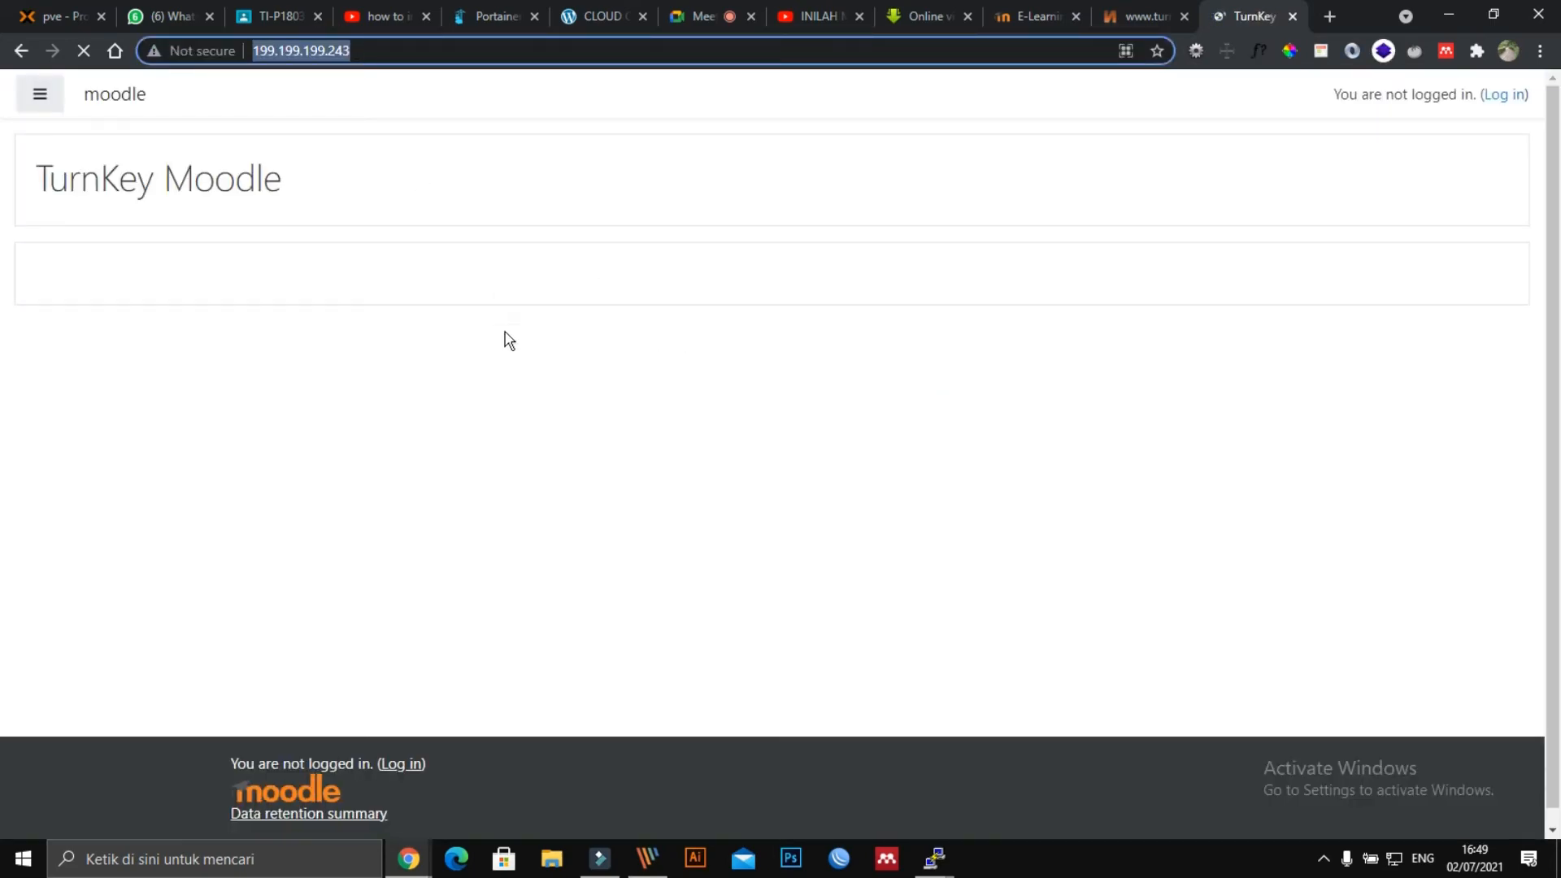
Log in as admin with the account password, ticking Remember username.
{"action": "left_click", "coordinate": [475, 51]}
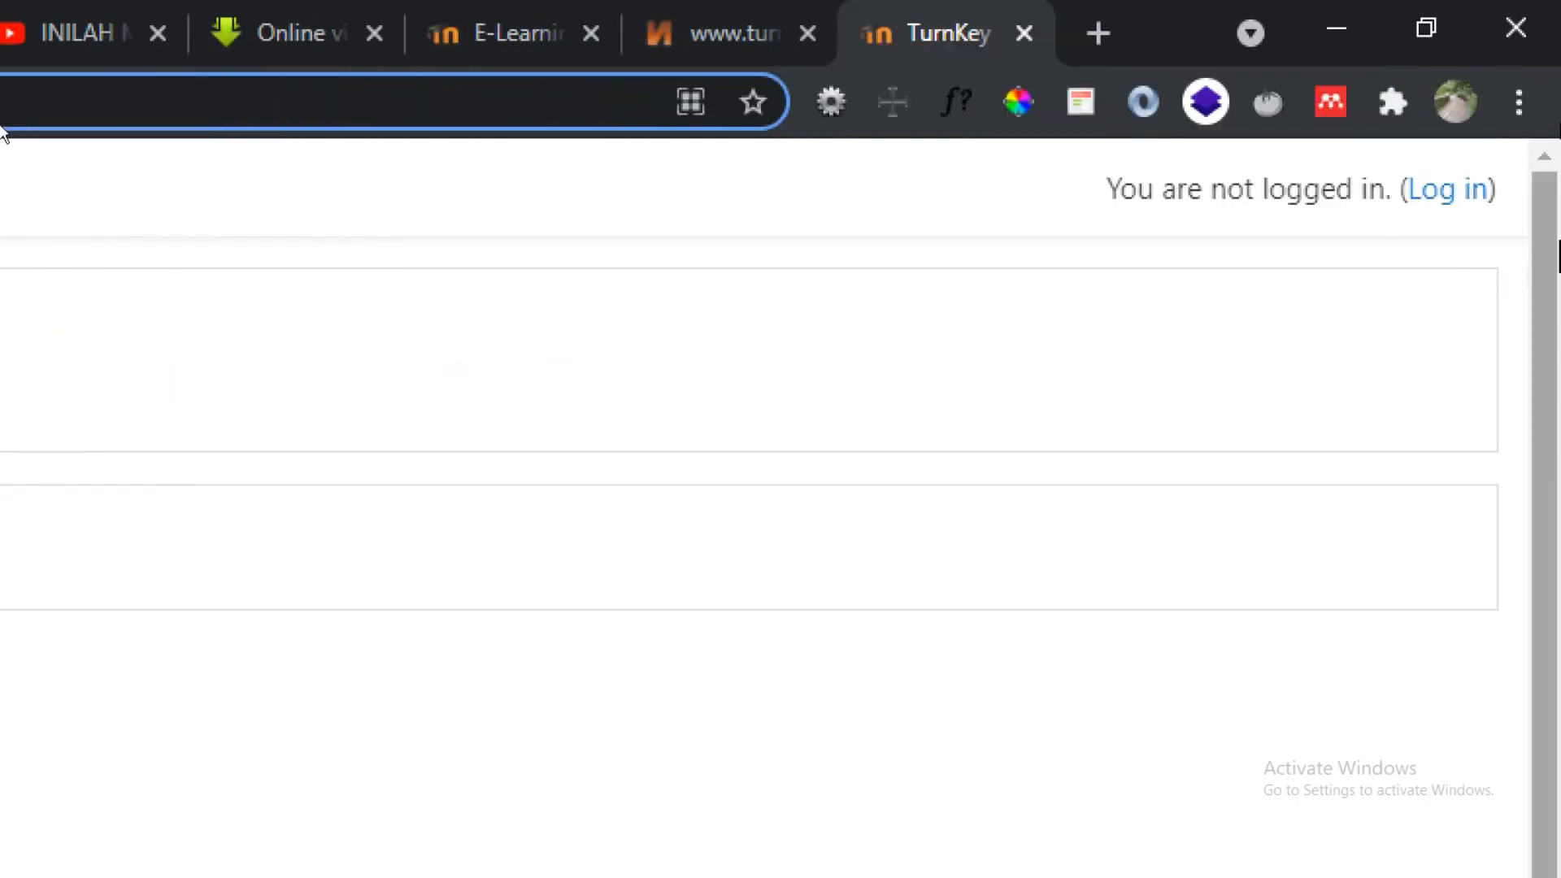
{"action": "left_click", "coordinate": [1460, 195]}
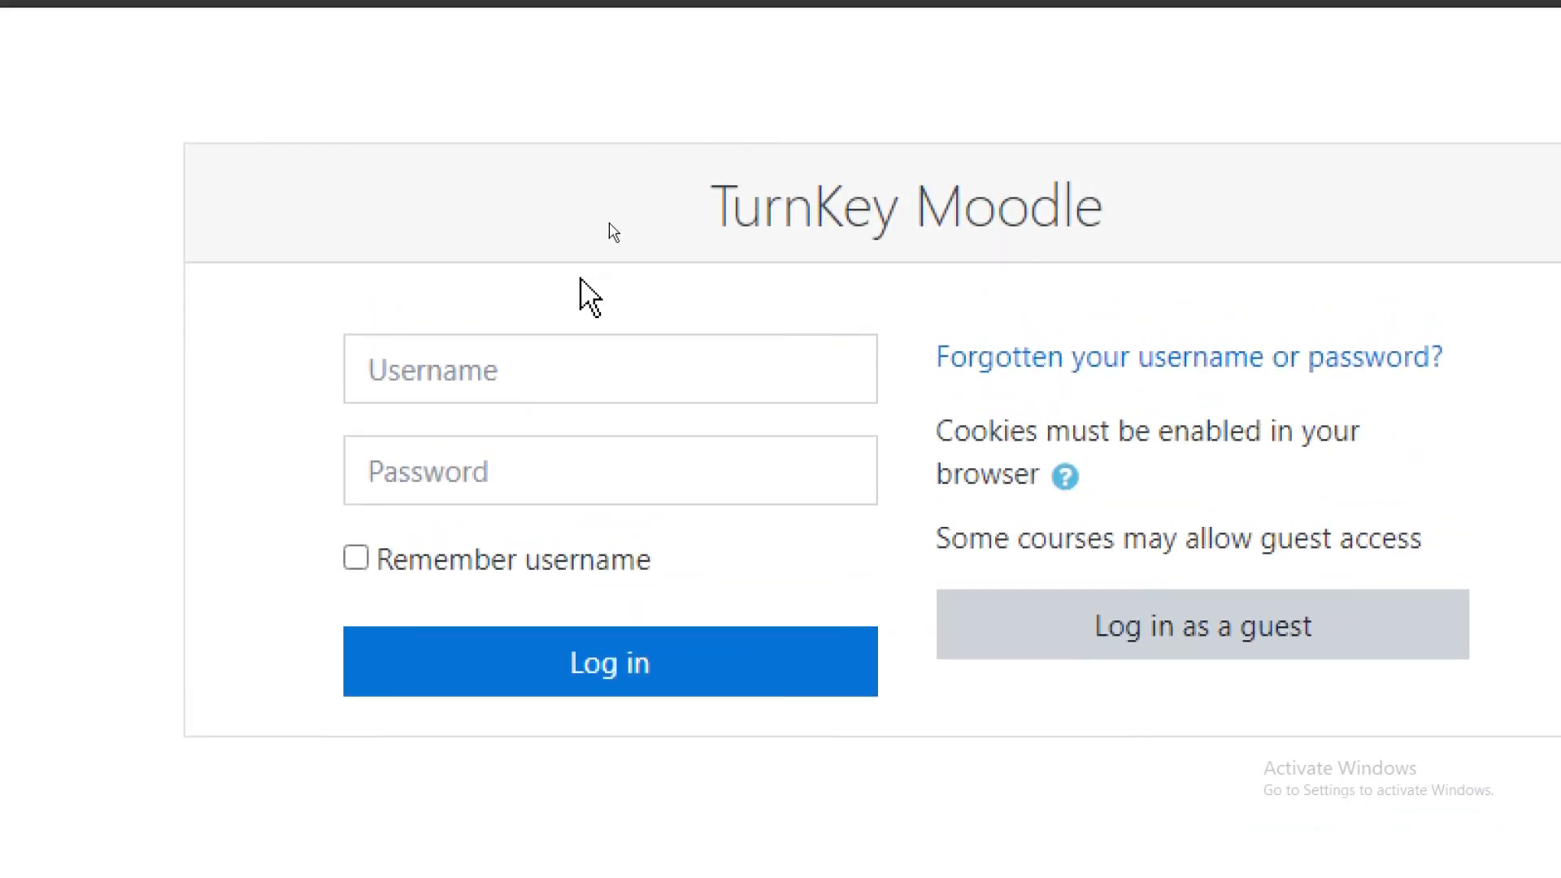
{"action": "left_click", "coordinate": [584, 172]}
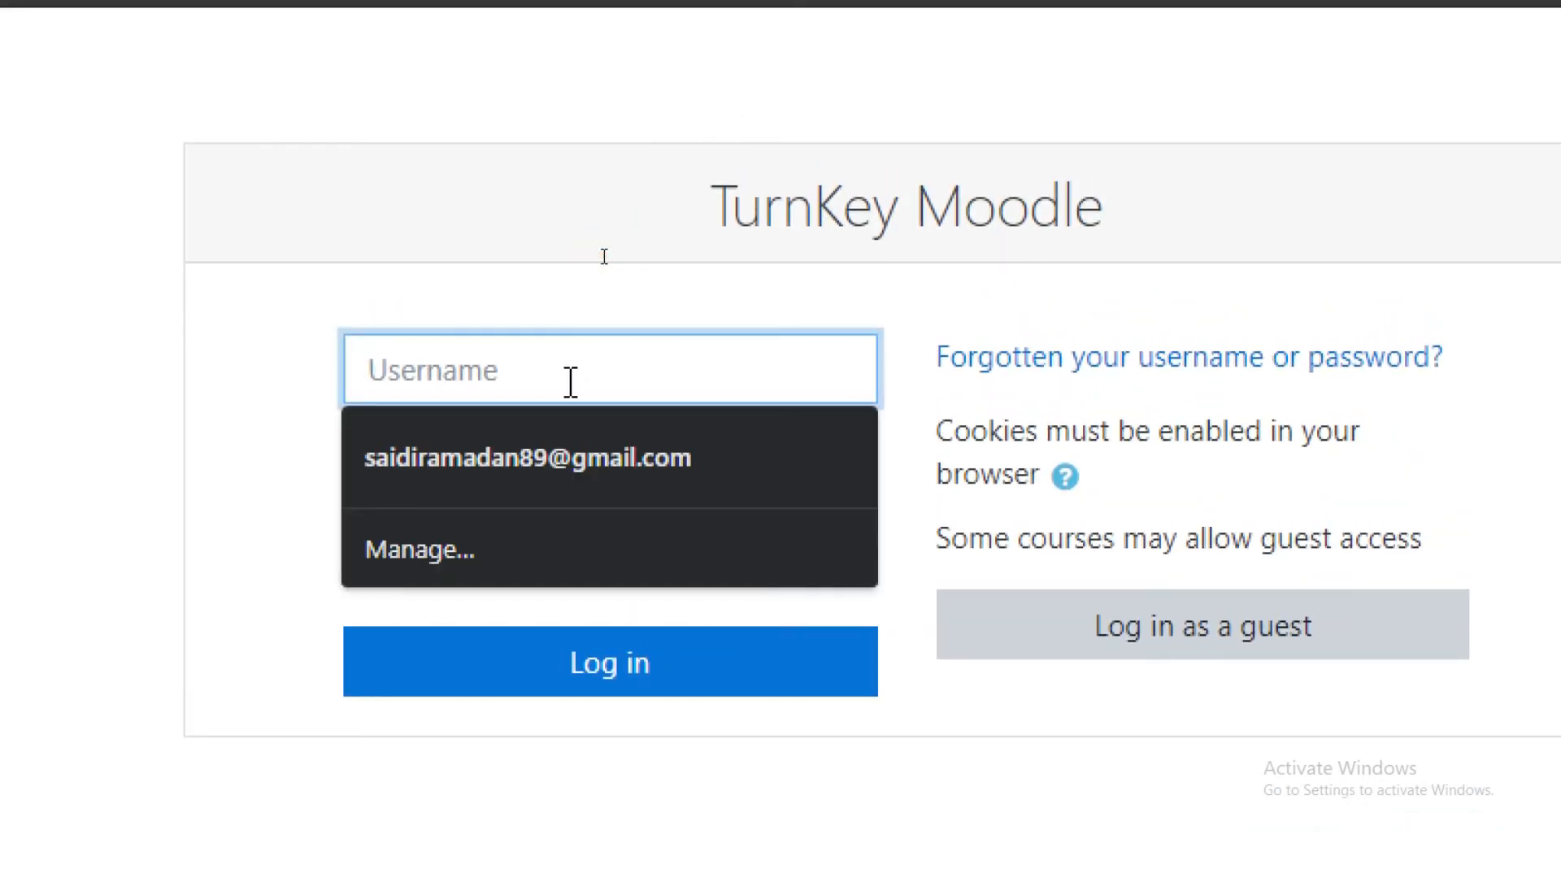
{"action": "type", "text": "admin"}
{"action": "key", "text": "Tab"}
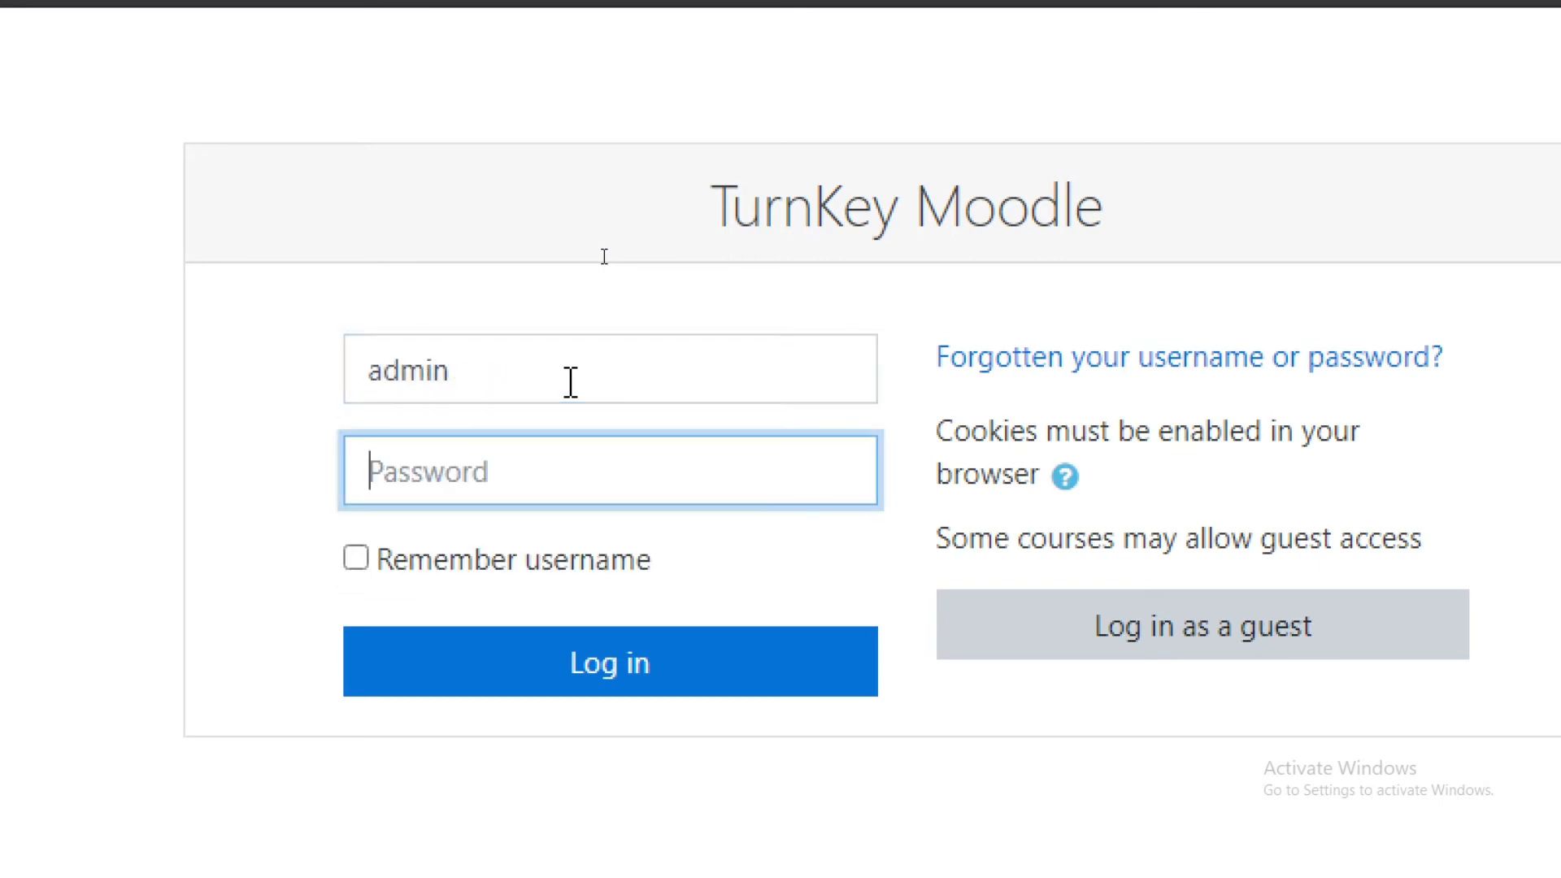
{"action": "type", "text": "****"}
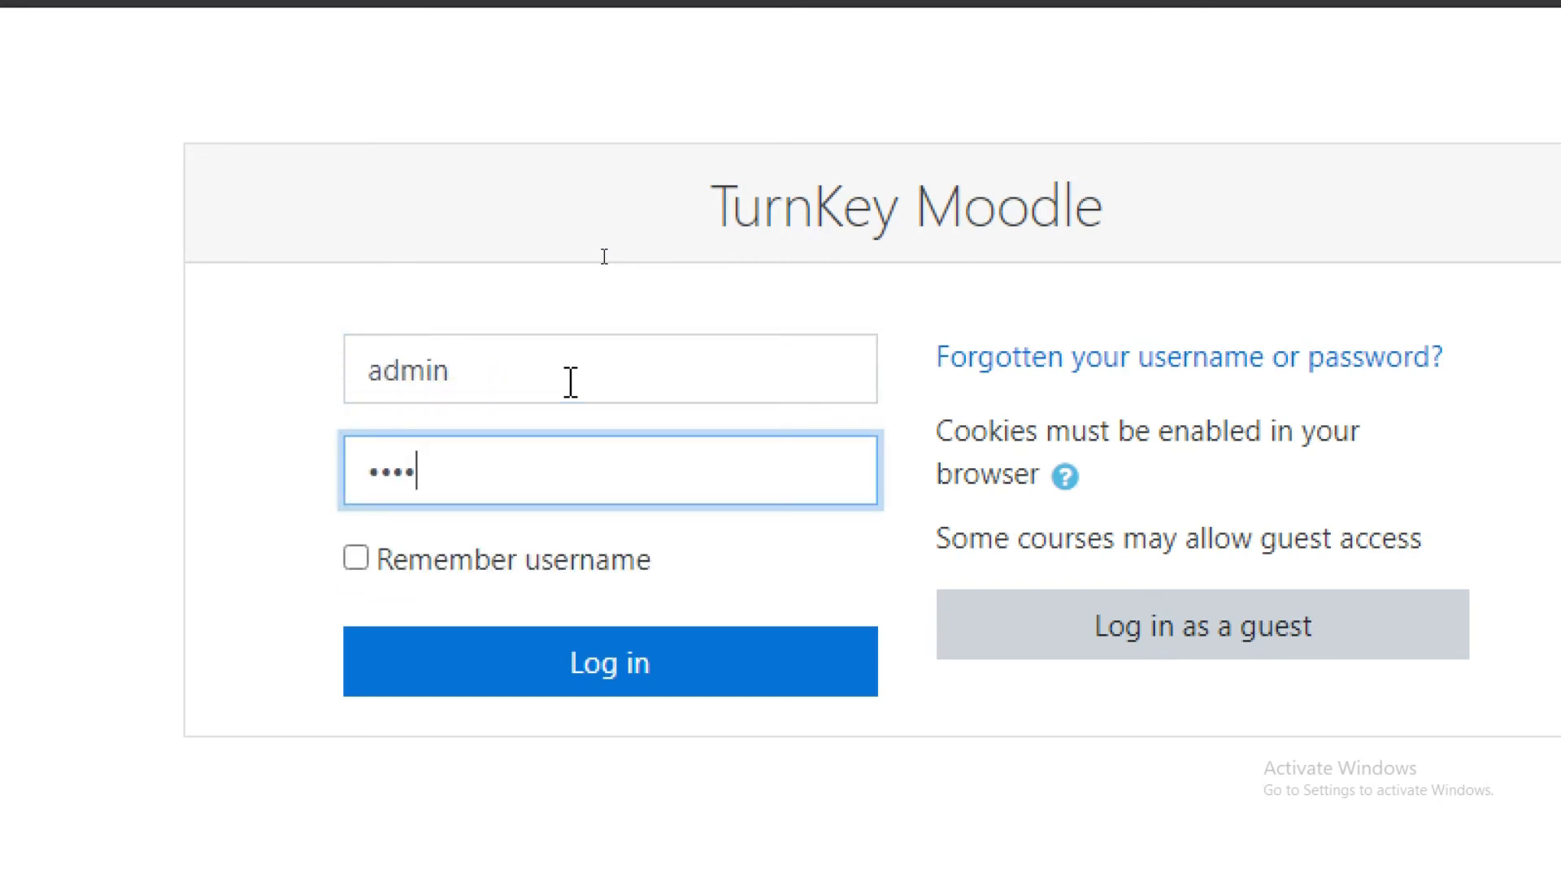
{"action": "type", "text": "********"}
{"action": "left_click", "coordinate": [486, 566]}
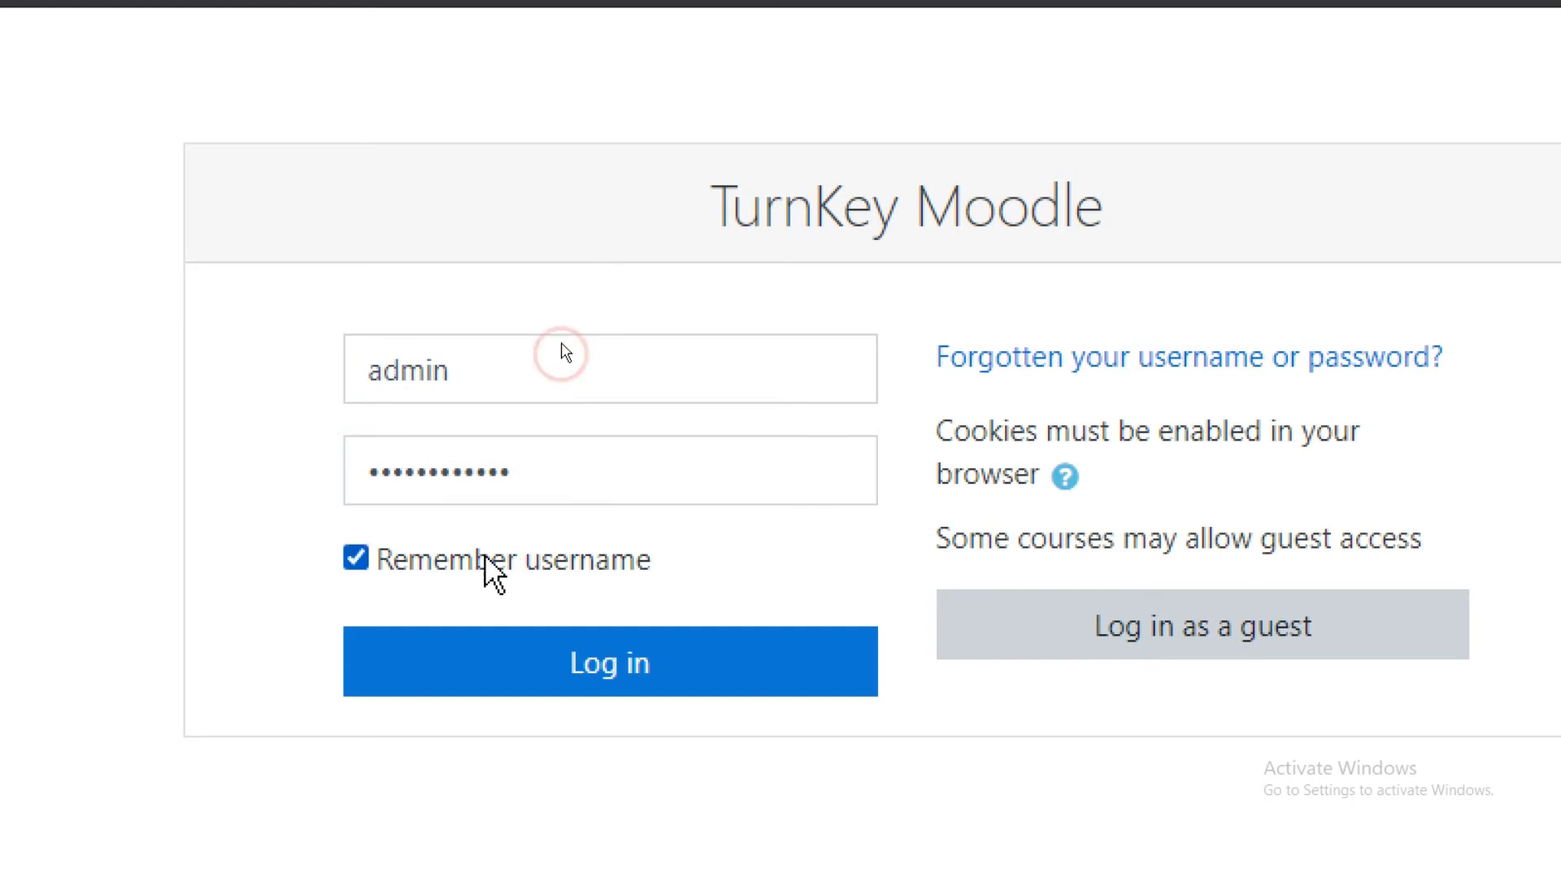
{"action": "left_click", "coordinate": [570, 696]}
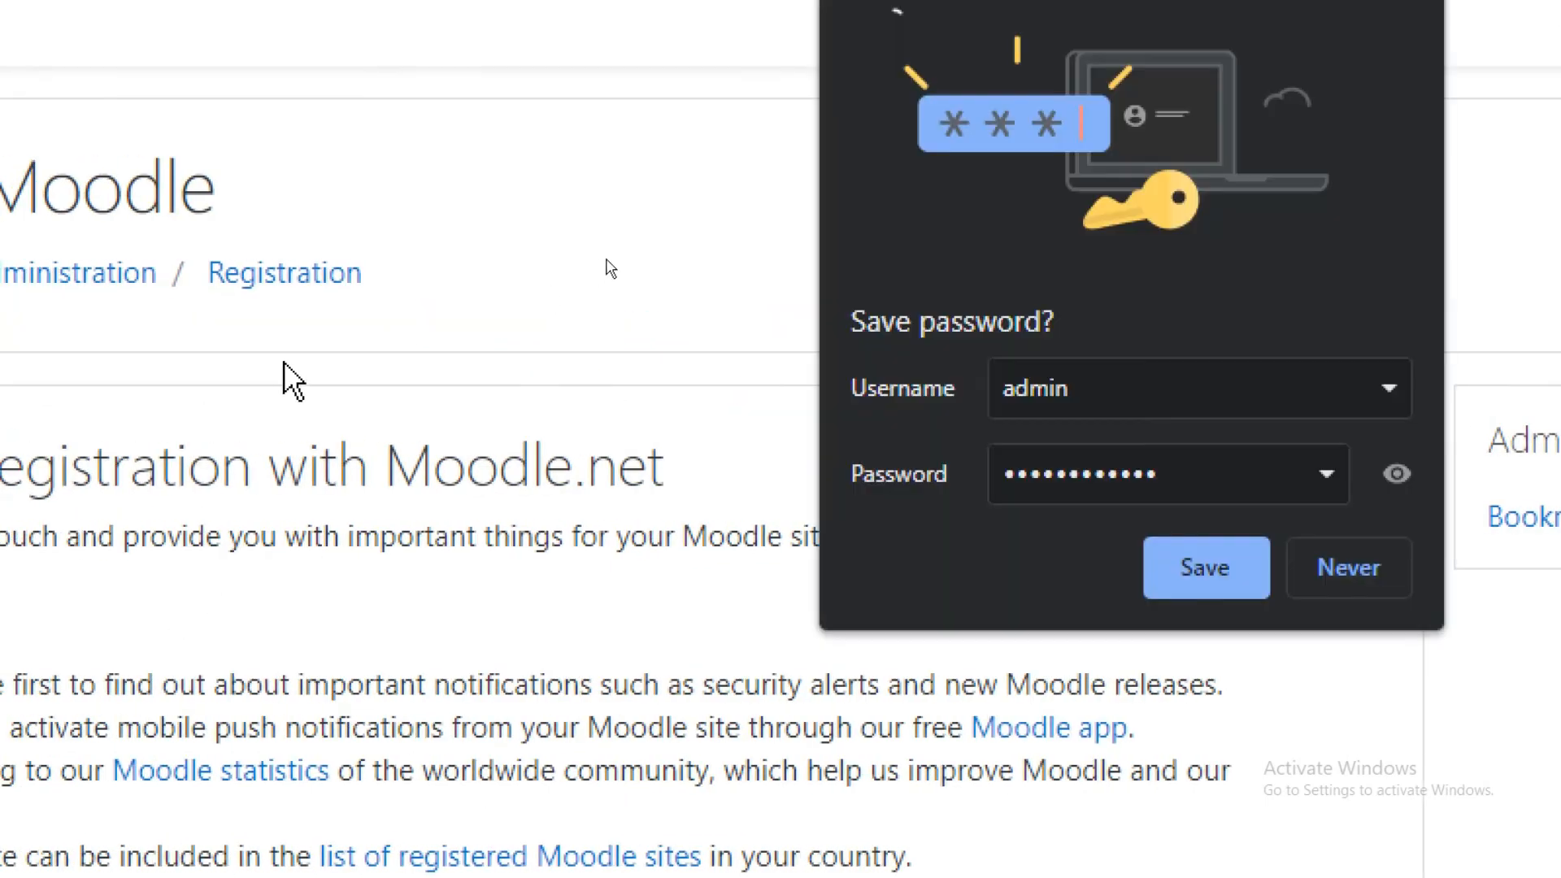
Save the admin login in Chrome's Save password prompt.
{"action": "left_click", "coordinate": [1241, 577]}
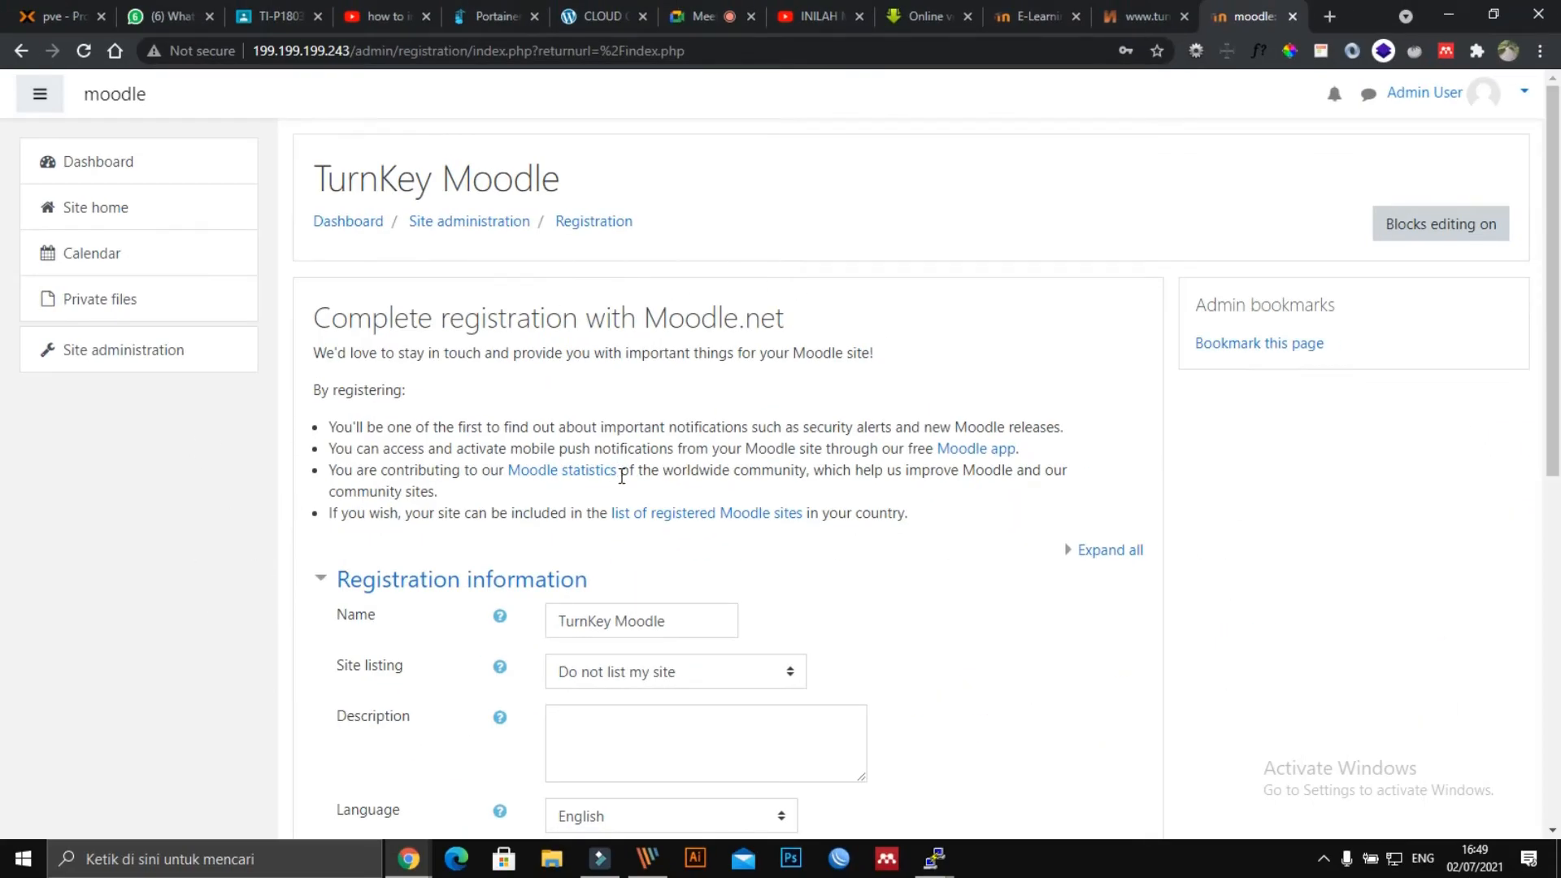
Rename the site to Forum ELEARNING and keep Do not list my site.
{"action": "left_click", "coordinate": [692, 616]}
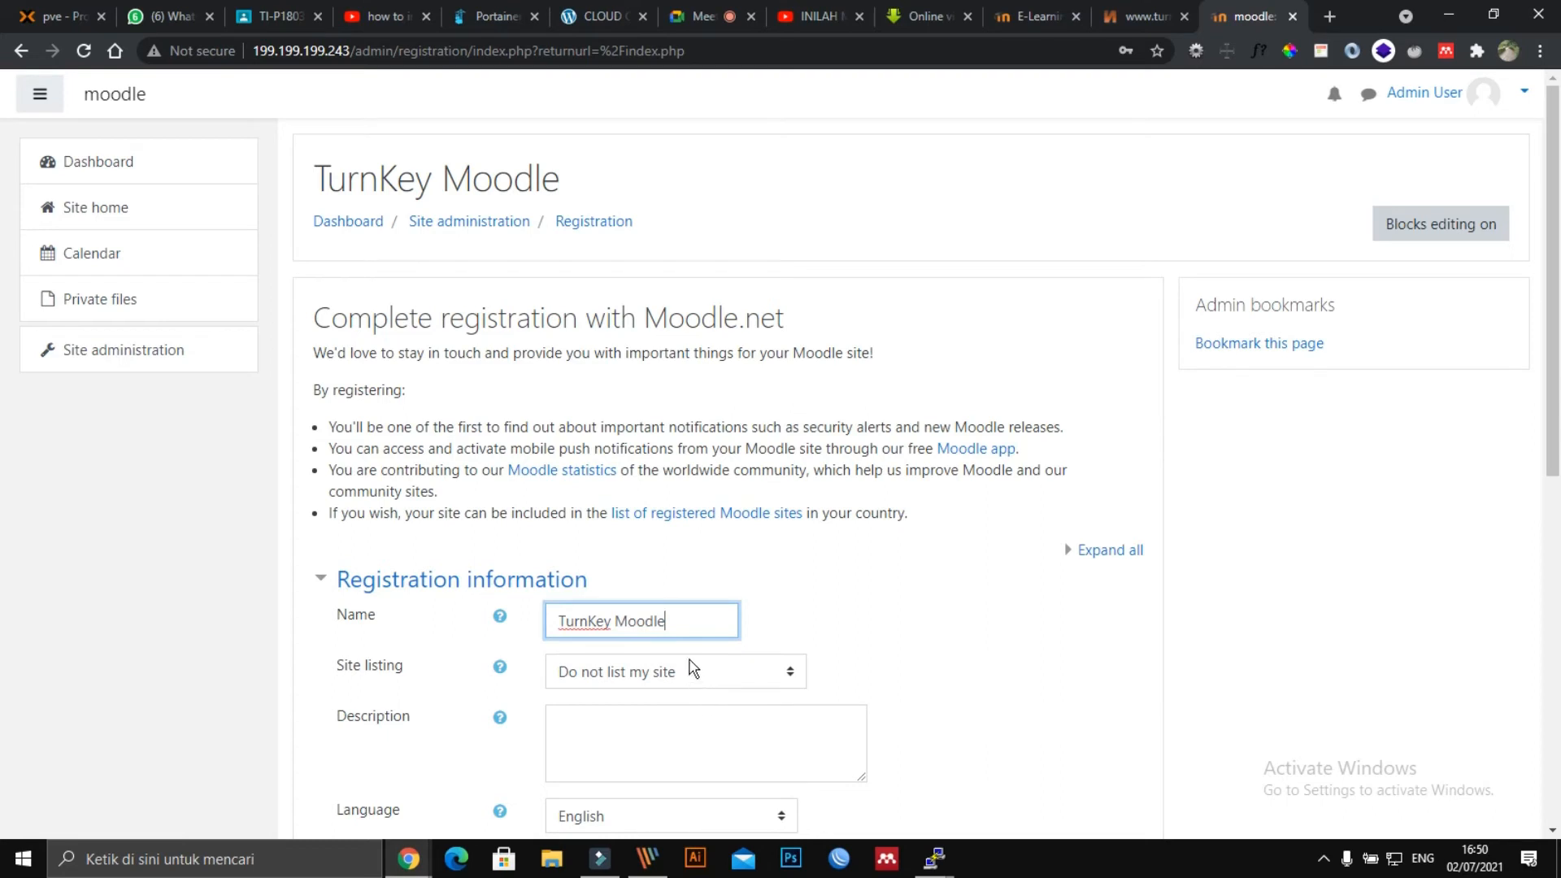
{"action": "left_click_drag", "start_coordinate": [687, 619], "coordinate": [550, 622]}
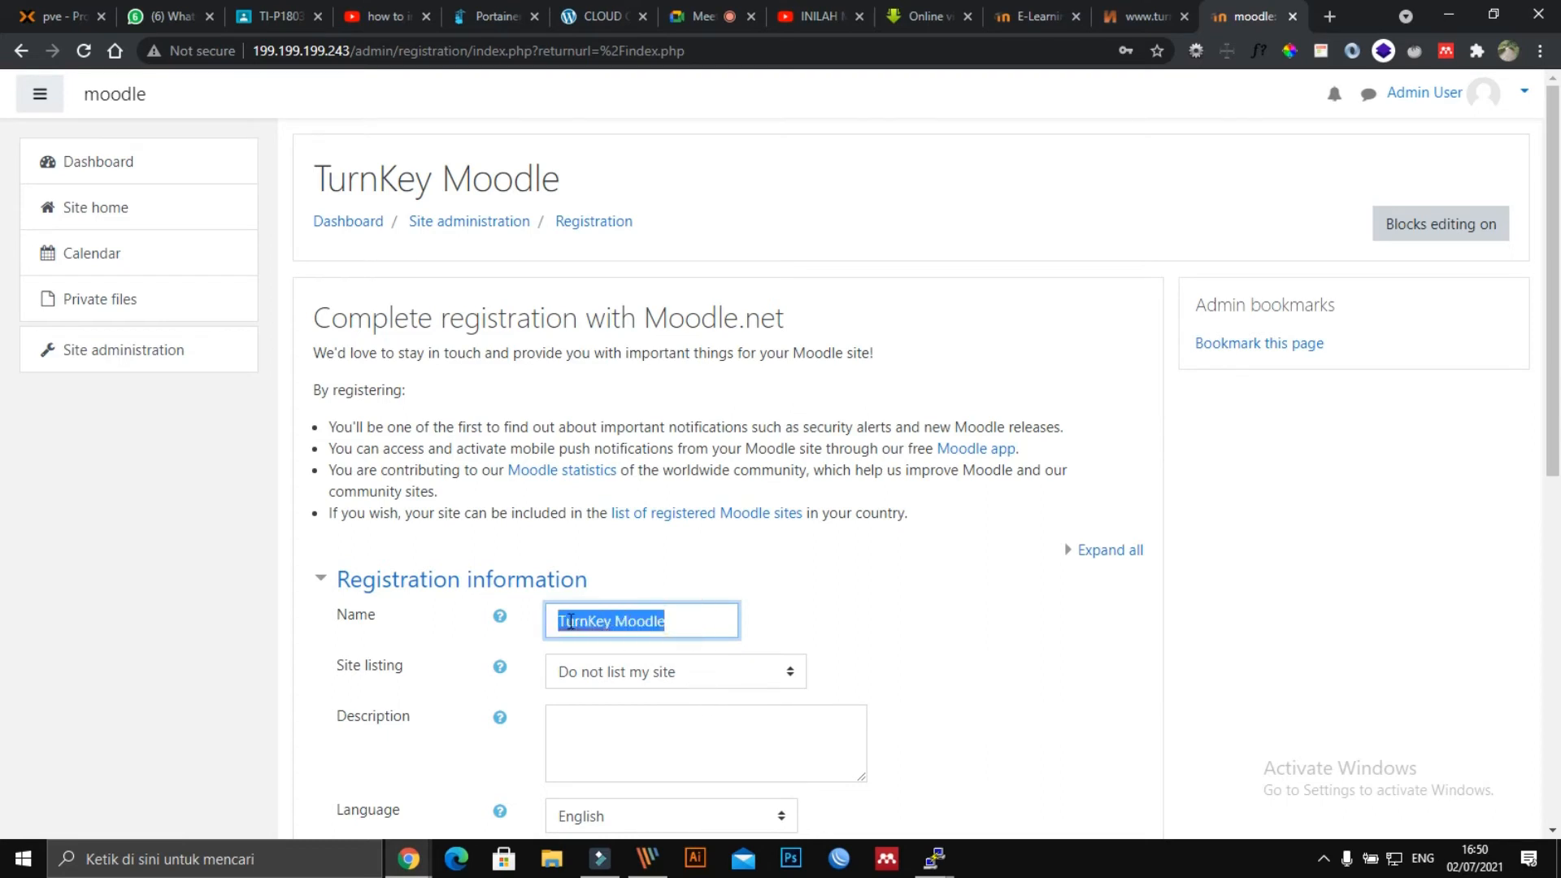
{"action": "type", "text": "C"}
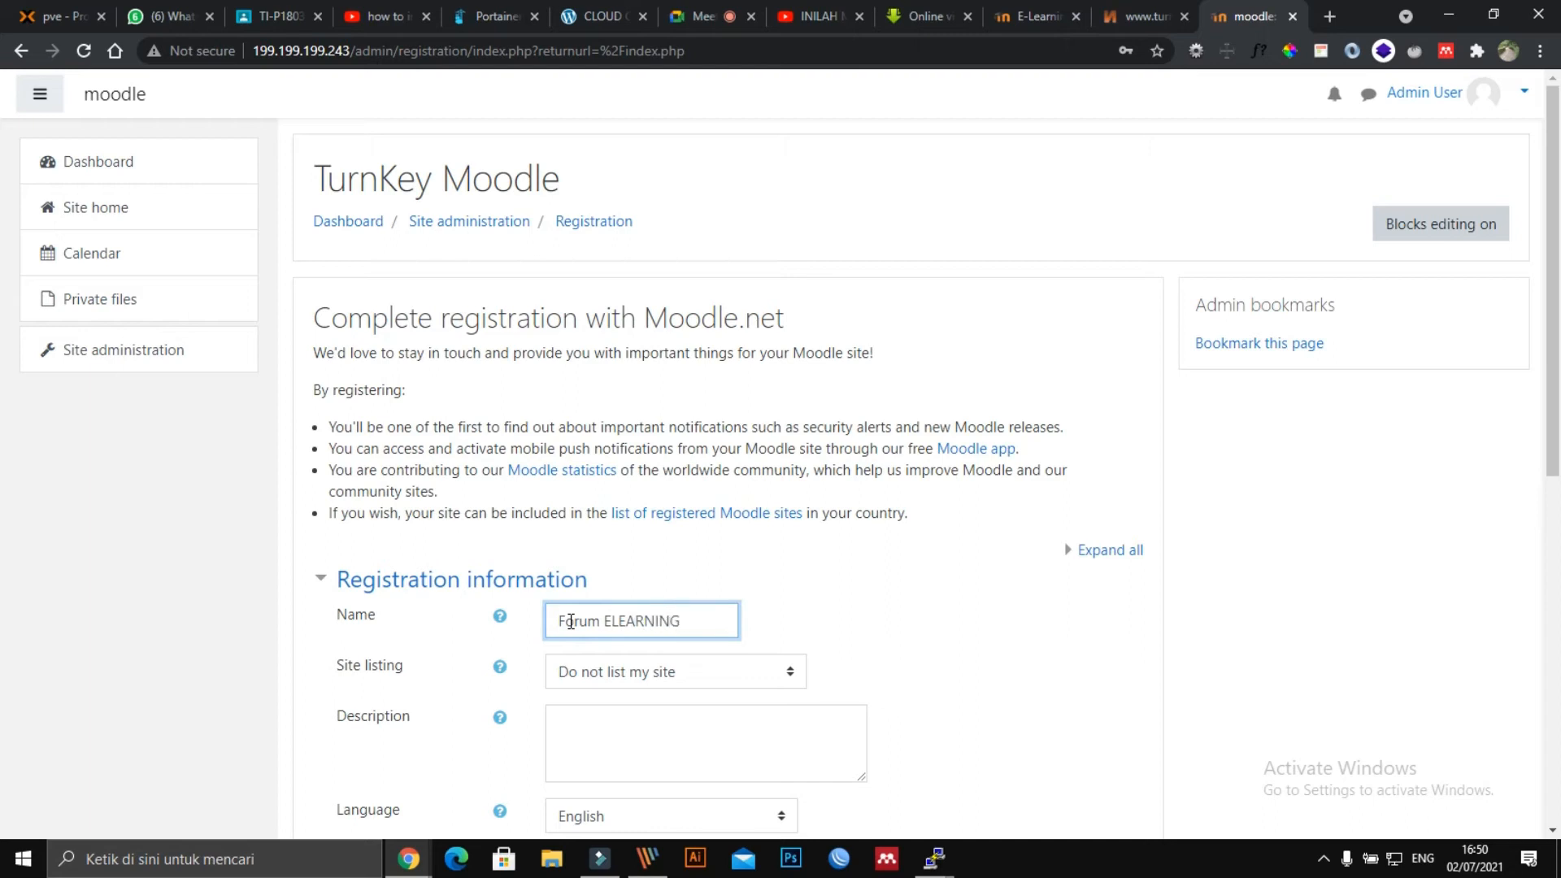
{"action": "left_click", "coordinate": [653, 682]}
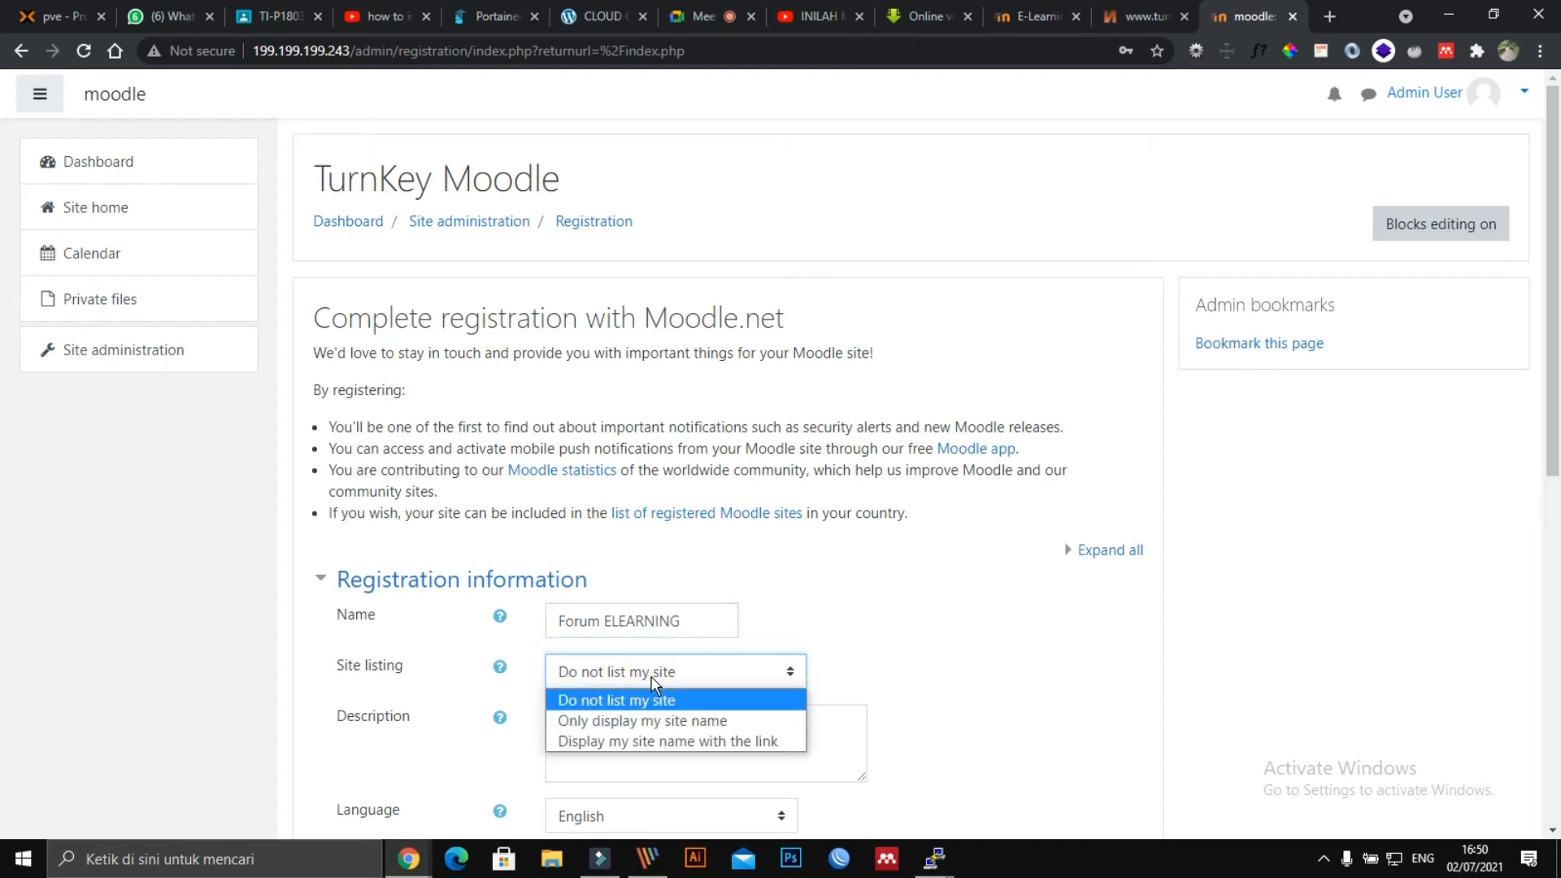
{"action": "left_click", "coordinate": [653, 682]}
{"action": "left_click", "coordinate": [736, 672]}
{"action": "left_click", "coordinate": [935, 701]}
Fill in the administrator's e-mail from the autofill suggestion and keep security notifications on.
{"action": "scroll", "coordinate": [935, 699], "scroll_direction": "down", "scroll_amount": 3}
{"action": "left_click", "coordinate": [719, 484]}
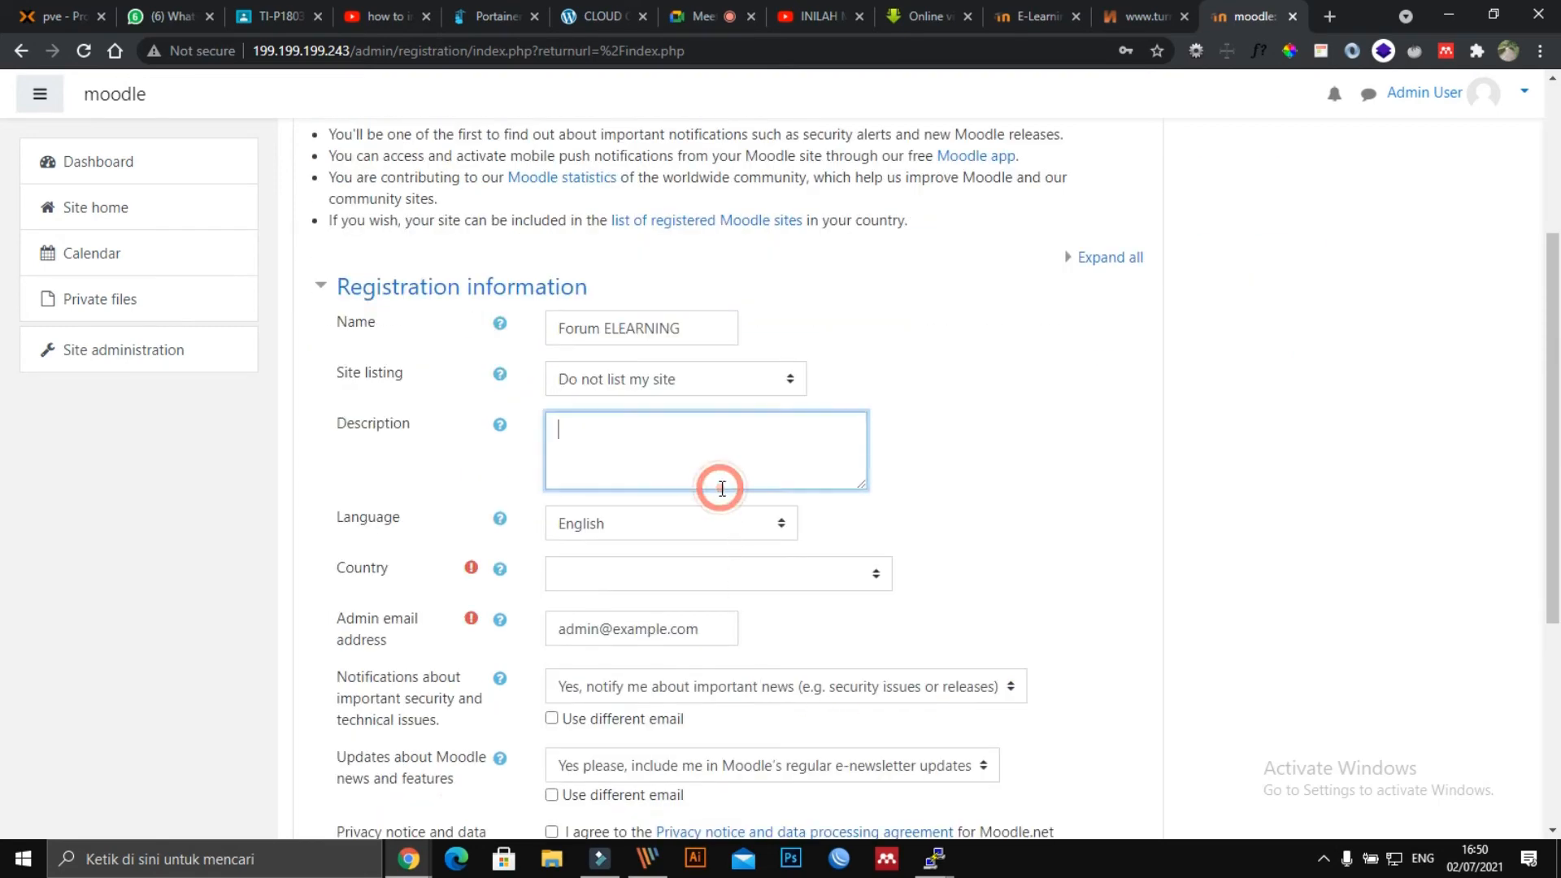
{"action": "scroll", "coordinate": [727, 557], "scroll_direction": "down", "scroll_amount": 2}
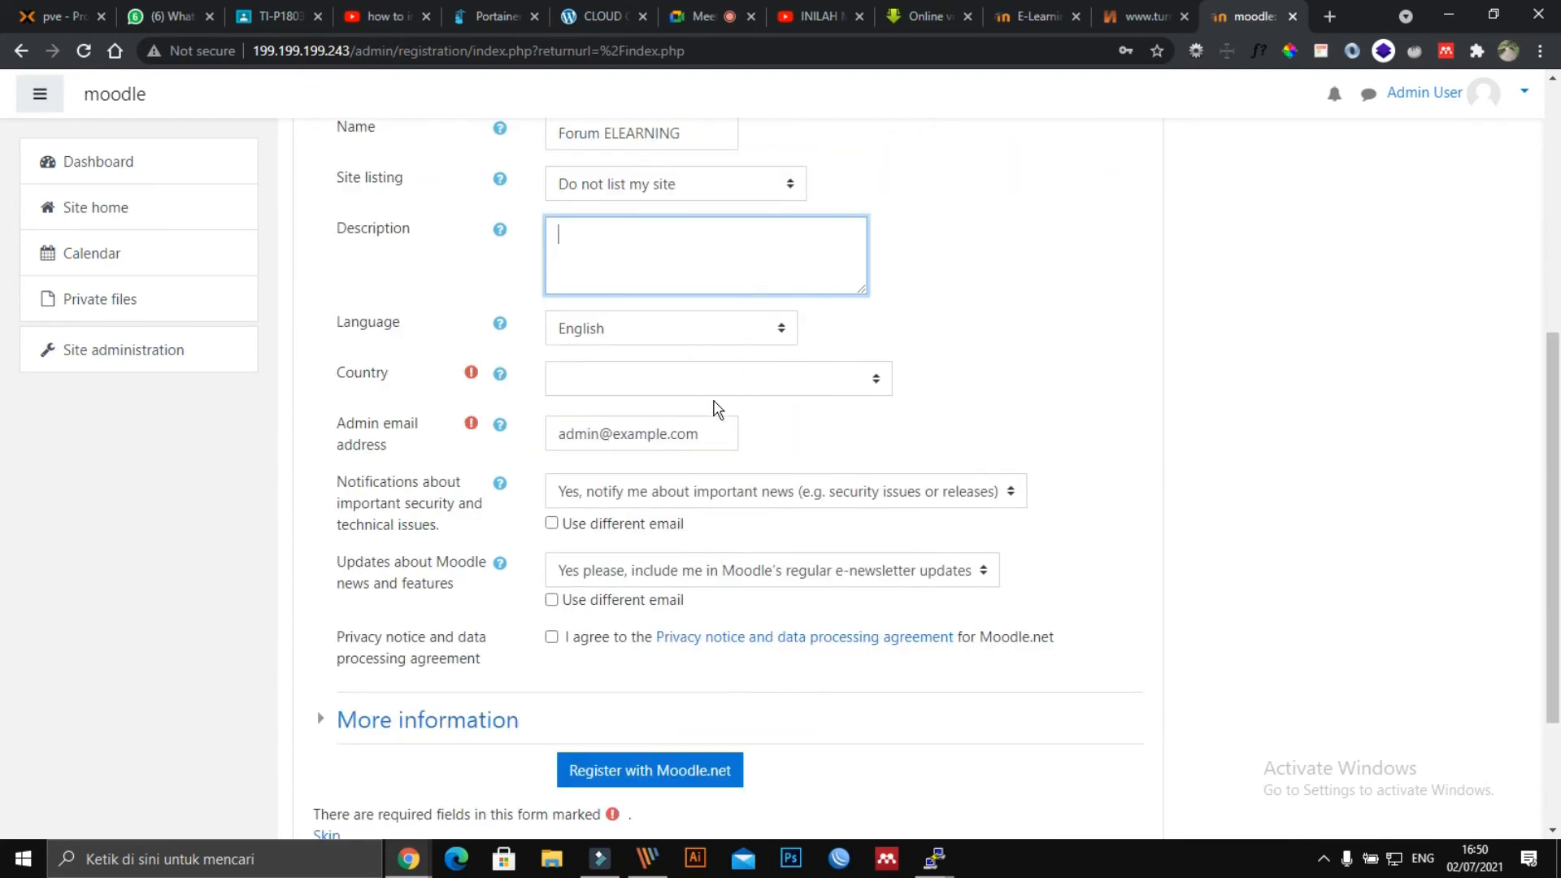
{"action": "left_click_drag", "start_coordinate": [692, 440], "coordinate": [521, 442]}
{"action": "type", "text": "sa"}
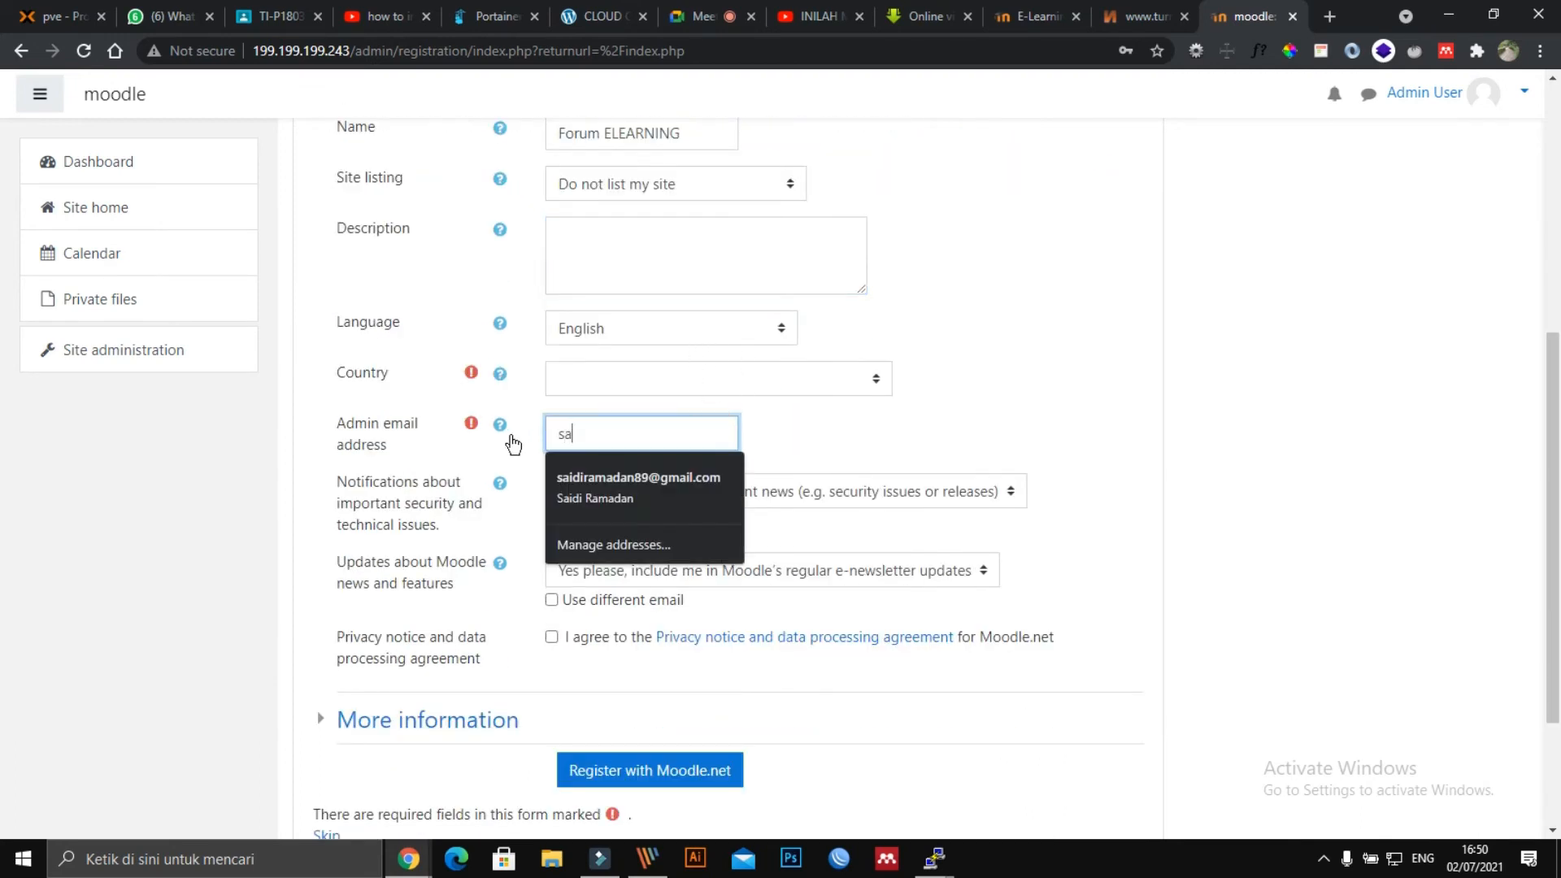
{"action": "key", "text": "Down"}
{"action": "key", "text": "Return"}
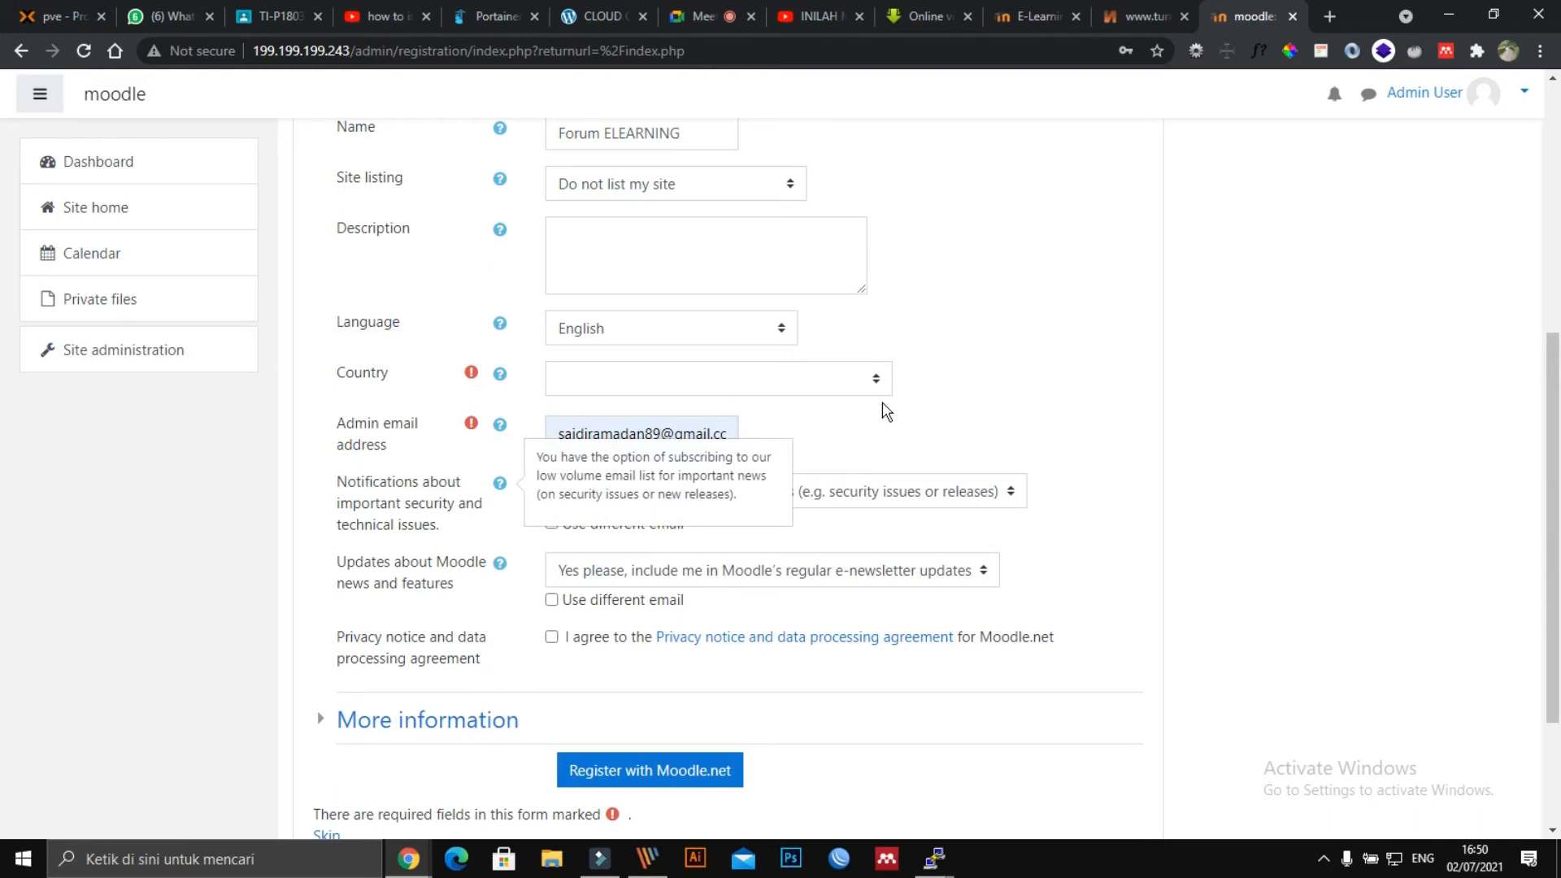
{"action": "left_click", "coordinate": [886, 412]}
{"action": "left_click", "coordinate": [724, 504]}
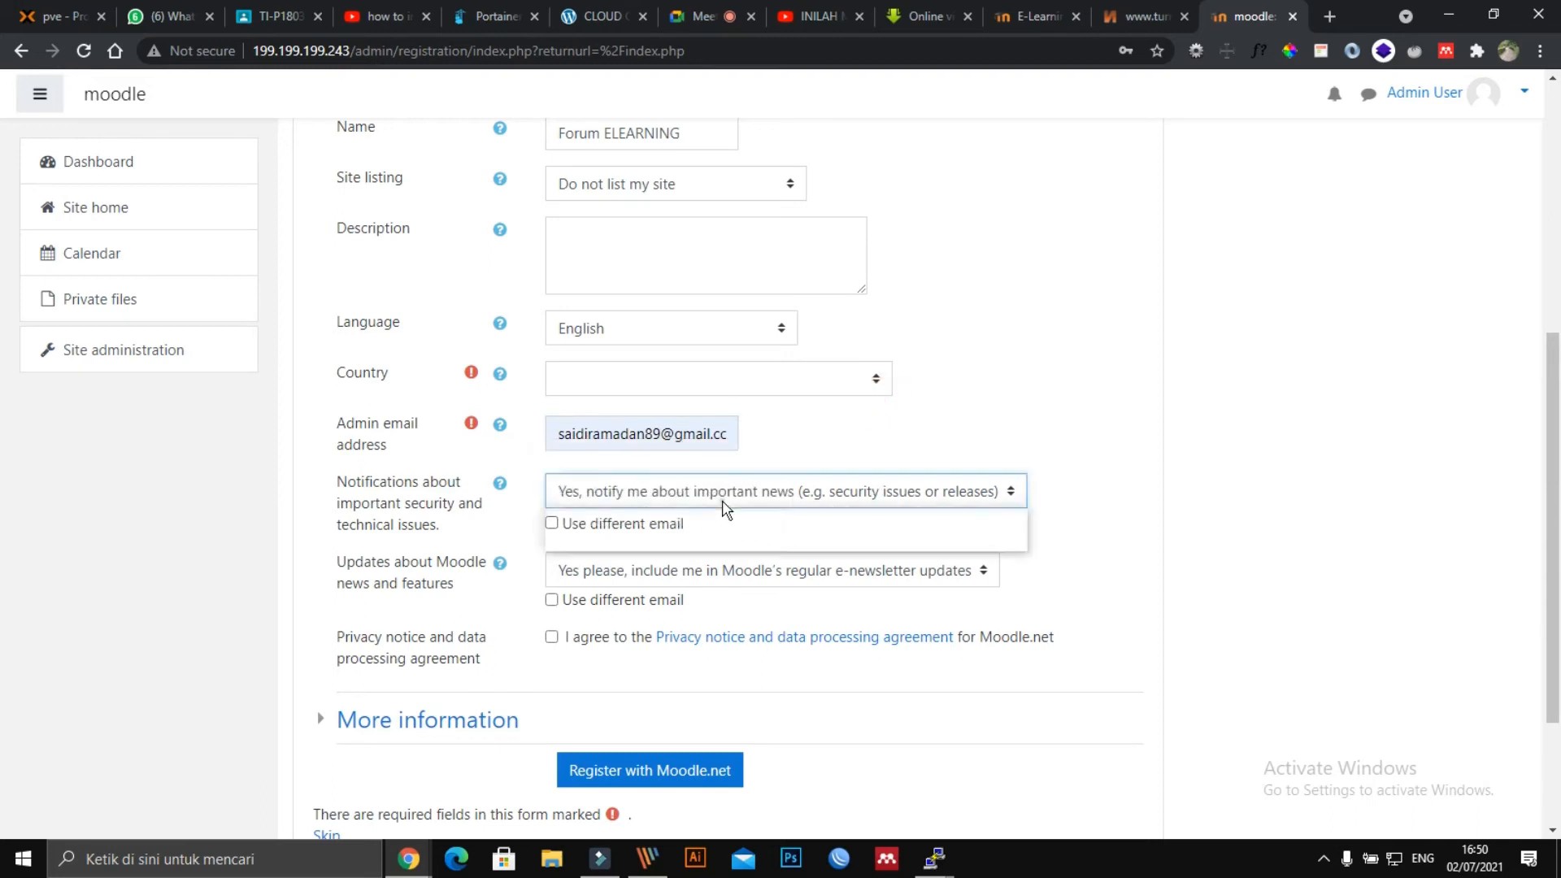
{"action": "left_click", "coordinate": [1119, 363]}
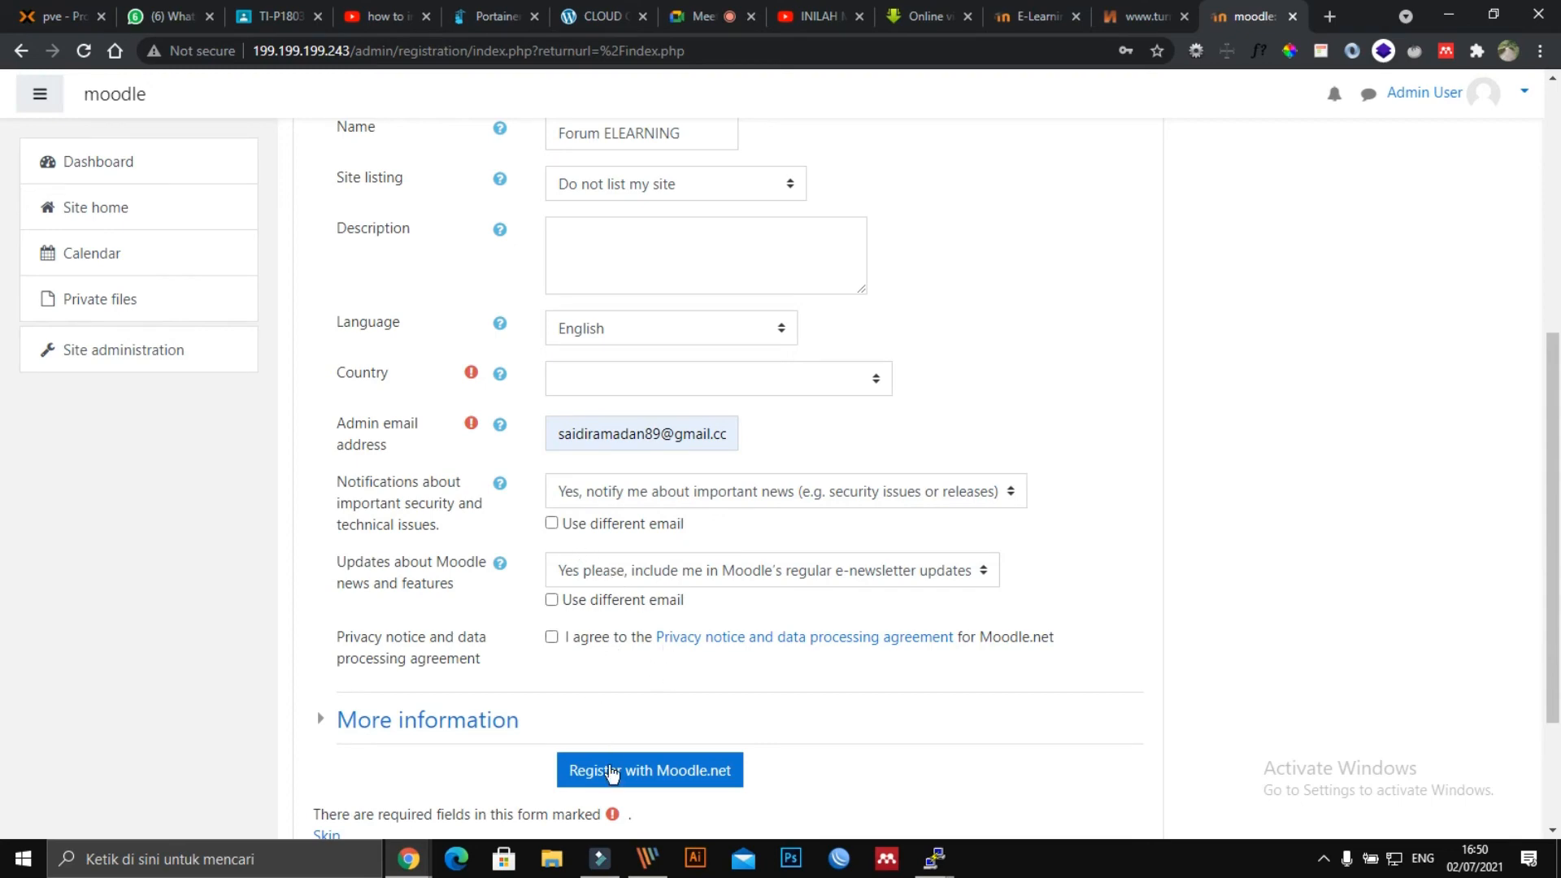
Agree to the Moodle.net privacy notice and expand More information to review the statistics sent.
{"action": "scroll", "coordinate": [620, 784], "scroll_direction": "down", "scroll_amount": 2}
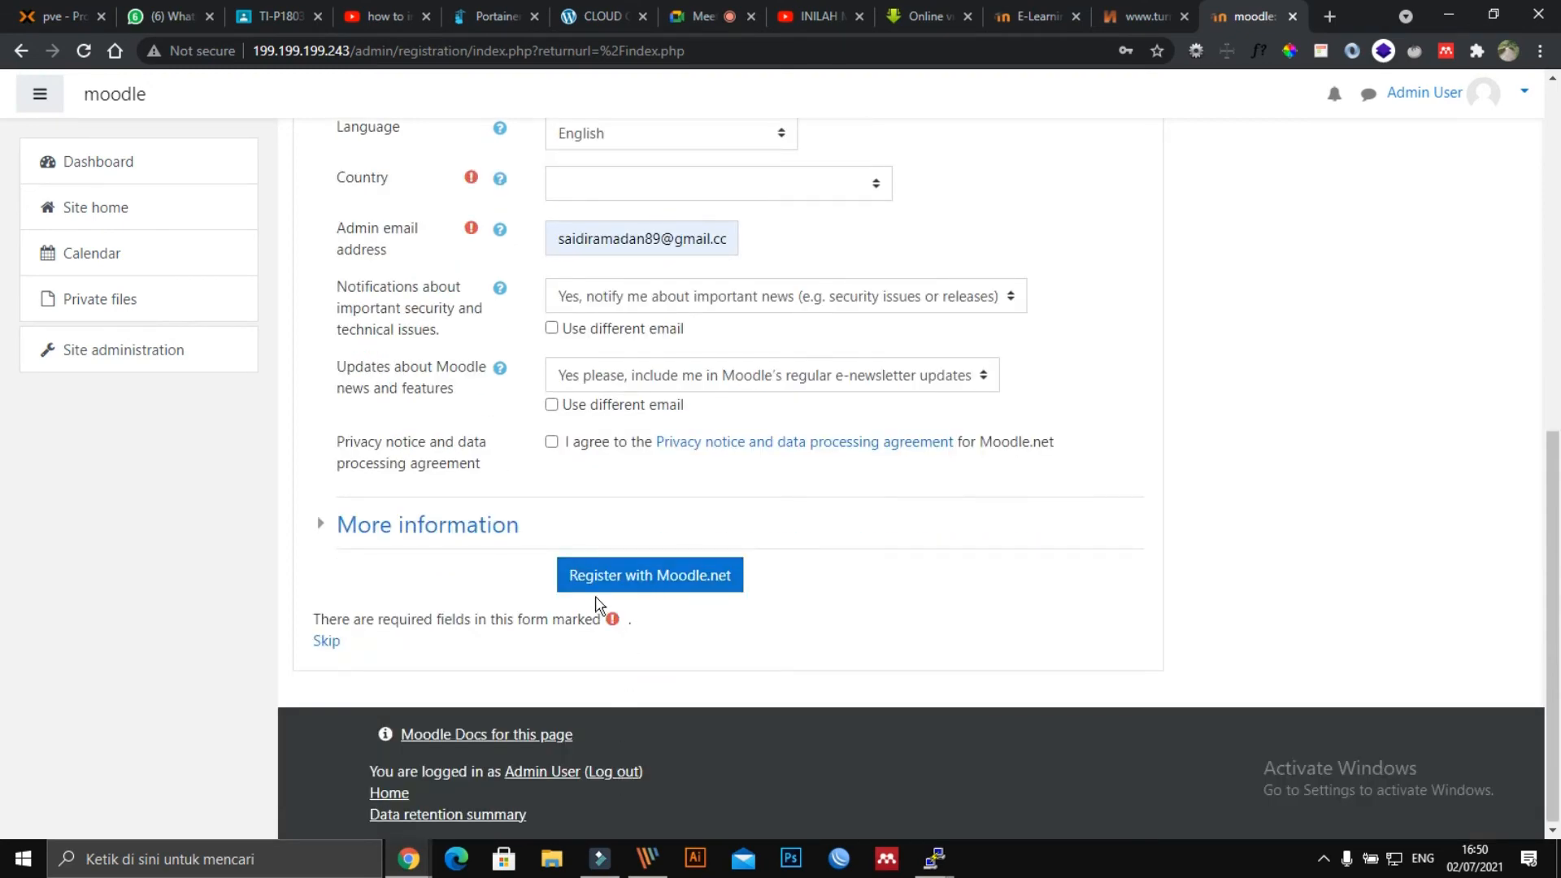
{"action": "scroll", "coordinate": [477, 516], "scroll_direction": "up", "scroll_amount": 8}
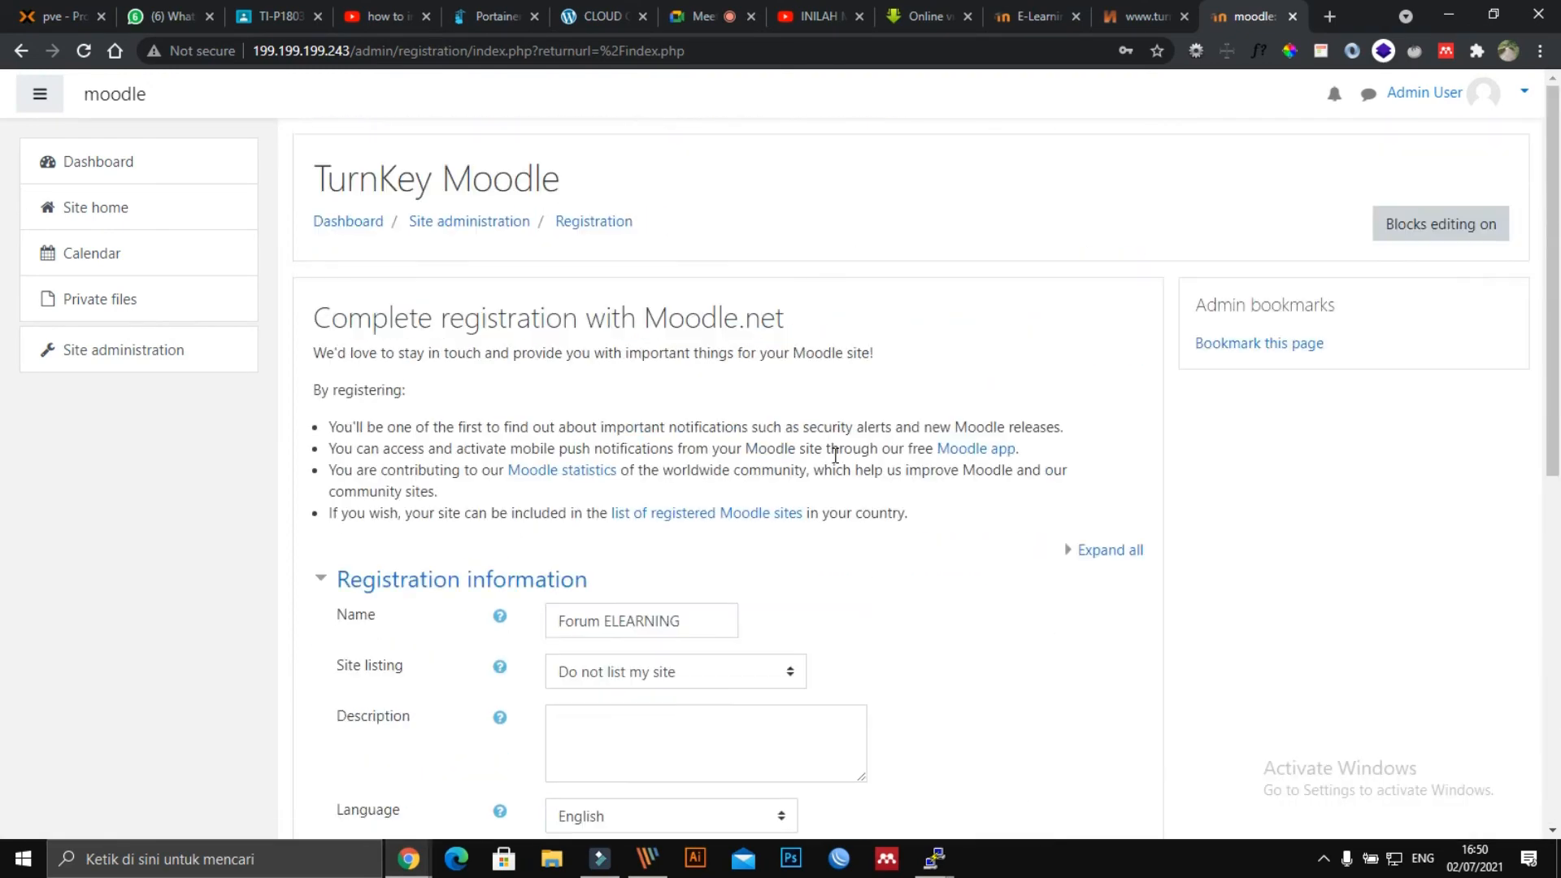
{"action": "scroll", "coordinate": [662, 694], "scroll_direction": "down", "scroll_amount": 7}
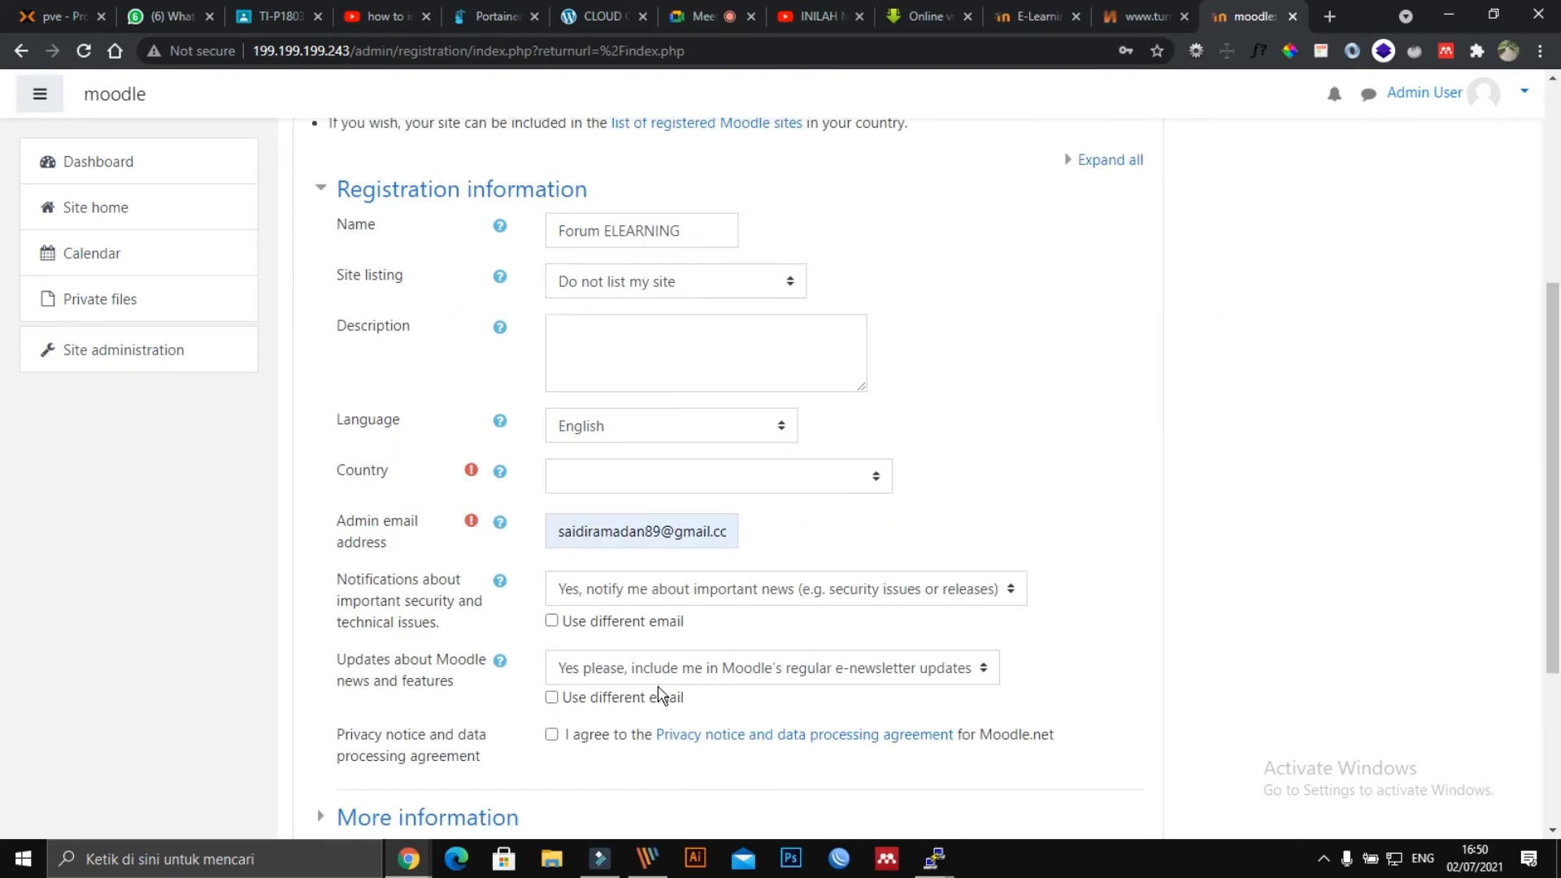
{"action": "left_click", "coordinate": [553, 443]}
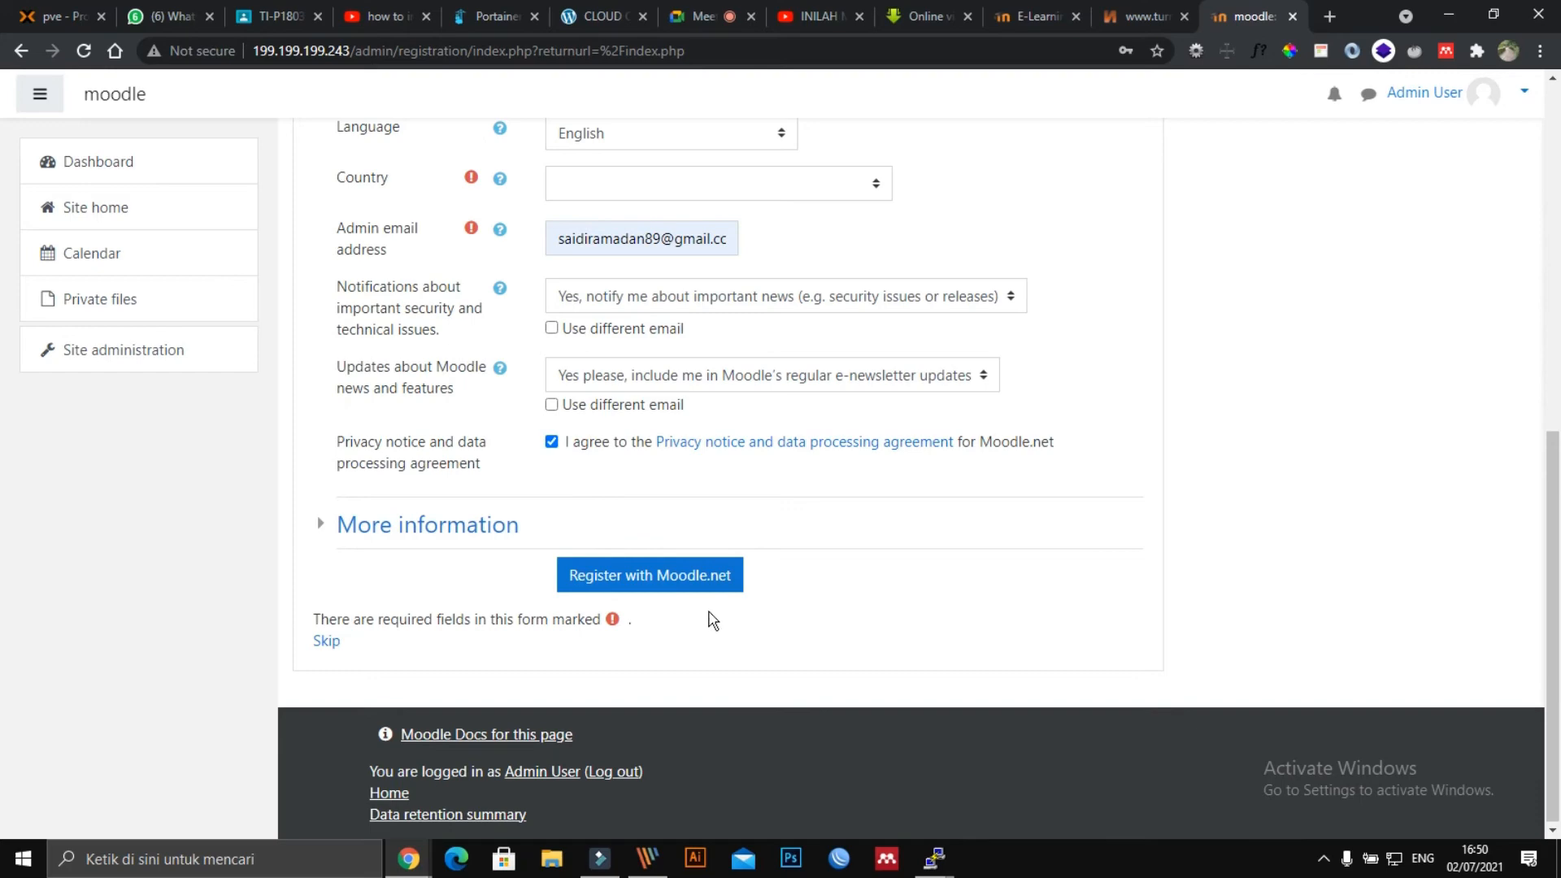
{"action": "scroll", "coordinate": [454, 646], "scroll_direction": "up", "scroll_amount": 1}
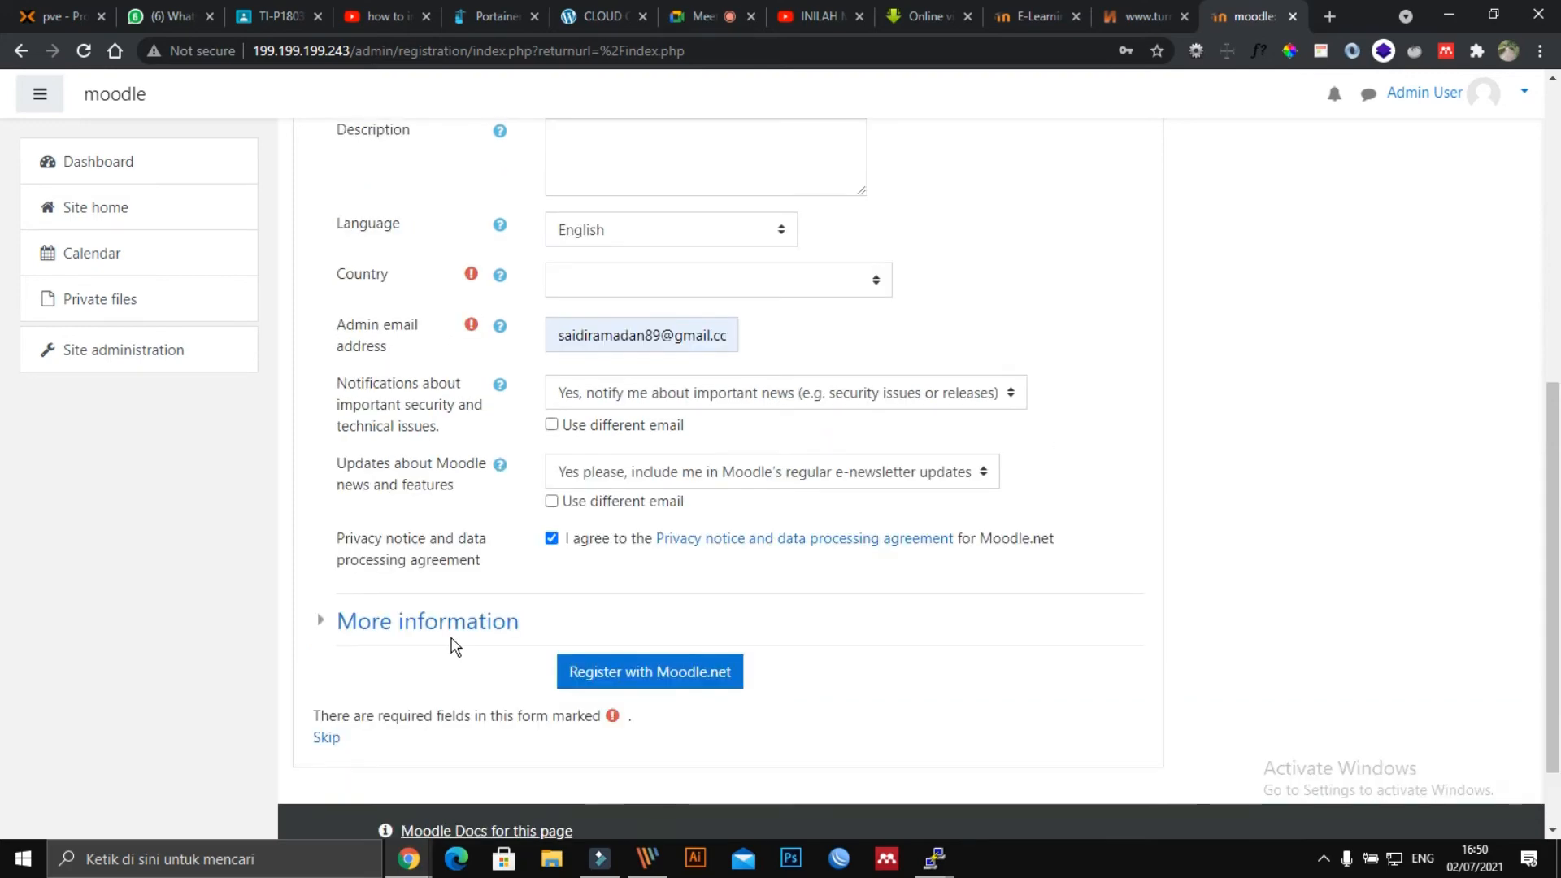
{"action": "left_click", "coordinate": [418, 620]}
{"action": "scroll", "coordinate": [587, 620], "scroll_direction": "down", "scroll_amount": 4}
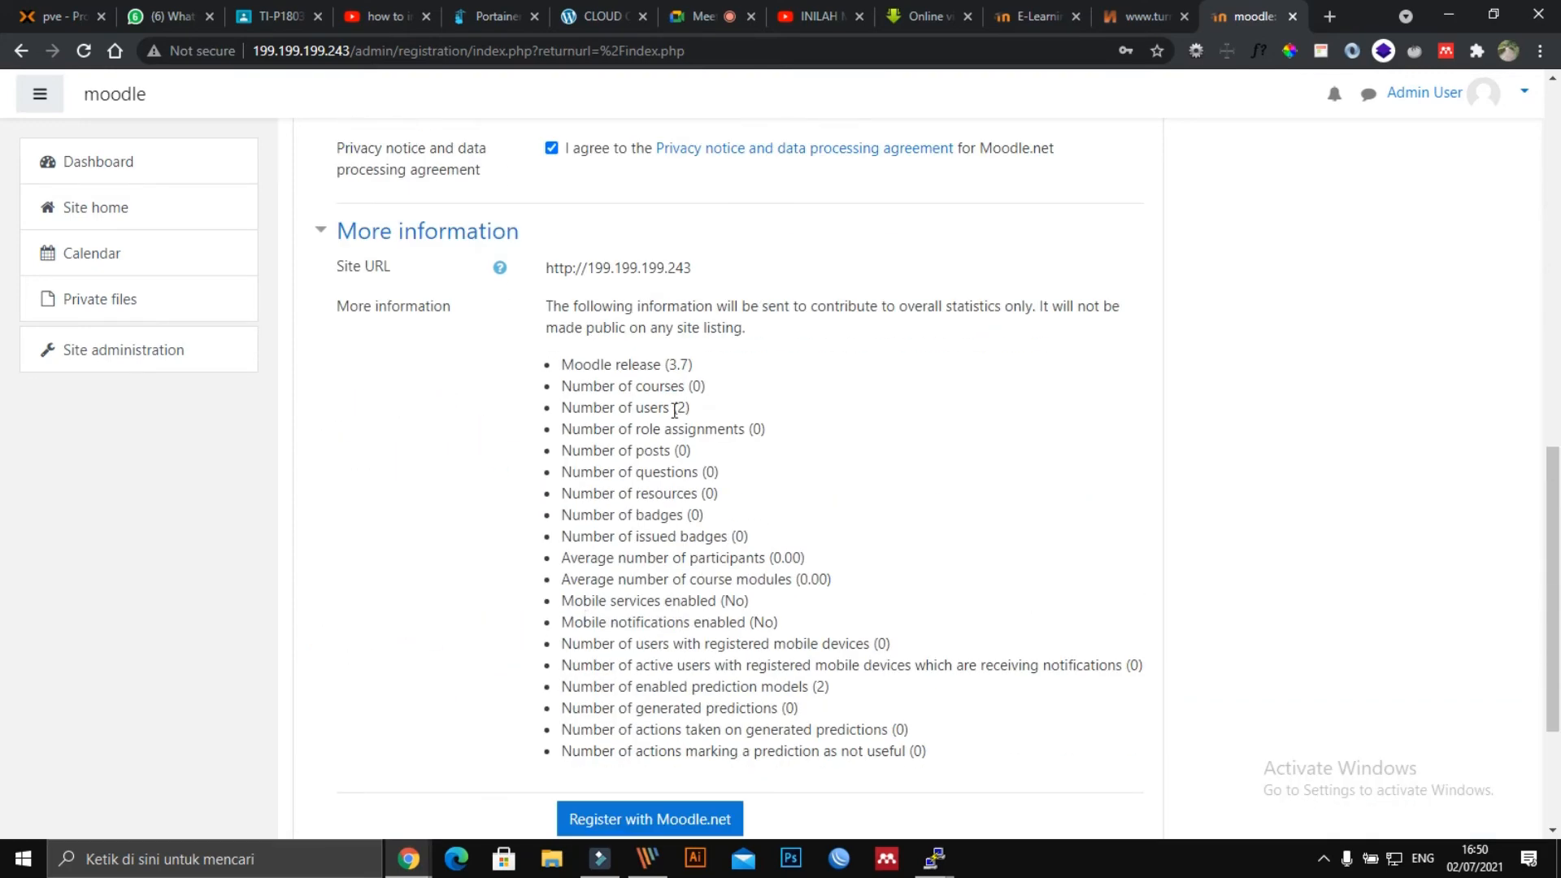
{"action": "left_click", "coordinate": [714, 295]}
{"action": "scroll", "coordinate": [637, 603], "scroll_direction": "down", "scroll_amount": 3}
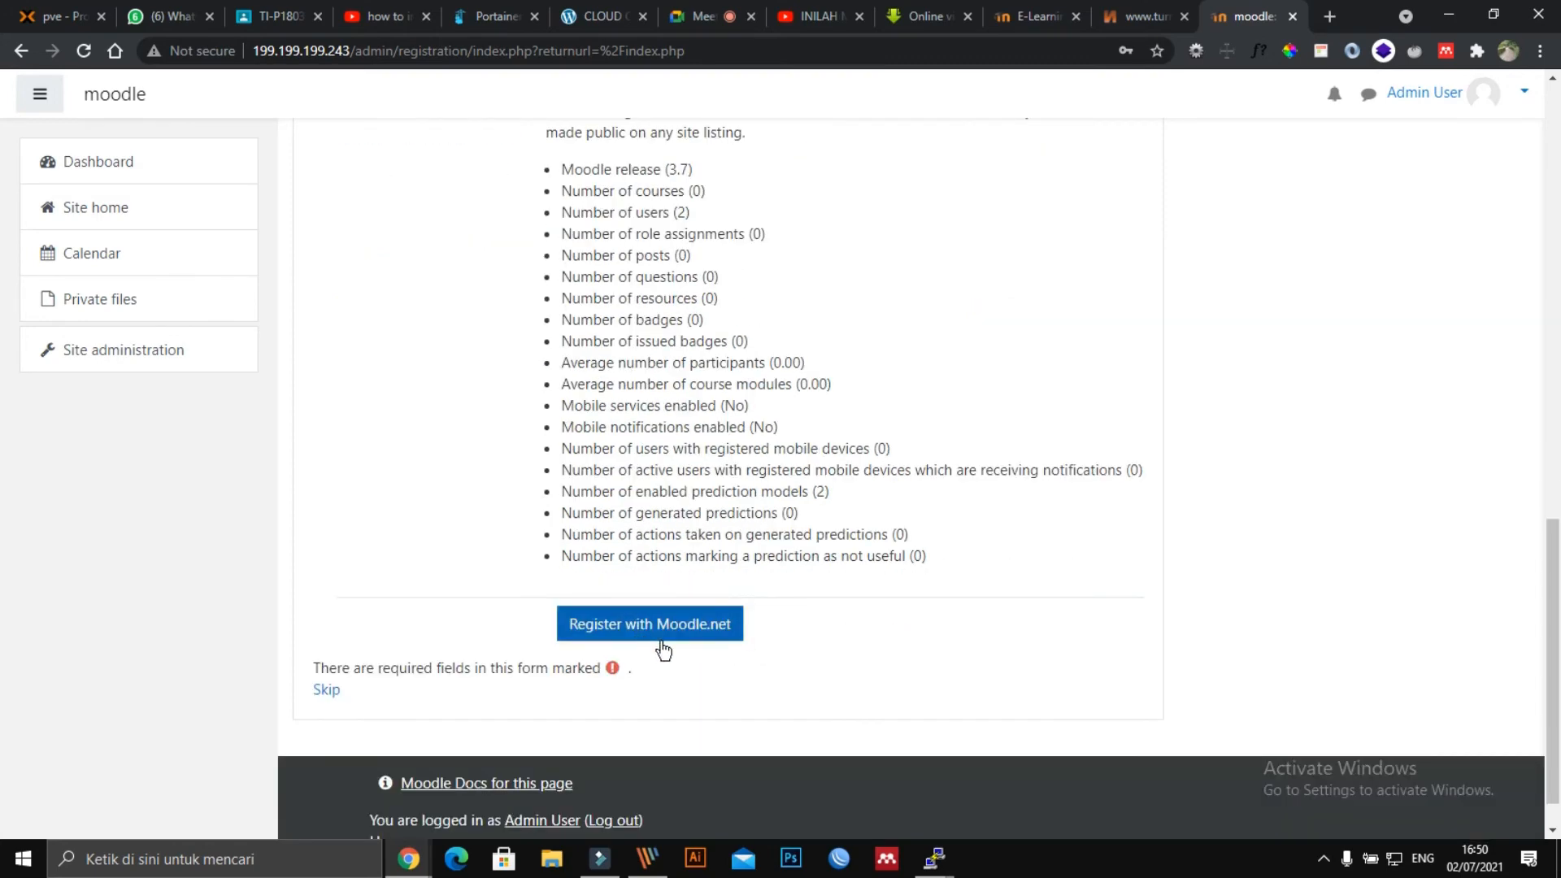
{"action": "scroll", "coordinate": [626, 534], "scroll_direction": "down", "scroll_amount": 1}
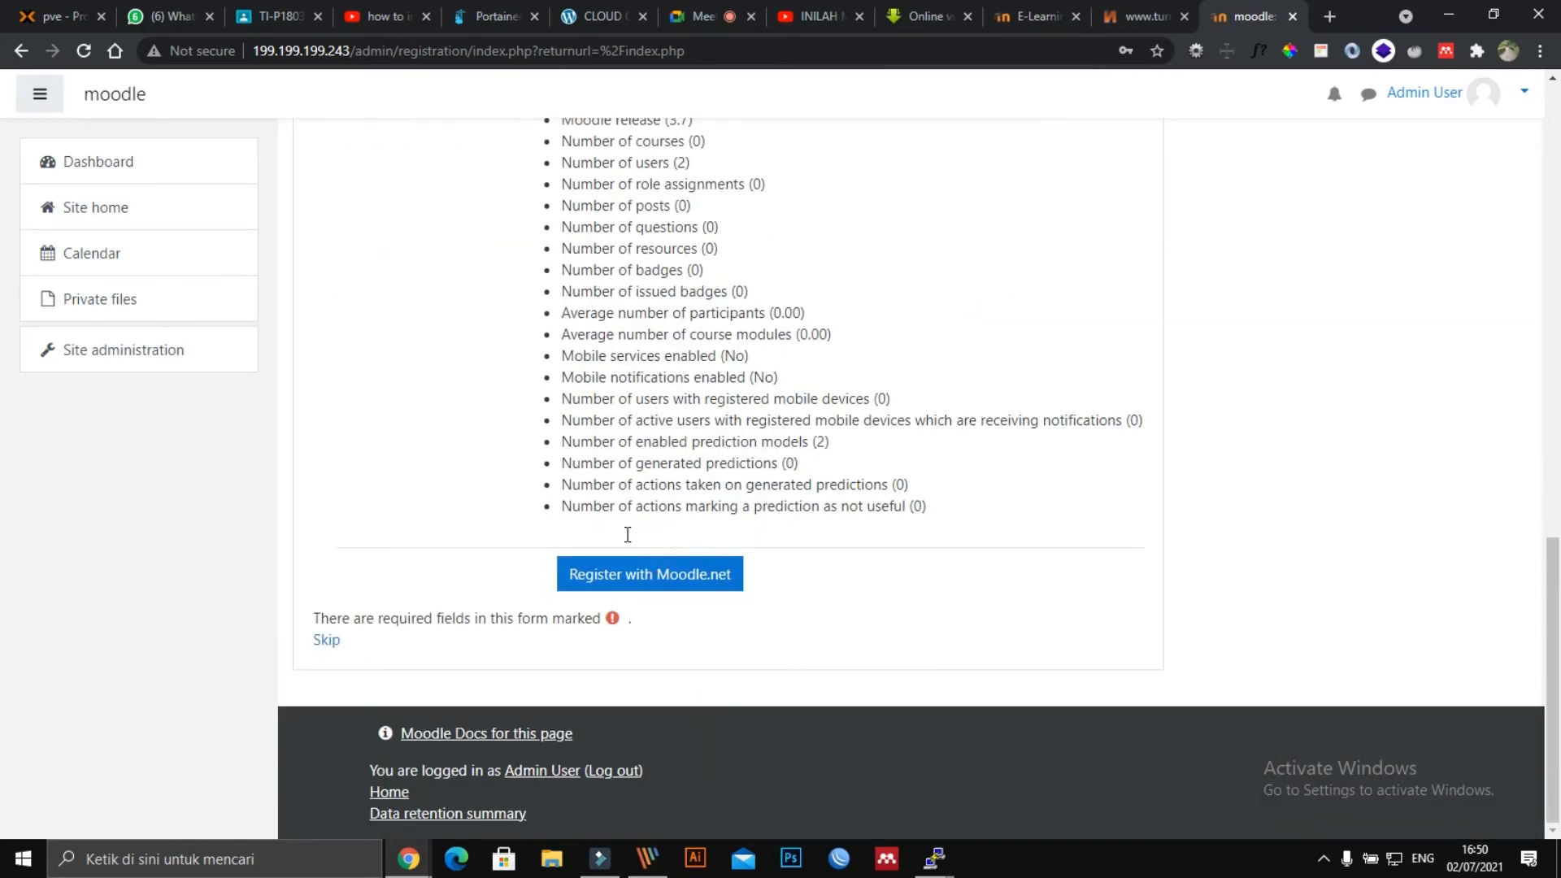
{"action": "scroll", "coordinate": [679, 533], "scroll_direction": "up", "scroll_amount": 15}
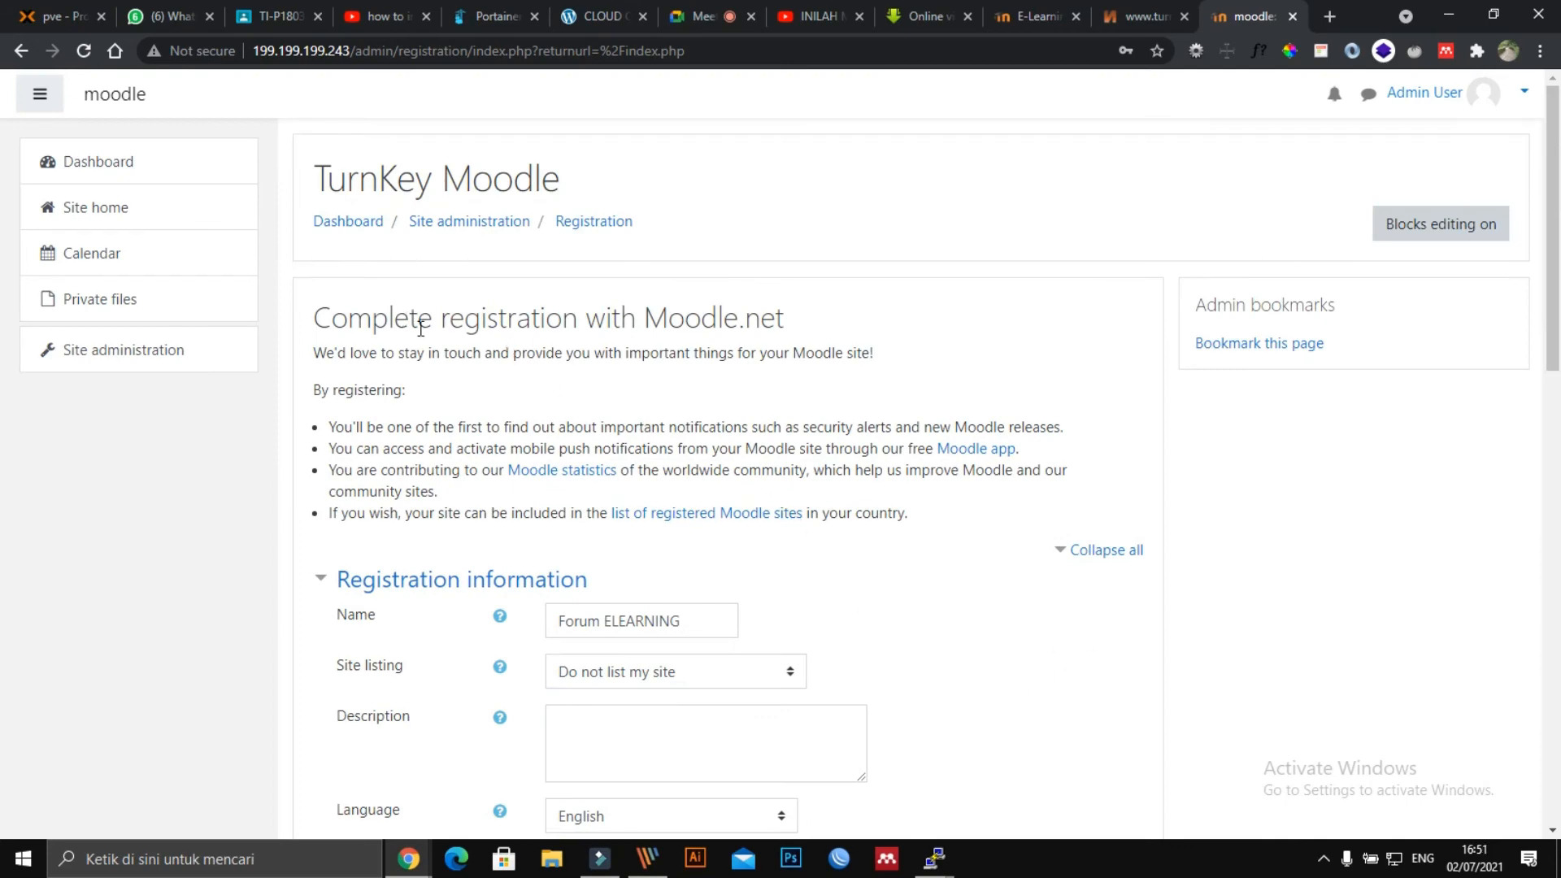
{"action": "scroll", "coordinate": [415, 344], "scroll_direction": "down", "scroll_amount": 15}
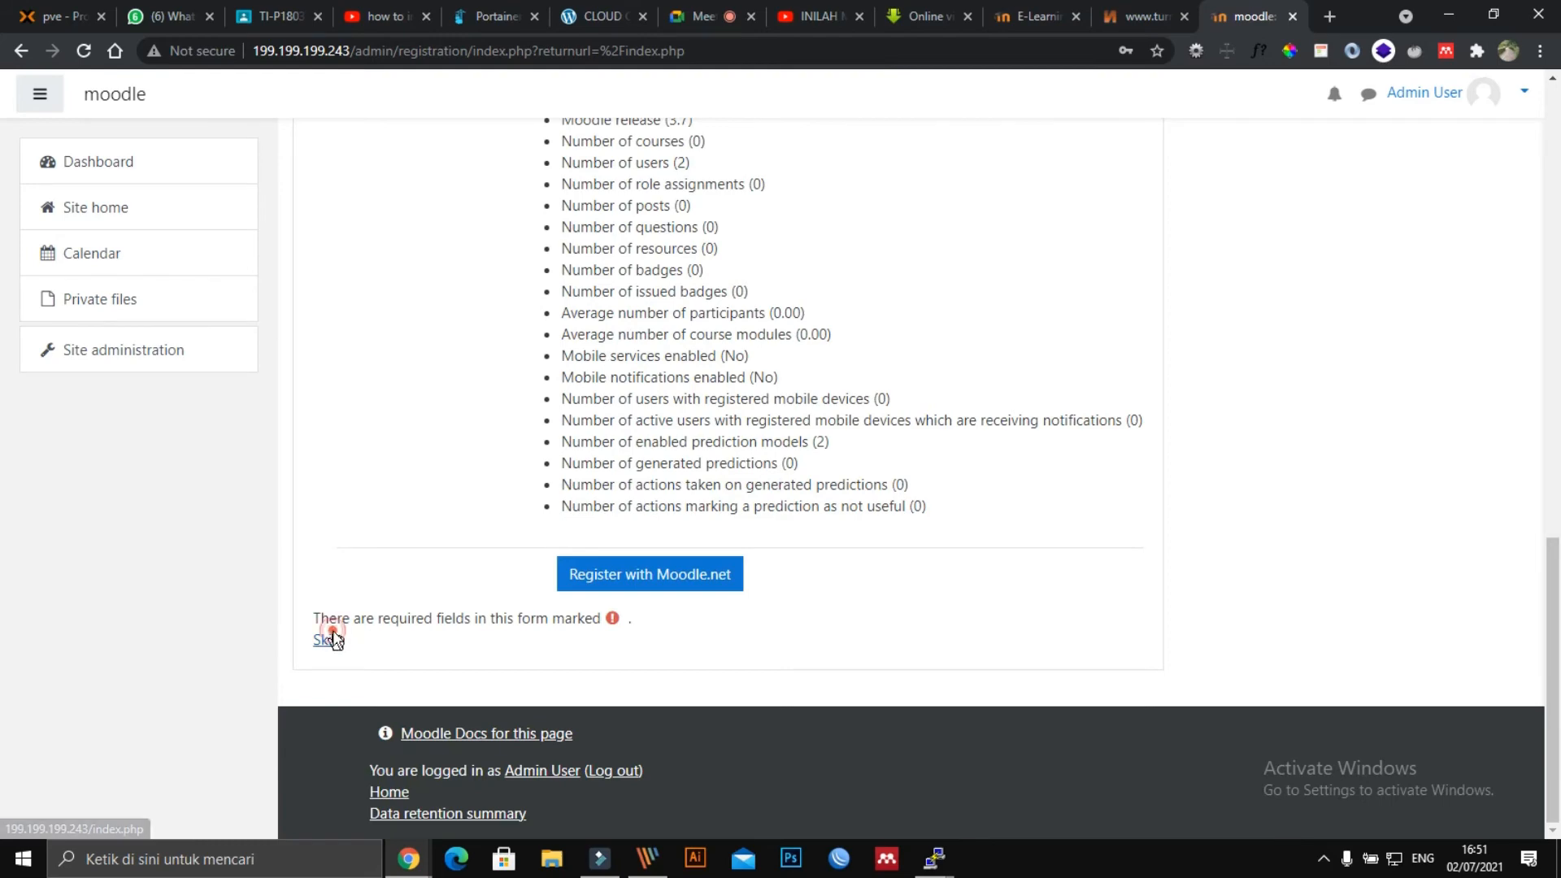
Skip and leave the registration page, then advance the Dashboard tour one step.
{"action": "left_click", "coordinate": [325, 639]}
{"action": "left_click", "coordinate": [866, 166]}
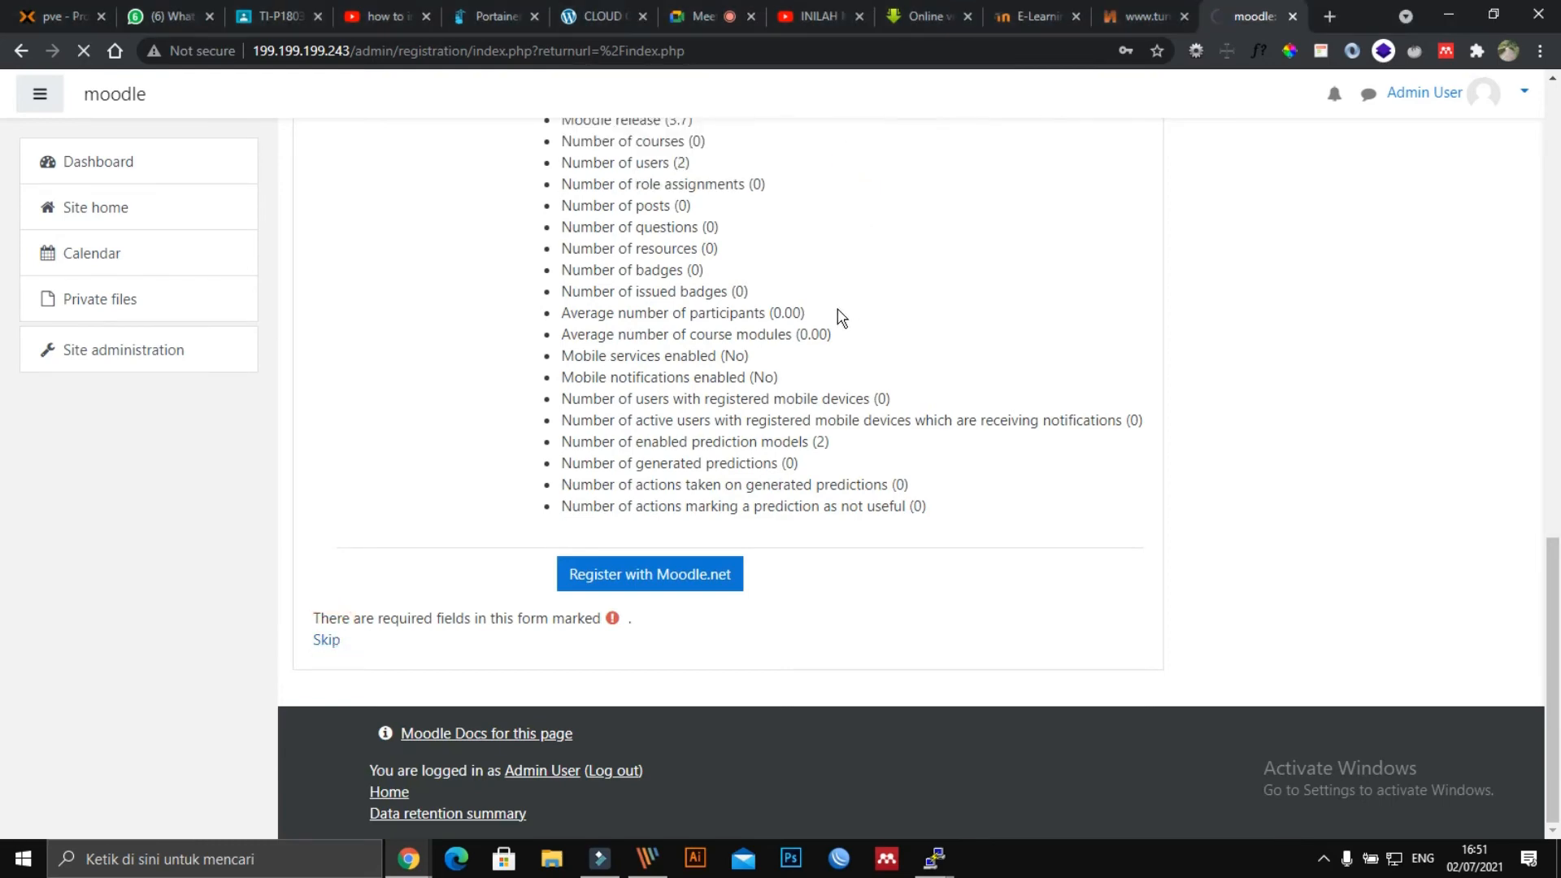
{"action": "scroll", "coordinate": [846, 314], "scroll_direction": "up", "scroll_amount": 3}
{"action": "scroll", "coordinate": [868, 312], "scroll_direction": "up", "scroll_amount": 3}
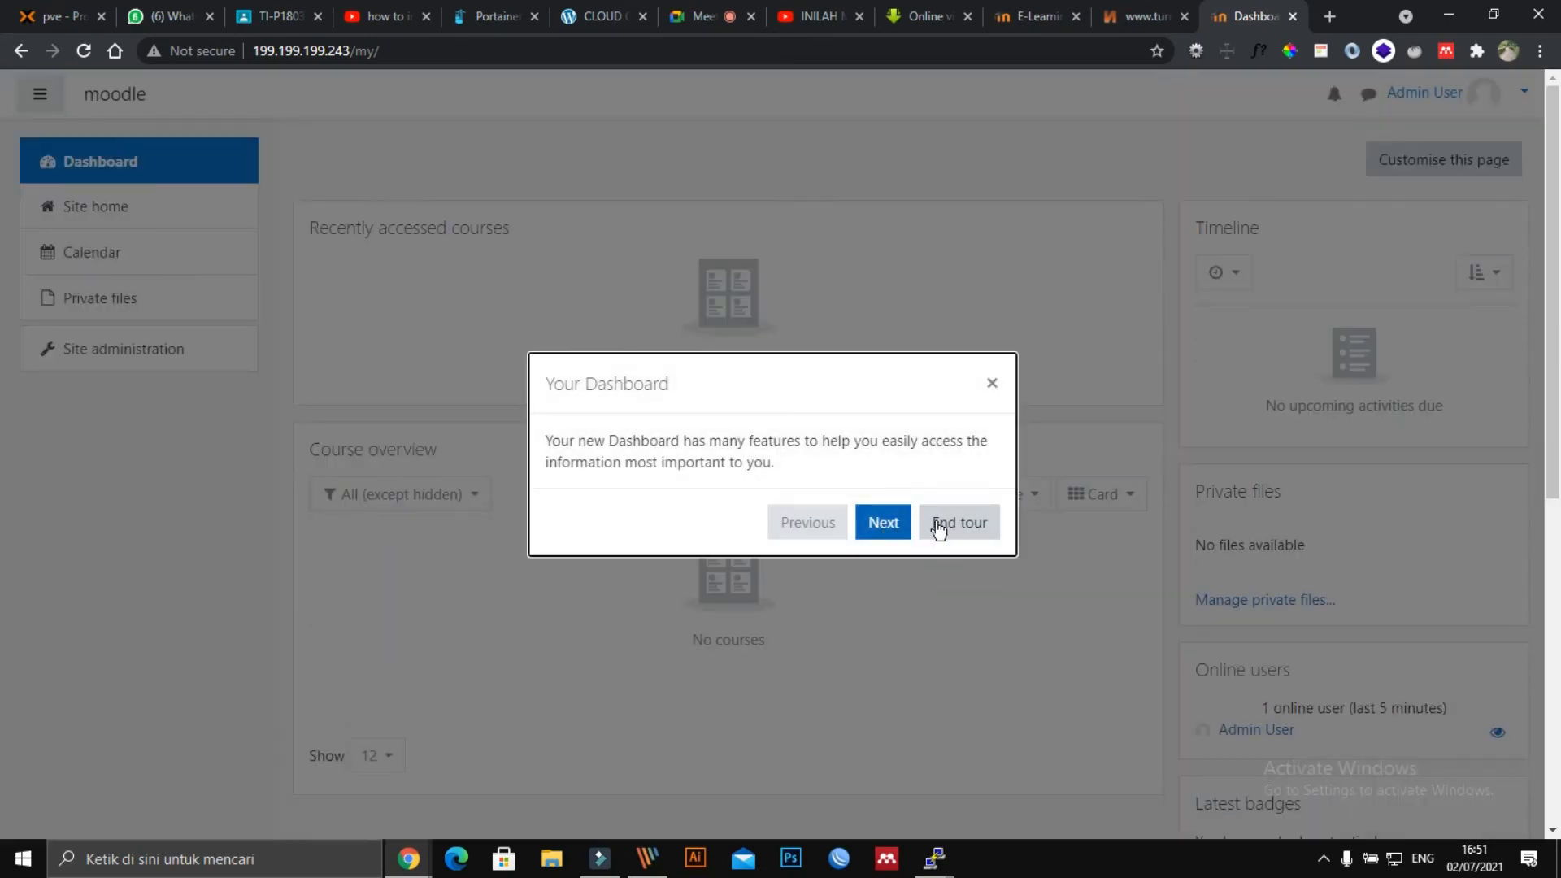
{"action": "left_click", "coordinate": [889, 524]}
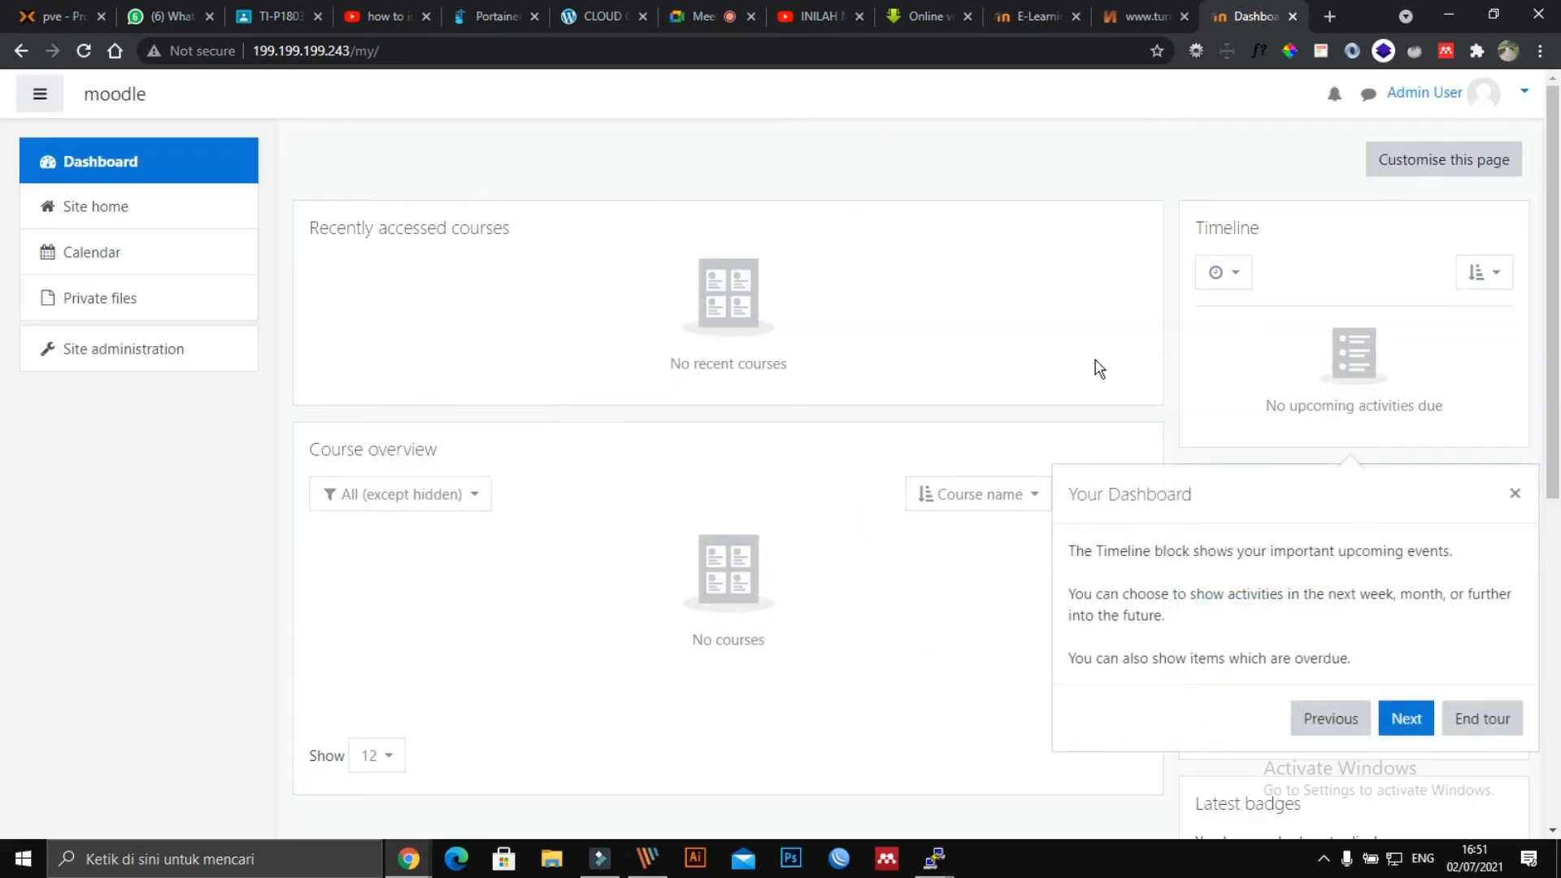
View the admin profile and Site home, then return to the Dashboard.
{"action": "left_click", "coordinate": [1527, 92]}
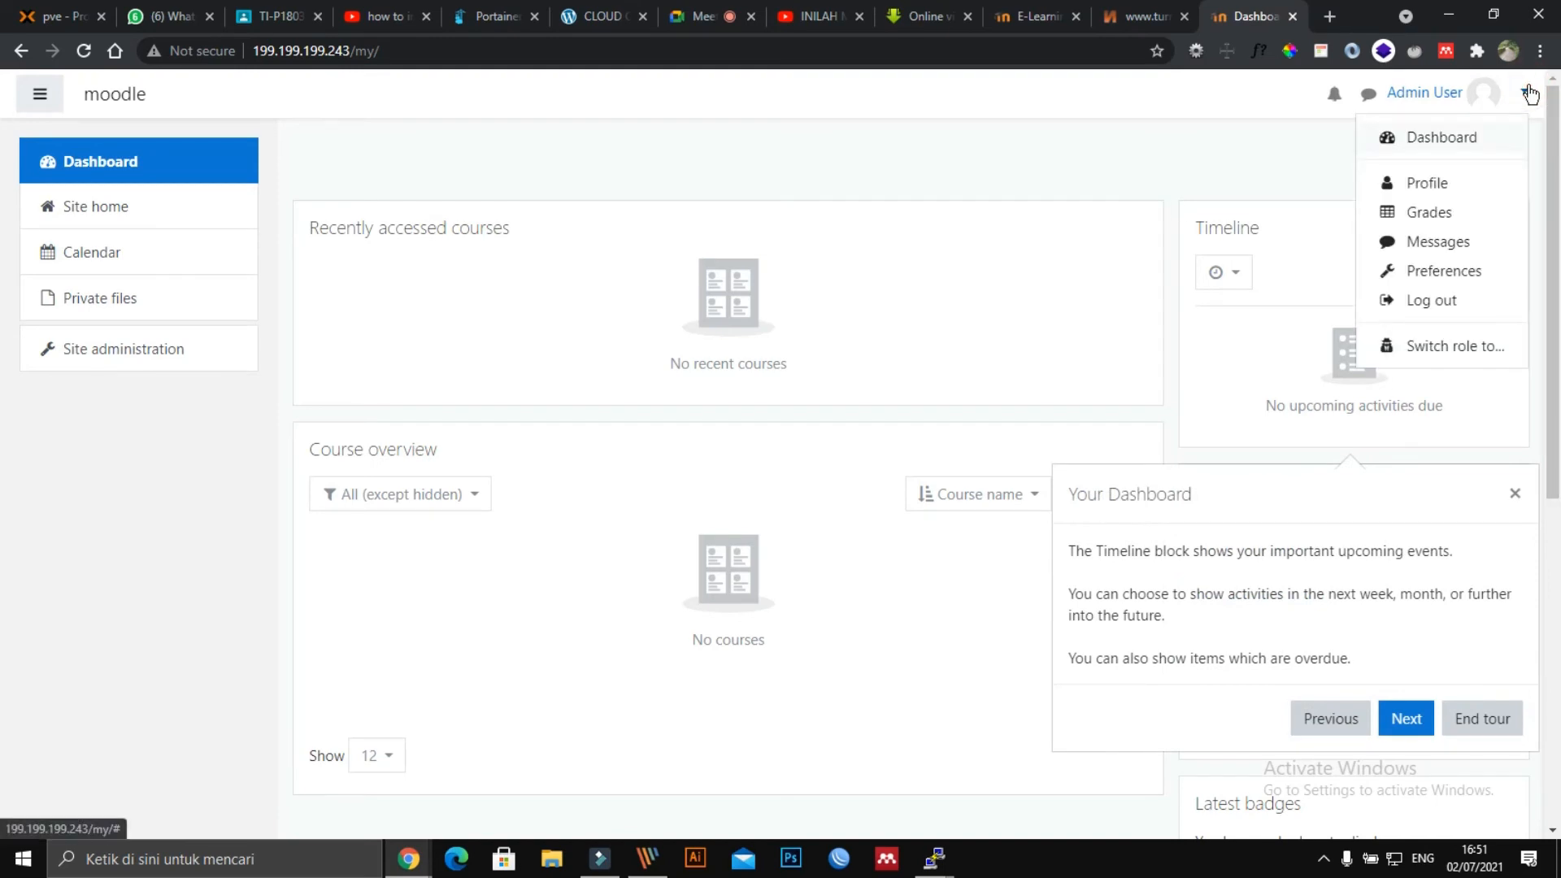
{"action": "left_click", "coordinate": [1467, 184]}
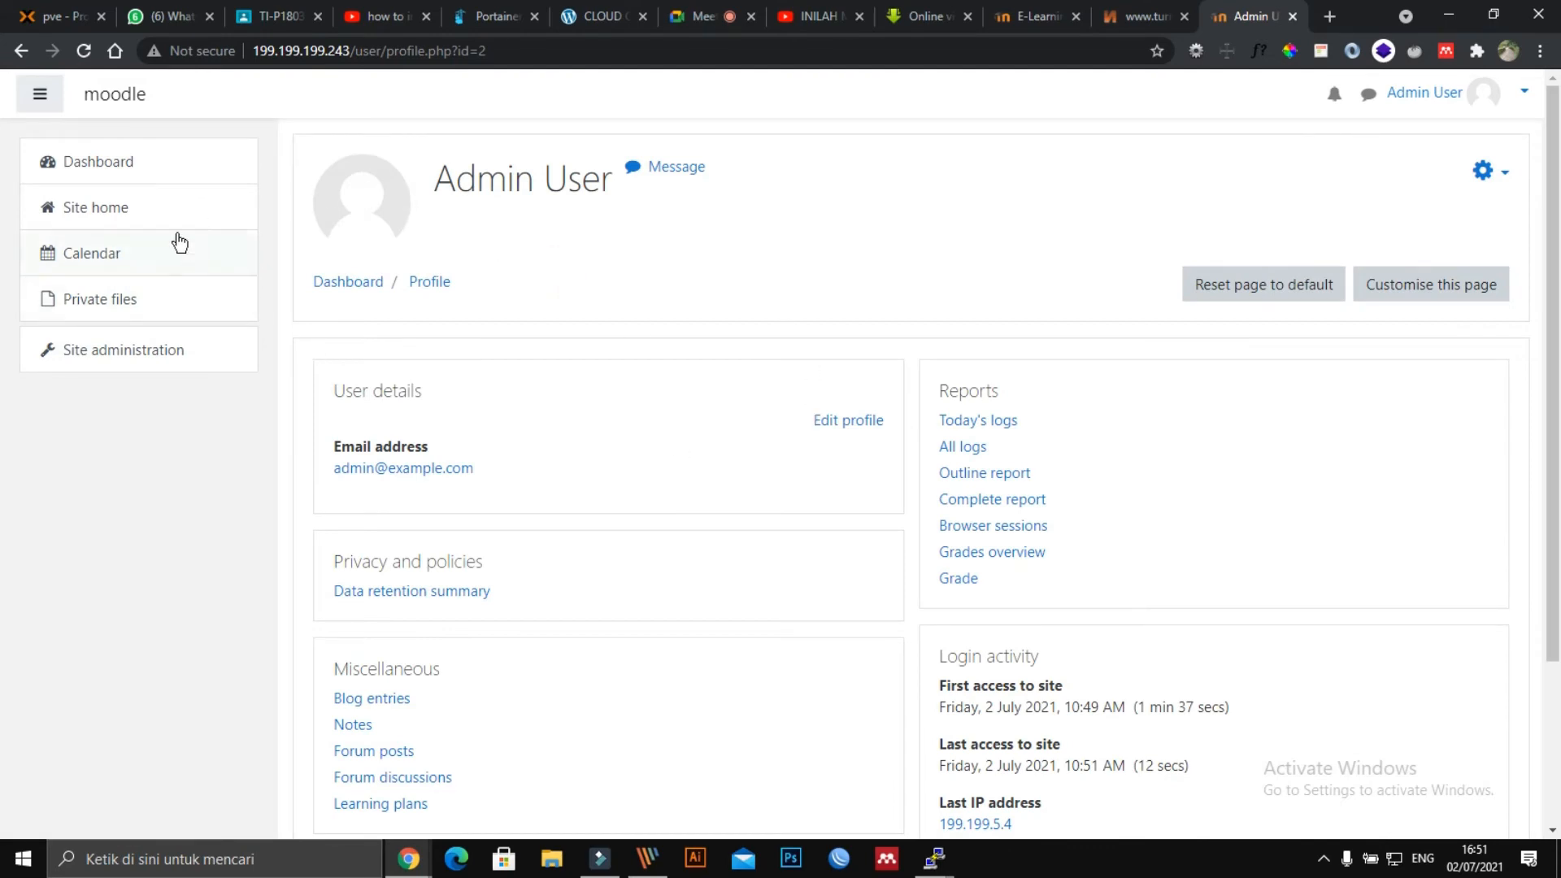
{"action": "left_click", "coordinate": [112, 213]}
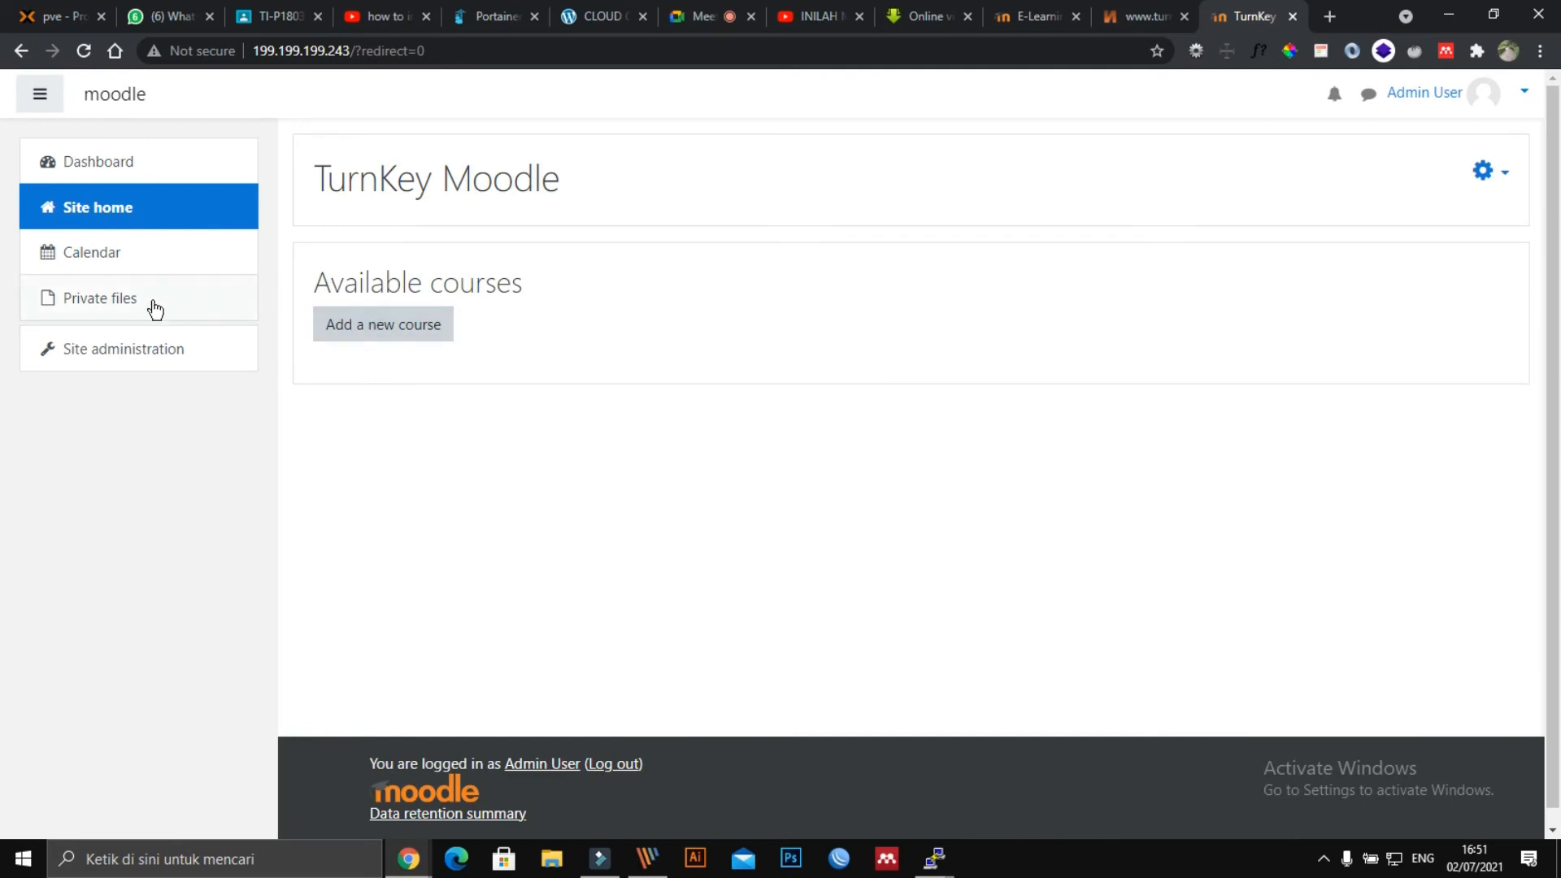
{"action": "left_click", "coordinate": [41, 94]}
{"action": "left_click", "coordinate": [113, 104]}
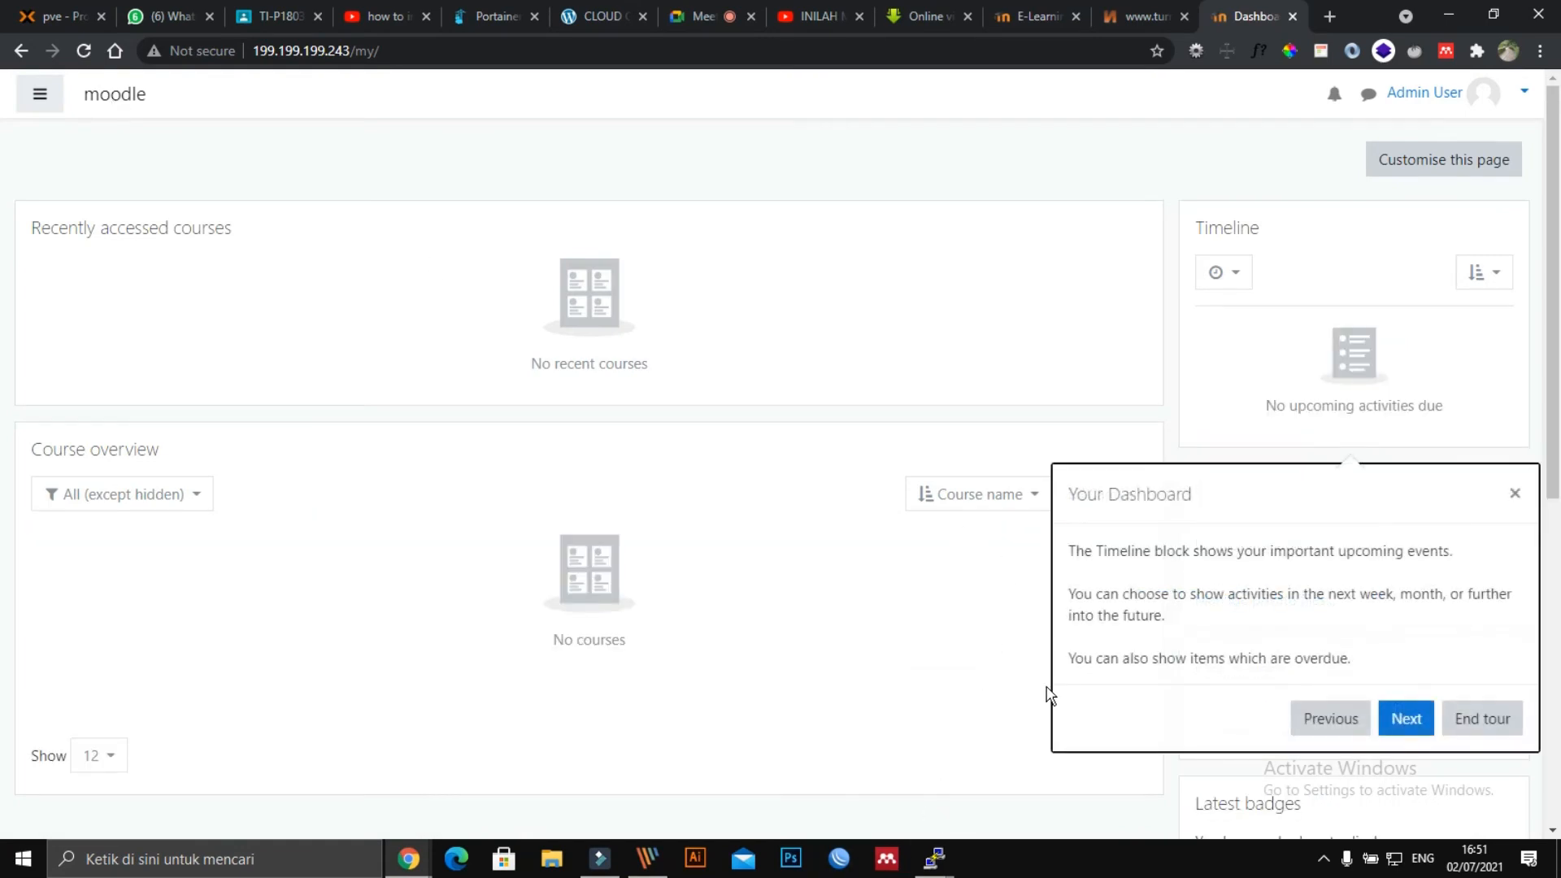
Step through the Course overview and display options tour steps, then close the End of tour popup.
{"action": "left_click", "coordinate": [1418, 722]}
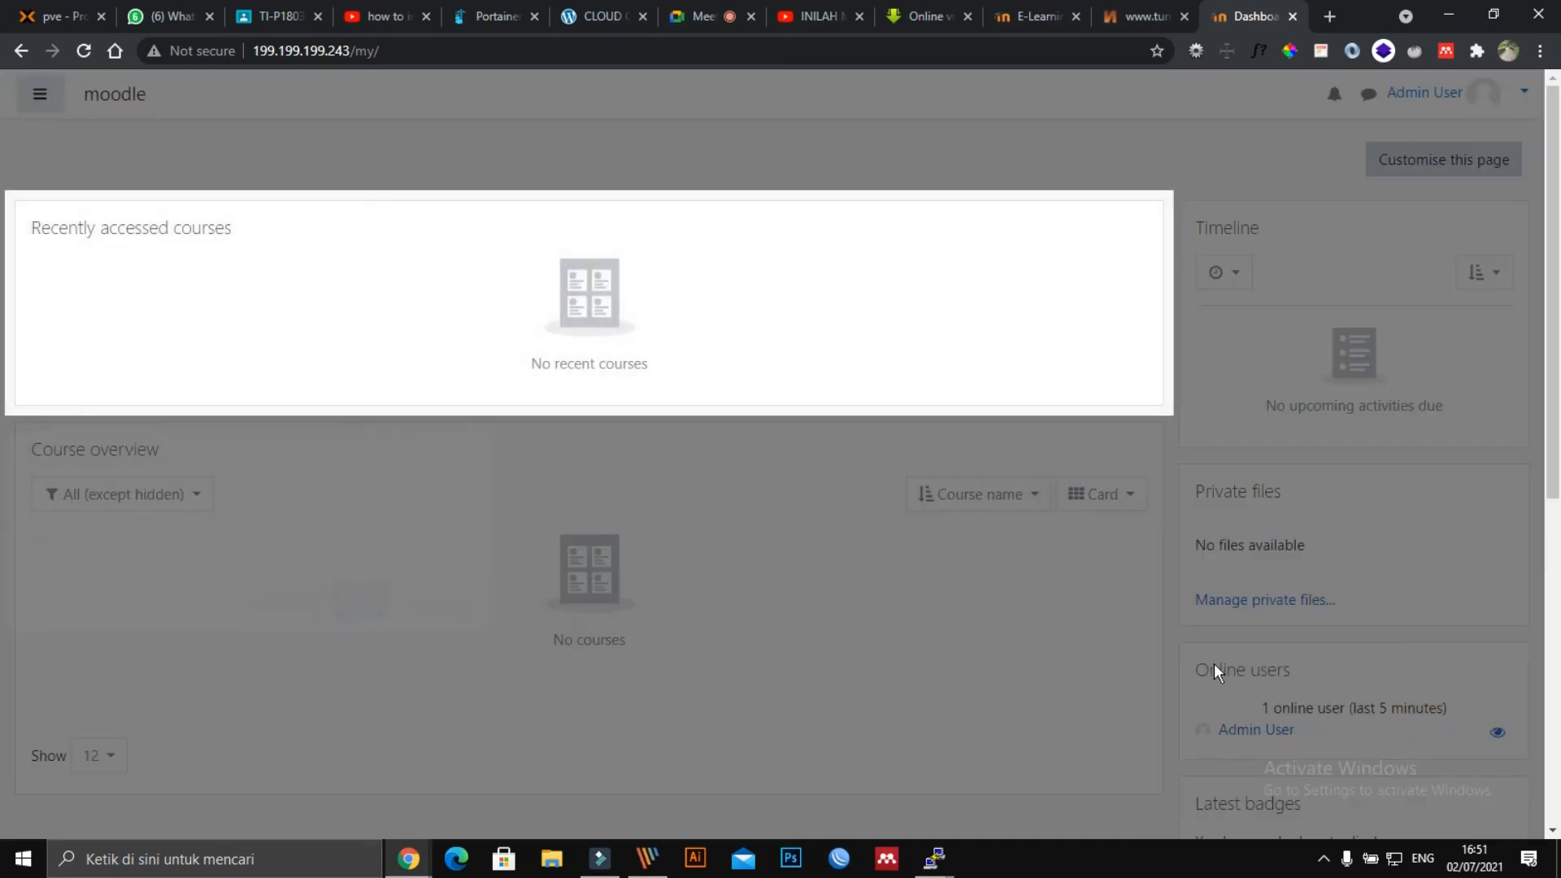
{"action": "left_click", "coordinate": [354, 602]}
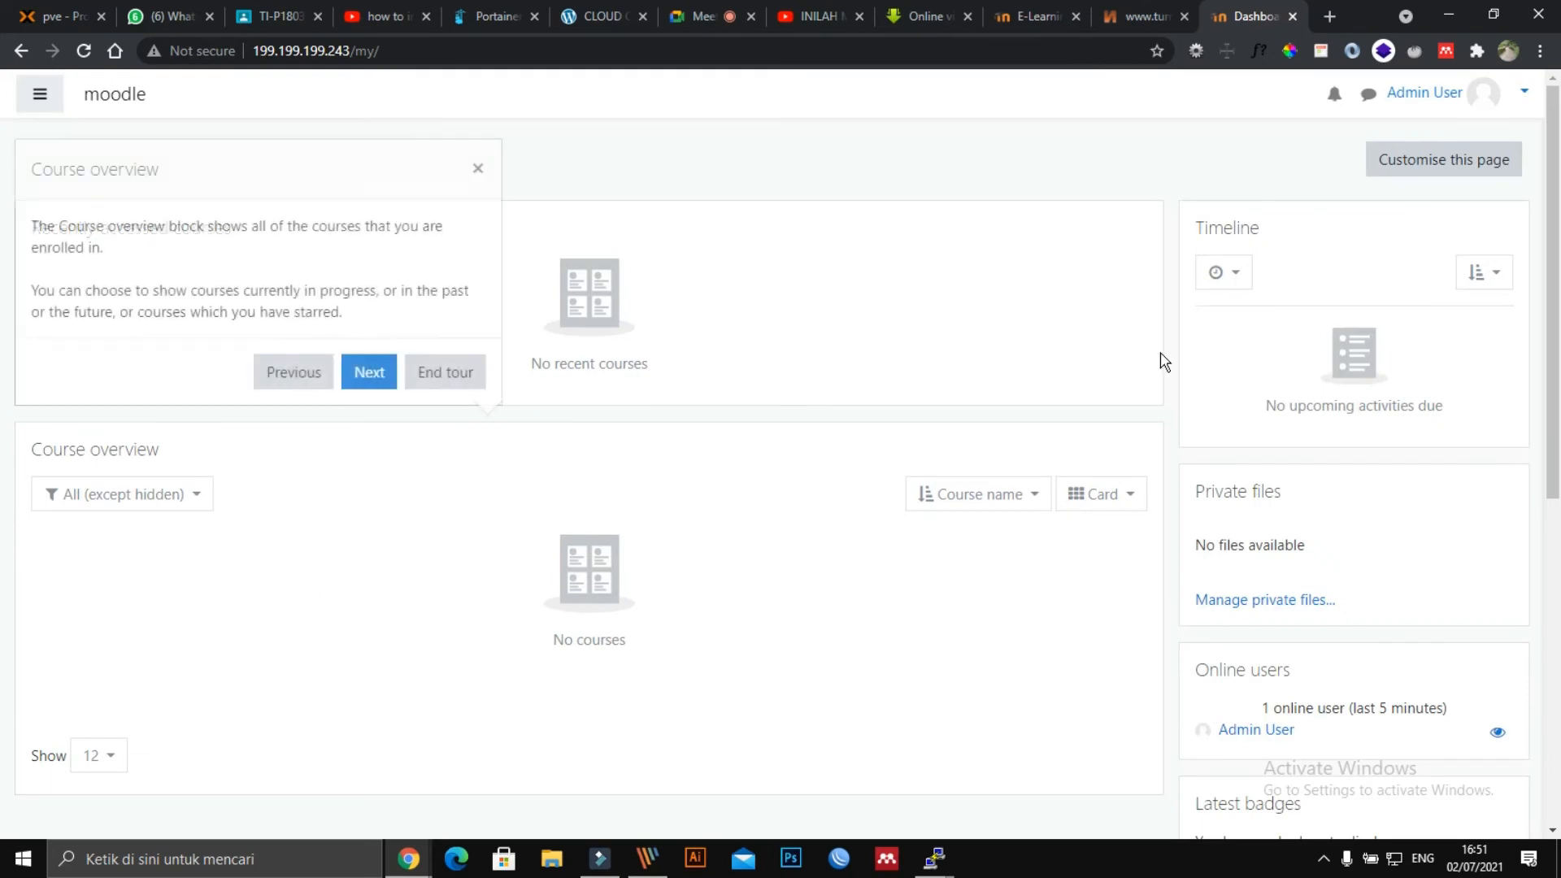
{"action": "left_click", "coordinate": [369, 373]}
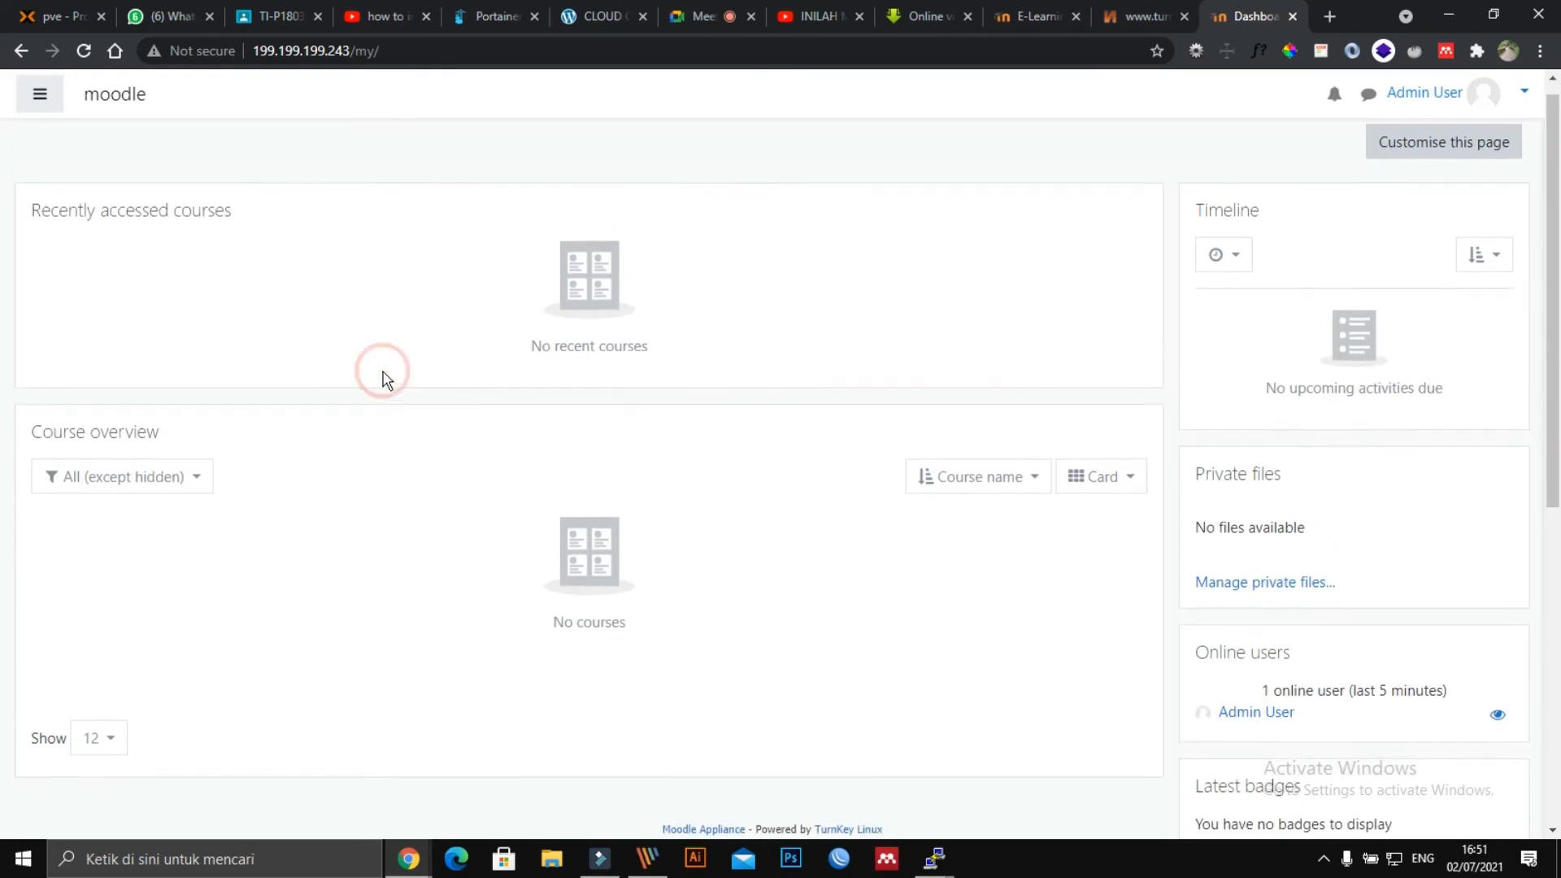
{"action": "left_click", "coordinate": [1256, 517]}
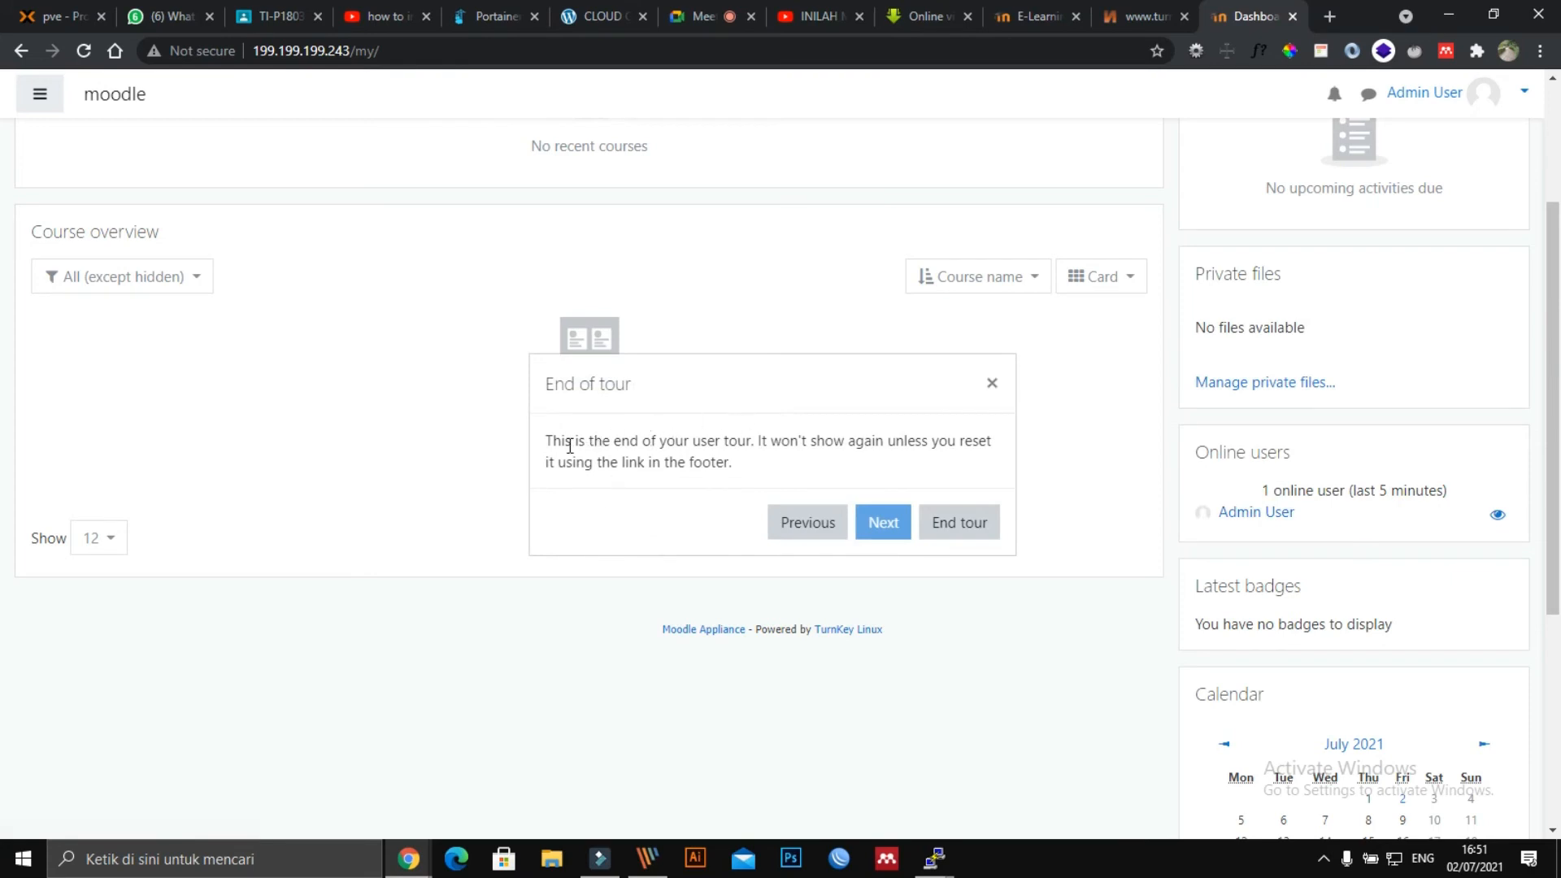
{"action": "left_click_drag", "start_coordinate": [549, 443], "coordinate": [801, 460]}
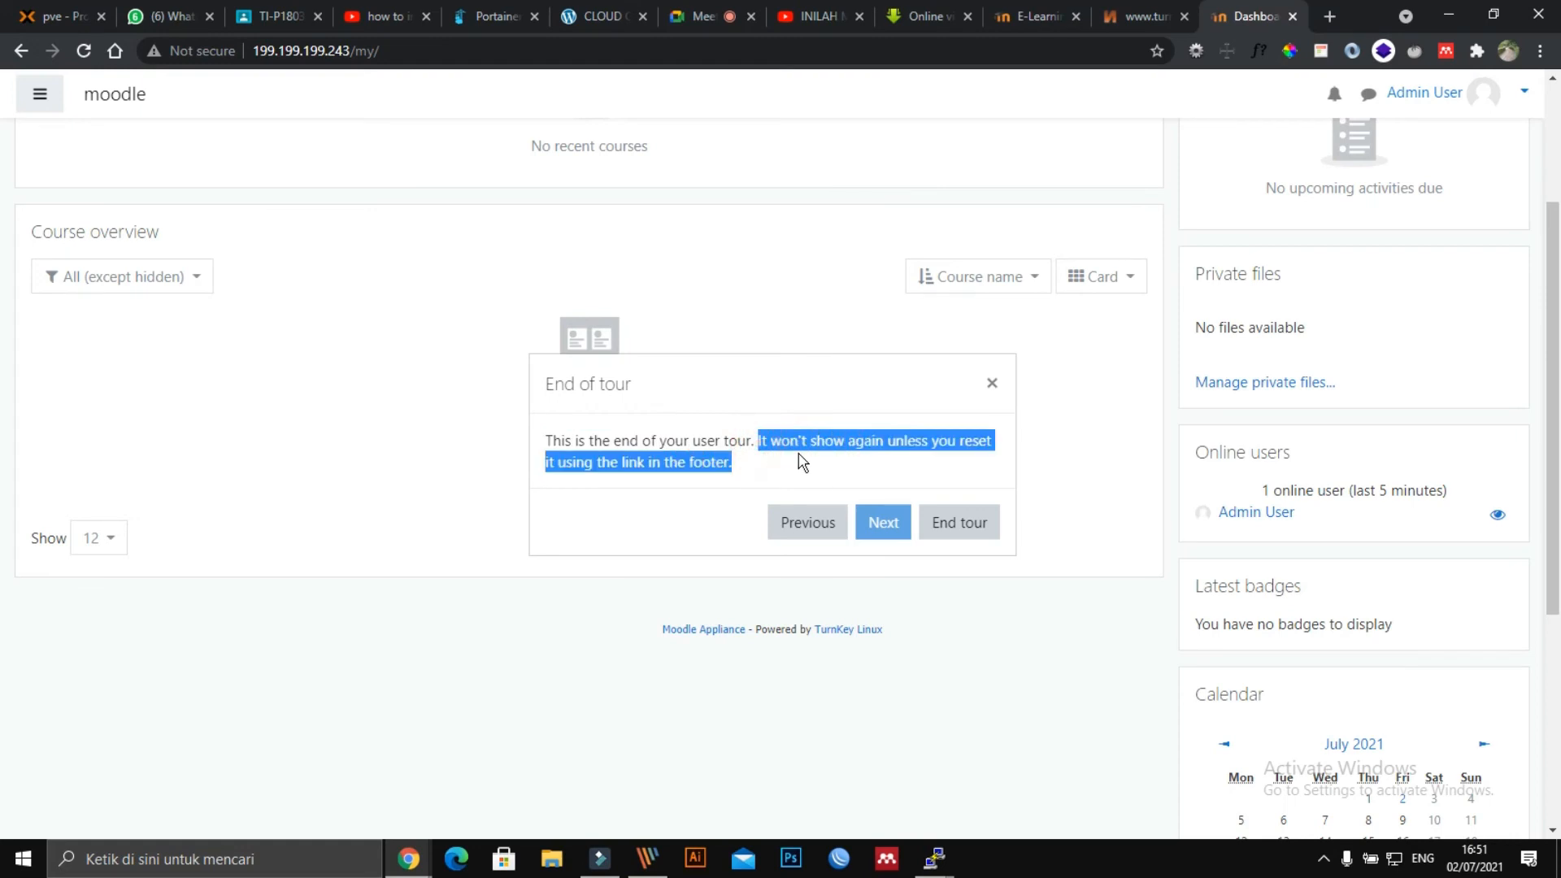
{"action": "left_click", "coordinate": [974, 599]}
{"action": "scroll", "coordinate": [660, 350], "scroll_direction": "up", "scroll_amount": 3}
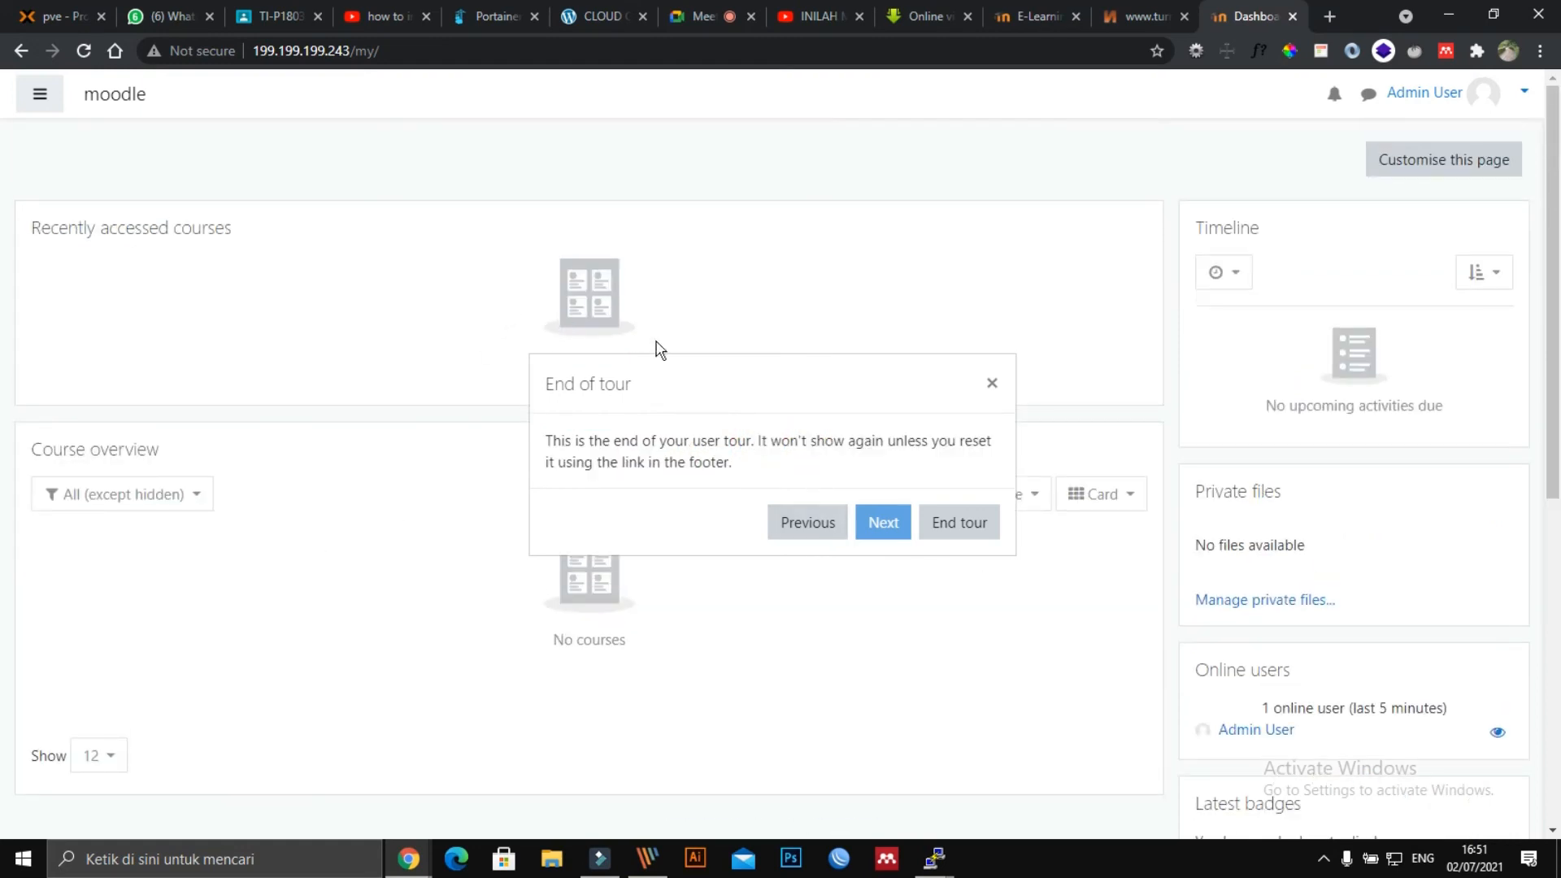
{"action": "left_click", "coordinate": [990, 383]}
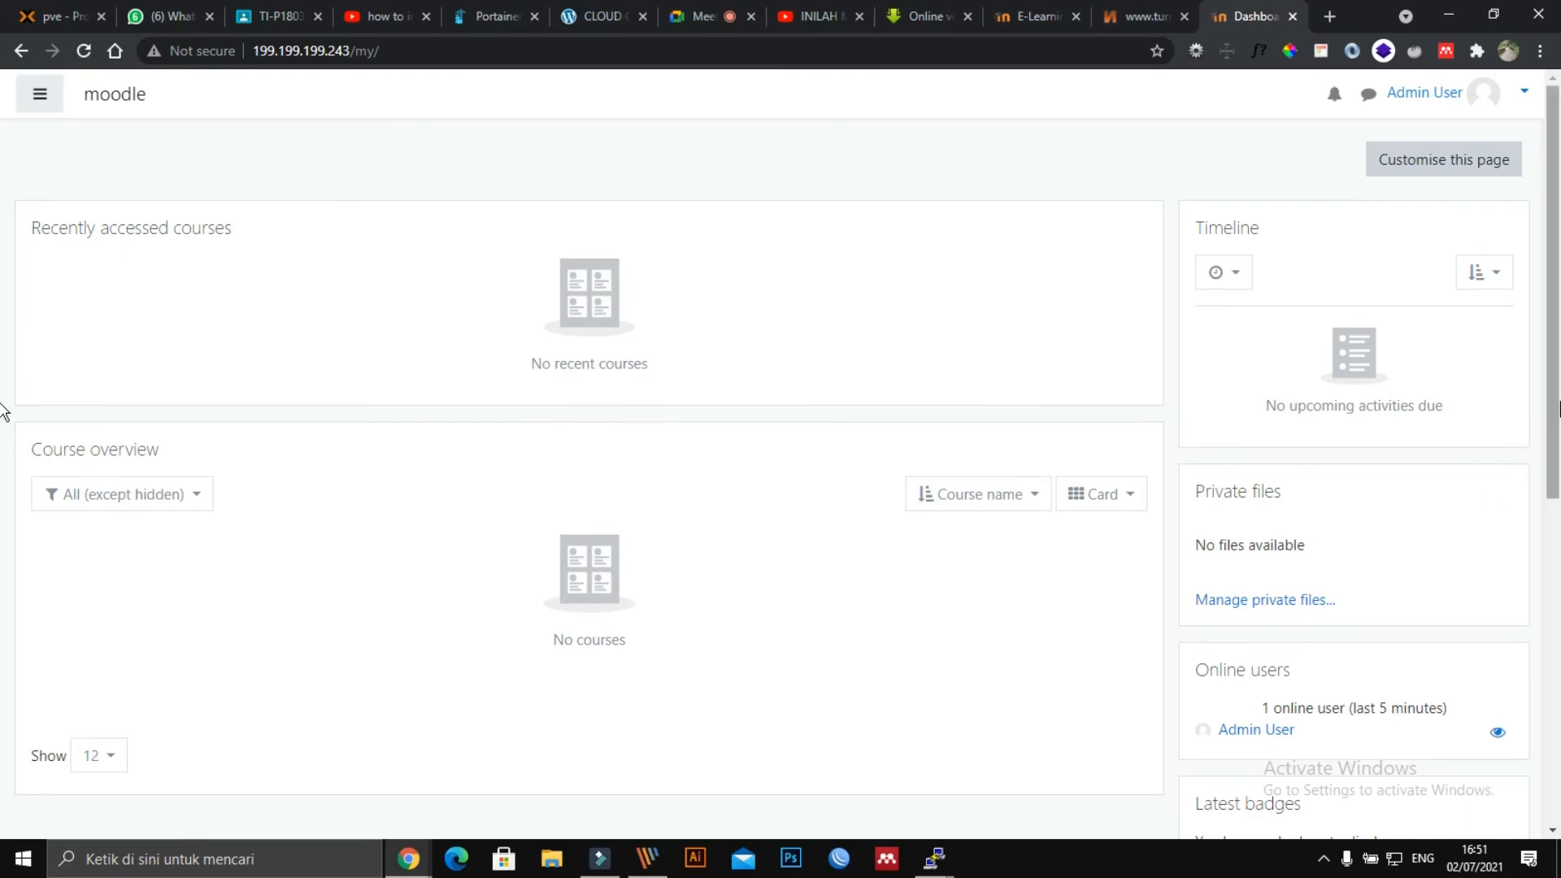
{"action": "scroll", "coordinate": [5, 680], "scroll_direction": "down", "scroll_amount": 8}
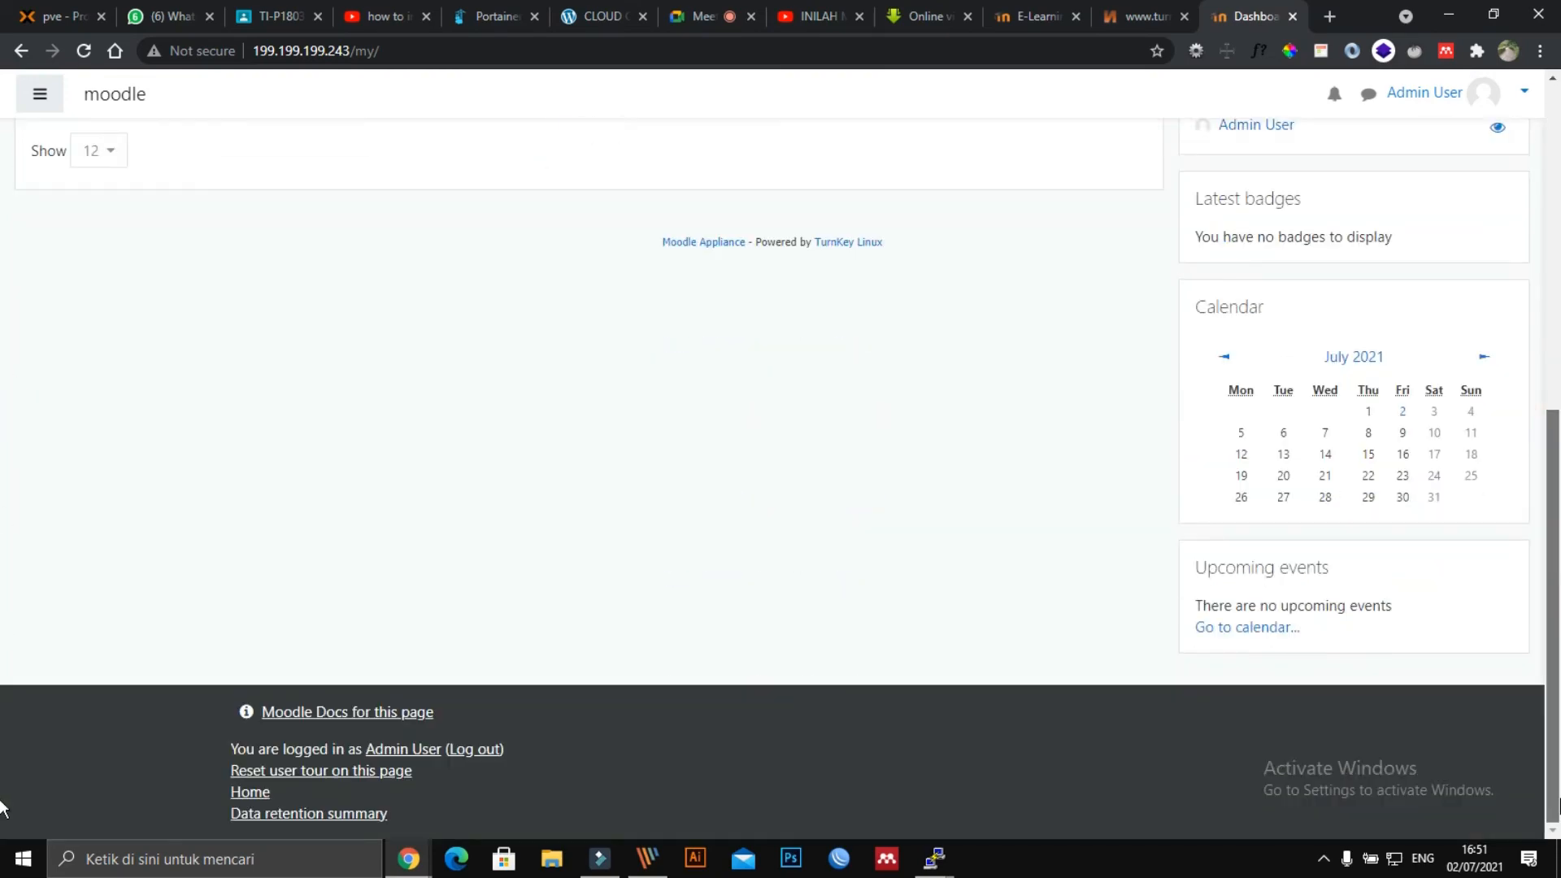
{"action": "scroll", "coordinate": [4, 277], "scroll_direction": "up", "scroll_amount": 8}
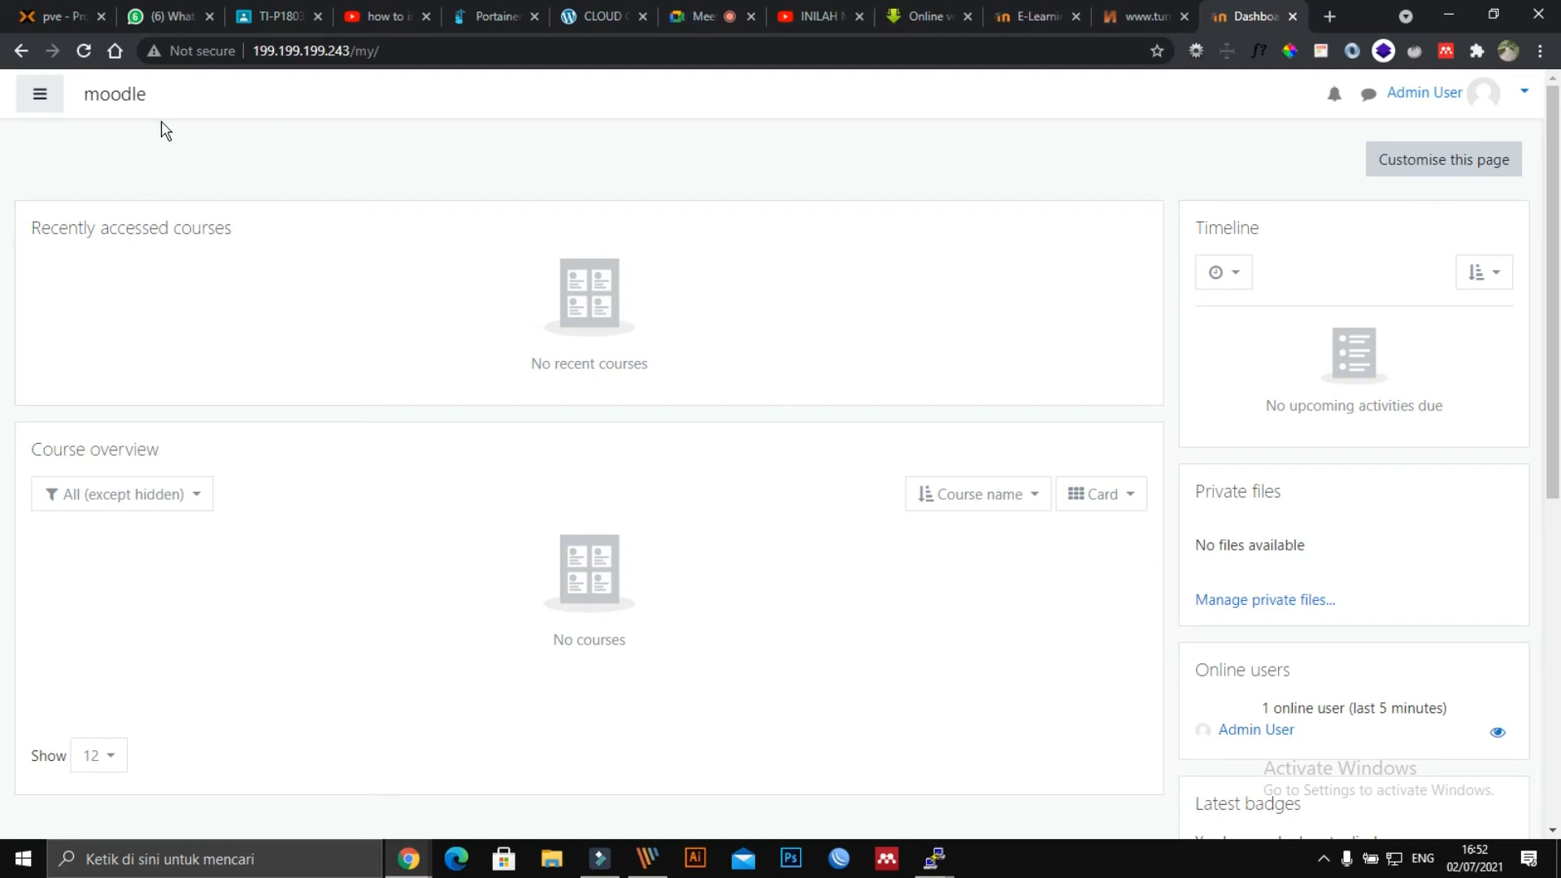
Go from the navigation drawer through Site administration to the Language settings page.
{"action": "left_click", "coordinate": [39, 94]}
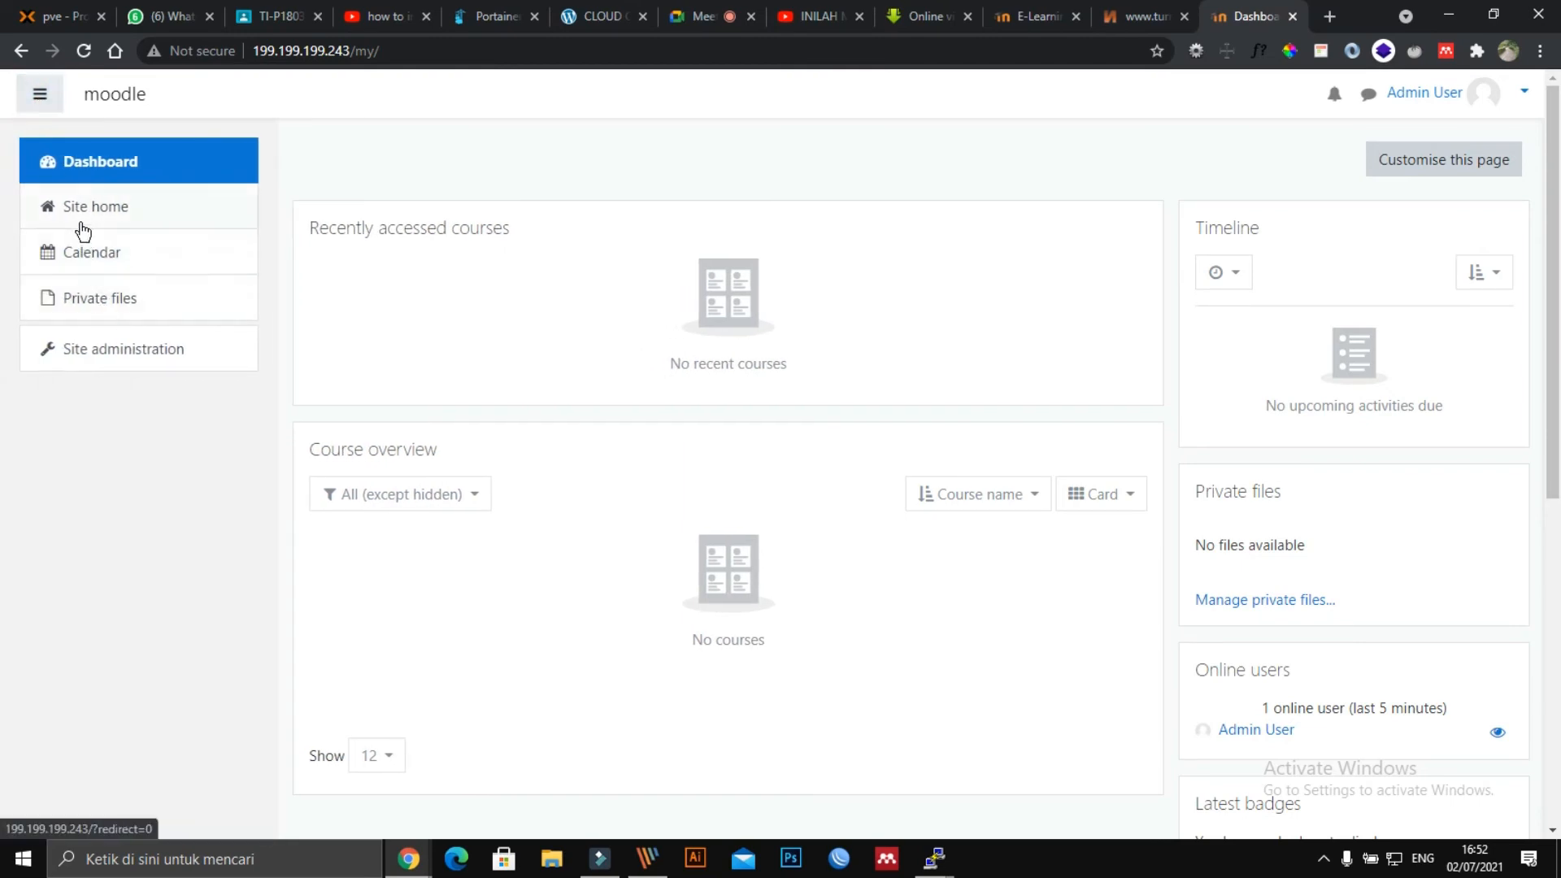
{"action": "left_click", "coordinate": [115, 342]}
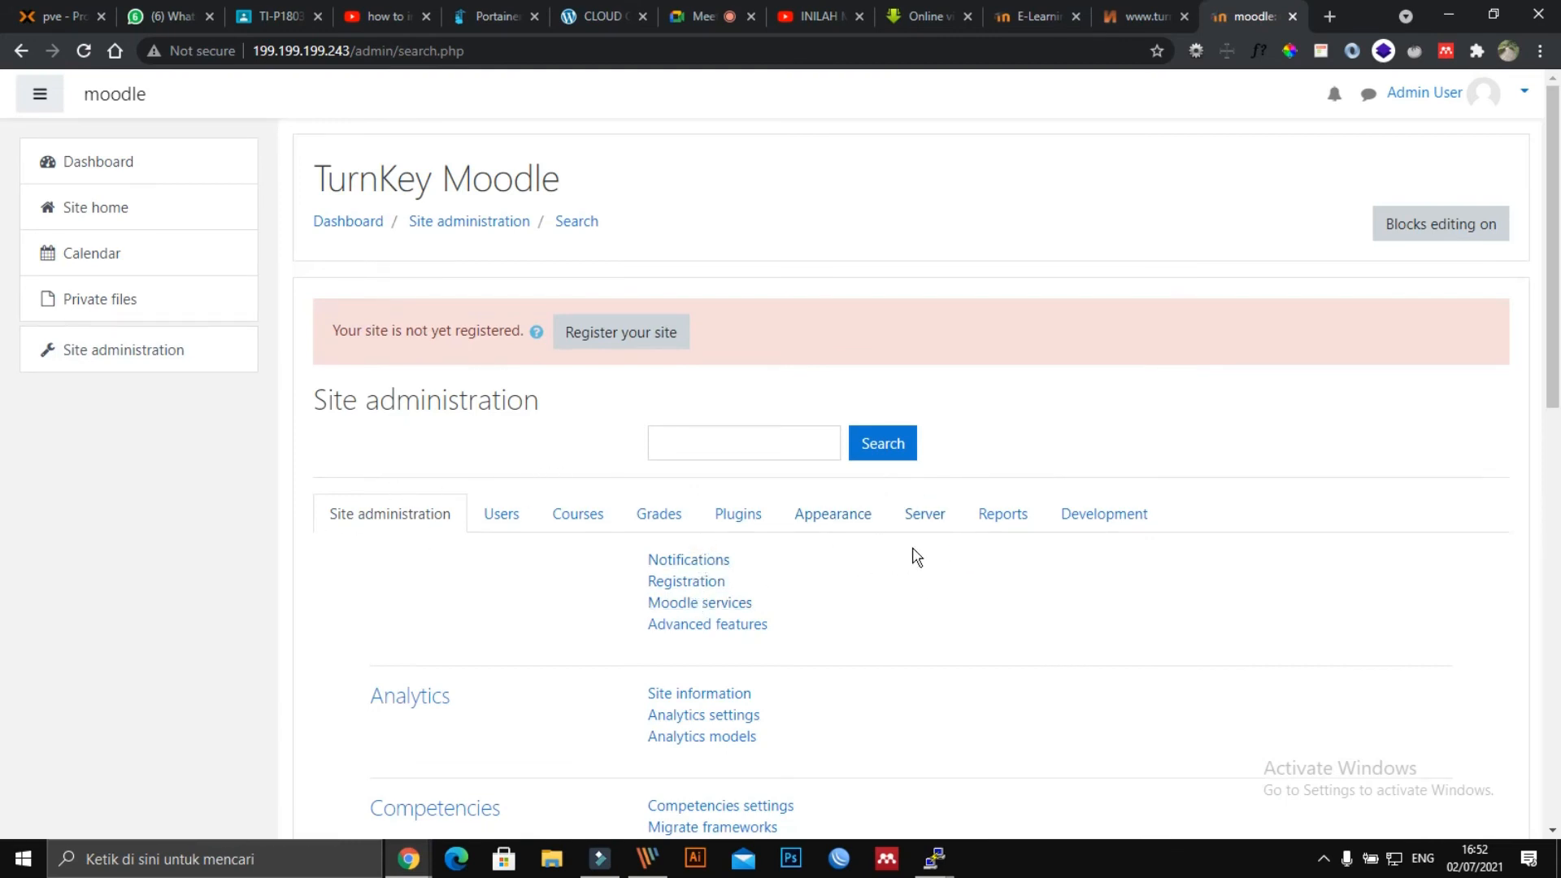
{"action": "scroll", "coordinate": [916, 558], "scroll_direction": "down", "scroll_amount": 2}
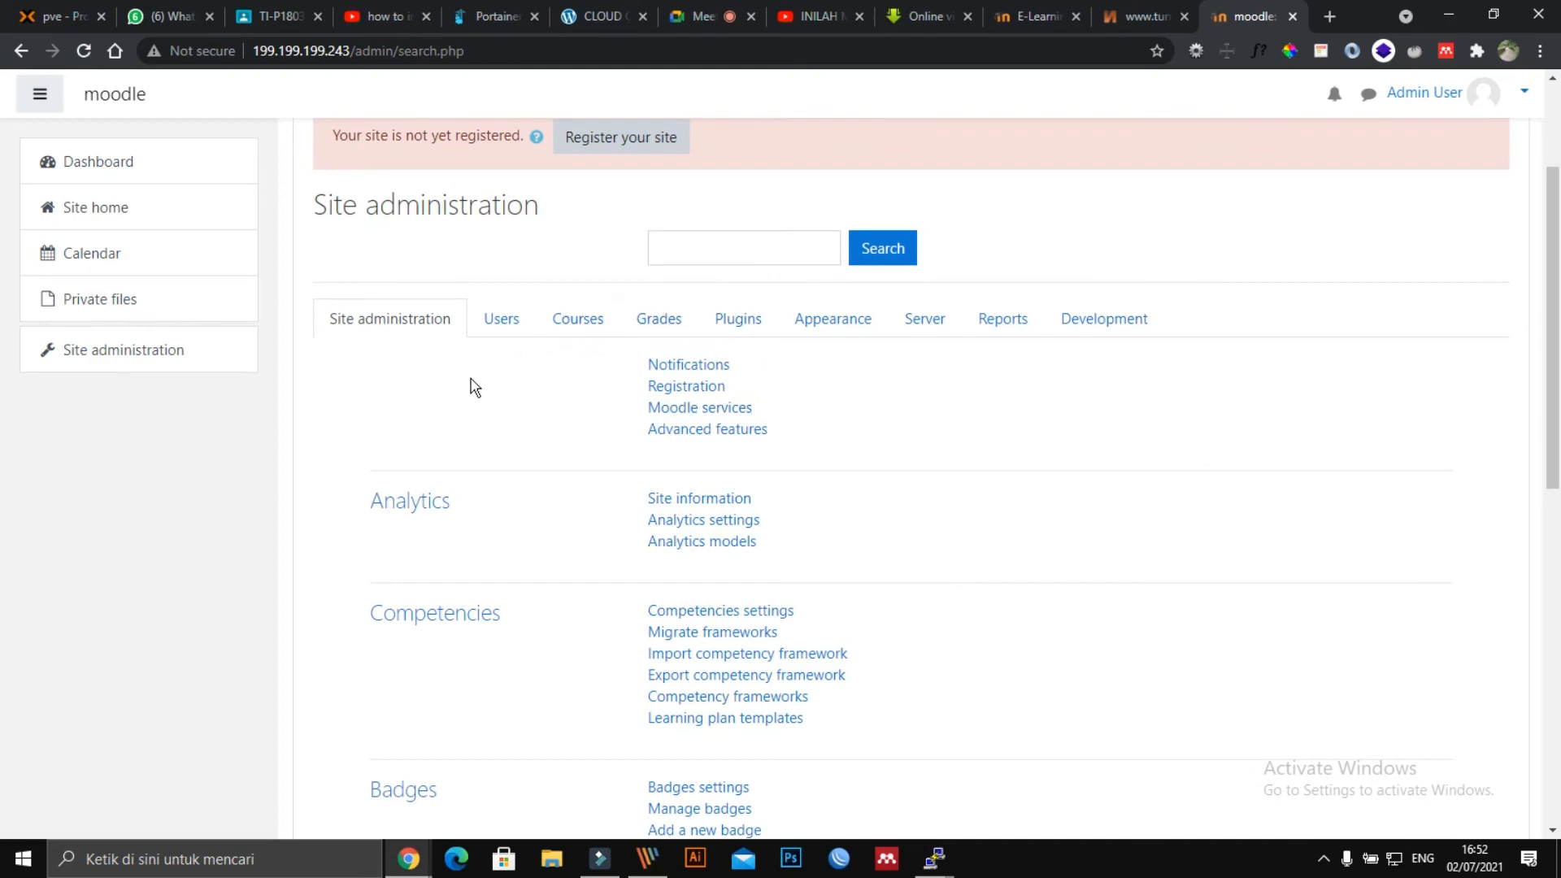
{"action": "scroll", "coordinate": [475, 388], "scroll_direction": "down", "scroll_amount": 9}
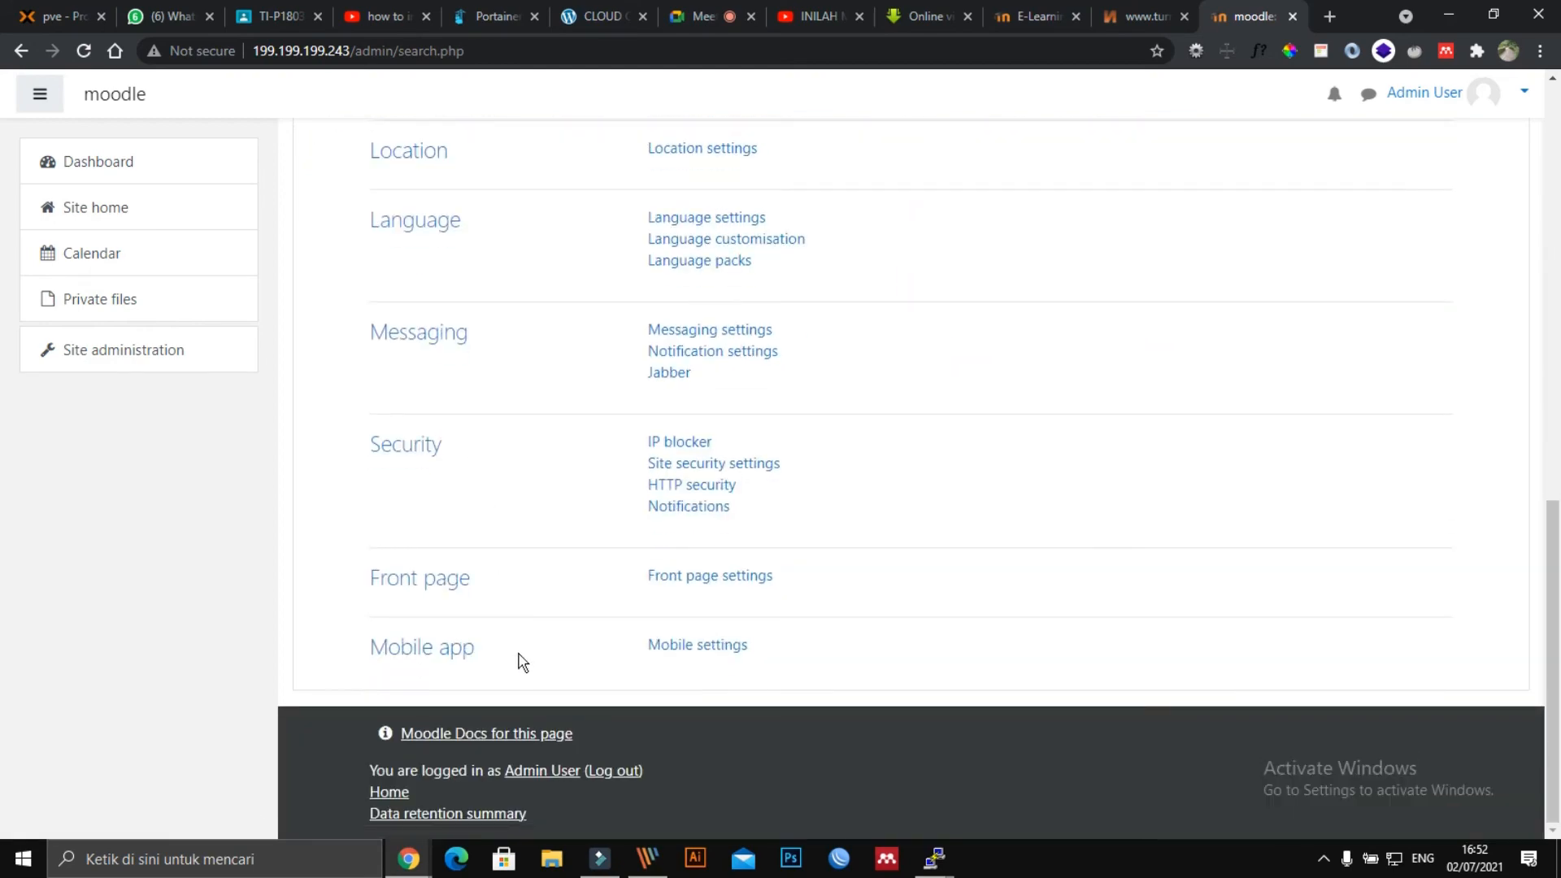
{"action": "scroll", "coordinate": [429, 379], "scroll_direction": "up", "scroll_amount": 2}
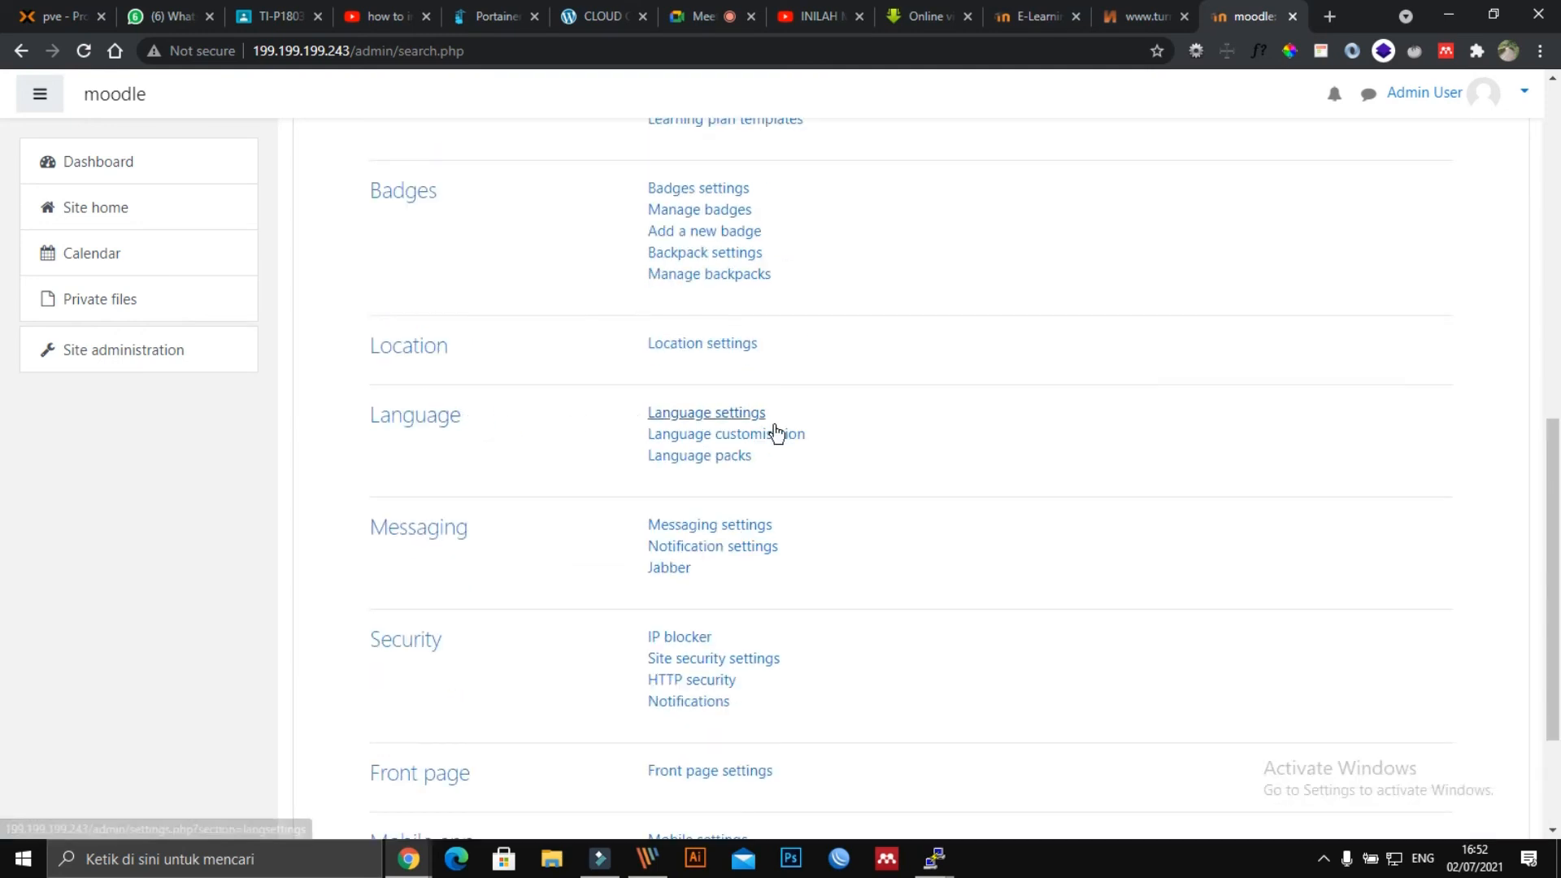
{"action": "left_click", "coordinate": [688, 414]}
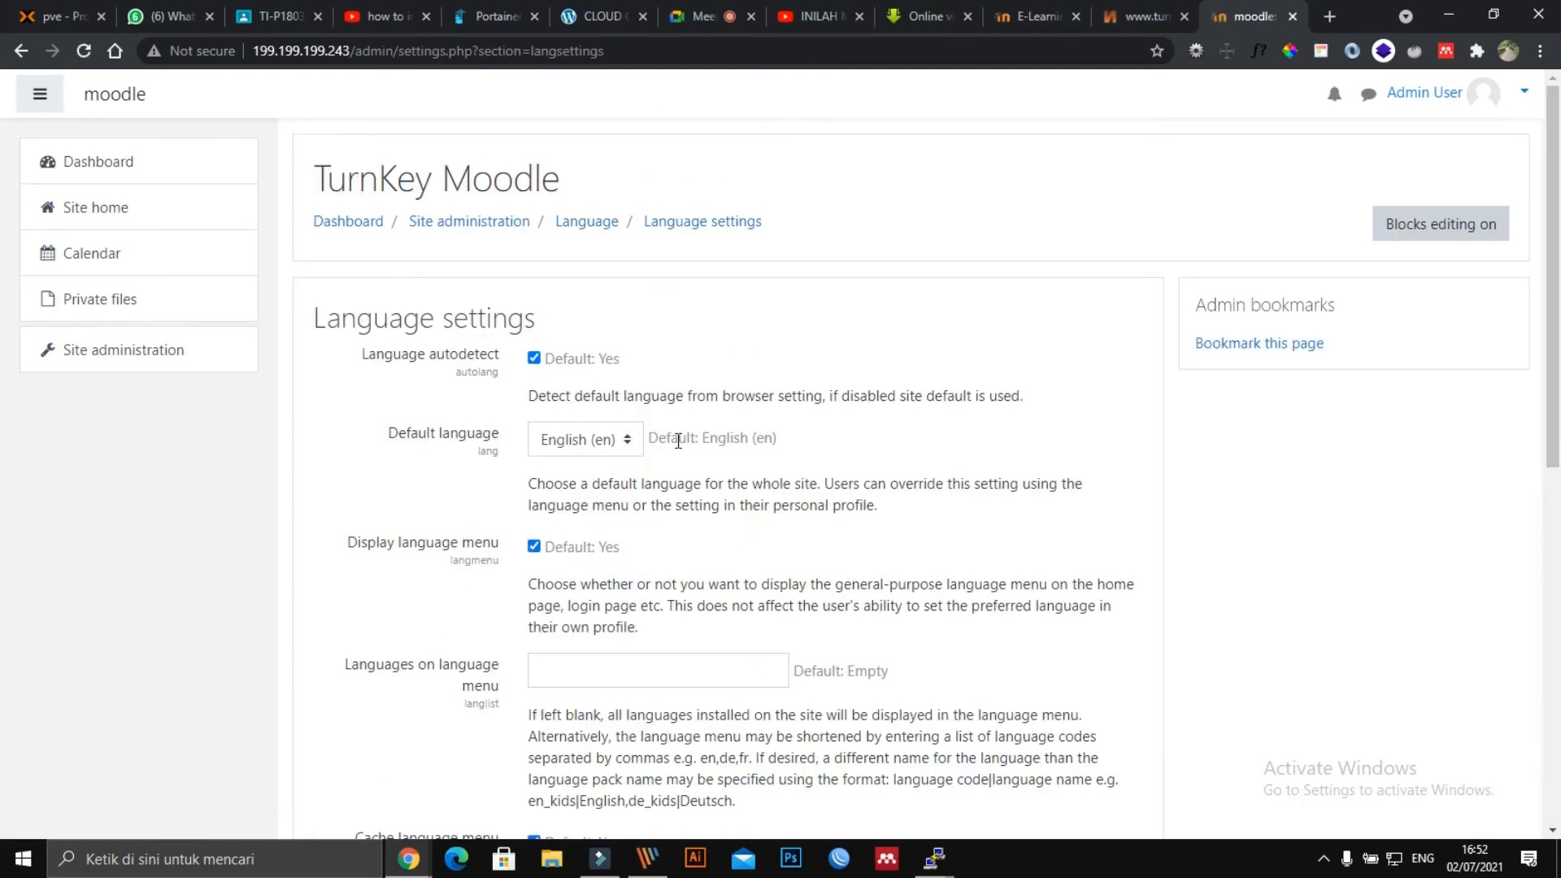
Check the Default language choices, leave English (en) unchanged, and return to Site administration.
{"action": "left_click", "coordinate": [624, 439]}
{"action": "left_click", "coordinate": [623, 439]}
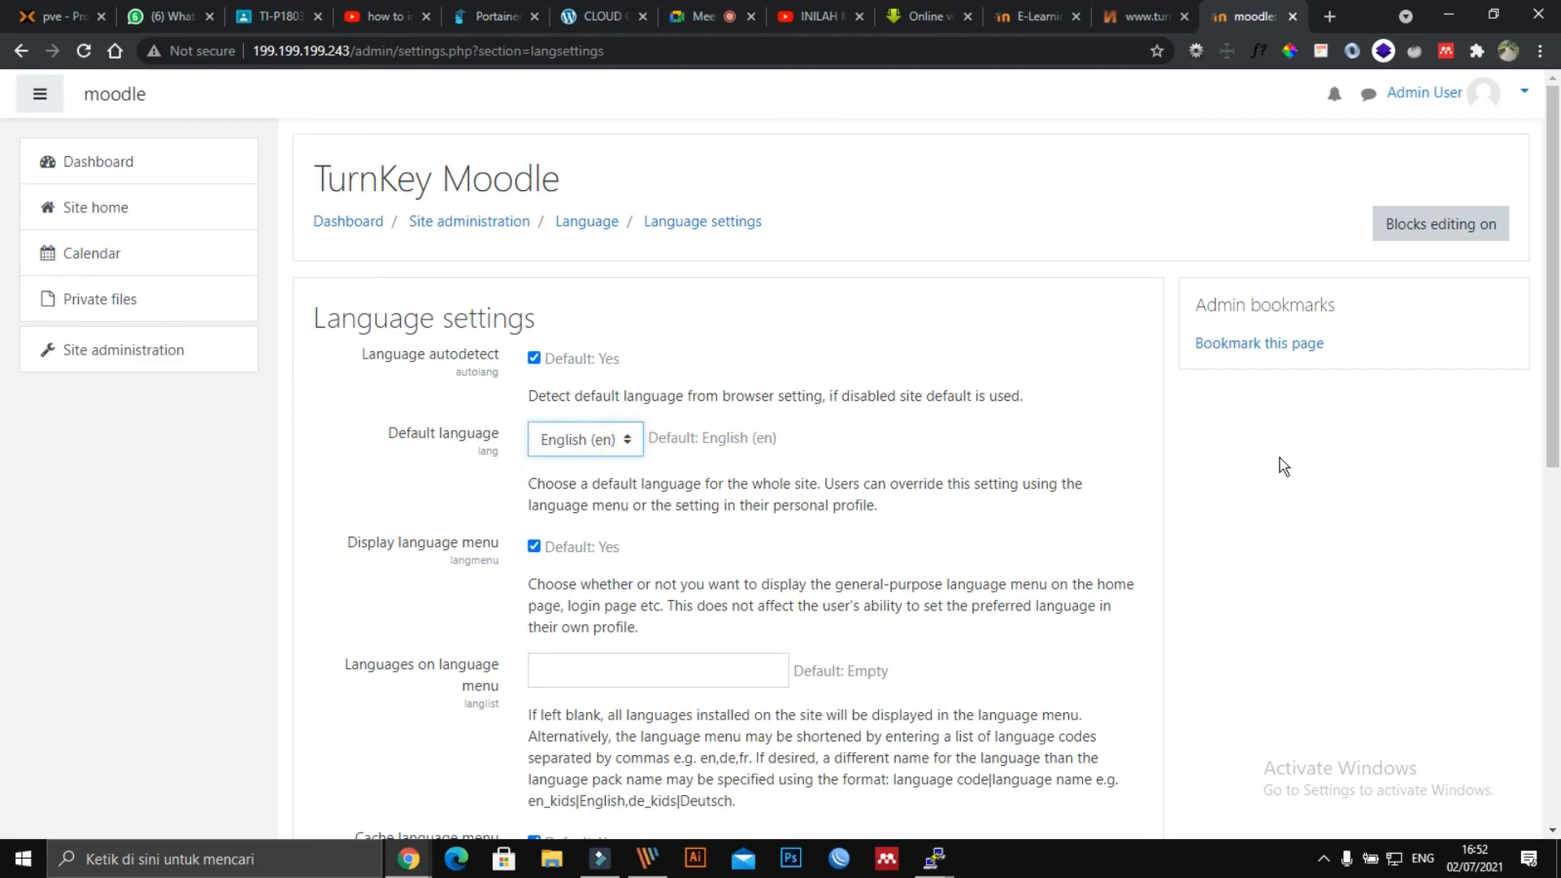
{"action": "scroll", "coordinate": [1209, 510], "scroll_direction": "down", "scroll_amount": 8}
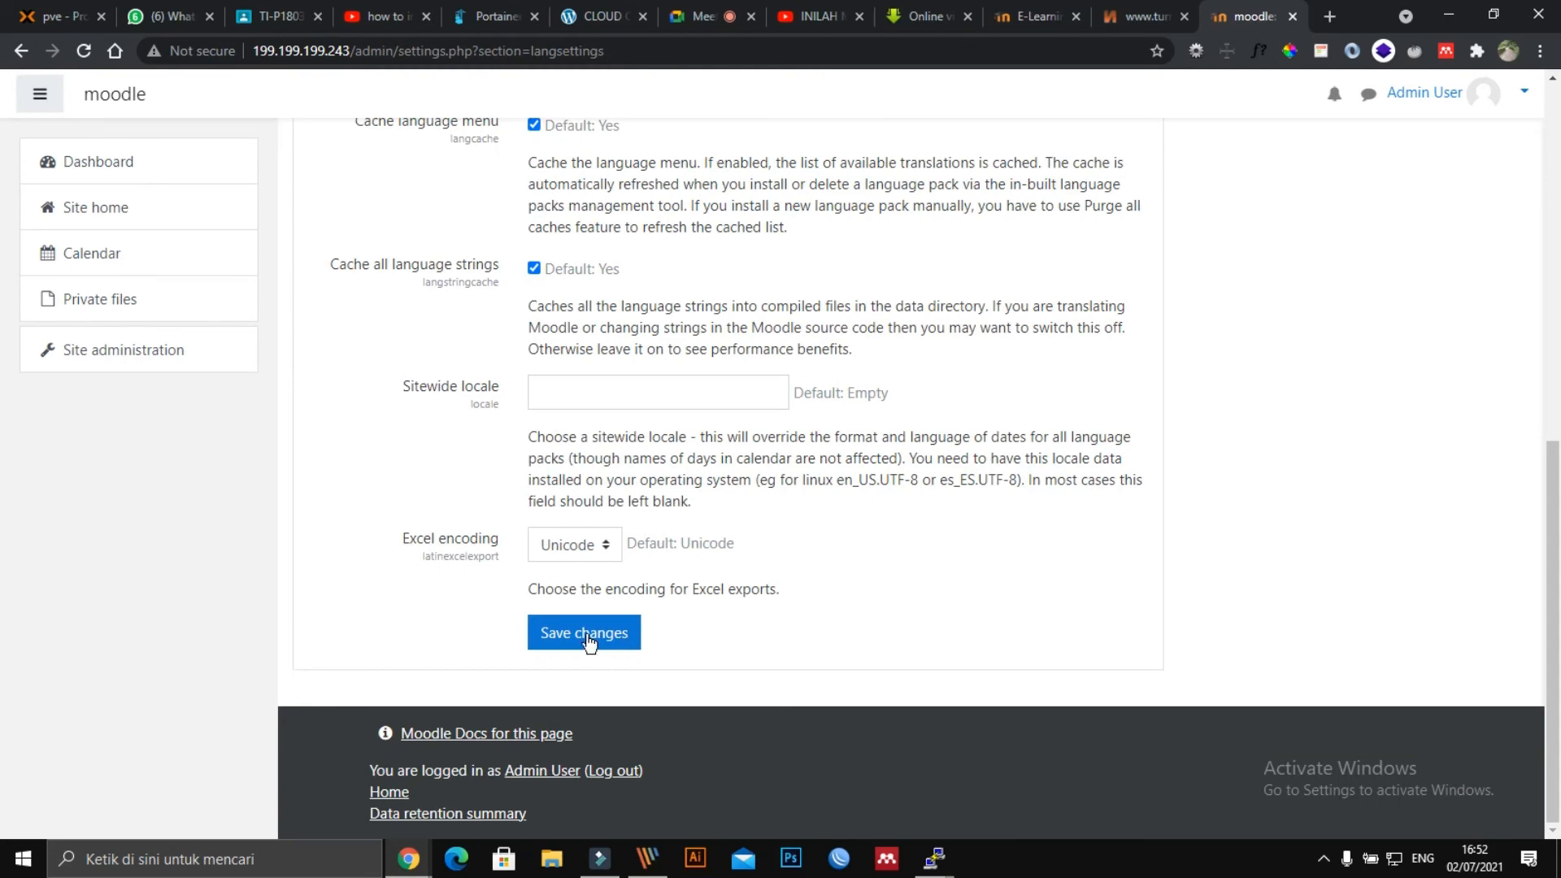
{"action": "scroll", "coordinate": [781, 569], "scroll_direction": "up", "scroll_amount": 5}
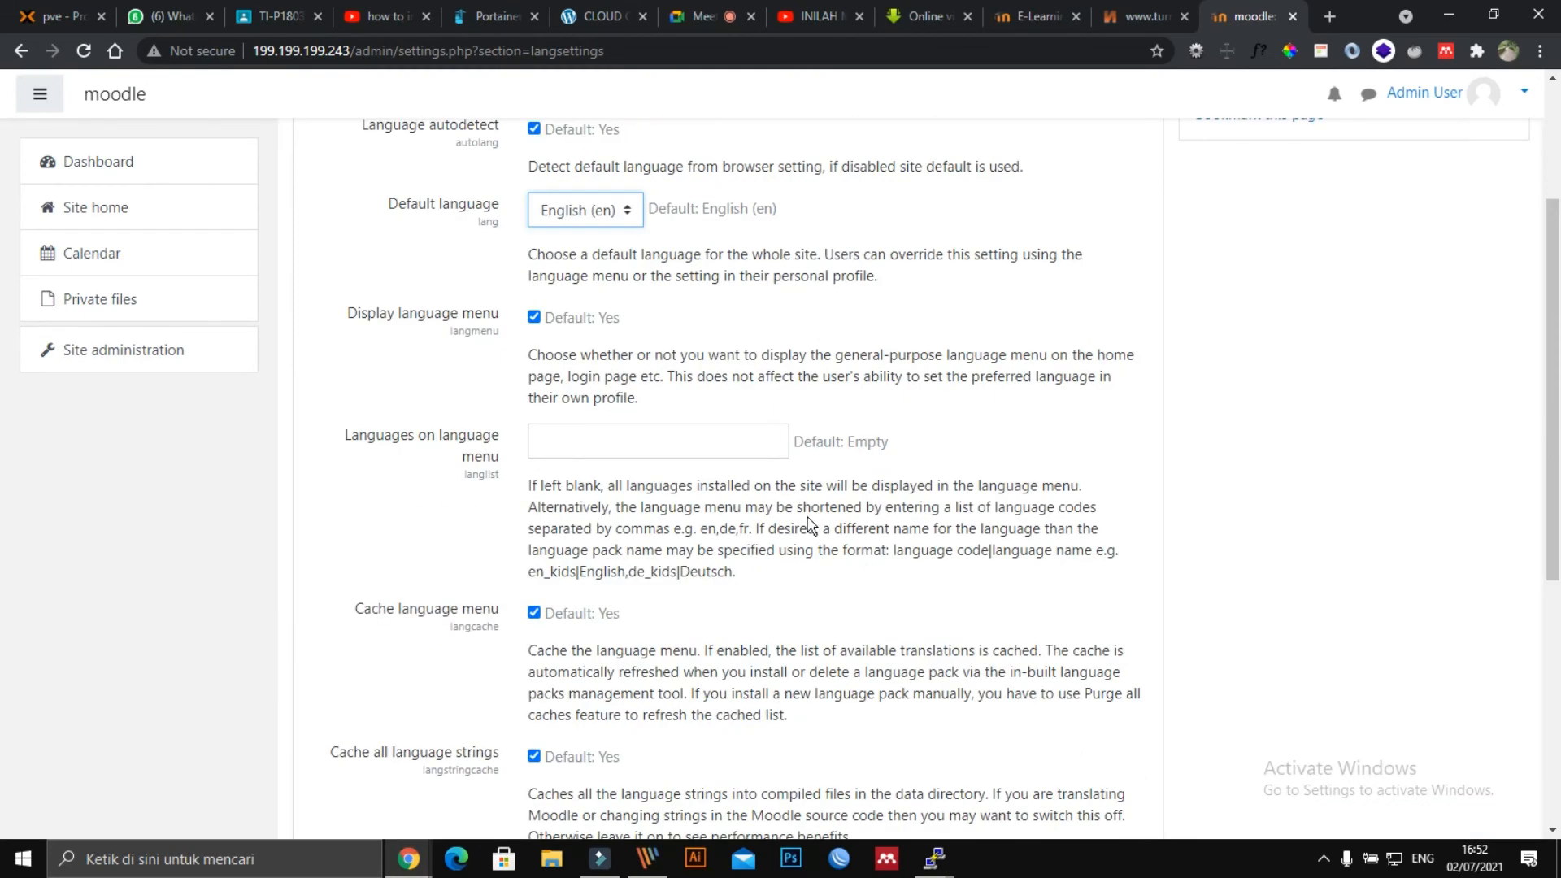
{"action": "scroll", "coordinate": [478, 423], "scroll_direction": "up", "scroll_amount": 3}
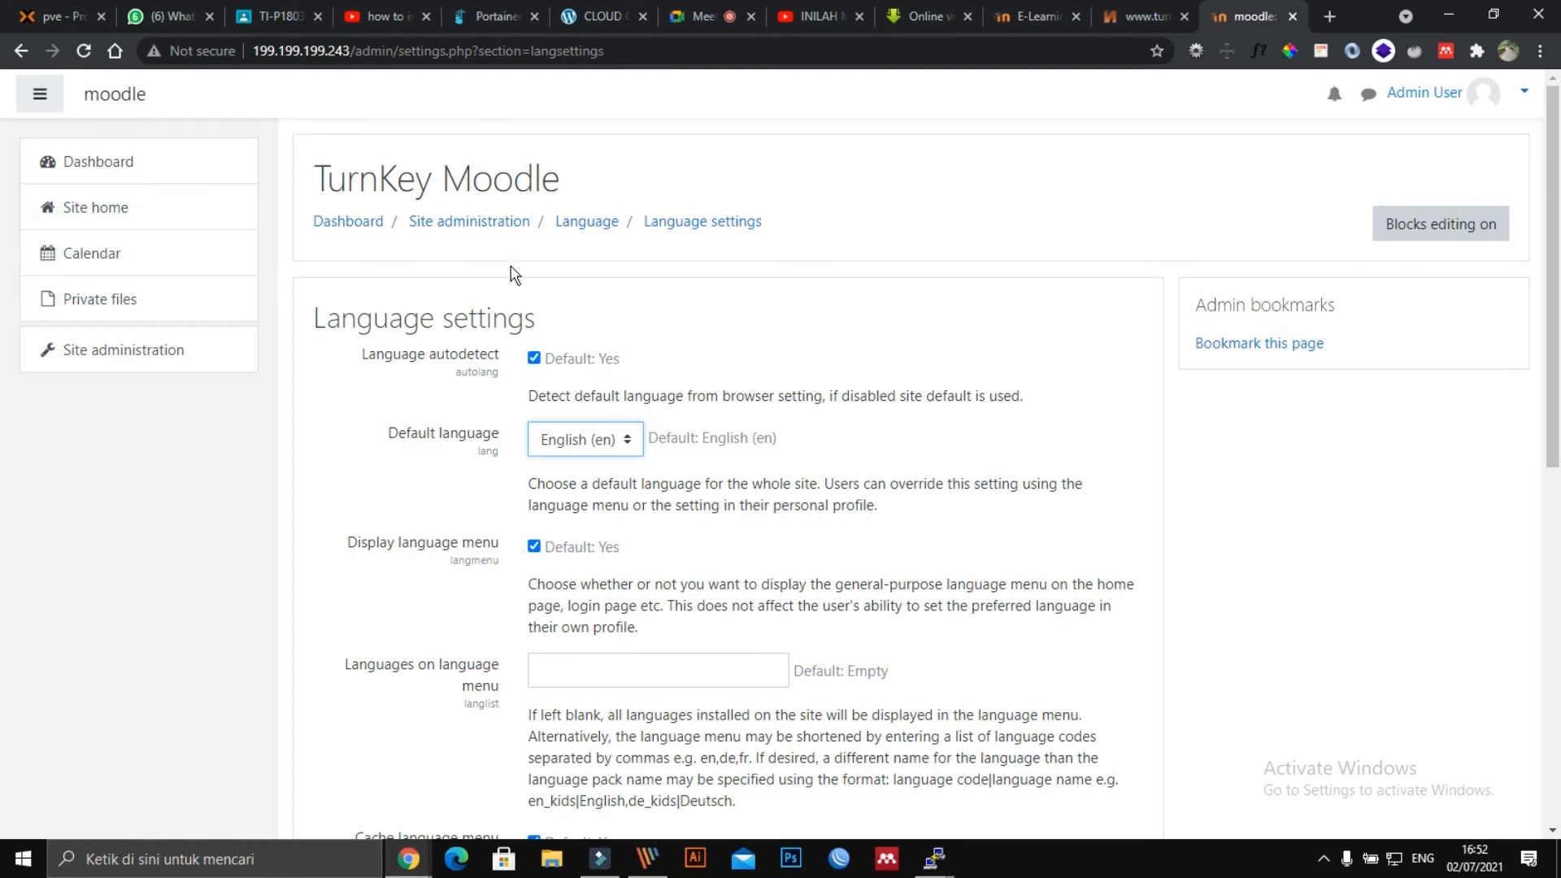
{"action": "left_click", "coordinate": [464, 232]}
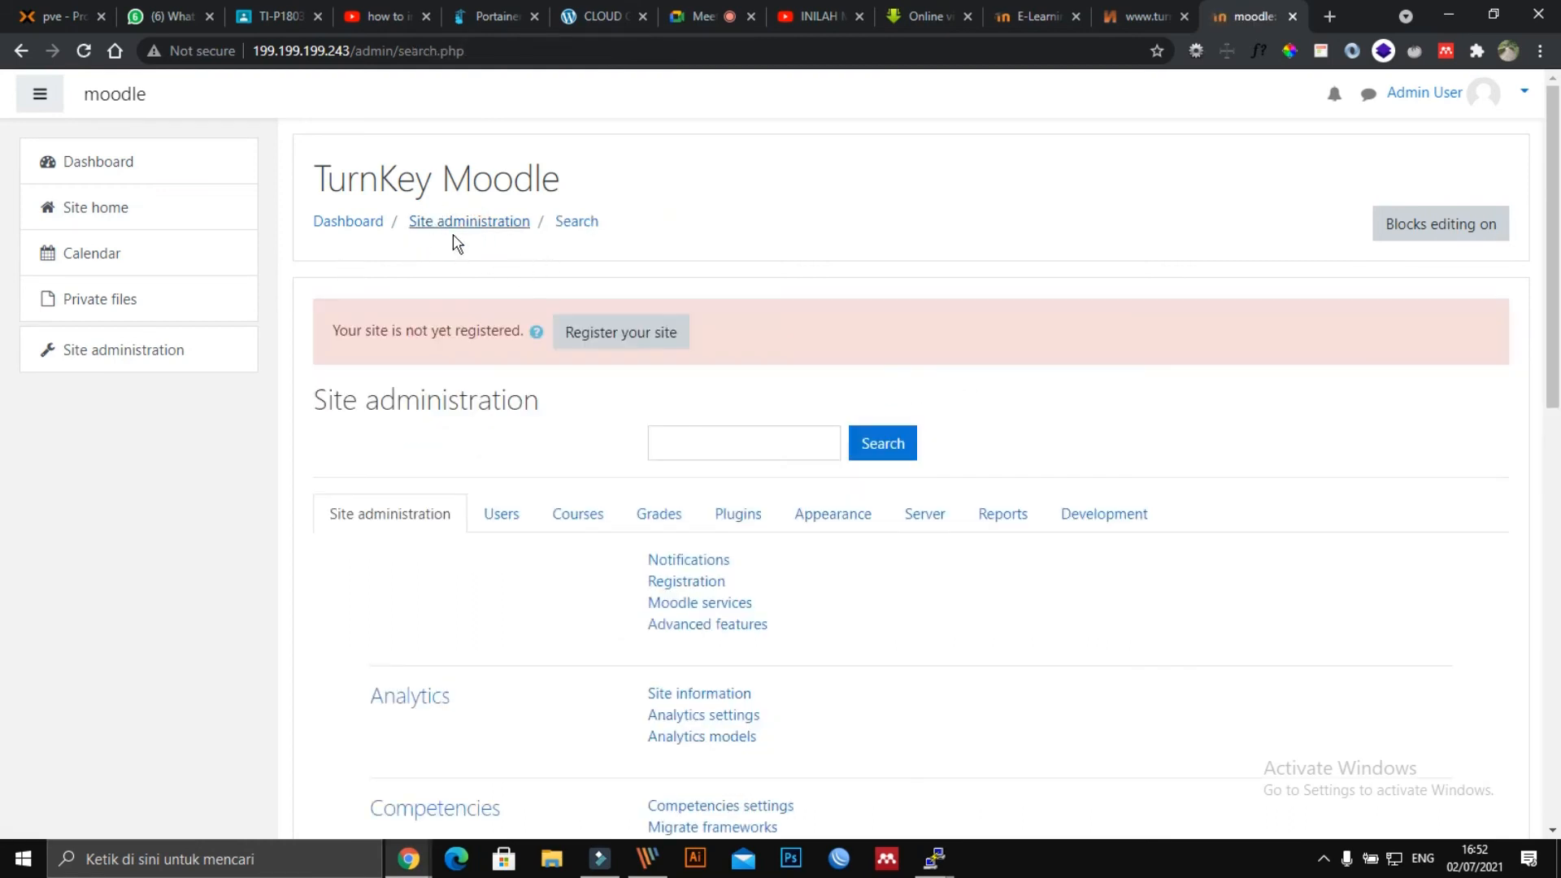
Show the Users tab and browse its Accounts, Permissions and Privacy and policies links.
{"action": "left_click", "coordinate": [493, 521]}
{"action": "scroll", "coordinate": [519, 558], "scroll_direction": "down", "scroll_amount": 1}
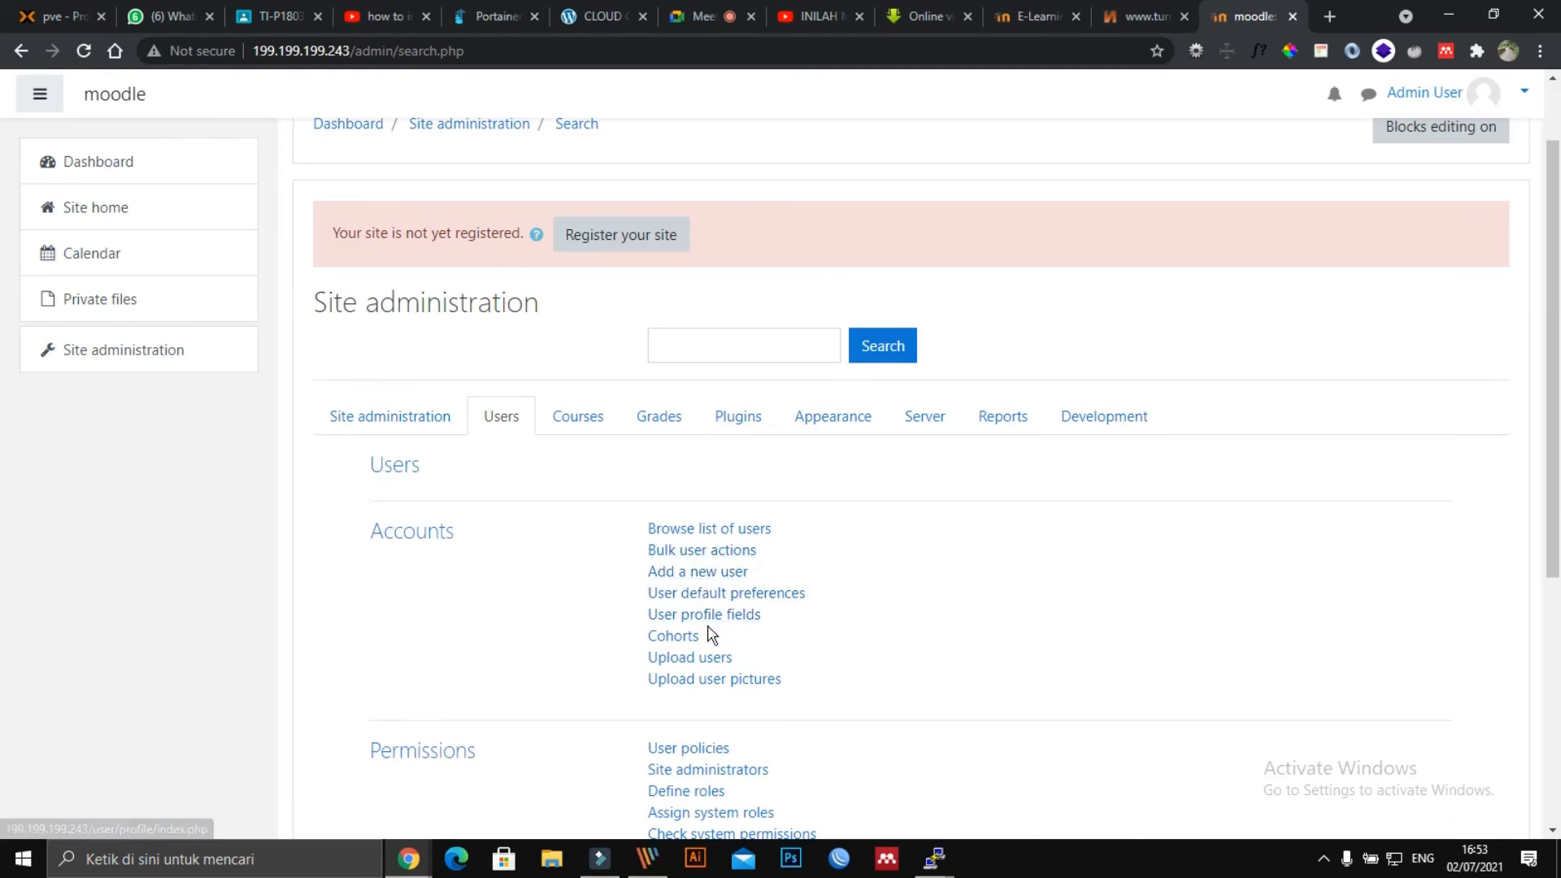
{"action": "scroll", "coordinate": [710, 634], "scroll_direction": "down", "scroll_amount": 3}
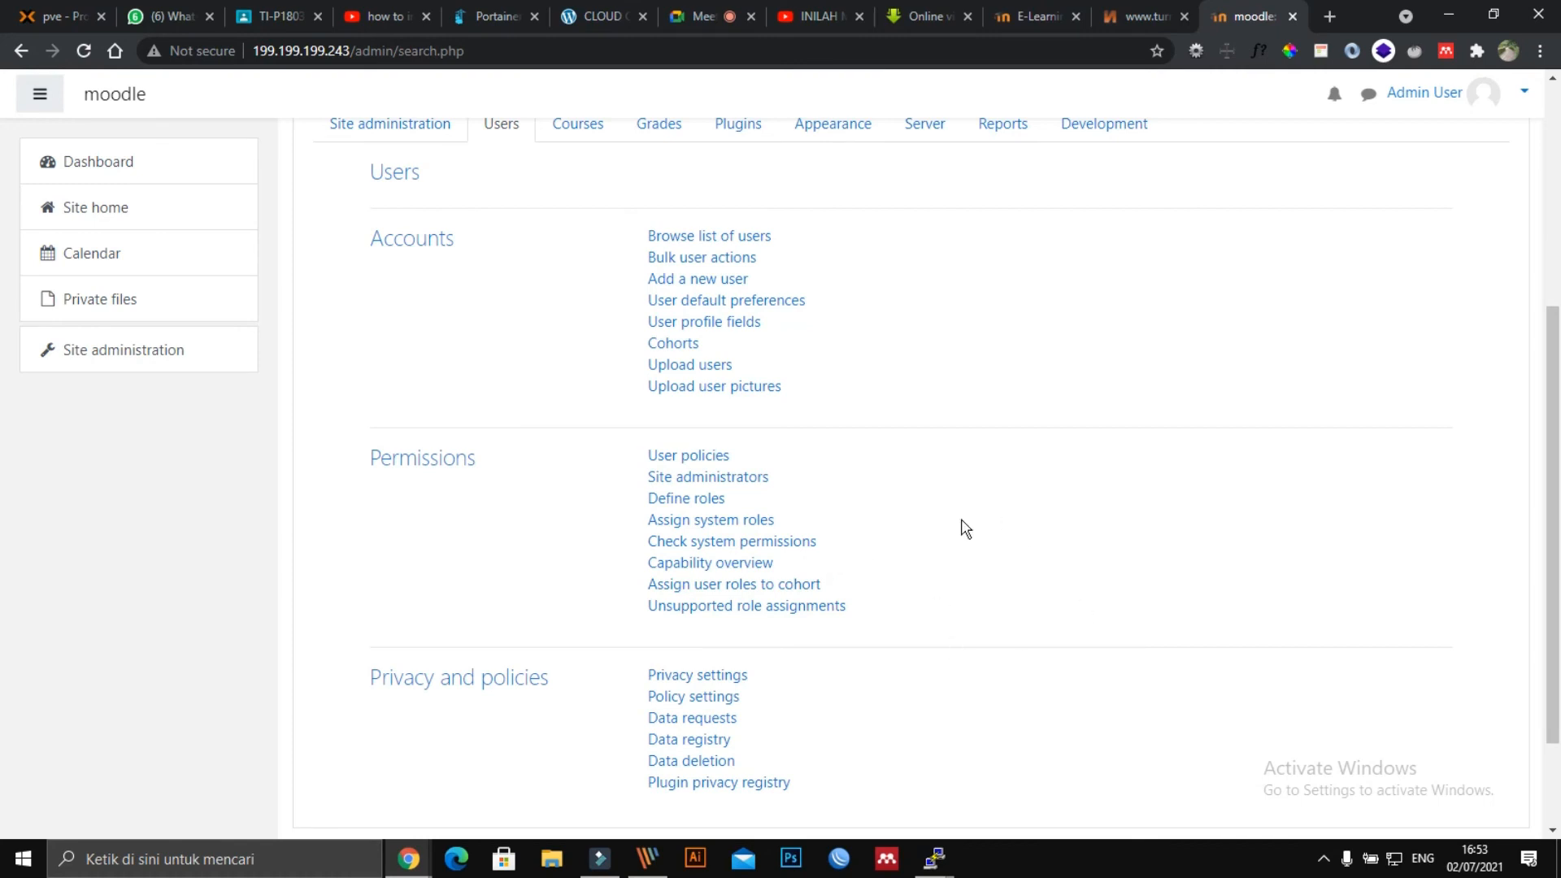
{"action": "scroll", "coordinate": [985, 529], "scroll_direction": "down", "scroll_amount": 2}
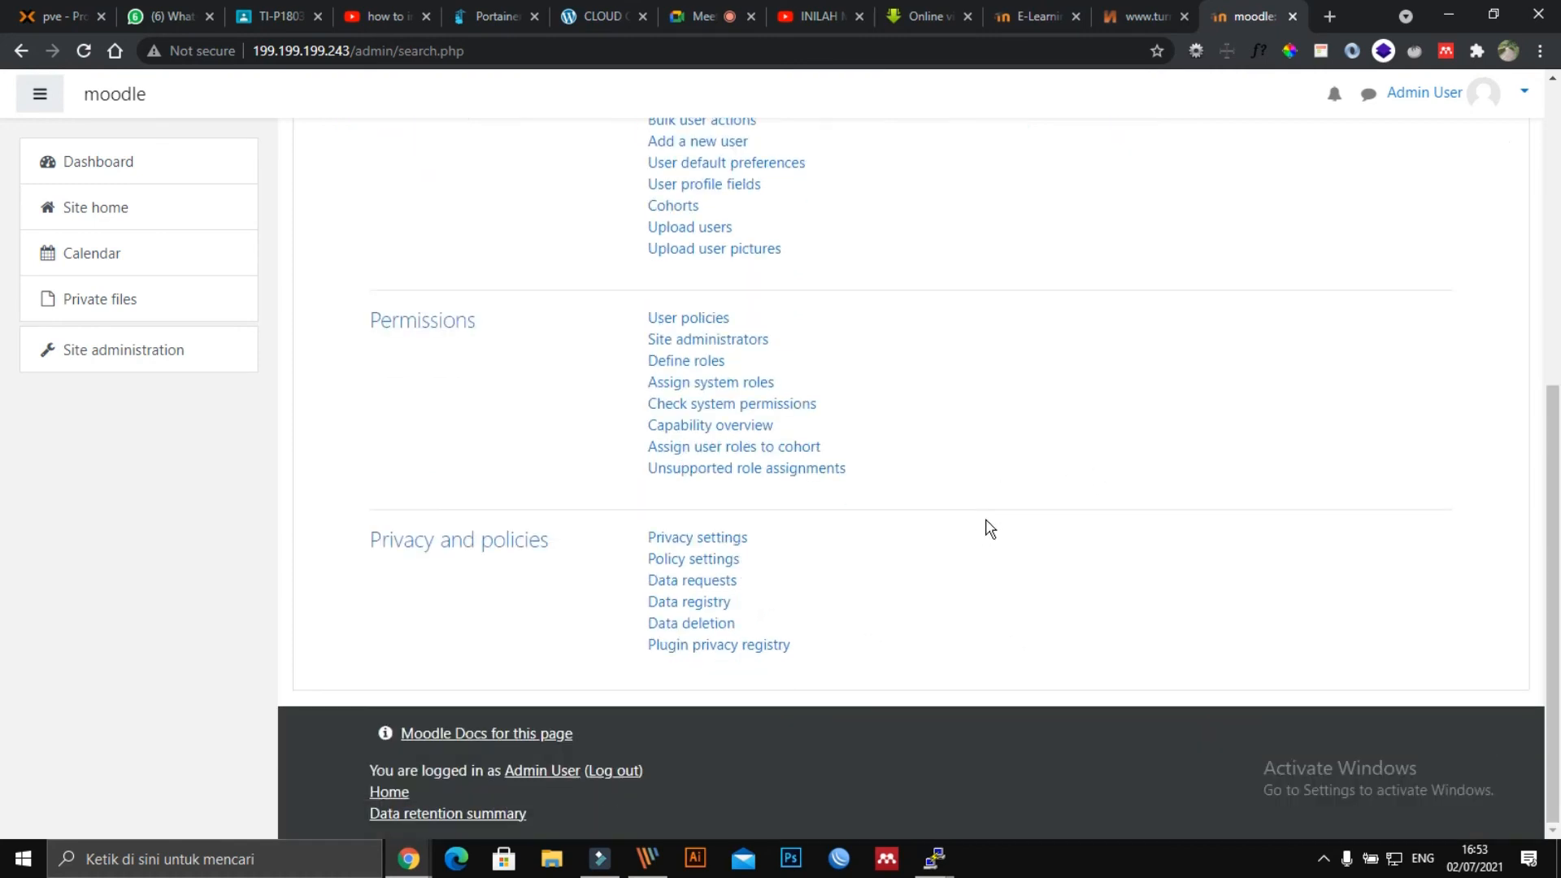
{"action": "scroll", "coordinate": [986, 528], "scroll_direction": "up", "scroll_amount": 4}
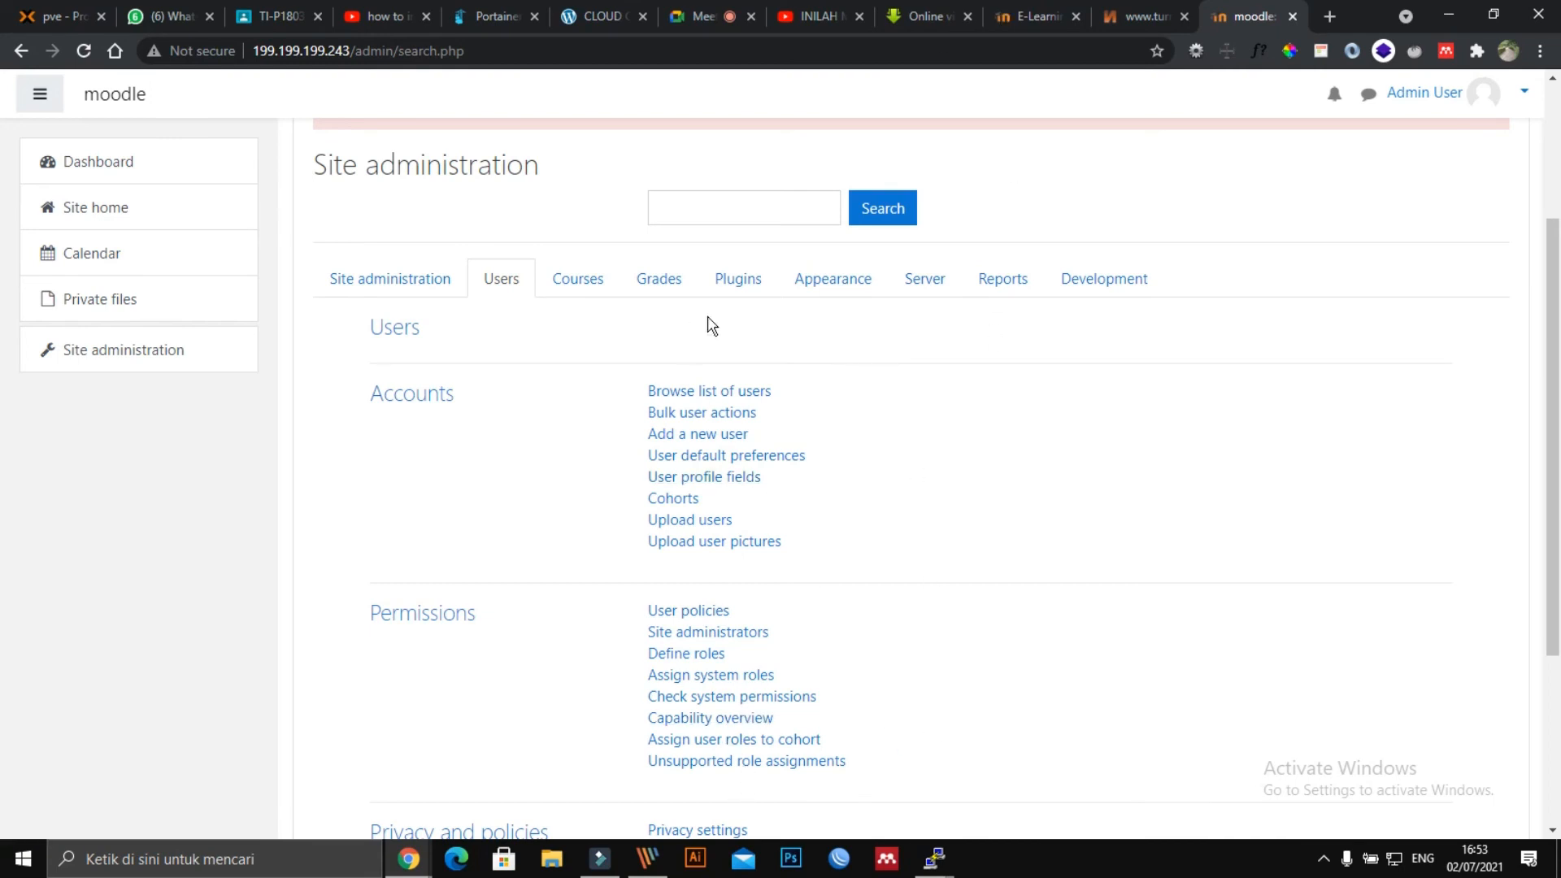
{"action": "left_click", "coordinate": [589, 281]}
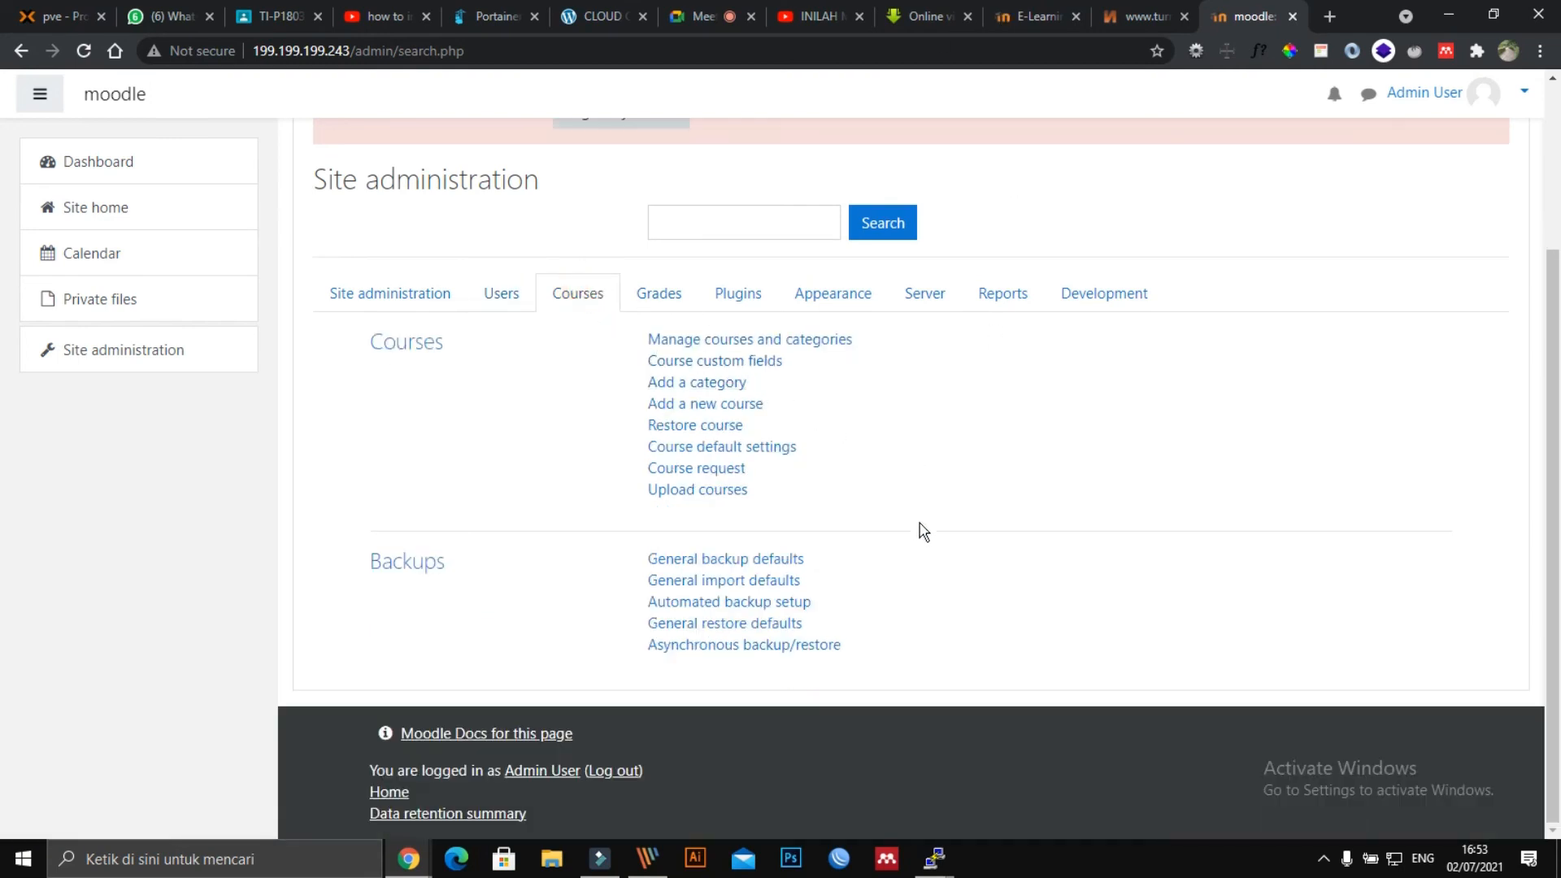
{"action": "left_click", "coordinate": [661, 294]}
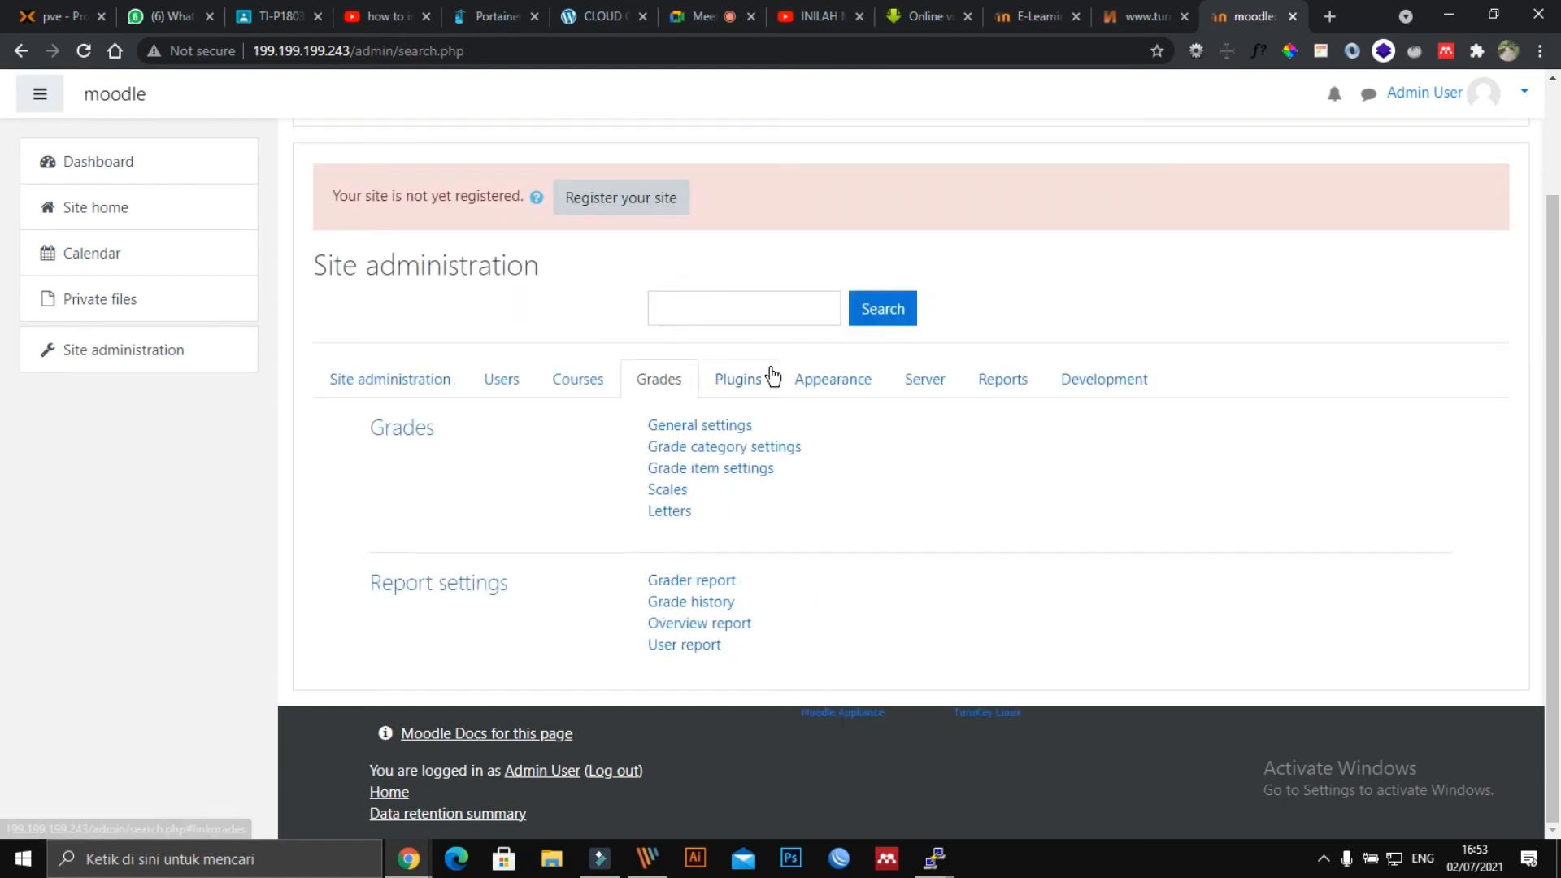
{"action": "left_click", "coordinate": [731, 362]}
{"action": "left_click", "coordinate": [805, 379]}
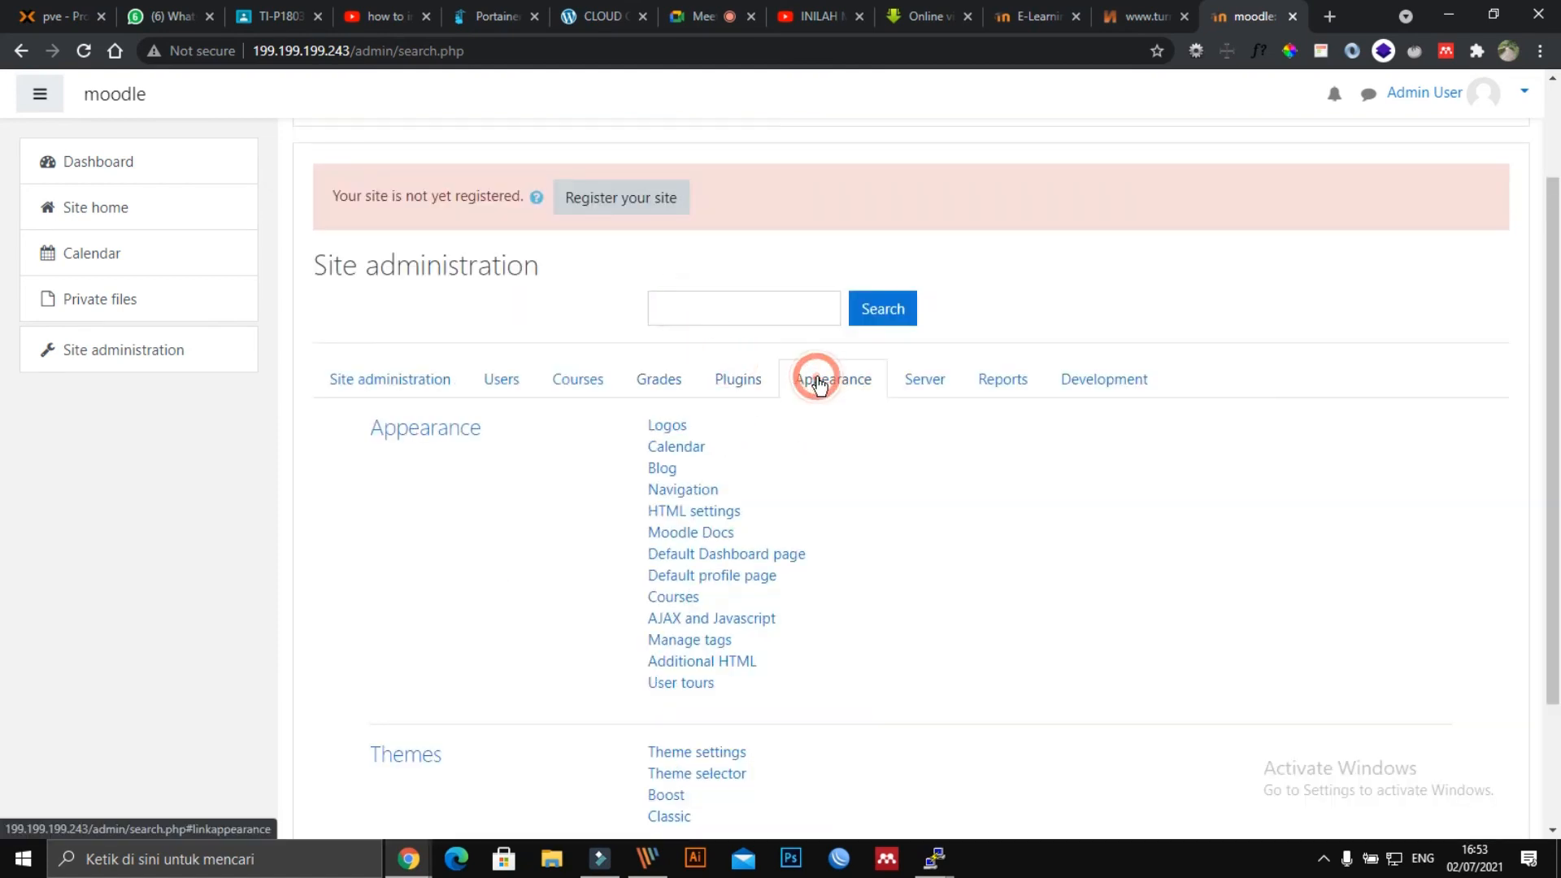
{"action": "left_click", "coordinate": [924, 382]}
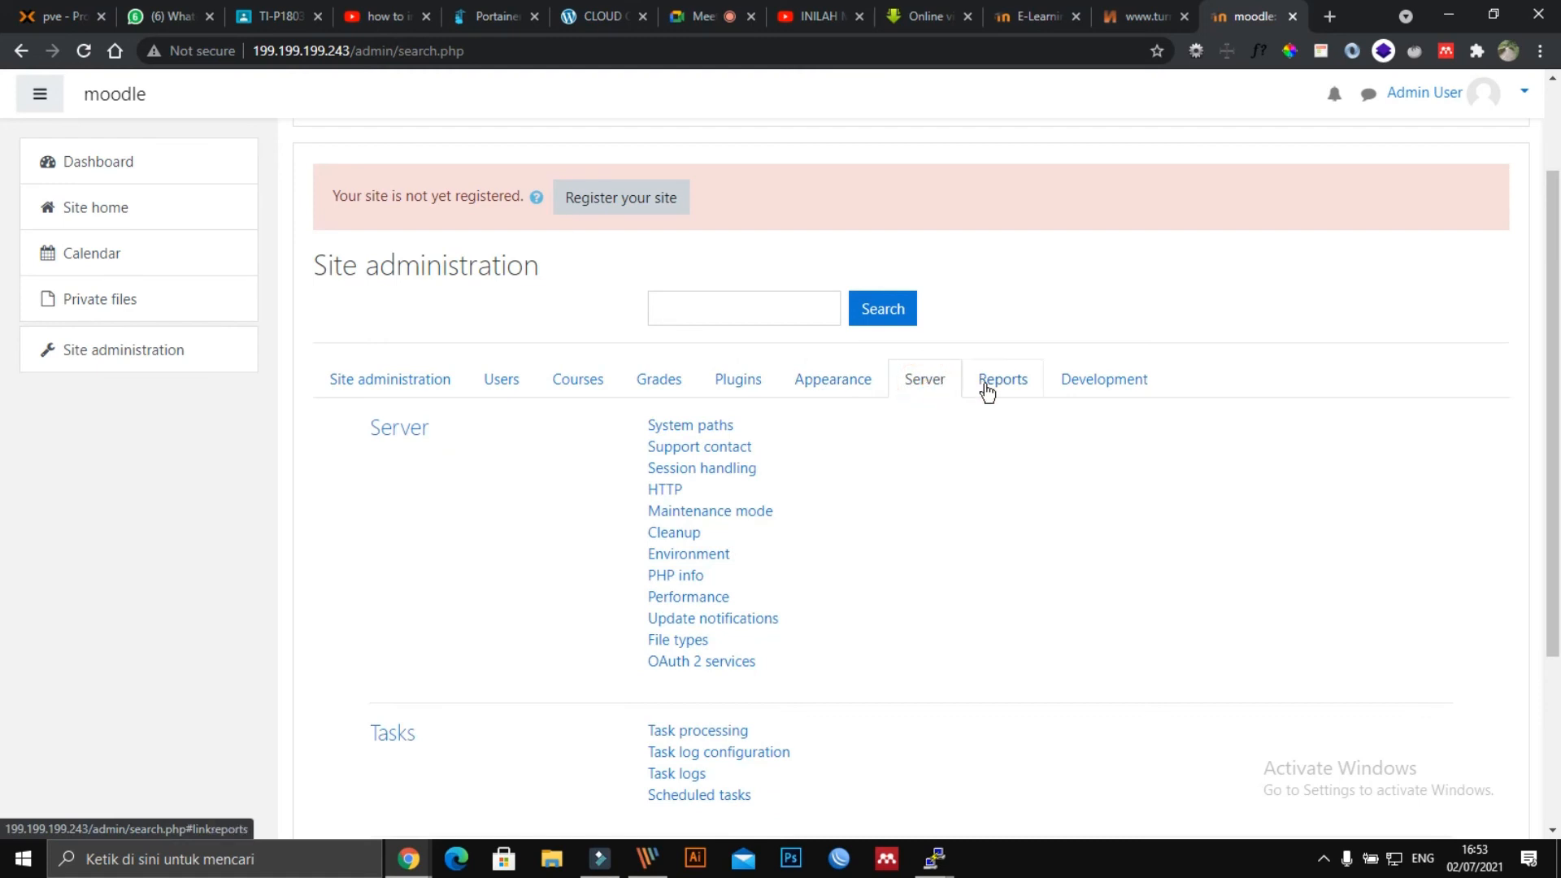
{"action": "left_click", "coordinate": [989, 384]}
{"action": "left_click", "coordinate": [1096, 393]}
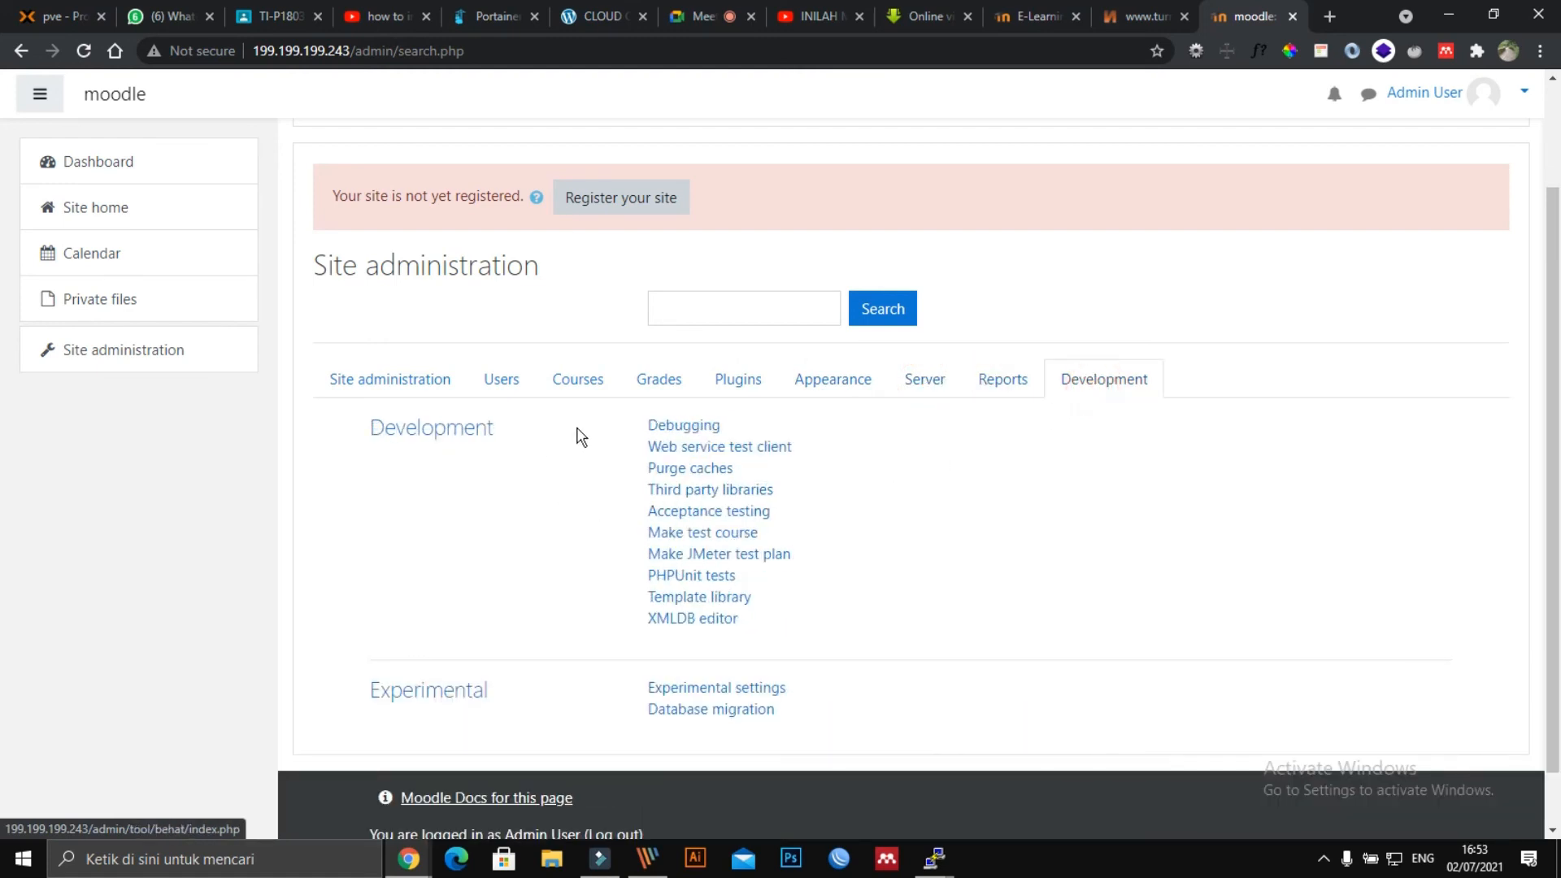
{"action": "scroll", "coordinate": [565, 637], "scroll_direction": "down", "scroll_amount": 1}
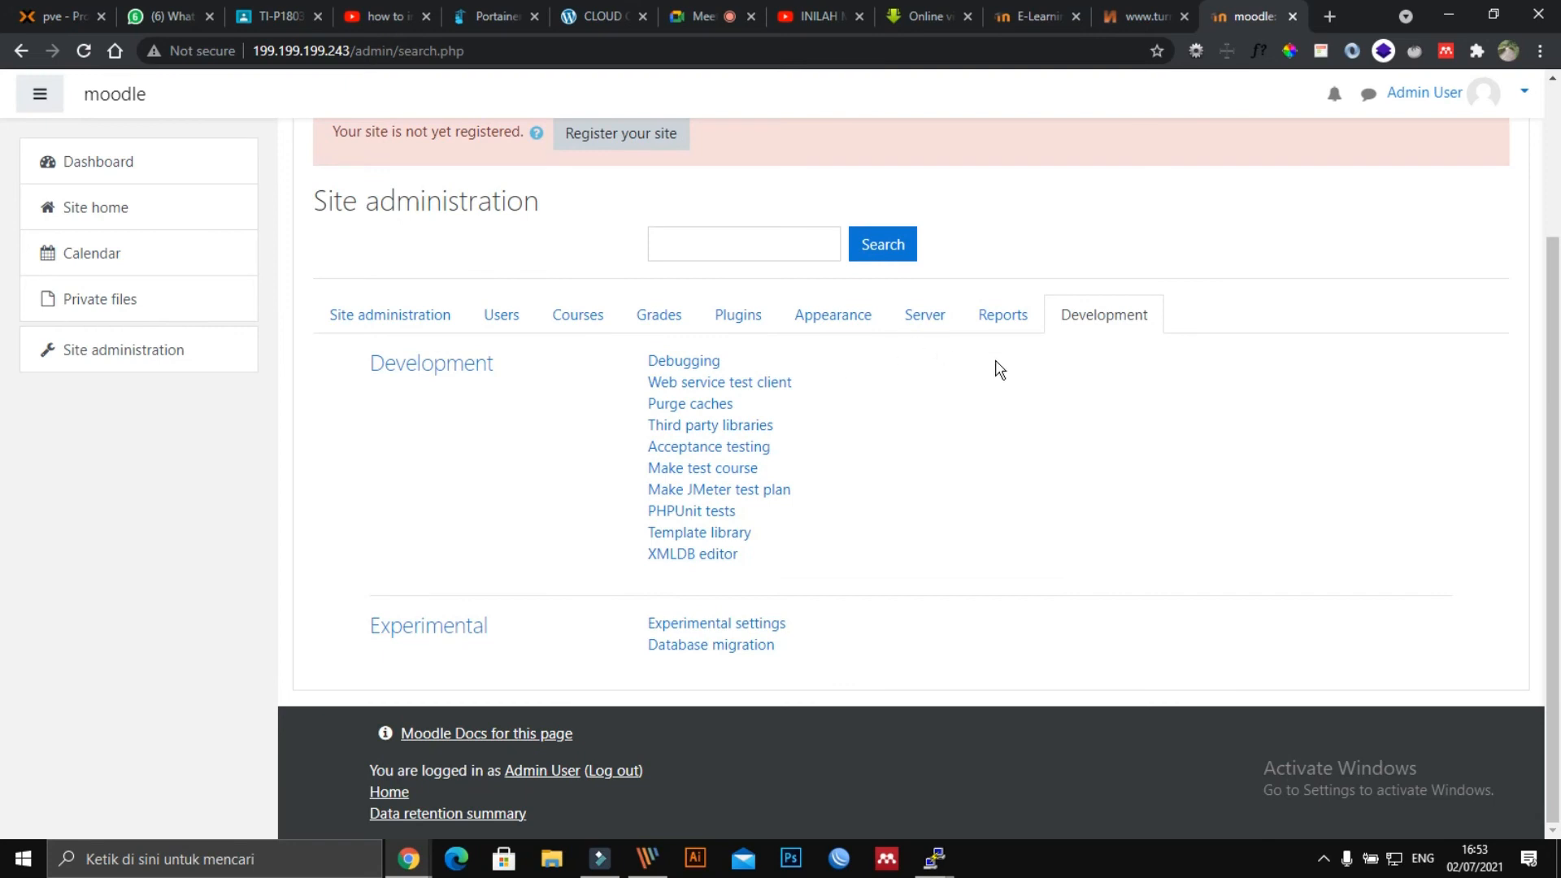
{"action": "left_click", "coordinate": [1003, 316]}
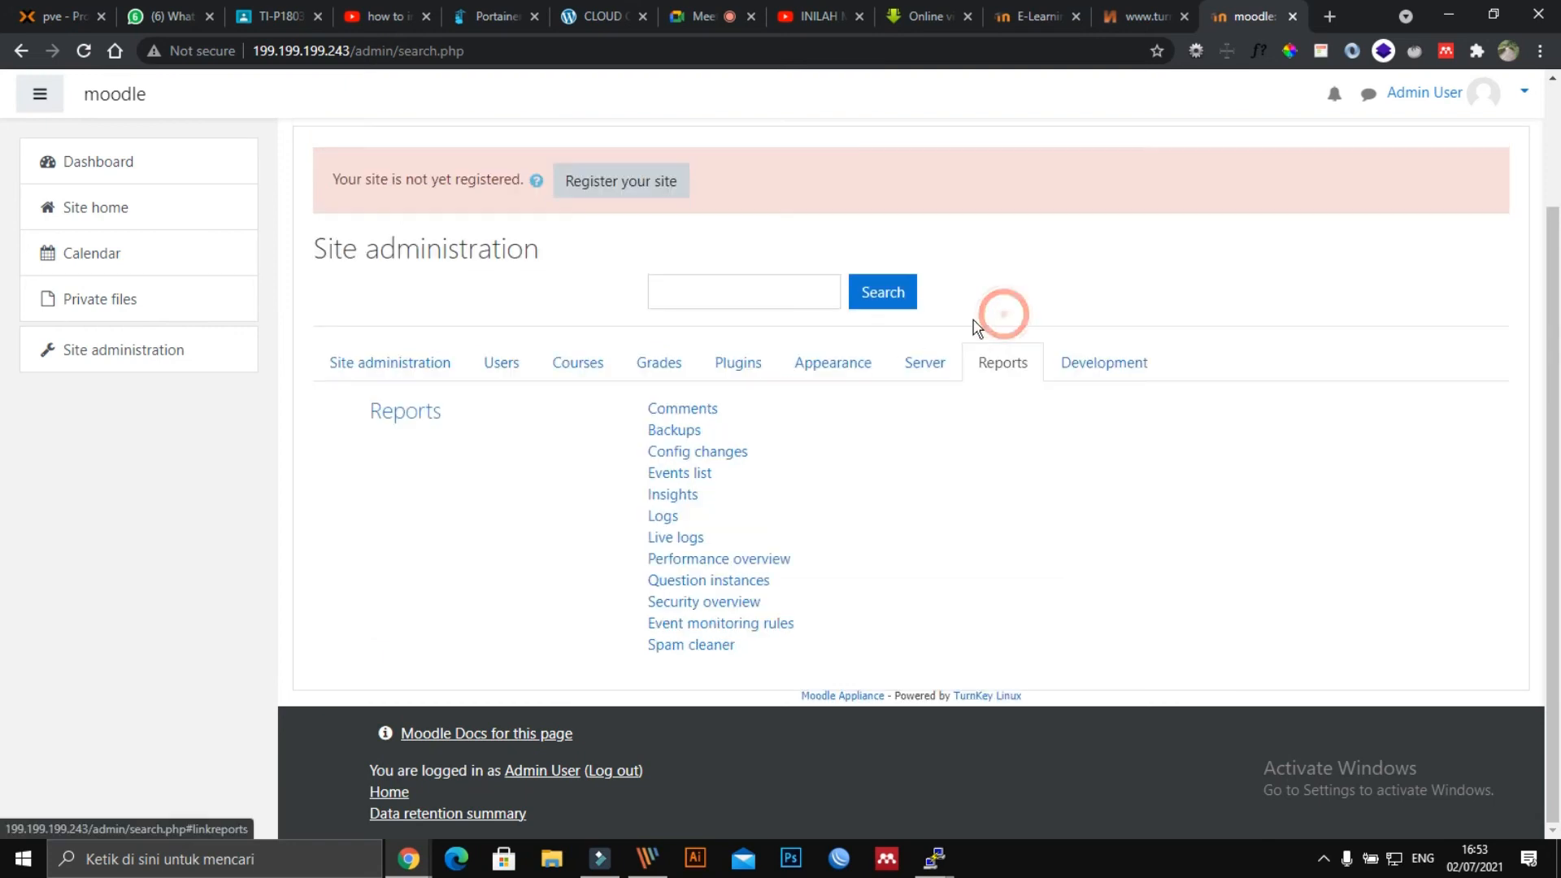
{"action": "left_click", "coordinate": [947, 361]}
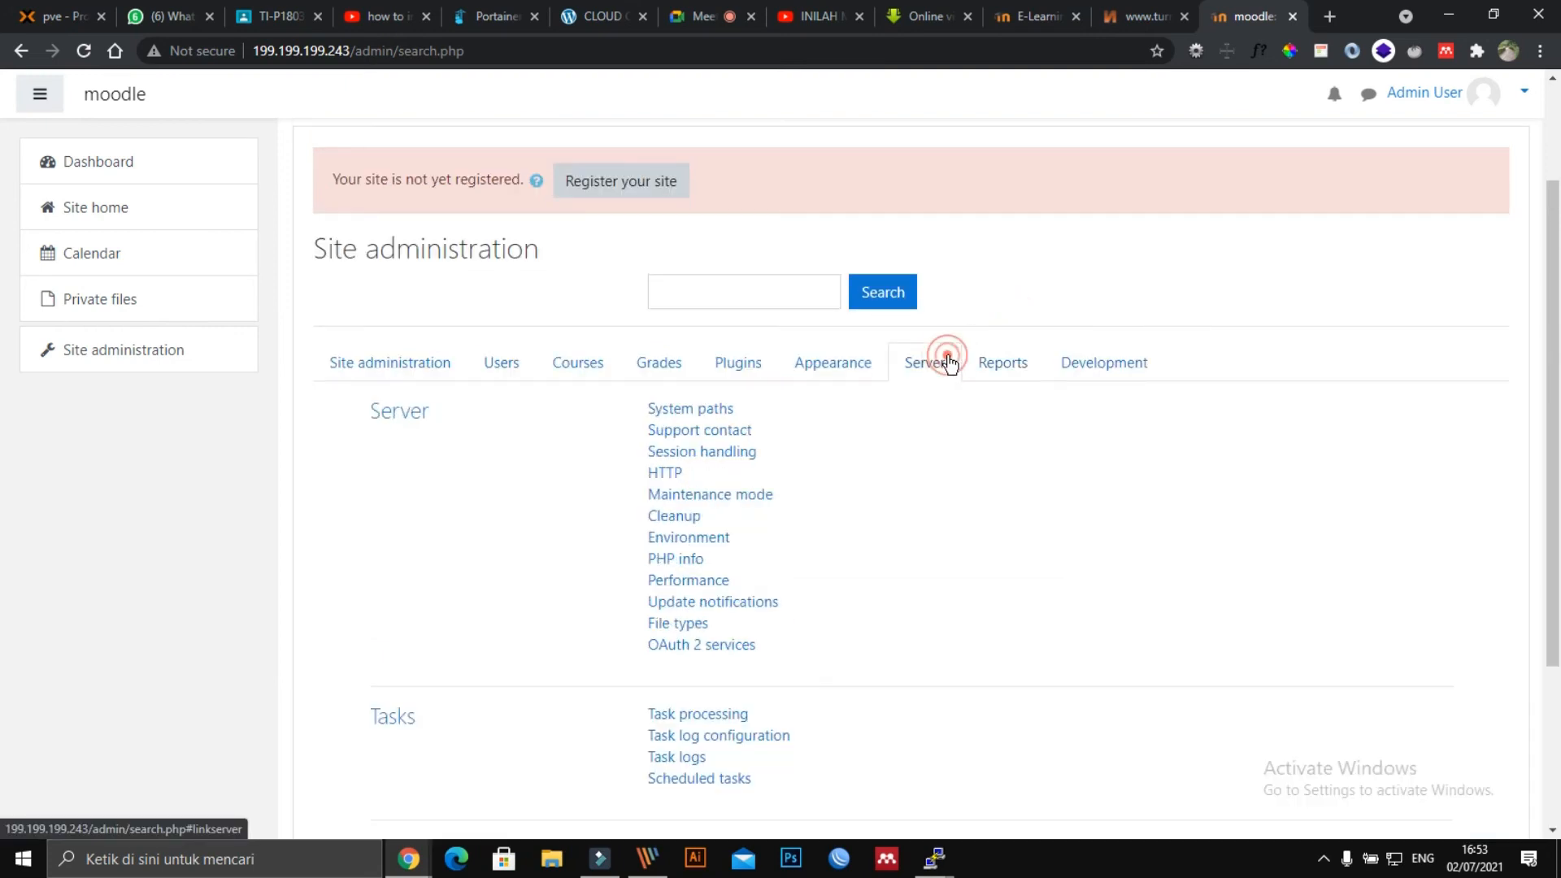
{"action": "left_click", "coordinate": [833, 371]}
{"action": "left_click", "coordinate": [738, 370]}
{"action": "left_click", "coordinate": [666, 368]}
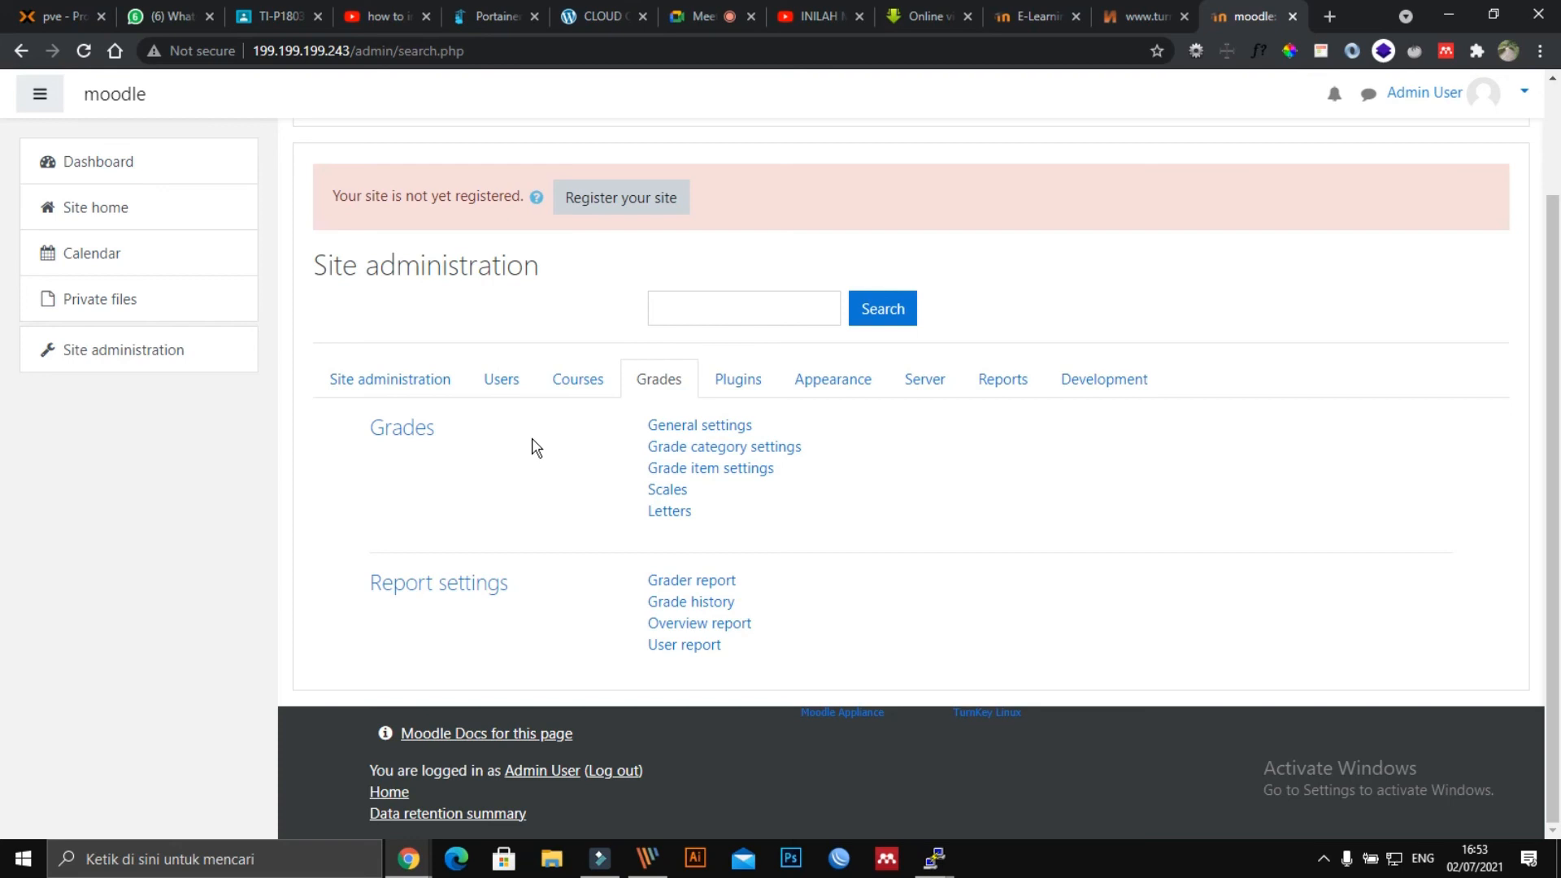
{"action": "left_click", "coordinate": [586, 389]}
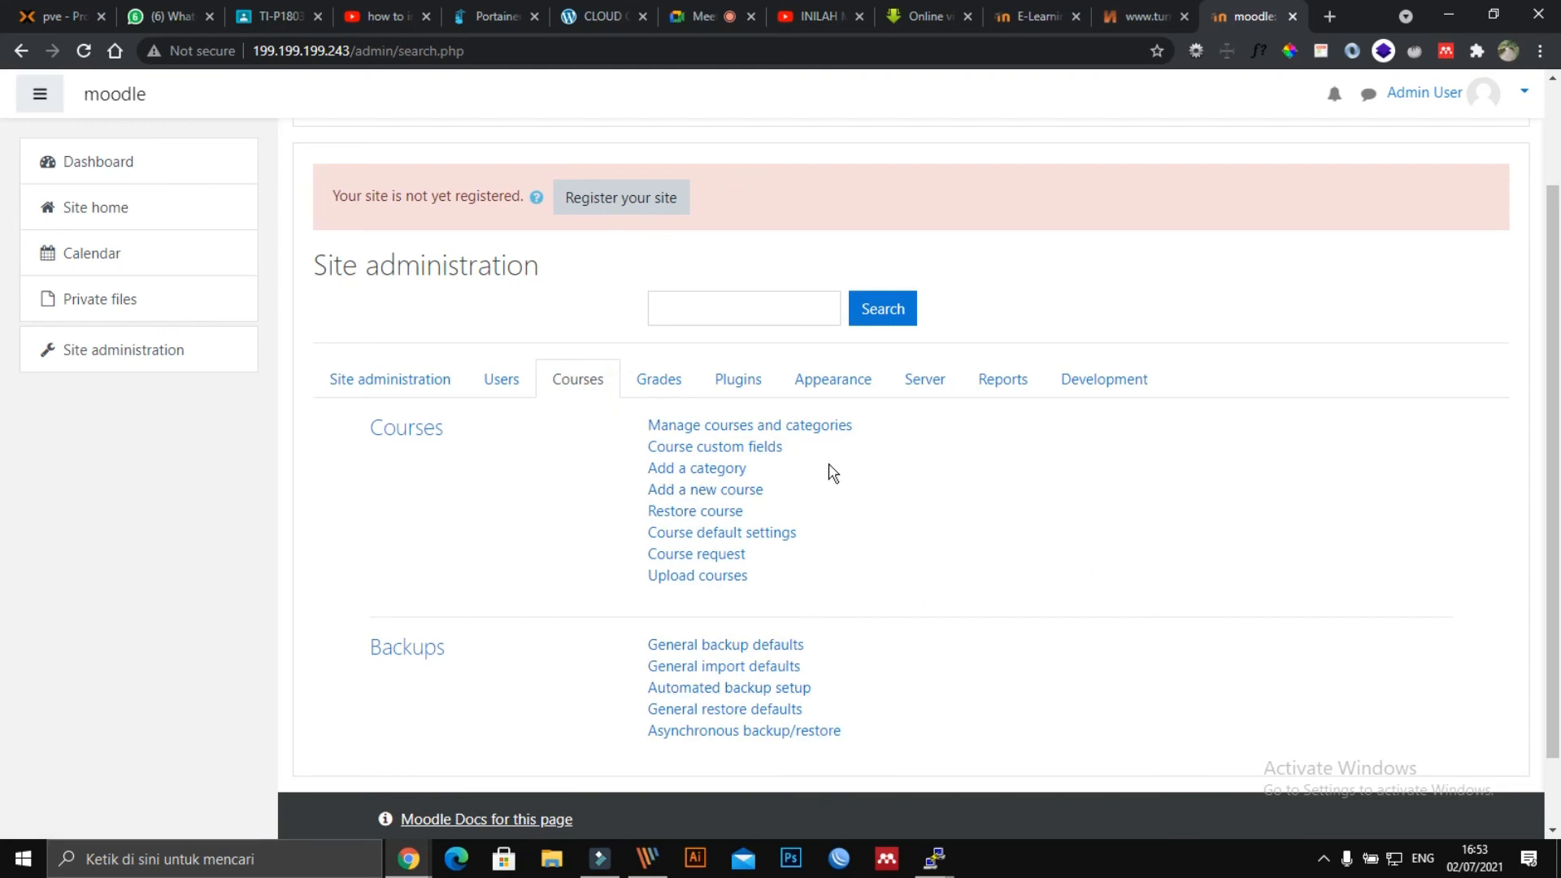
{"action": "scroll", "coordinate": [1466, 240], "scroll_direction": "up", "scroll_amount": 2}
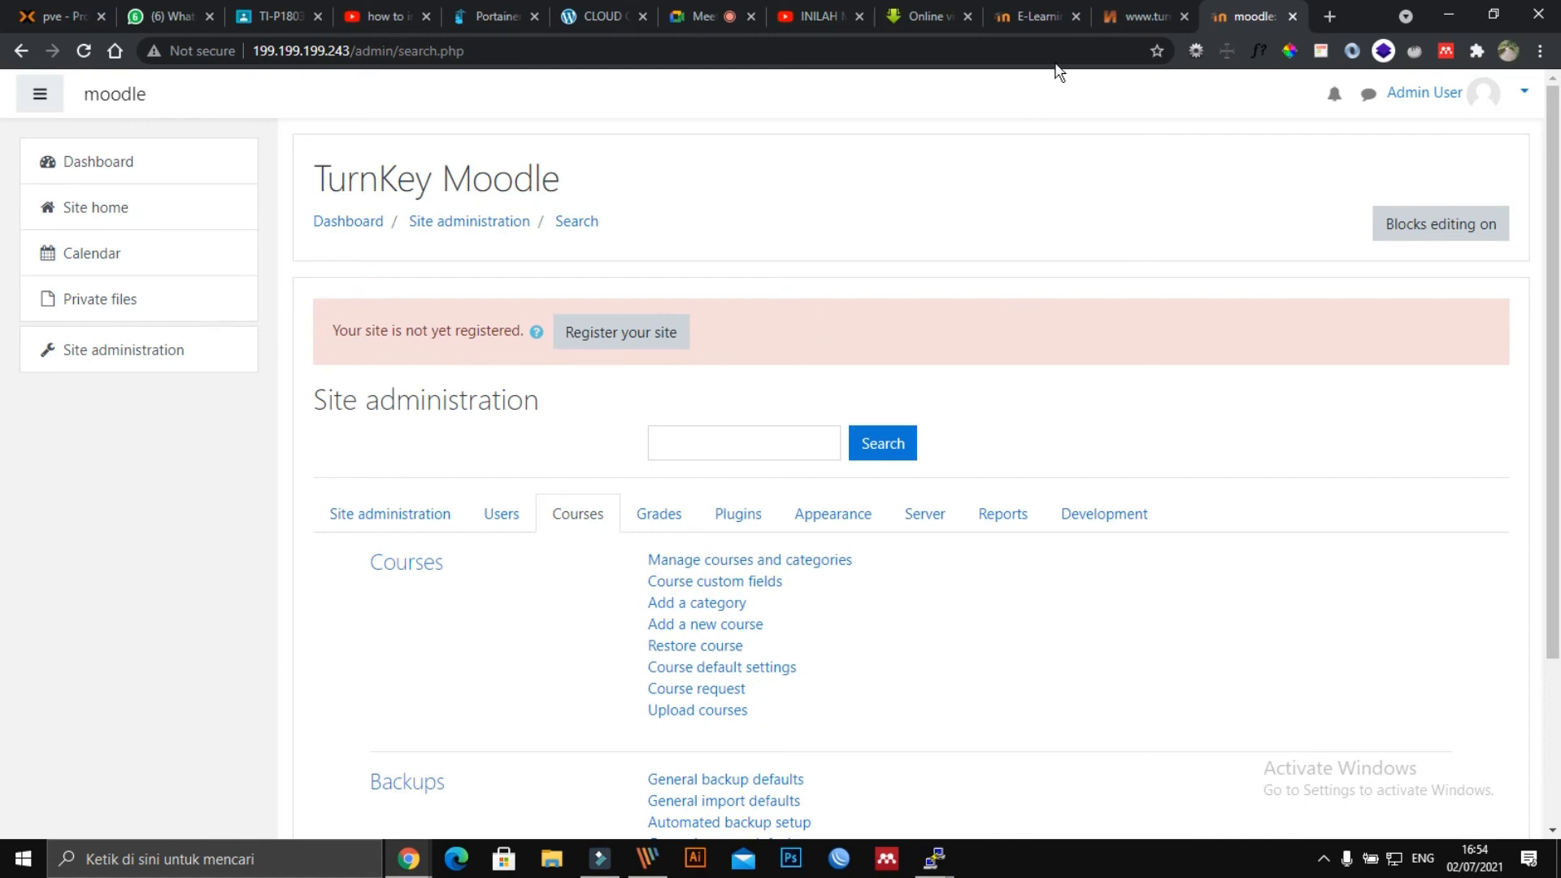
{"action": "left_click", "coordinate": [1124, 16]}
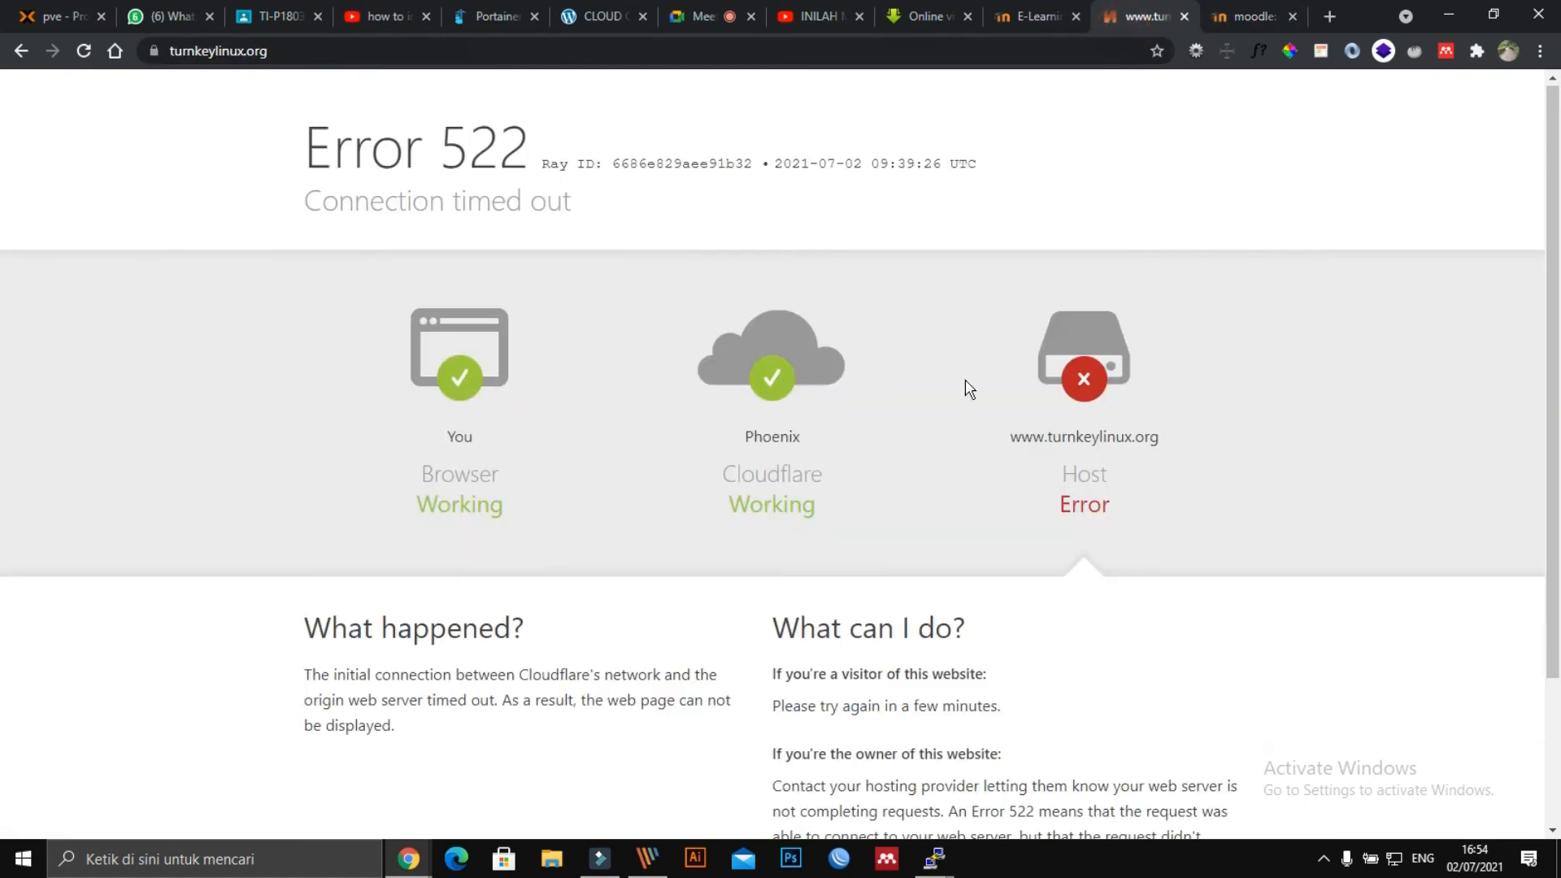
{"action": "left_click", "coordinate": [323, 51]}
{"action": "scroll", "coordinate": [446, 242], "scroll_direction": "down", "scroll_amount": 3}
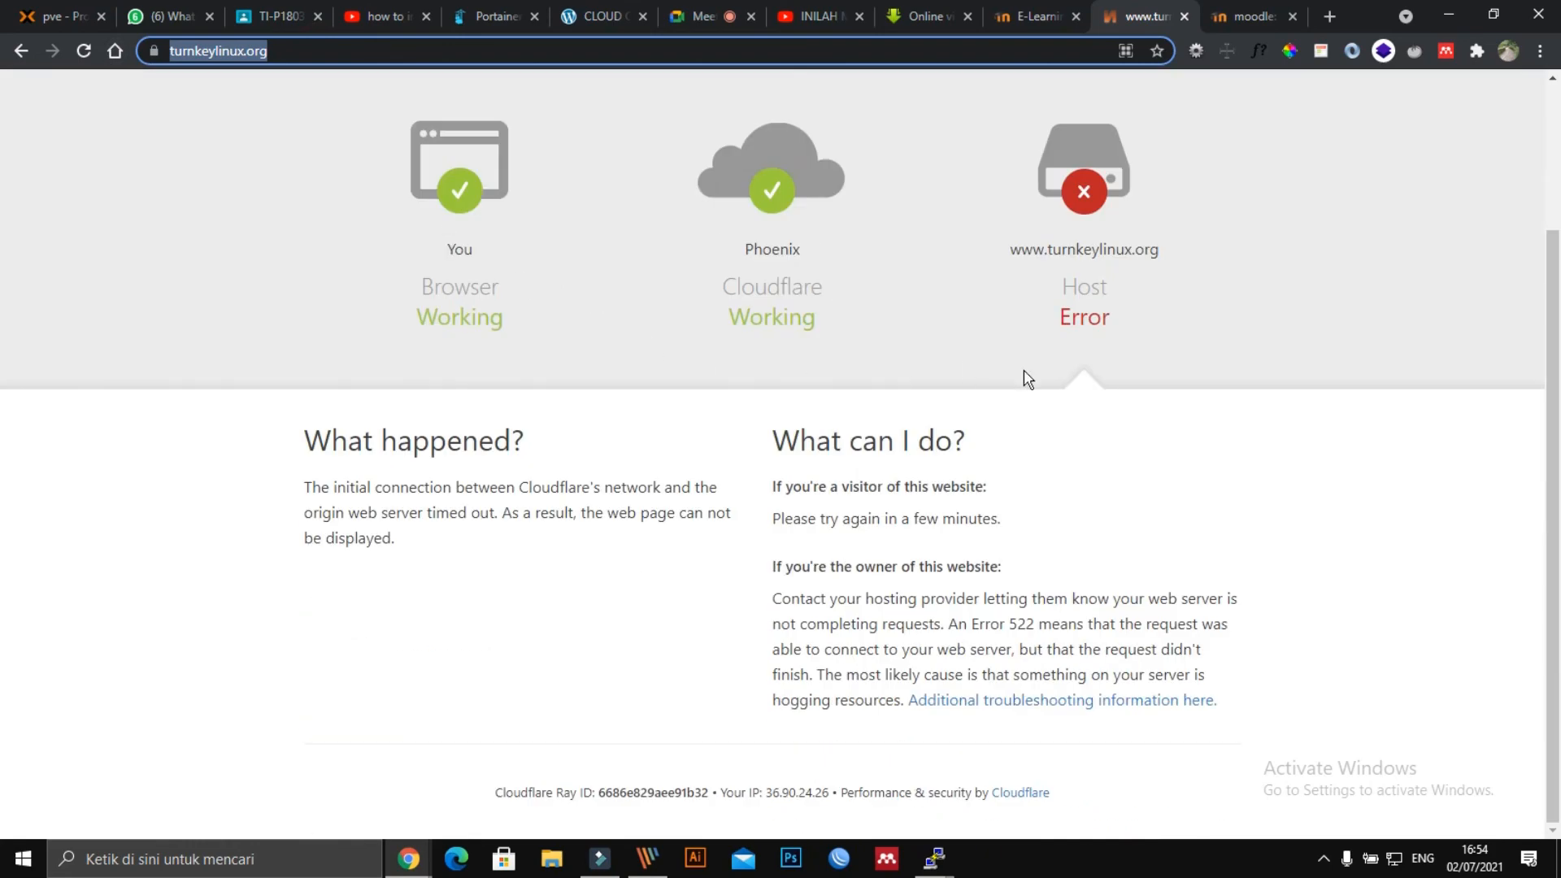
{"action": "scroll", "coordinate": [1027, 379], "scroll_direction": "up", "scroll_amount": 3}
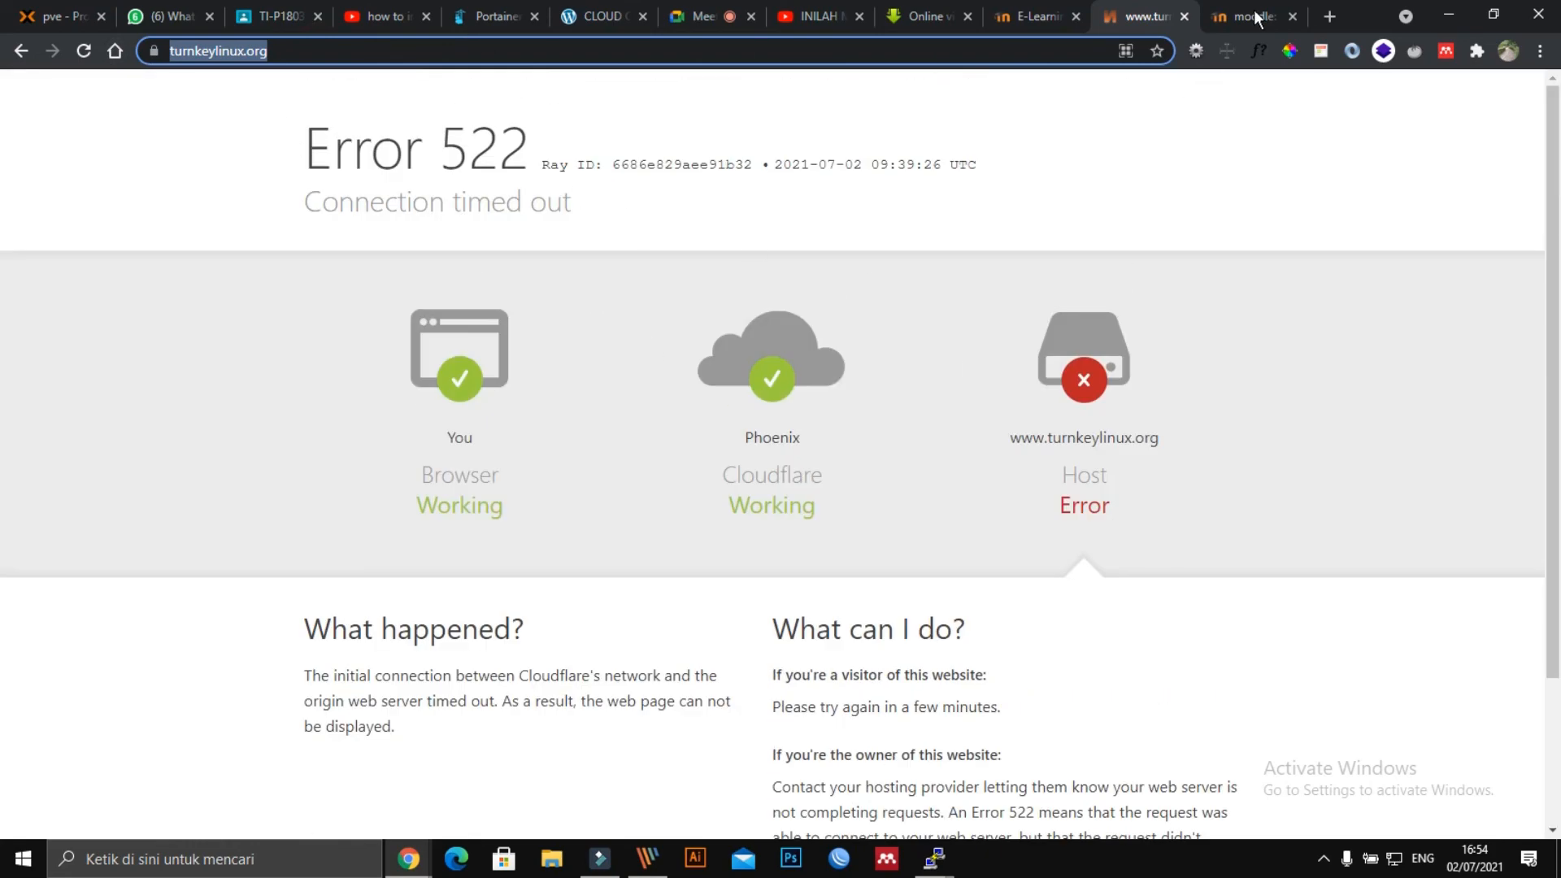
{"action": "left_click", "coordinate": [1249, 17]}
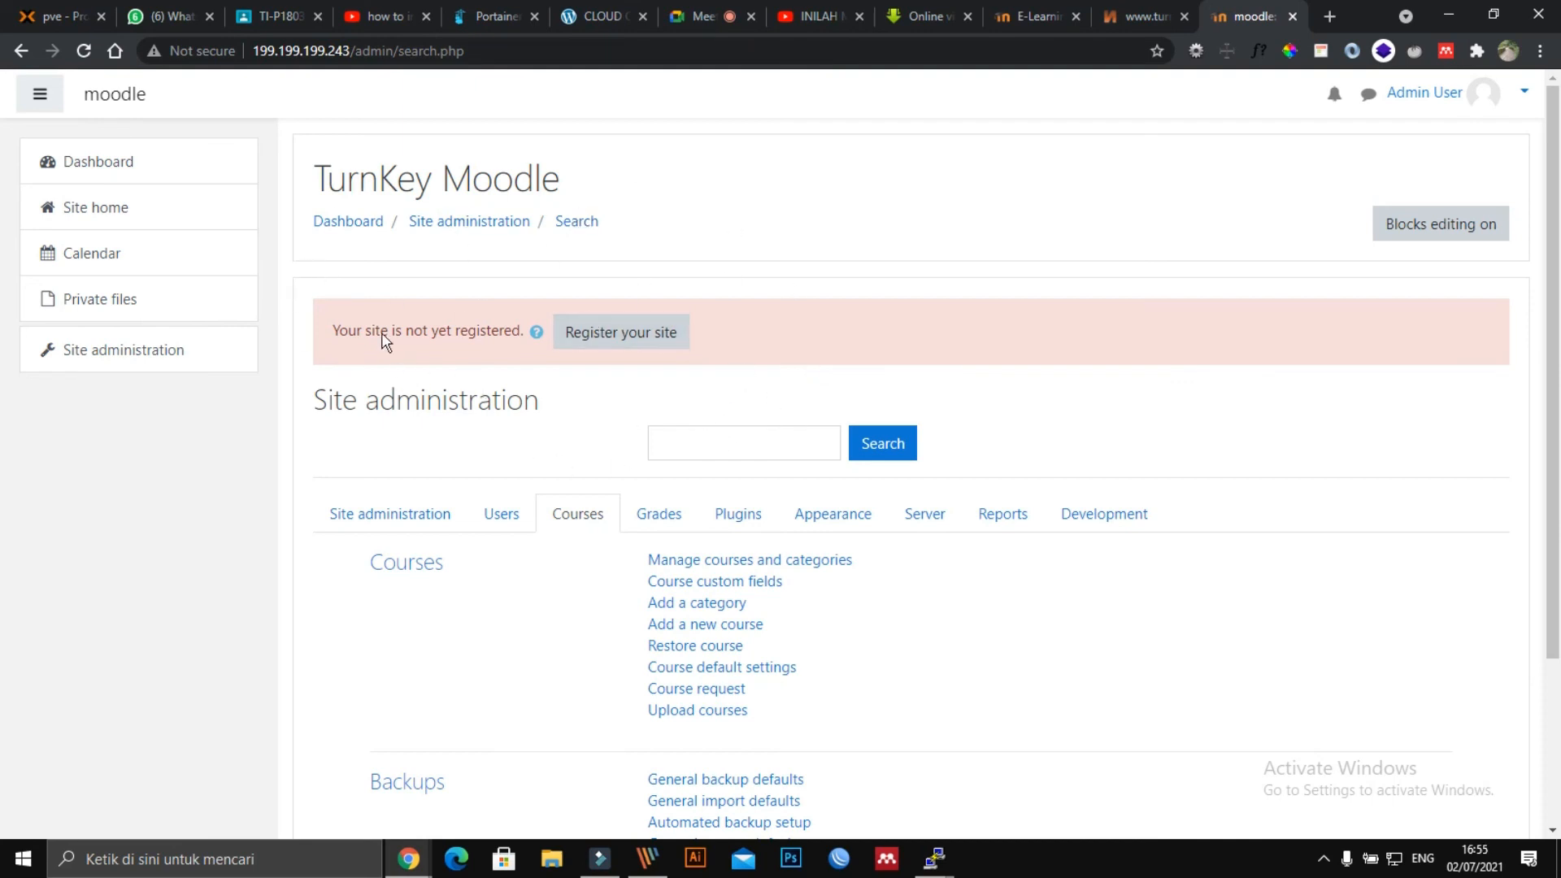
{"action": "scroll", "coordinate": [1220, 311], "scroll_direction": "down", "scroll_amount": 3}
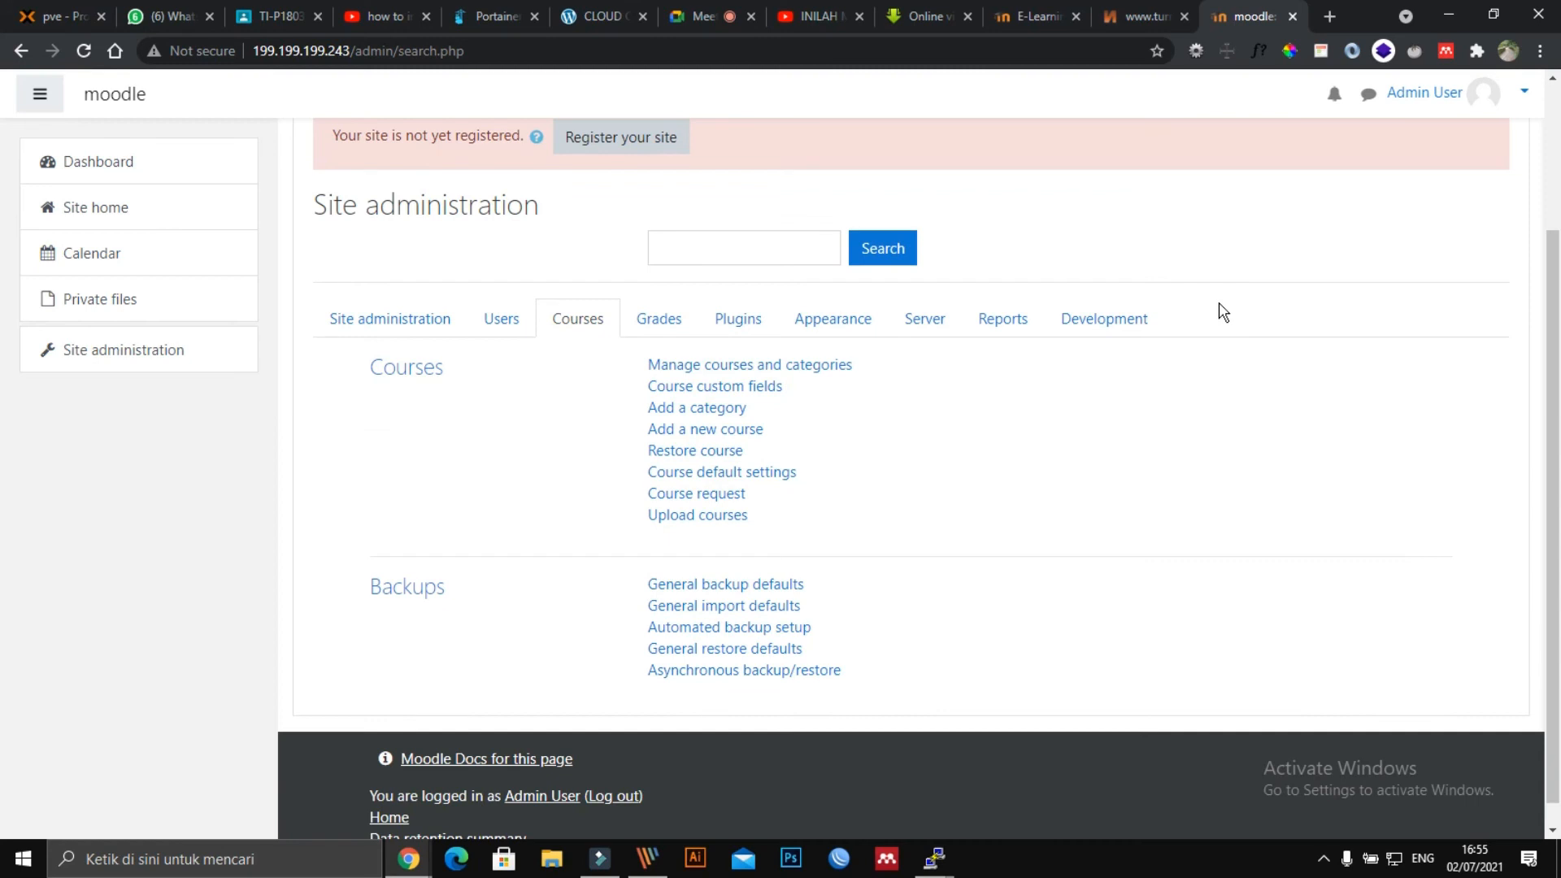
{"action": "scroll", "coordinate": [1233, 279], "scroll_direction": "up", "scroll_amount": 3}
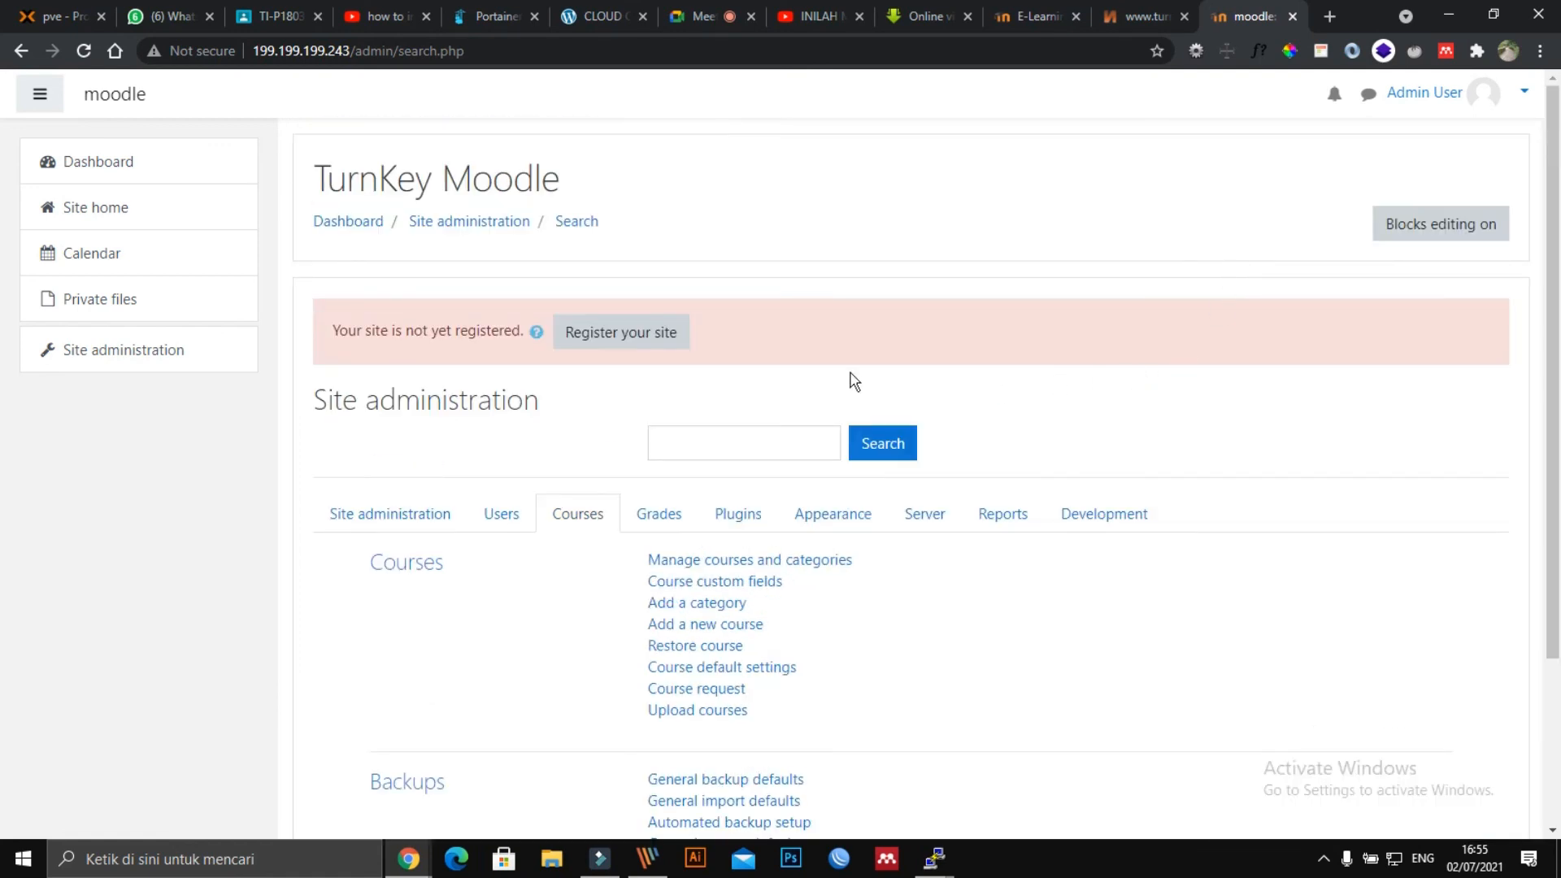
{"action": "scroll", "coordinate": [936, 289], "scroll_direction": "down", "scroll_amount": 3}
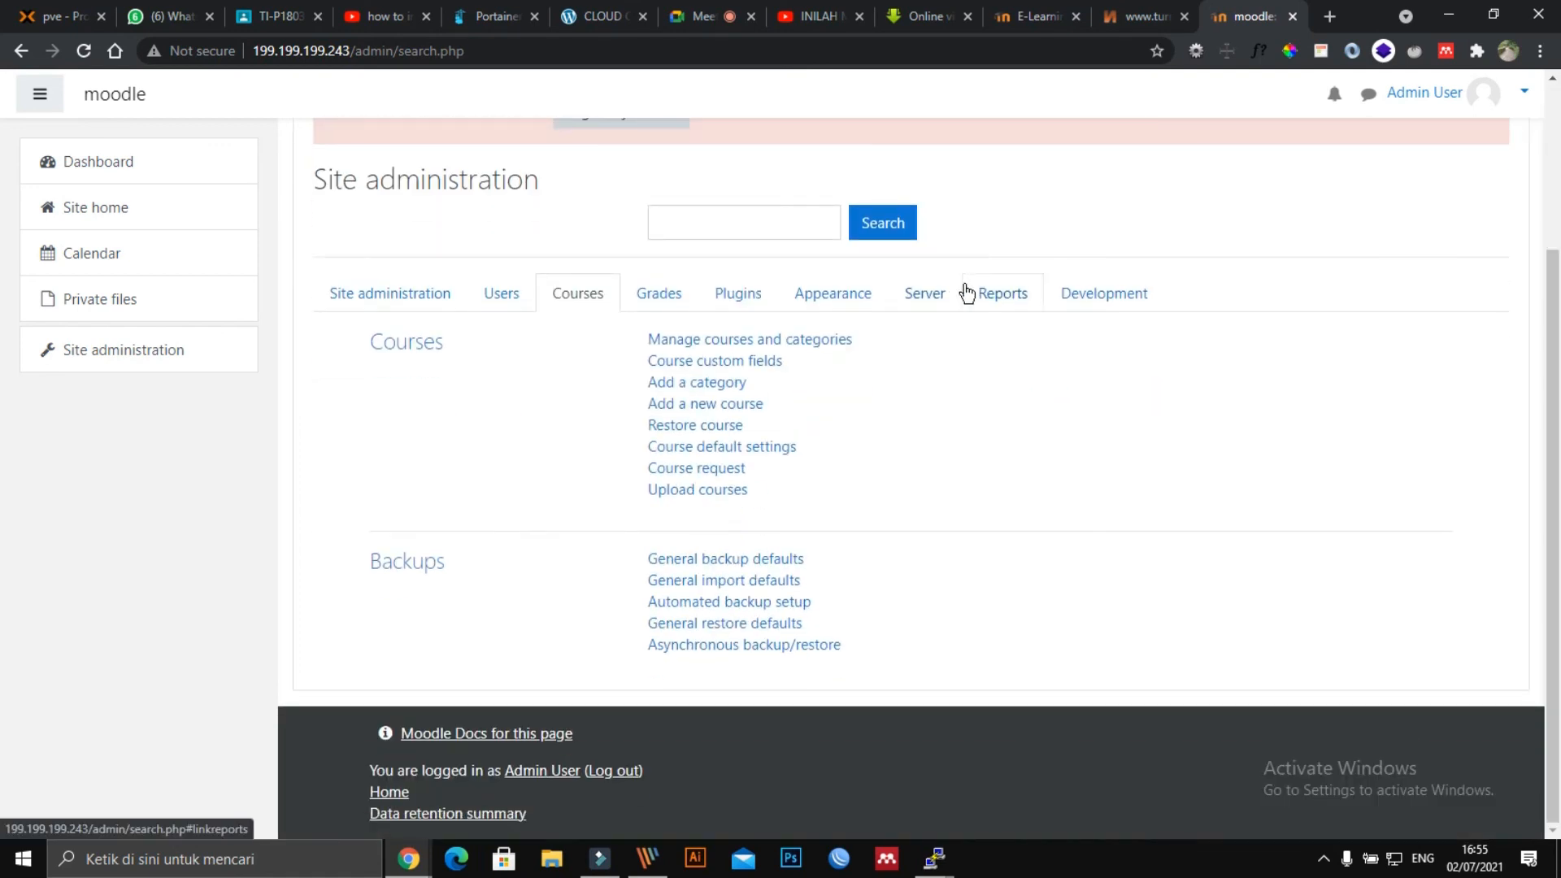
{"action": "scroll", "coordinate": [1065, 372], "scroll_direction": "up", "scroll_amount": 3}
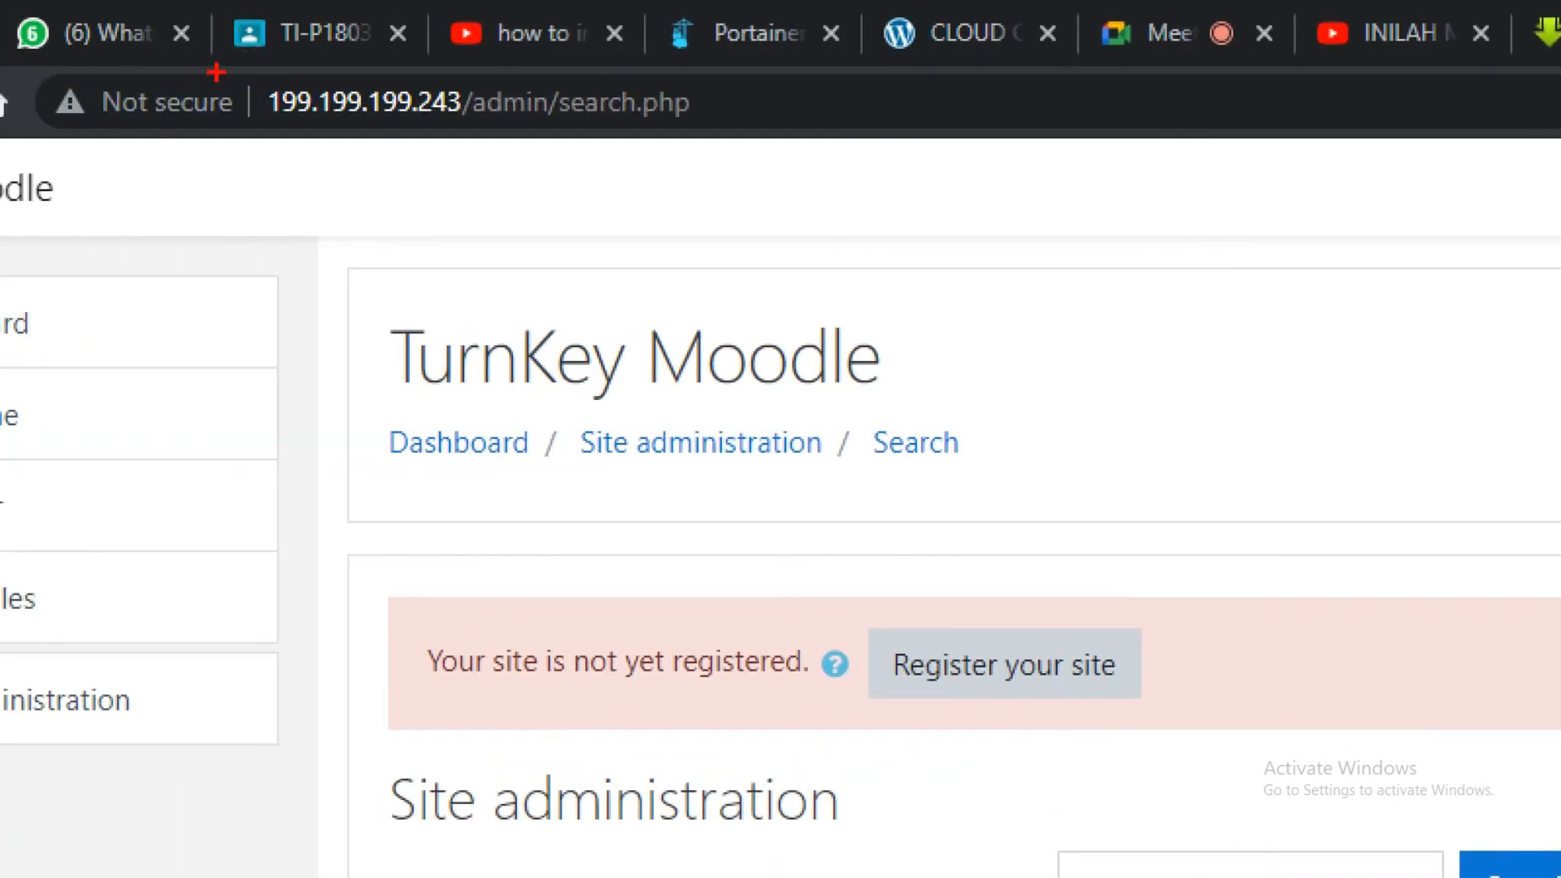
{"action": "mouse_move", "coordinate": [215, 72]}
{"action": "left_mouse_down"}
{"action": "mouse_move", "coordinate": [427, 46]}
{"action": "mouse_move", "coordinate": [322, 221]}
{"action": "mouse_move", "coordinate": [268, 98]}
{"action": "left_mouse_up"}
{"action": "key", "text": "Escape"}
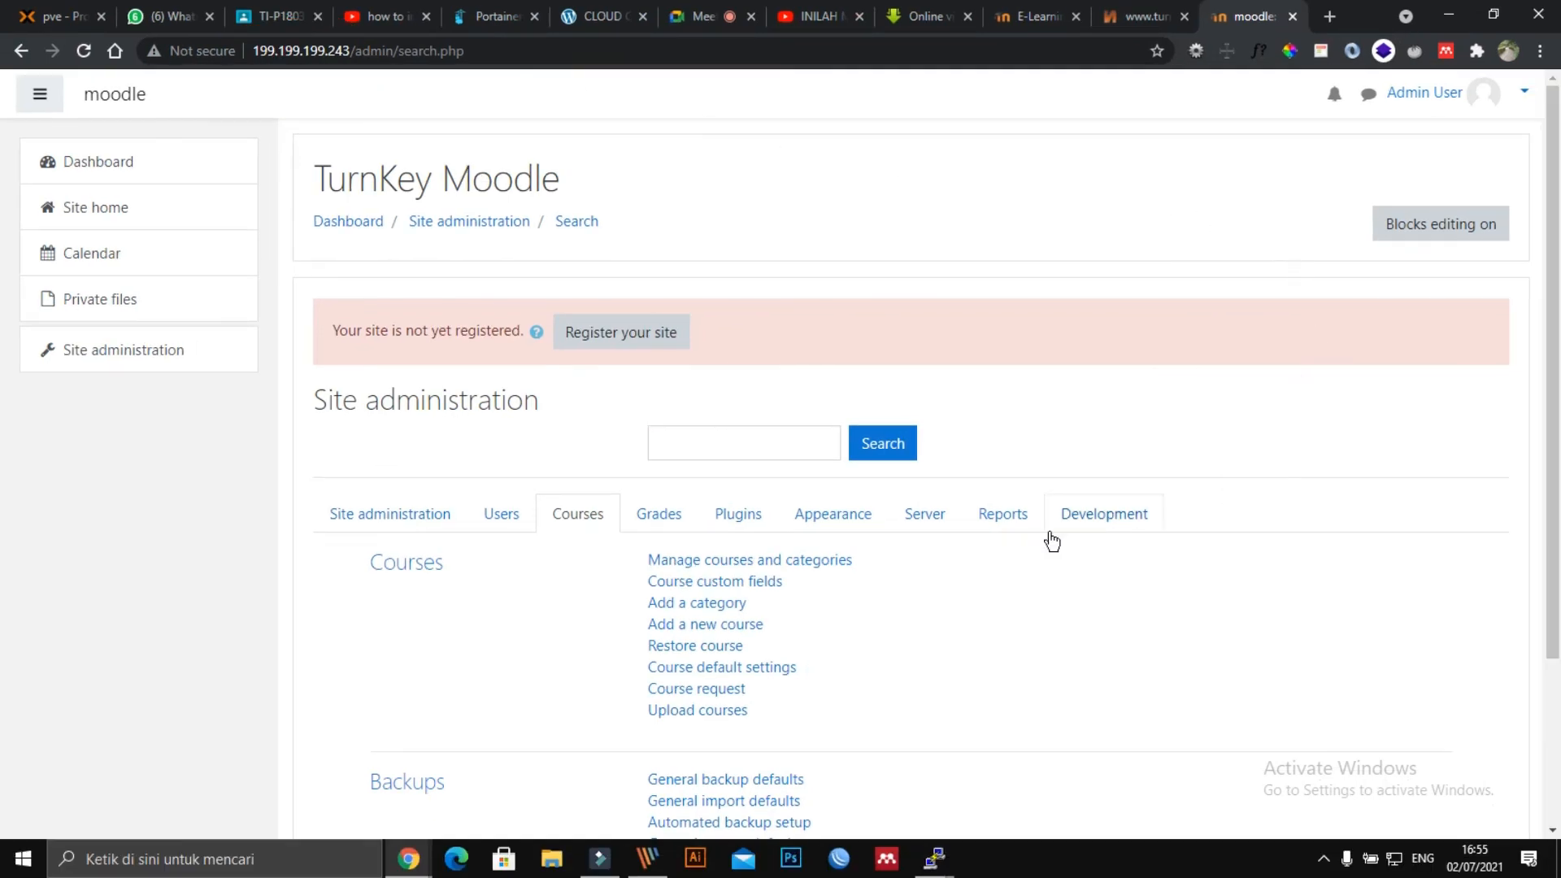
{"action": "scroll", "coordinate": [1056, 529], "scroll_direction": "down", "scroll_amount": 3}
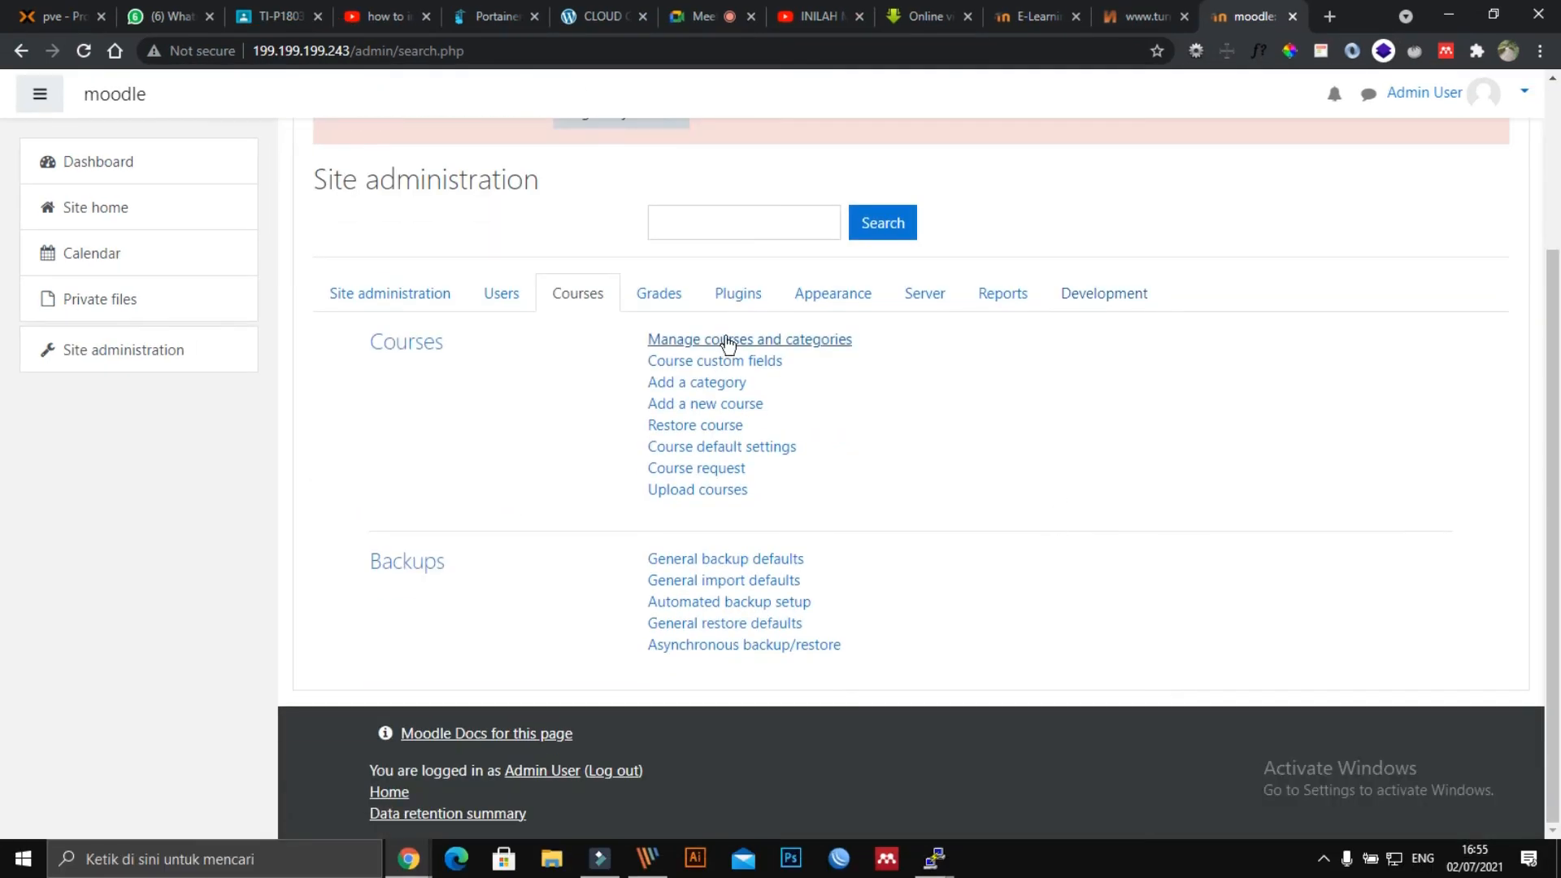
{"action": "scroll", "coordinate": [777, 339], "scroll_direction": "up", "scroll_amount": 3}
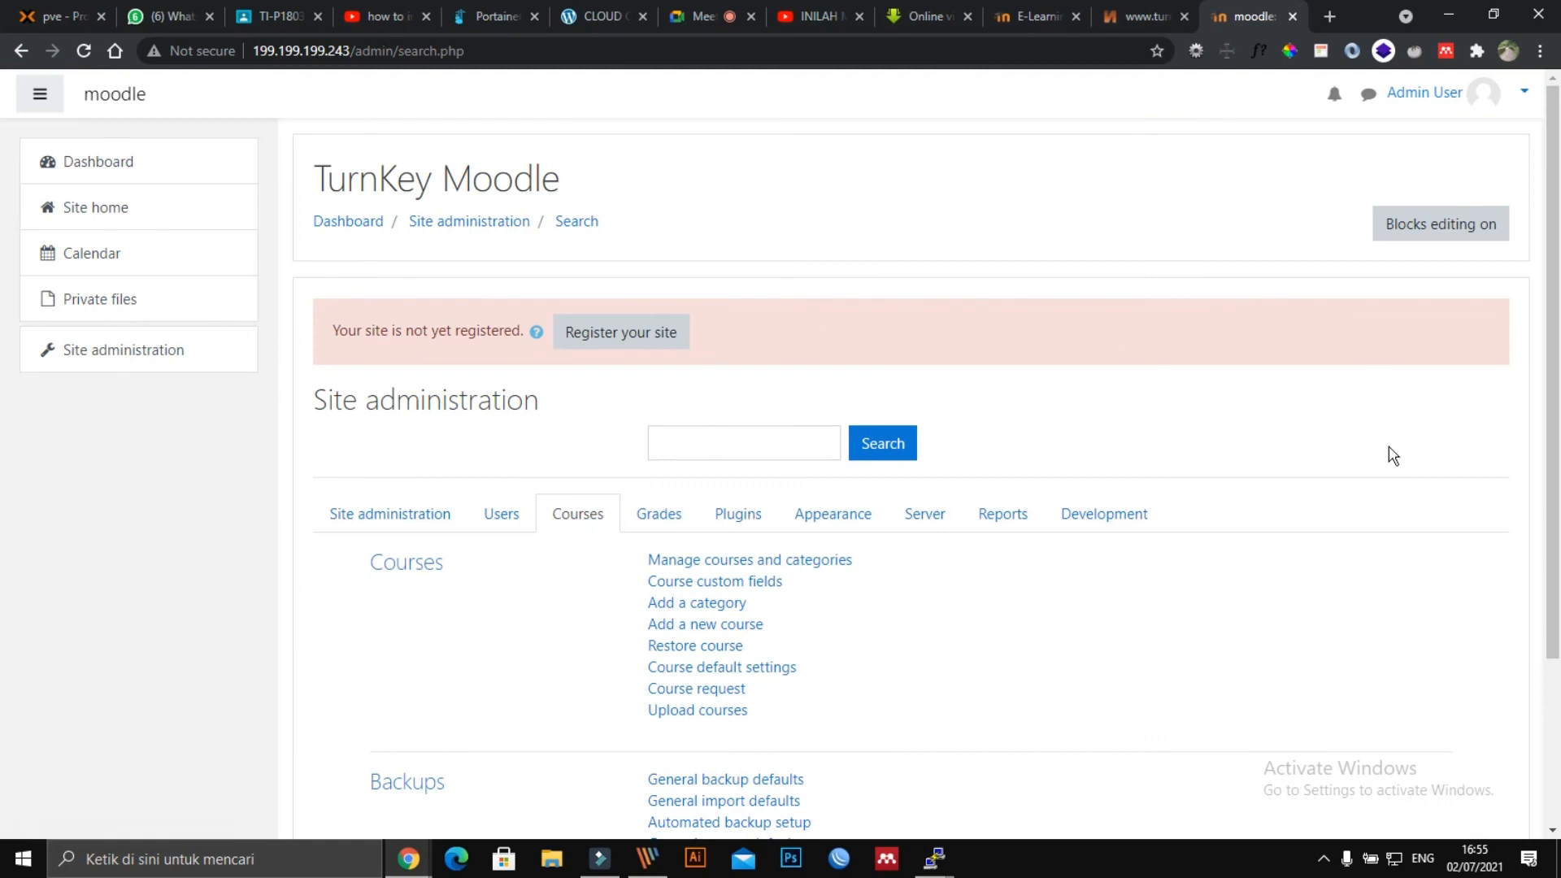
{"action": "scroll", "coordinate": [1143, 390], "scroll_direction": "down", "scroll_amount": 3}
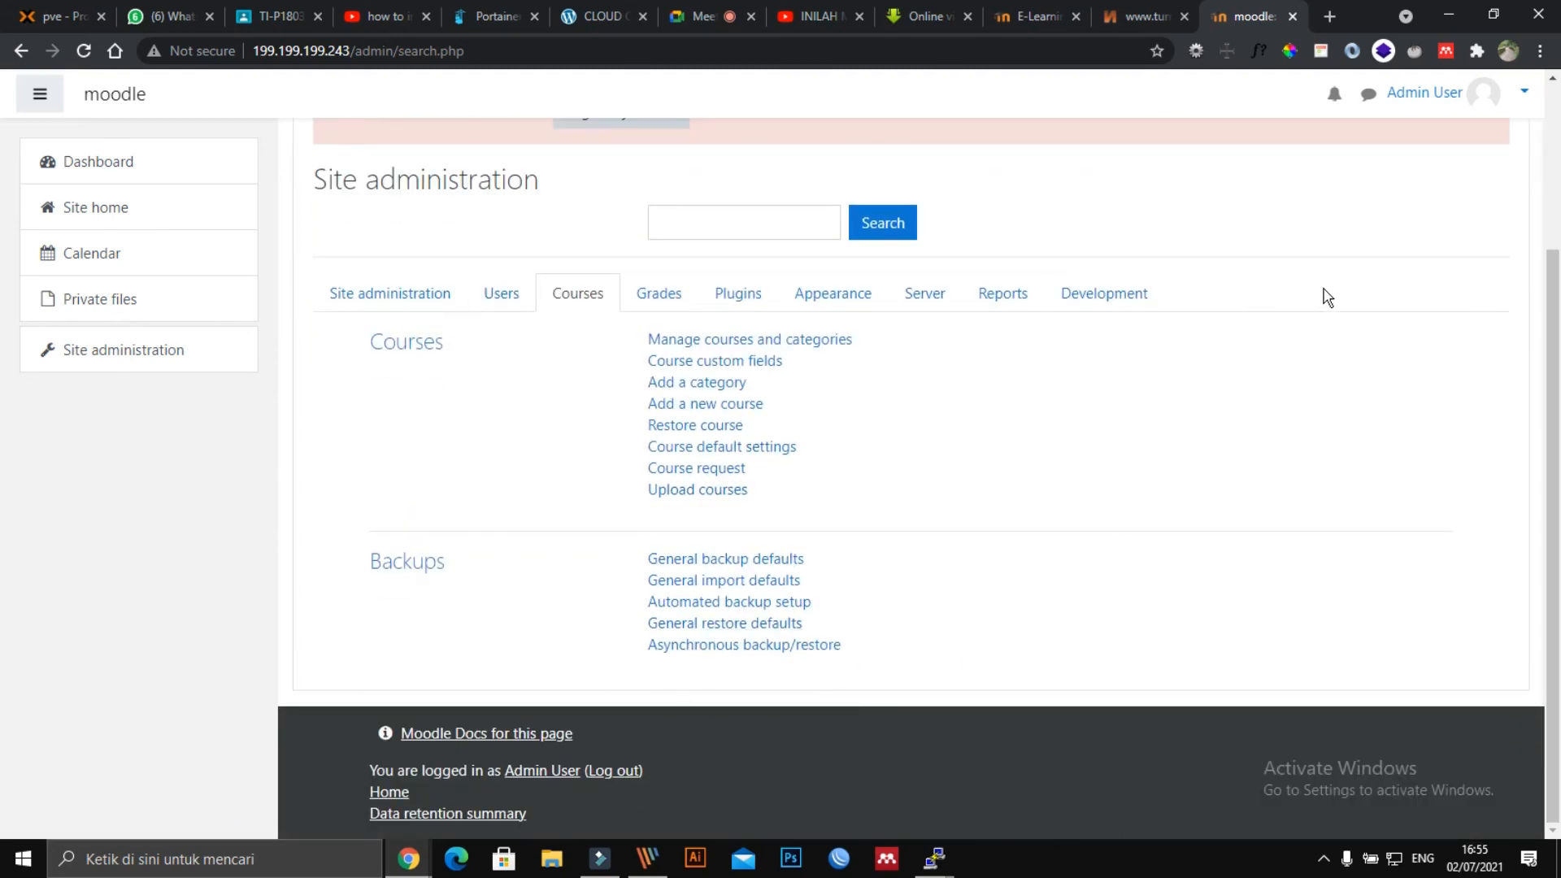
{"action": "scroll", "coordinate": [1155, 334], "scroll_direction": "up", "scroll_amount": 3}
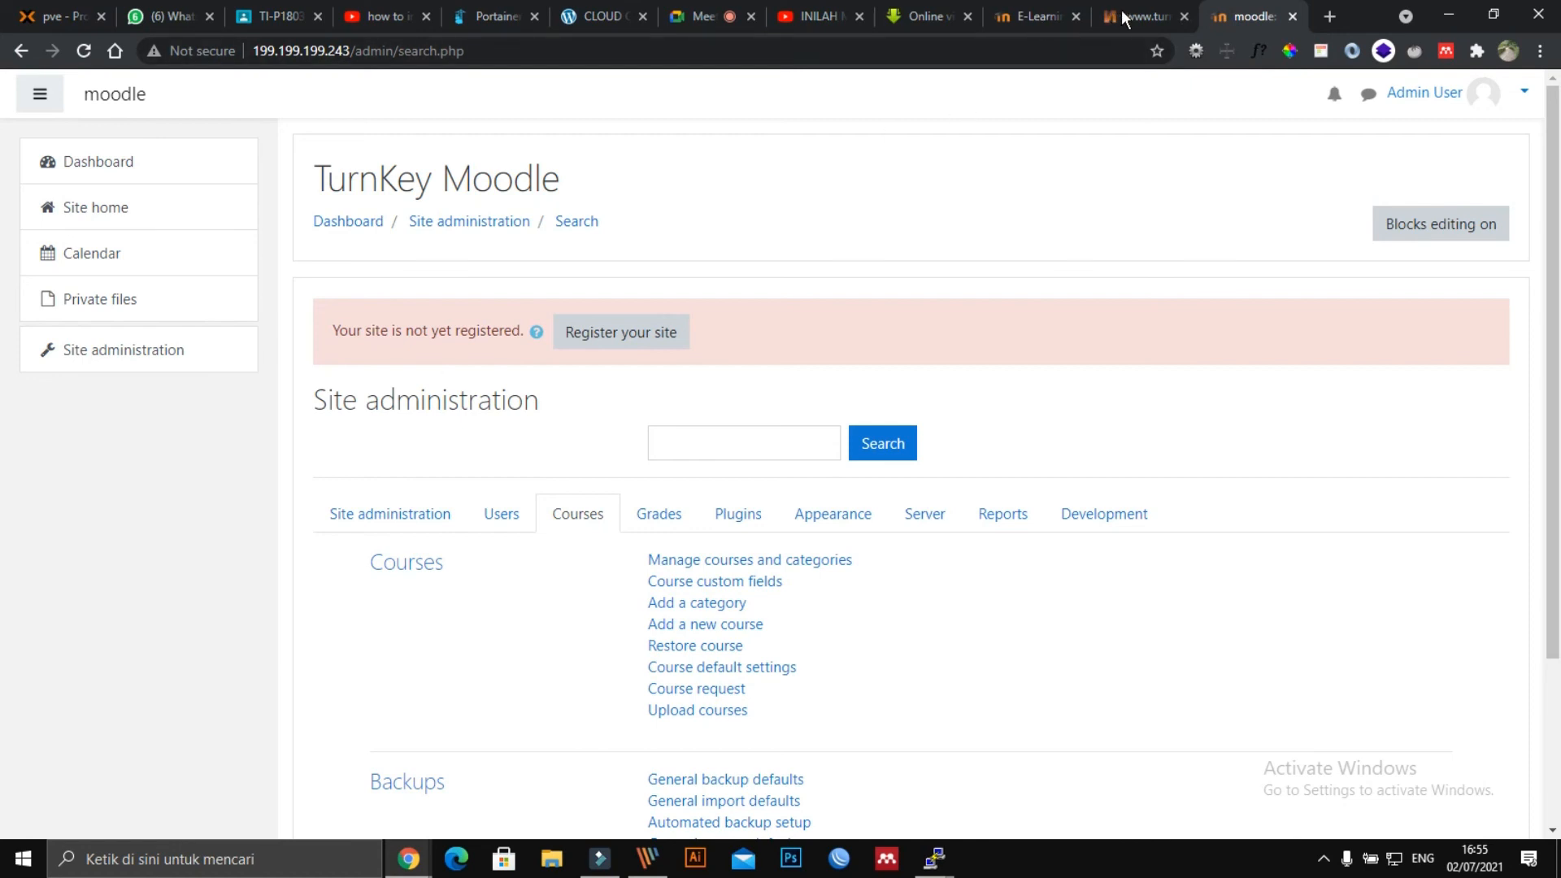
{"action": "left_click", "coordinate": [1140, 18]}
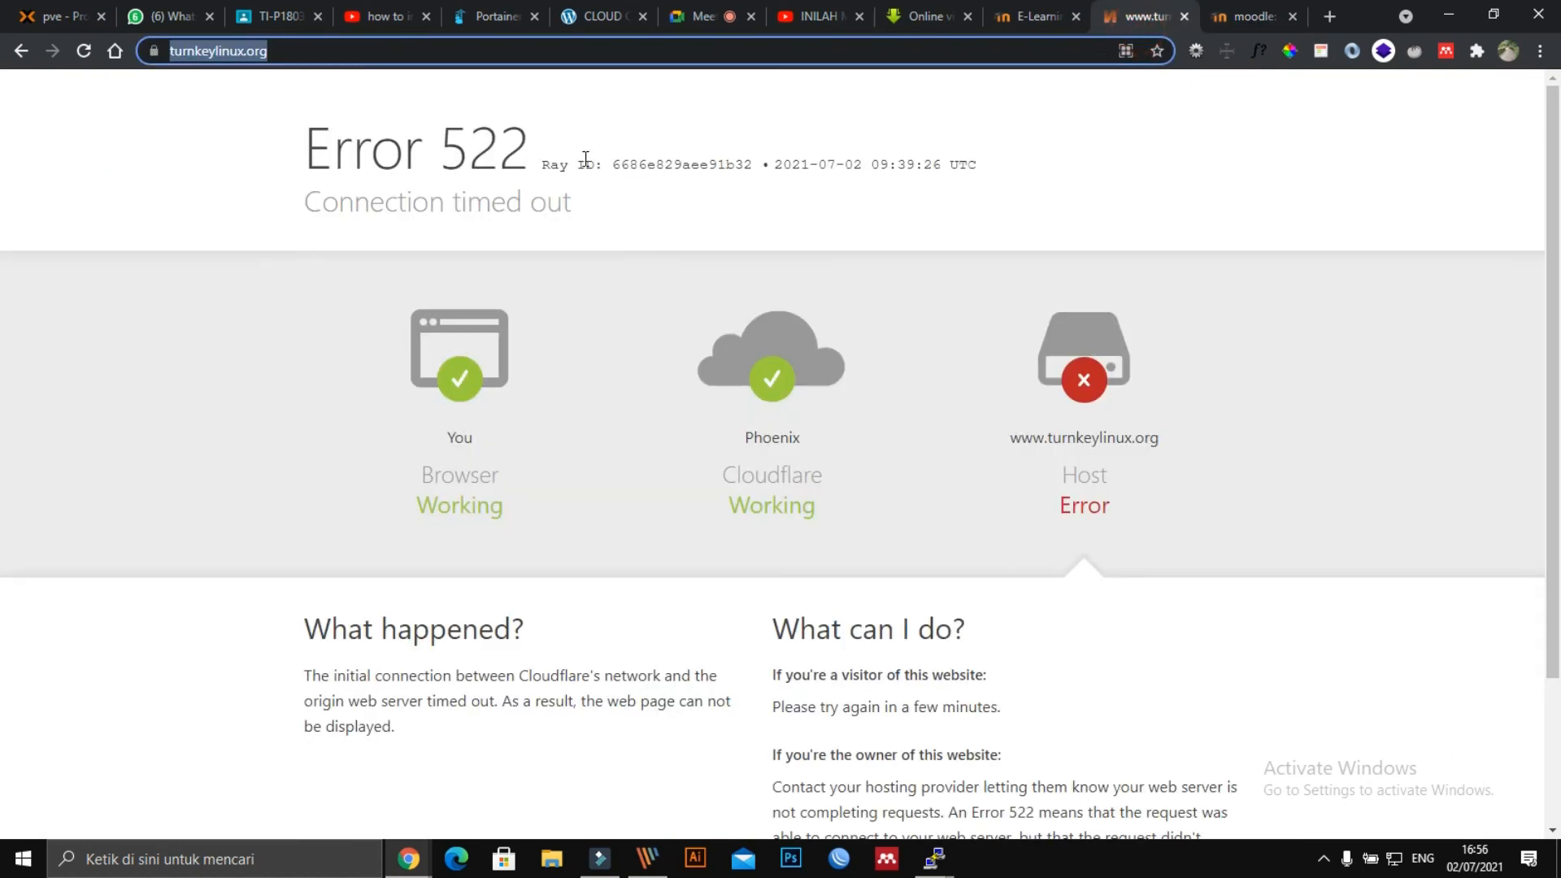
{"action": "left_click", "coordinate": [351, 52]}
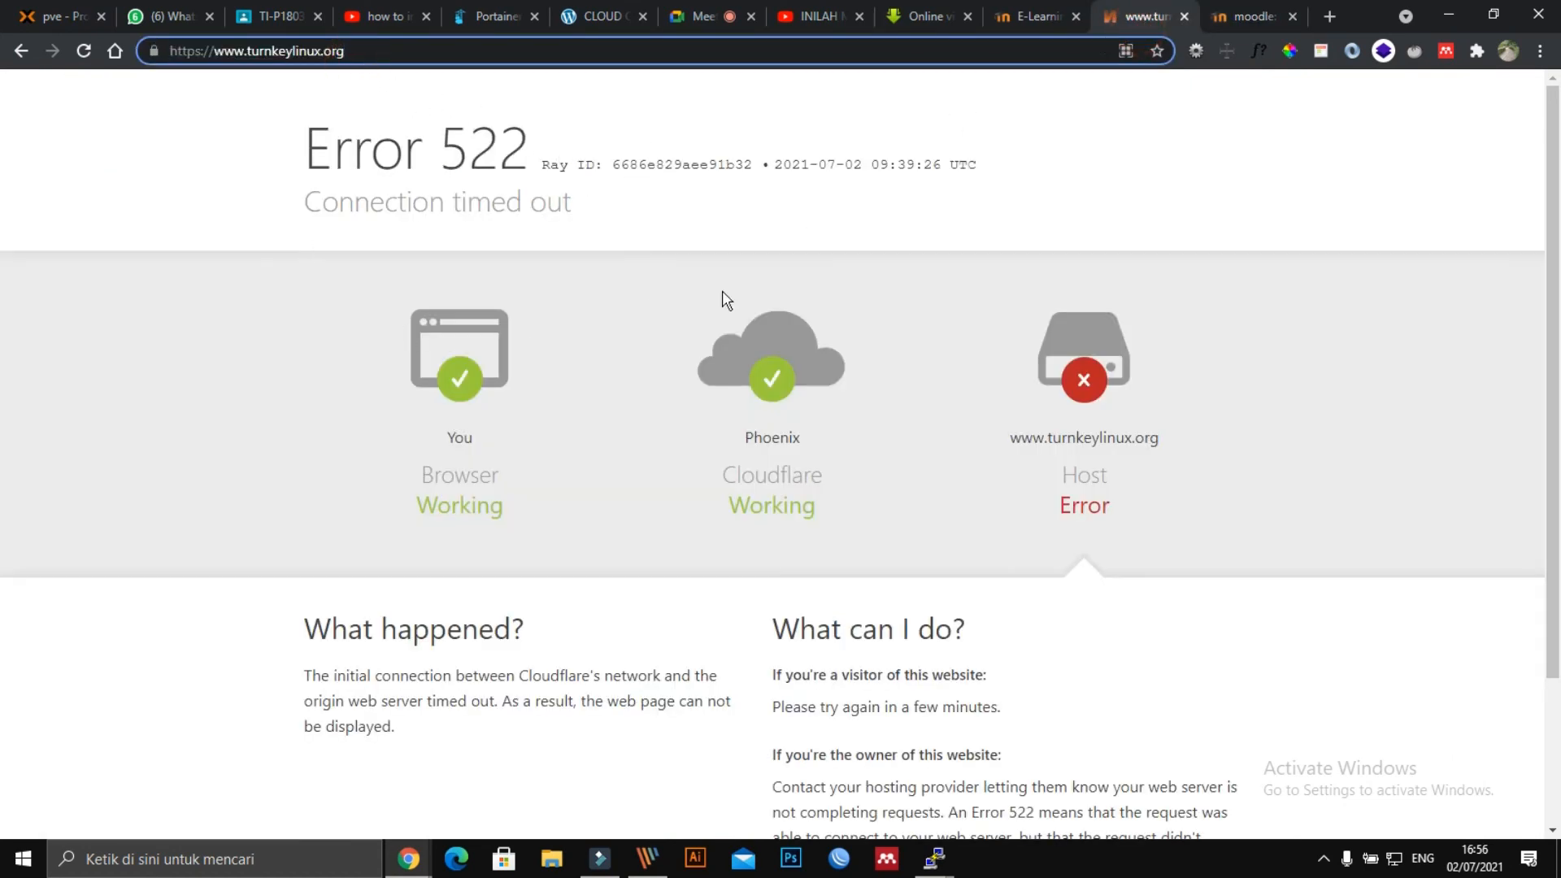
{"action": "scroll", "coordinate": [813, 349], "scroll_direction": "down", "scroll_amount": 3}
{"action": "scroll", "coordinate": [1219, 285], "scroll_direction": "up", "scroll_amount": 3}
{"action": "left_click", "coordinate": [1244, 18]}
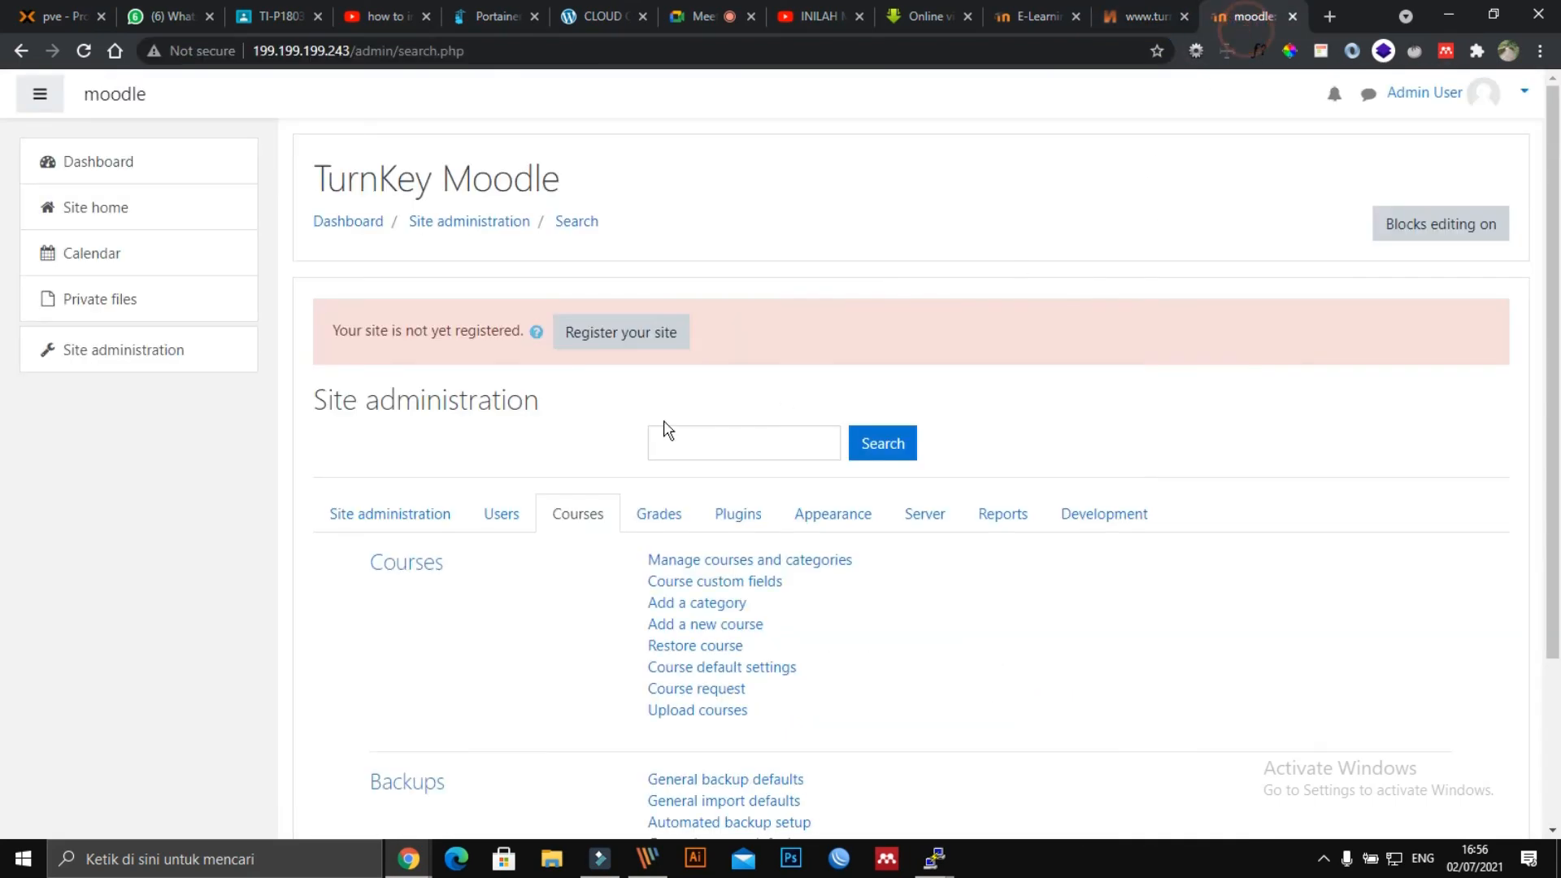